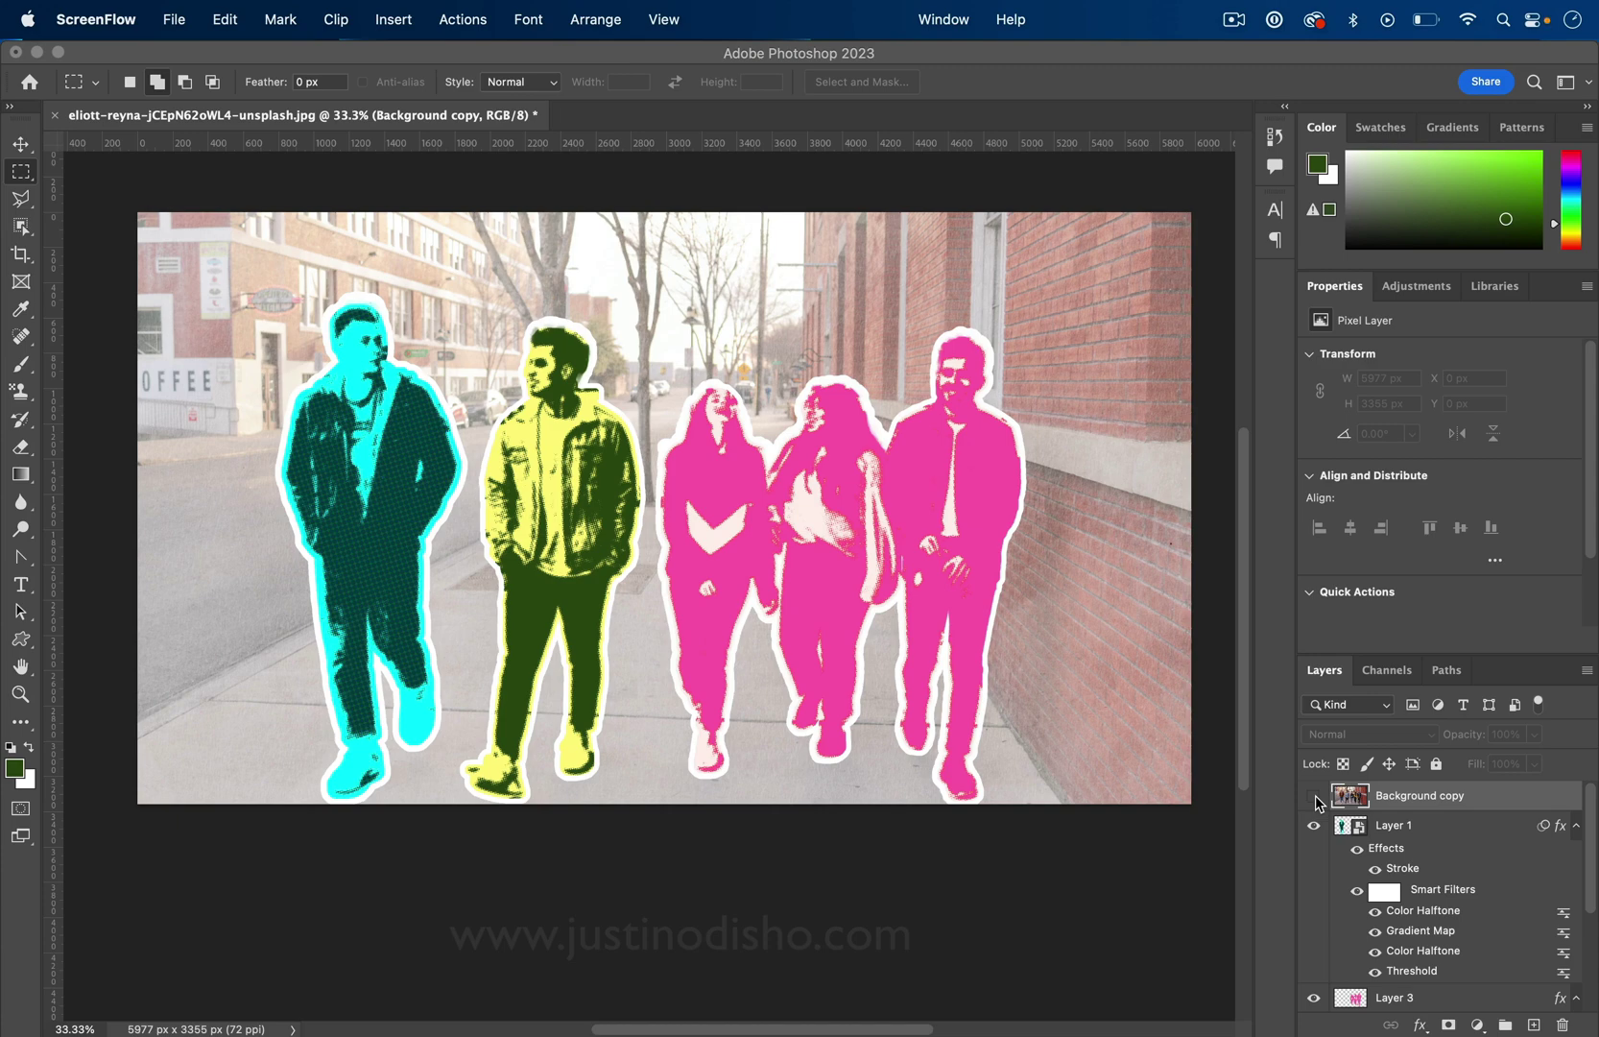
# - Toggle the original colour photo off and on against the halftone result, leave it showing, and select Layer 1
pyautogui.click(1316, 795)
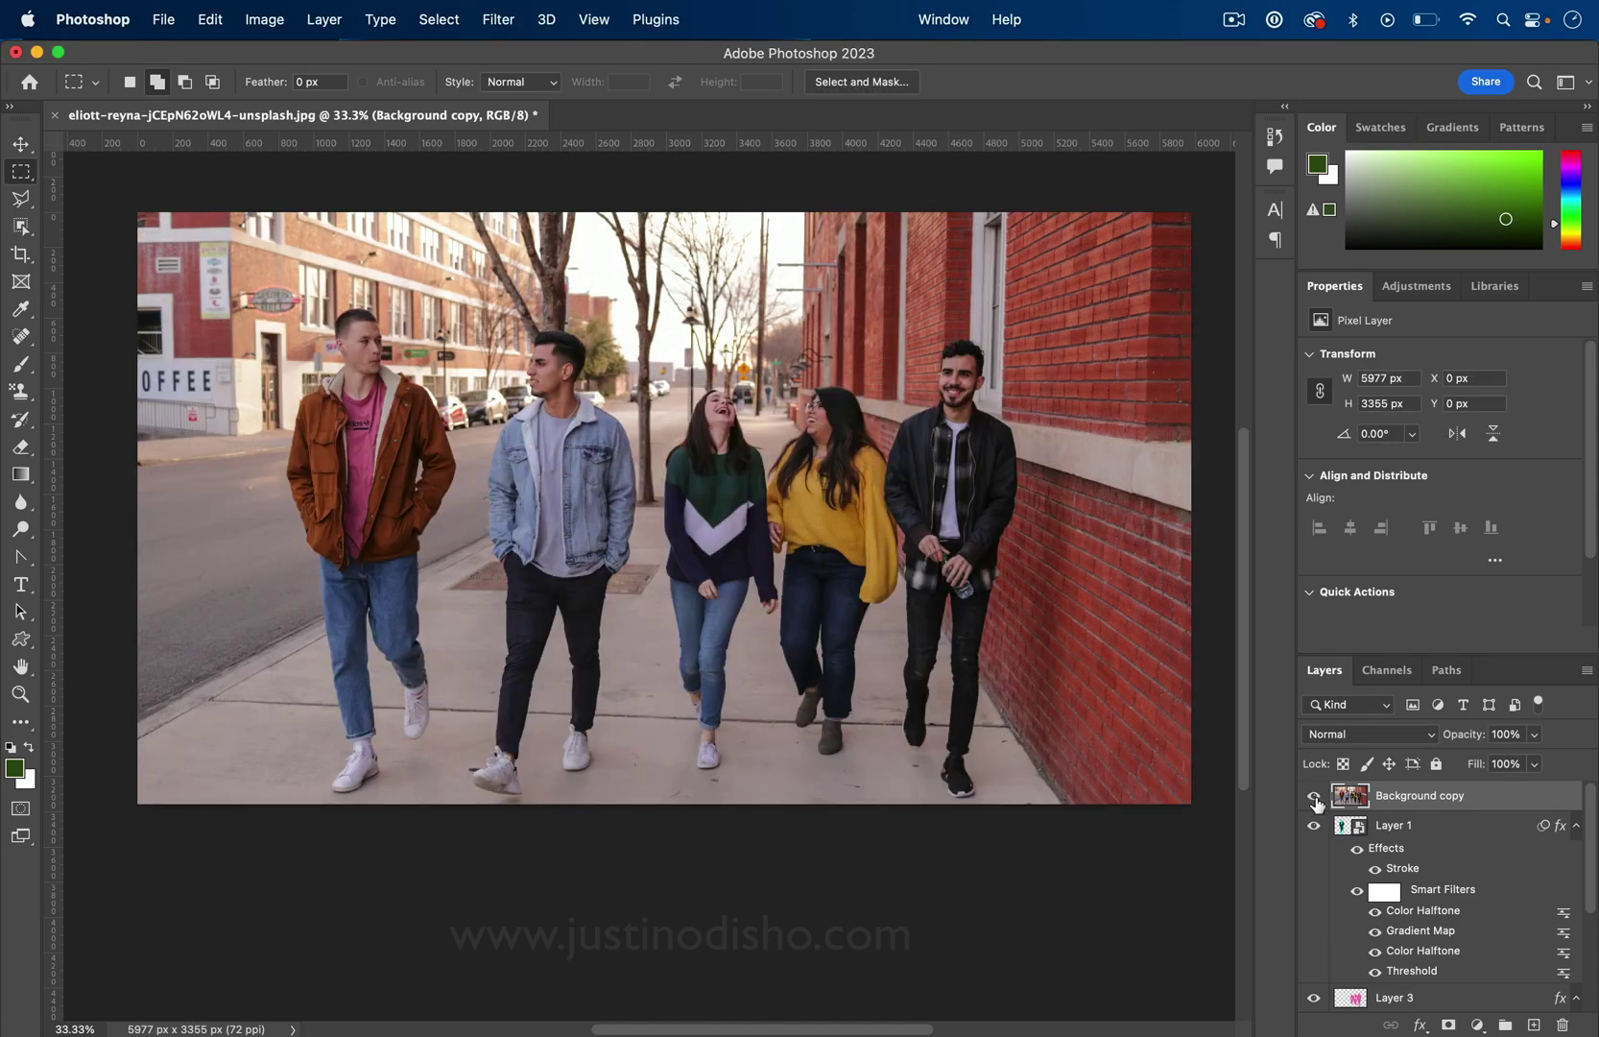
pyautogui.click(1315, 796)
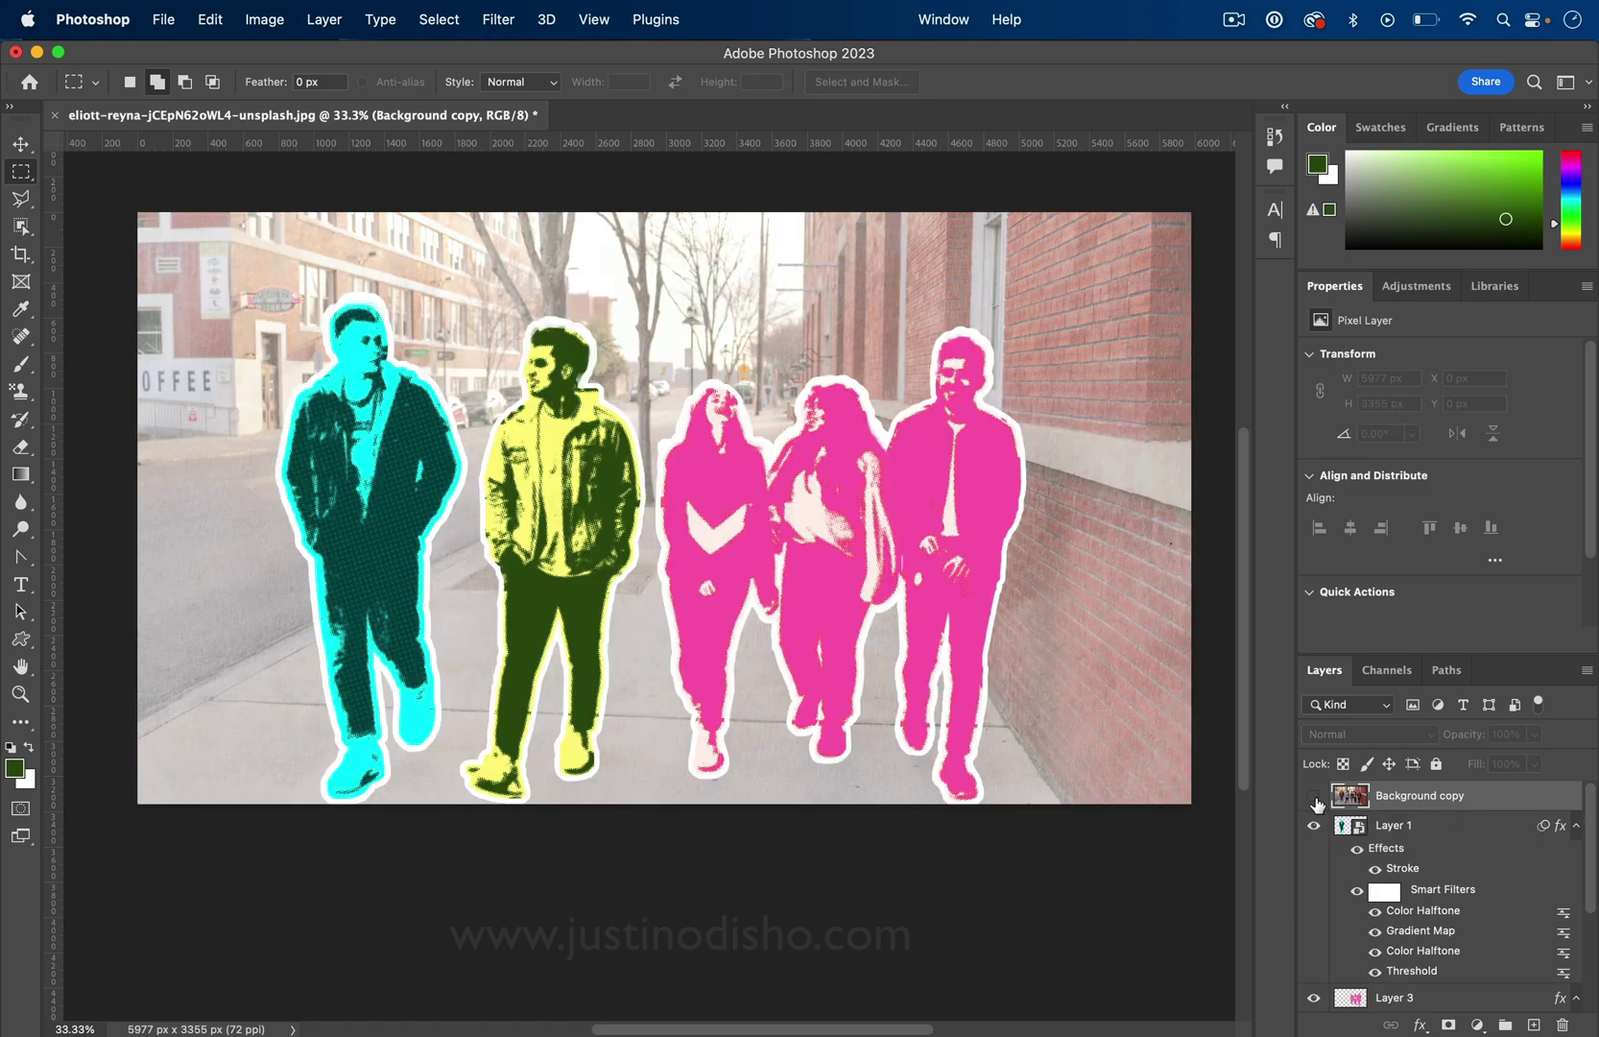
pyautogui.click(1316, 802)
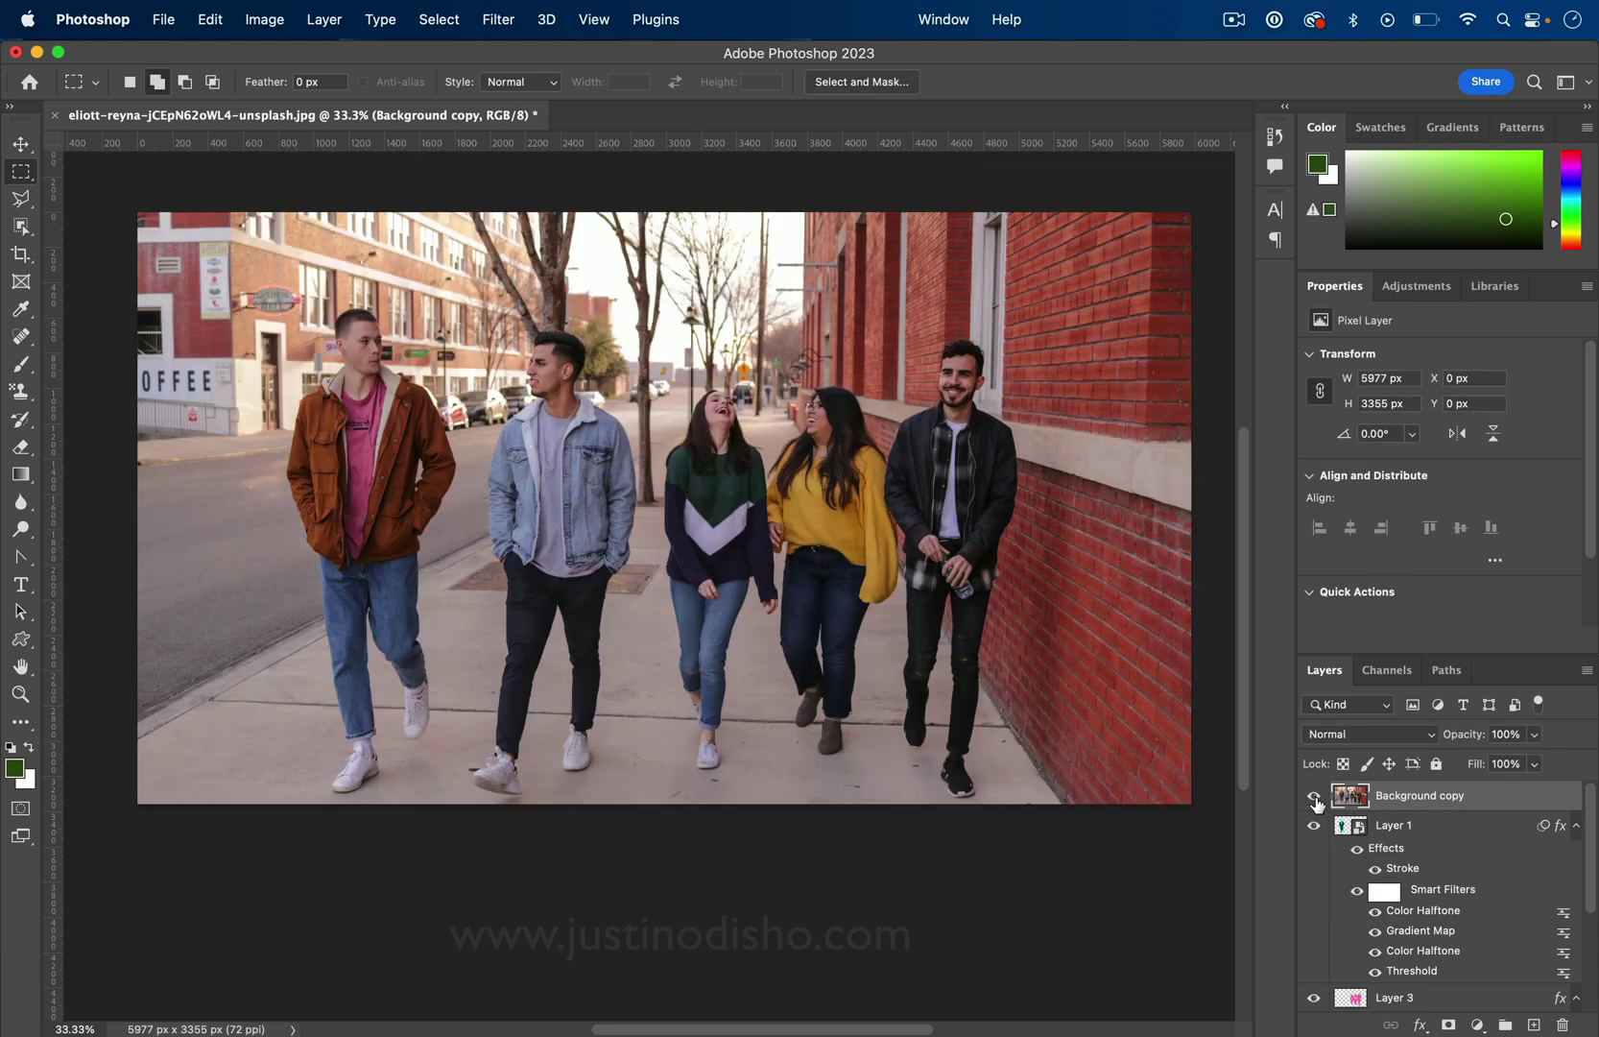
pyautogui.click(1404, 826)
pyautogui.scroll(-3, 1404, 829)
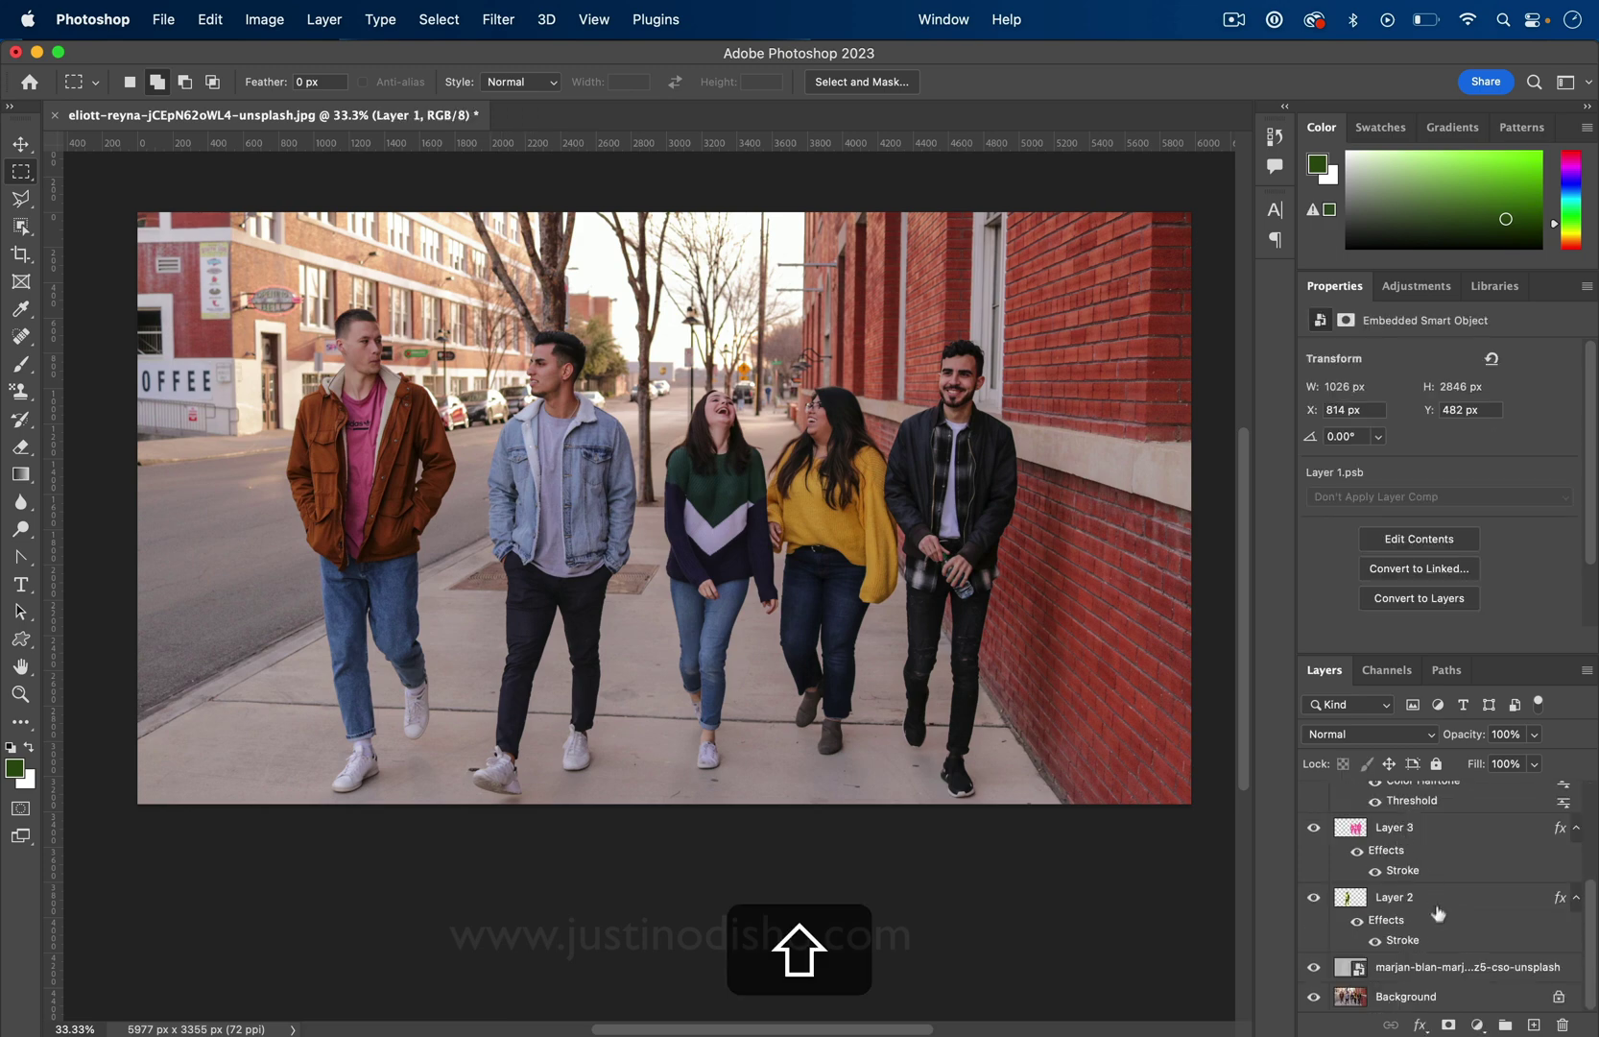
# - Delete Layer 1 through marjan and the Background layer, keeping only Background copy
pyautogui.keyDown('shift'); pyautogui.click(1413, 970); pyautogui.keyUp('shift')
pyautogui.hotkey('shift', 'BackSpace')
pyautogui.press('BackSpace')
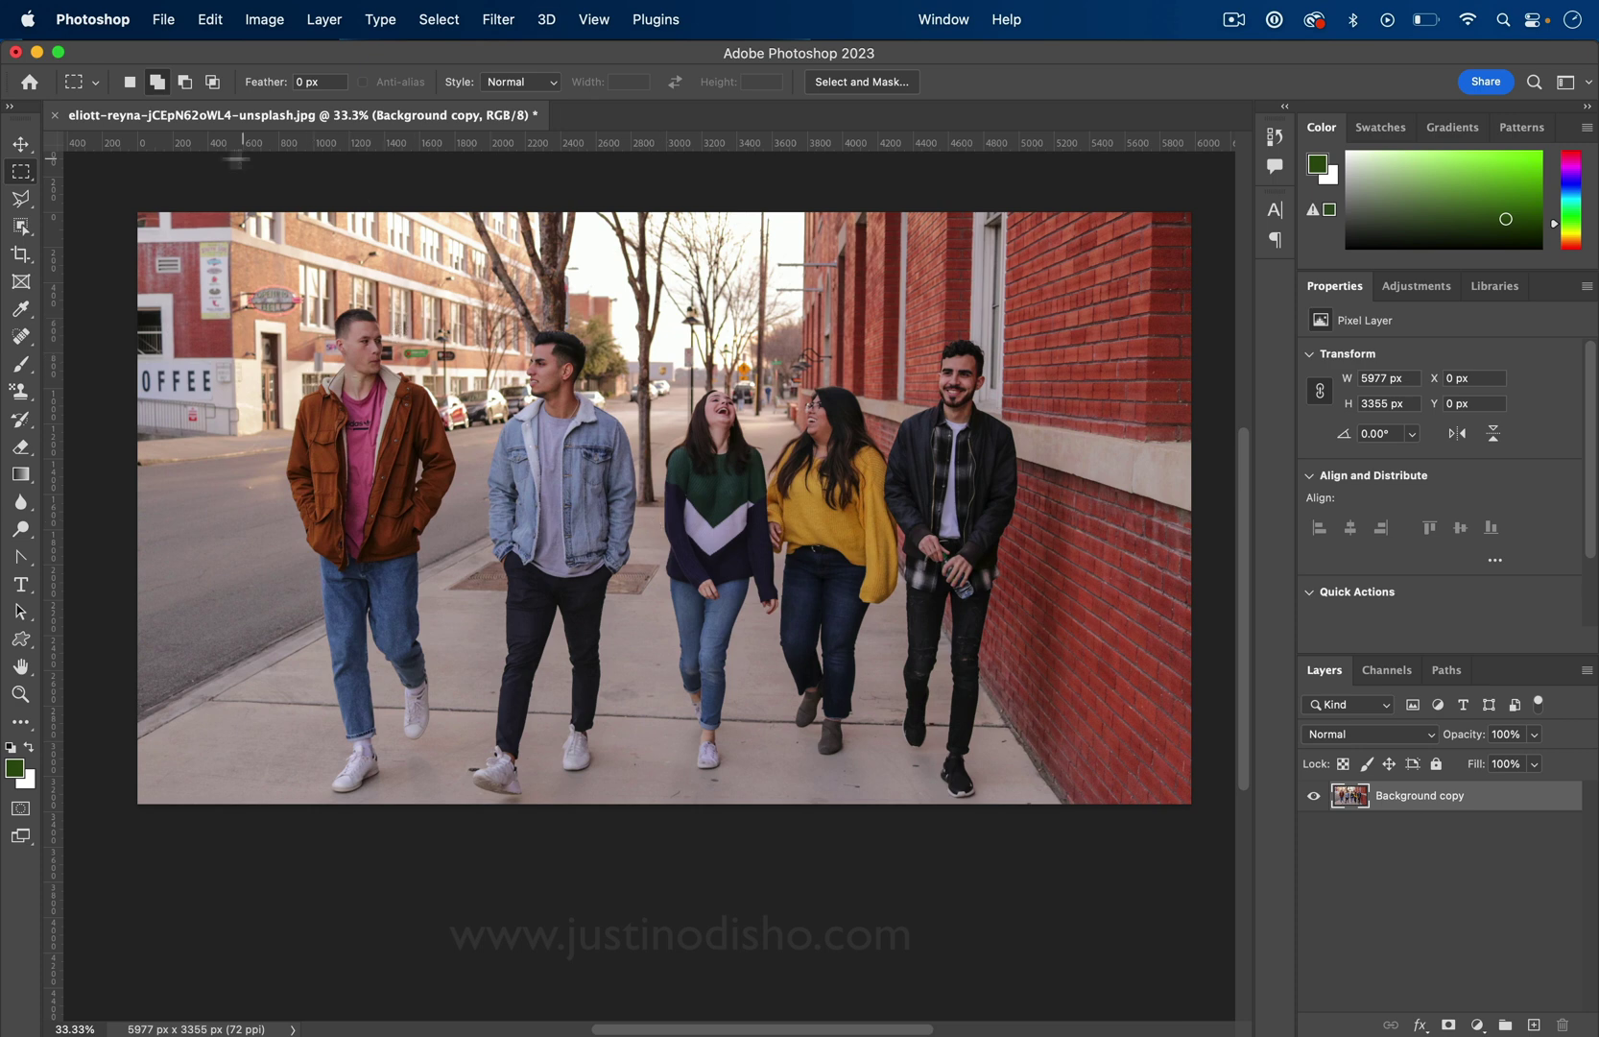
# - Abandon a polygonal lasso attempt and box-select the brown-jacket man with the Object Selection Tool
pyautogui.click(21, 199)
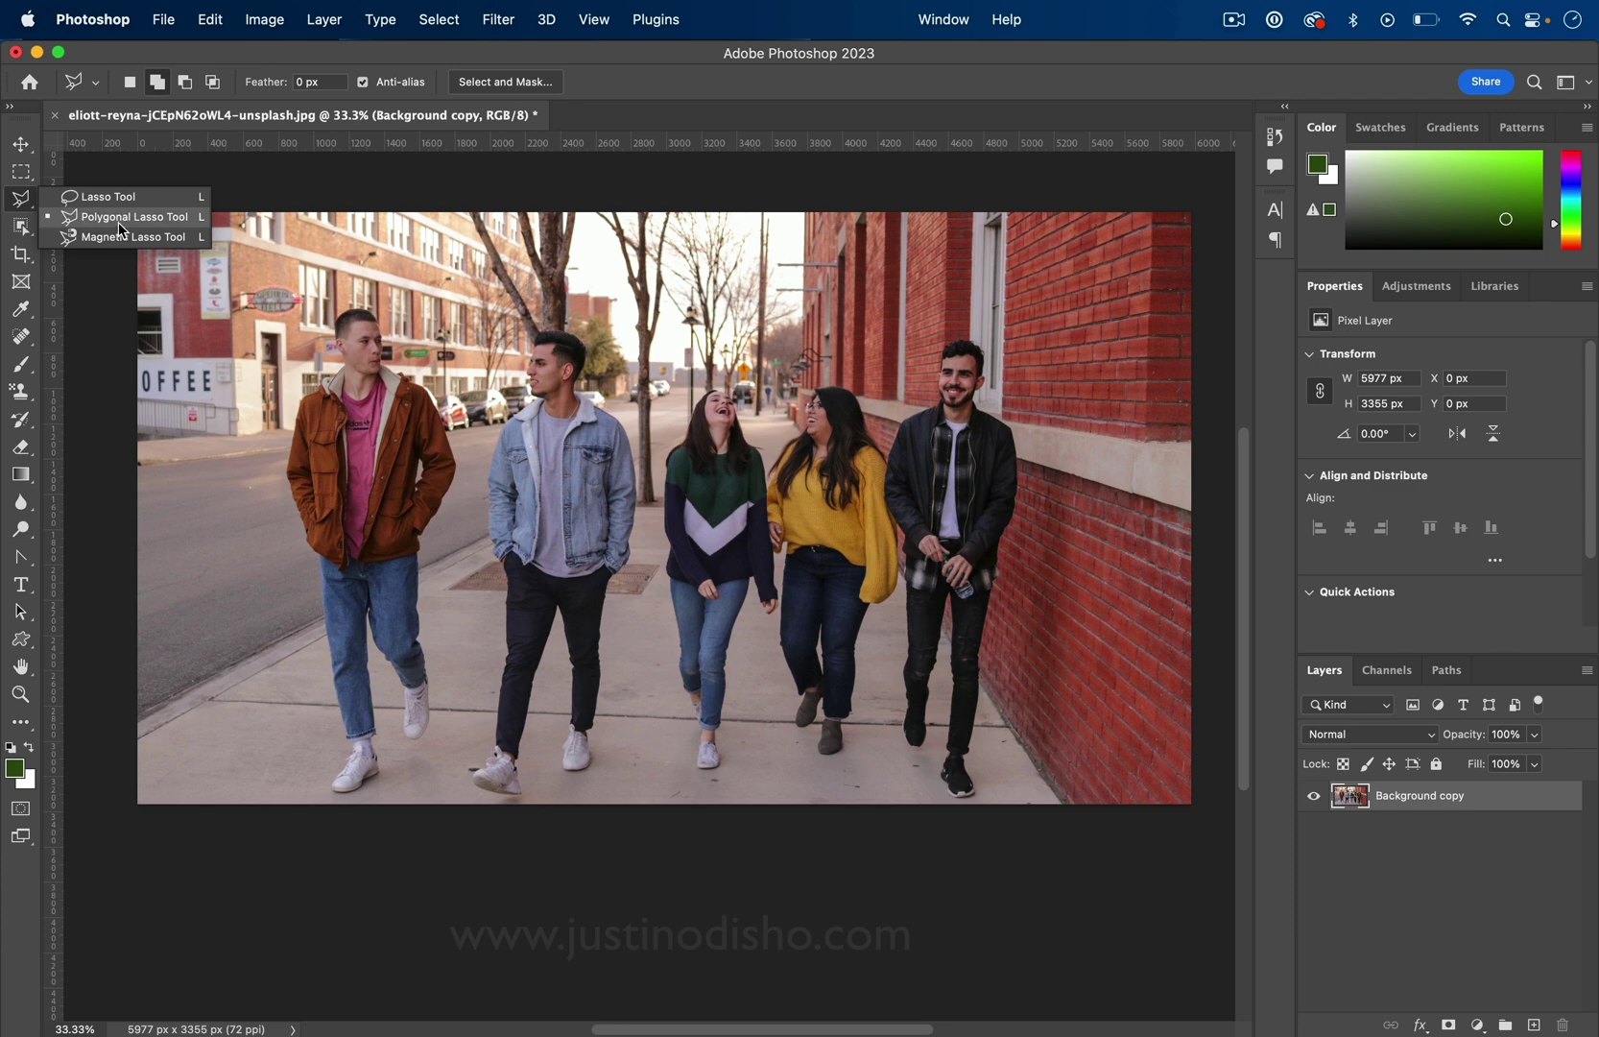
pyautogui.click(119, 220)
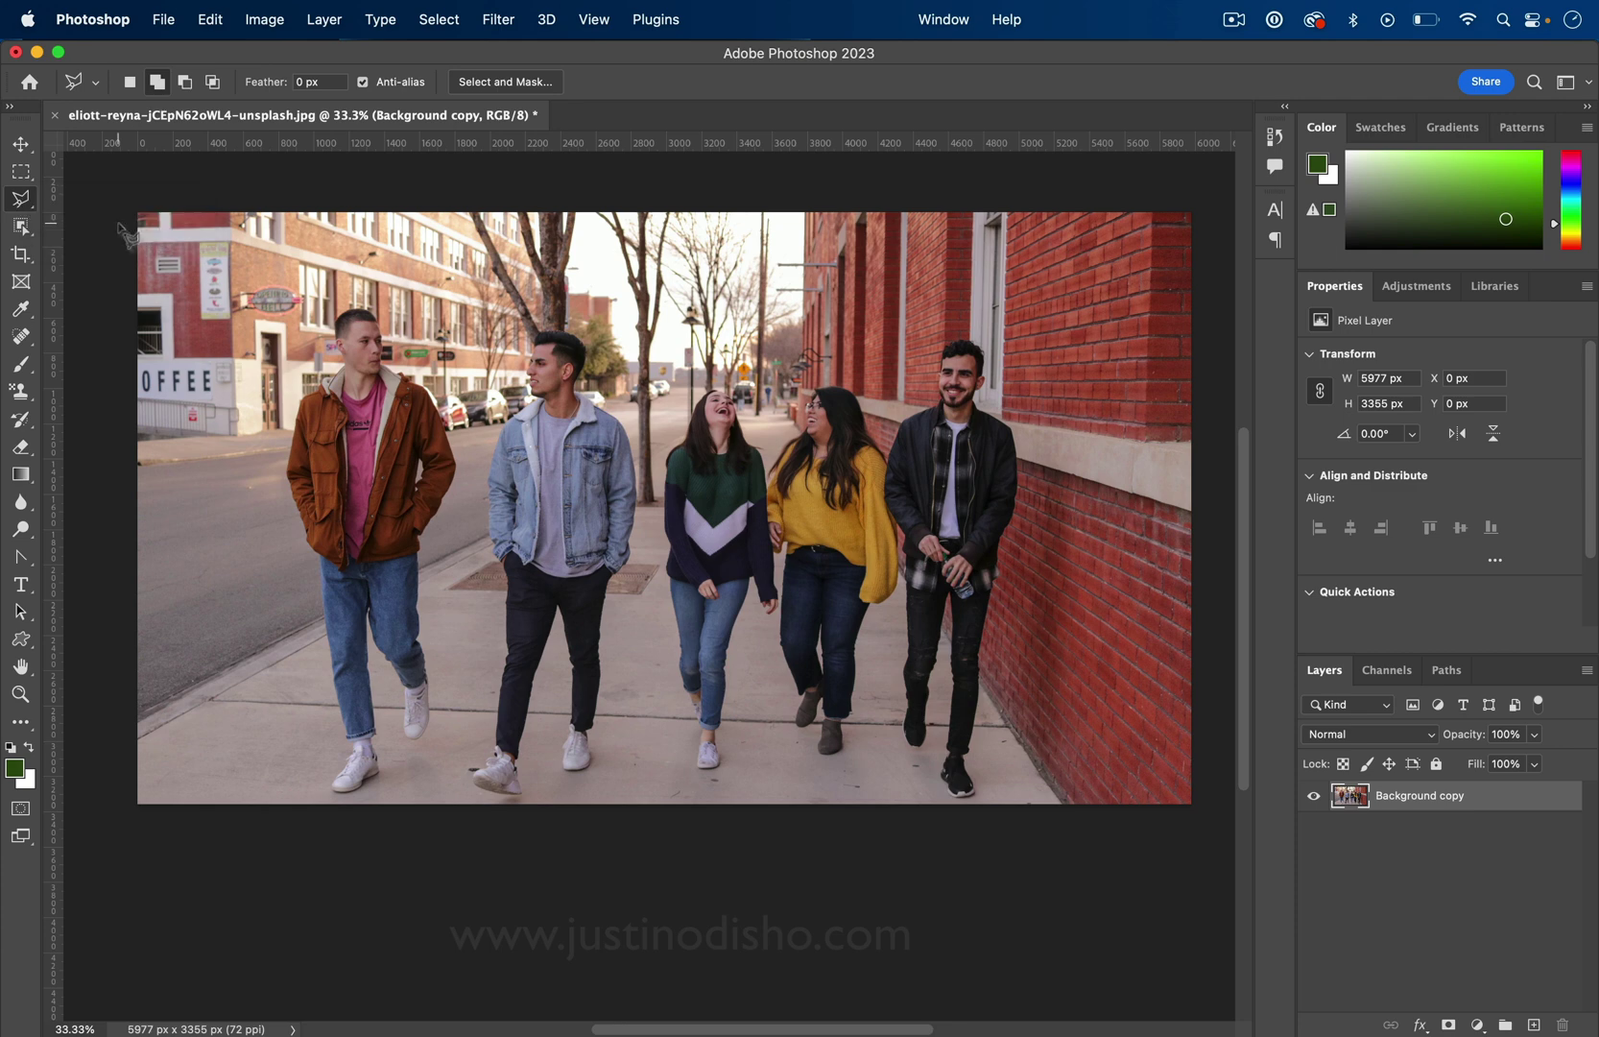
pyautogui.click(276, 447)
pyautogui.click(384, 286)
pyautogui.click(396, 343)
pyautogui.doubleClick(441, 359)
pyautogui.rightClick(382, 339)
pyautogui.click(413, 357)
pyautogui.click(22, 227)
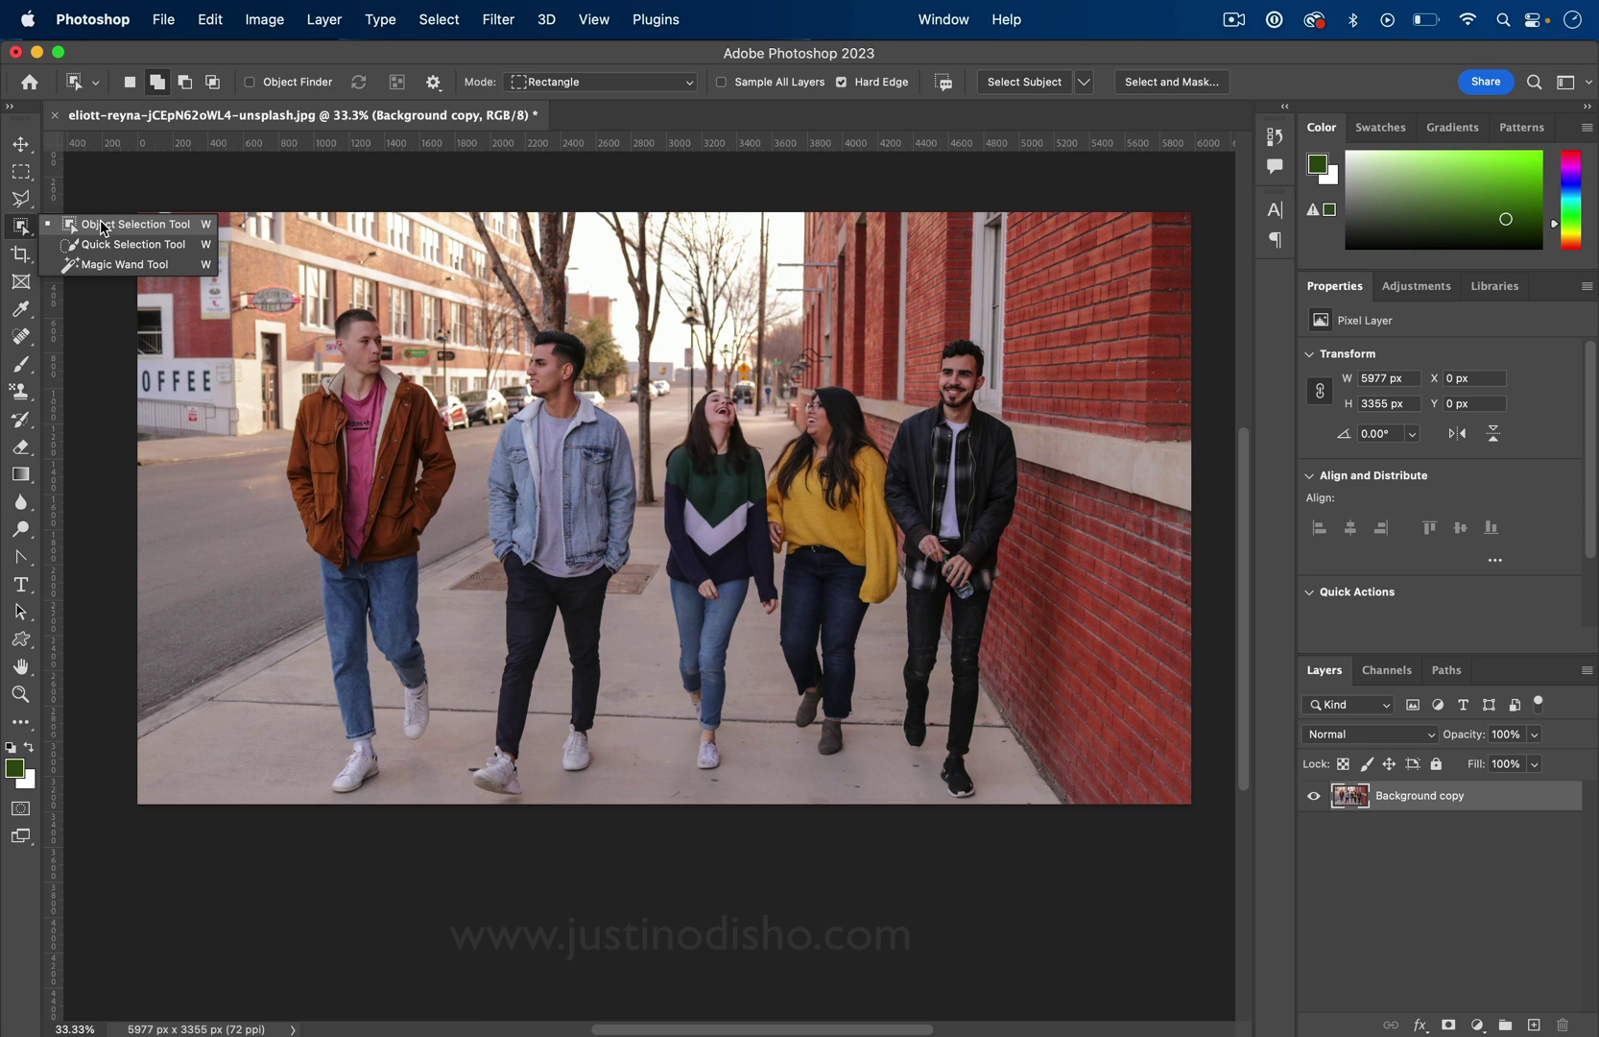
pyautogui.click(104, 227)
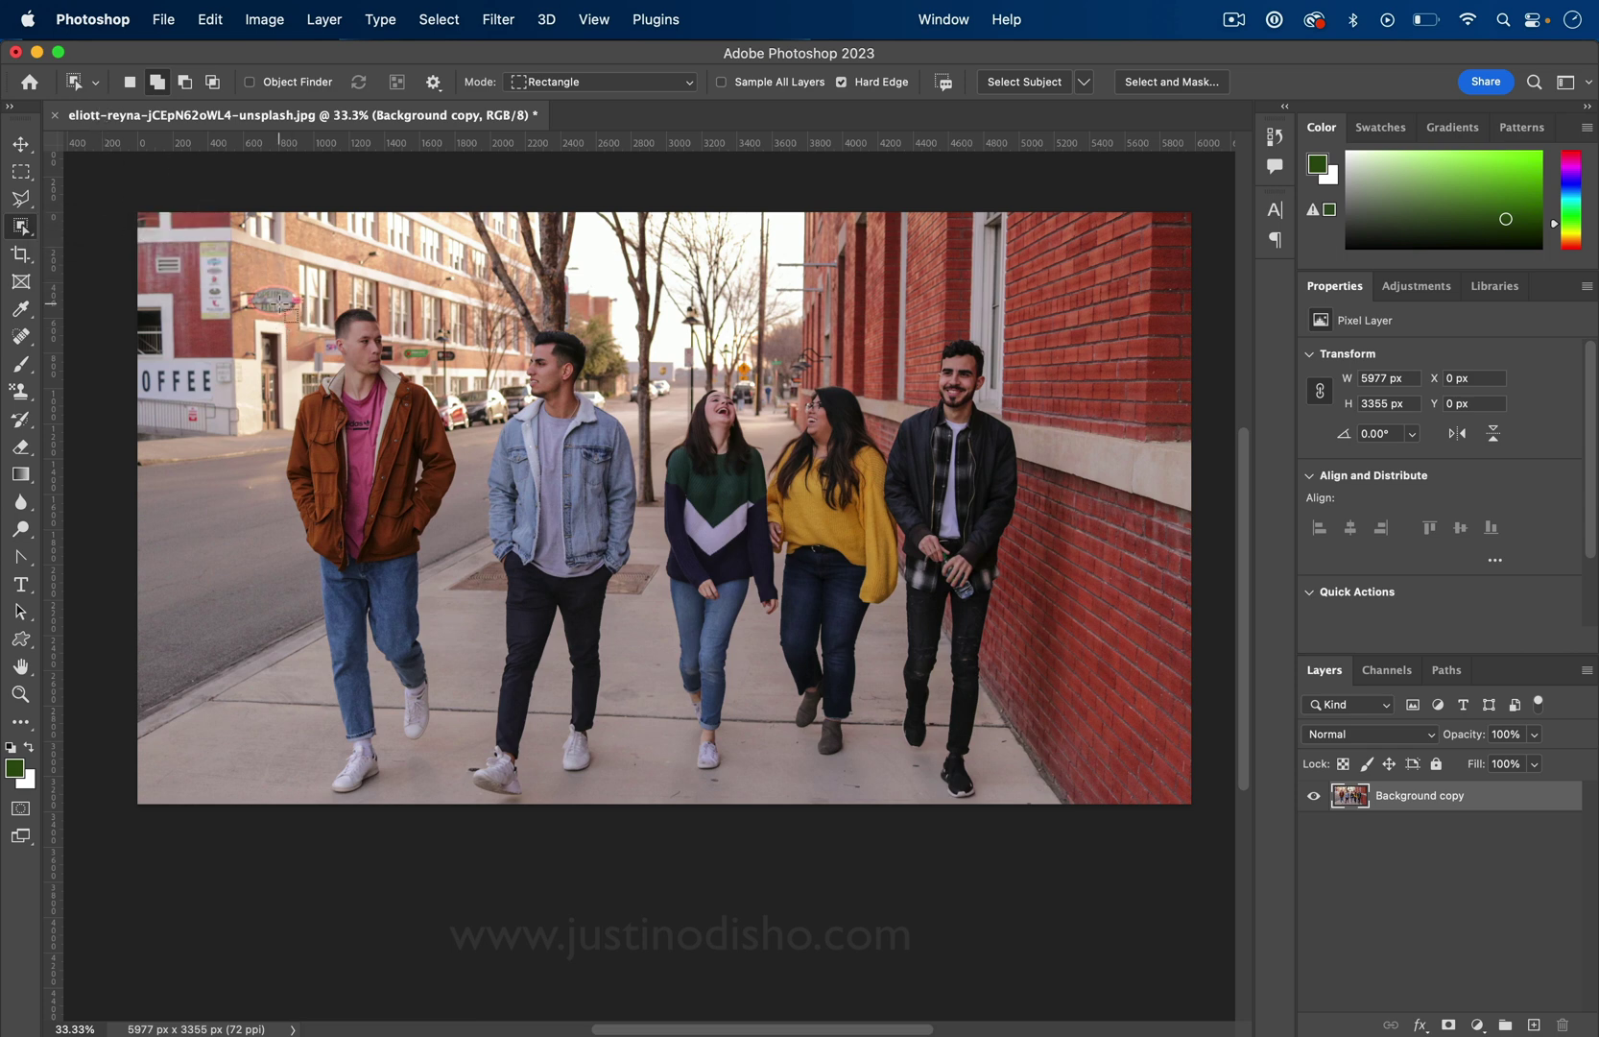
pyautogui.moveTo(279, 305); pyautogui.dragTo(449, 798)
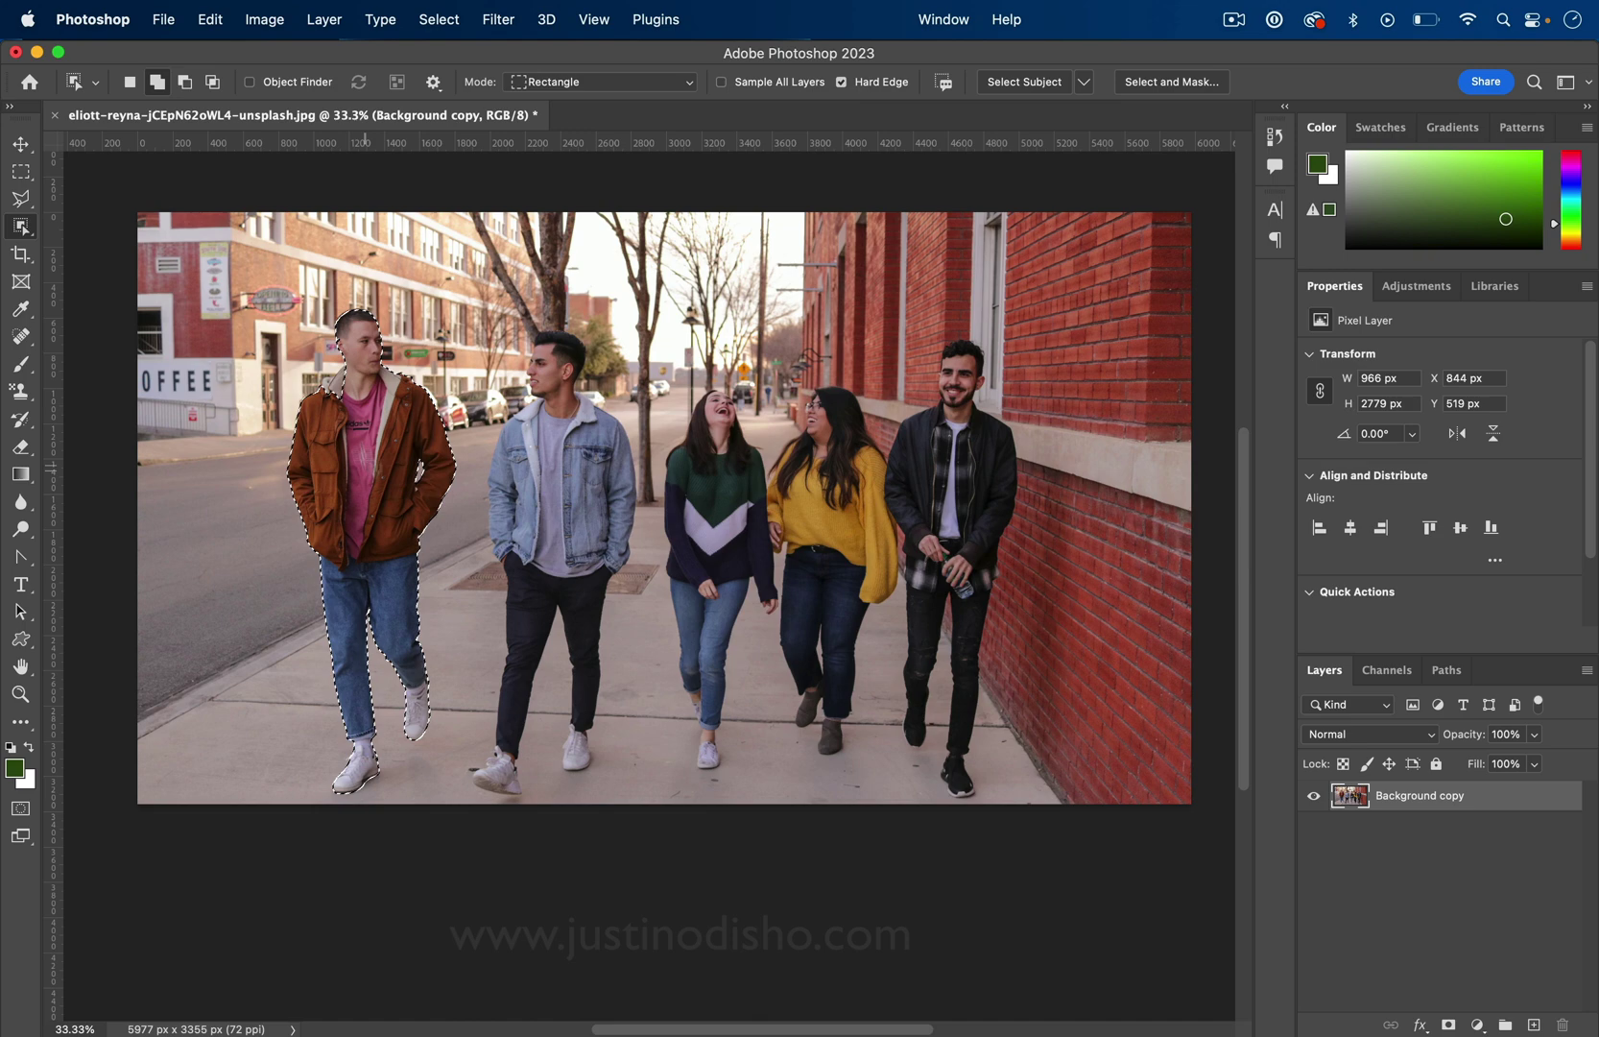
# - Add the shoulder-to-neck gap to the man's selection using the Polygonal Lasso in Add mode
pyautogui.scroll(3, 334, 399)
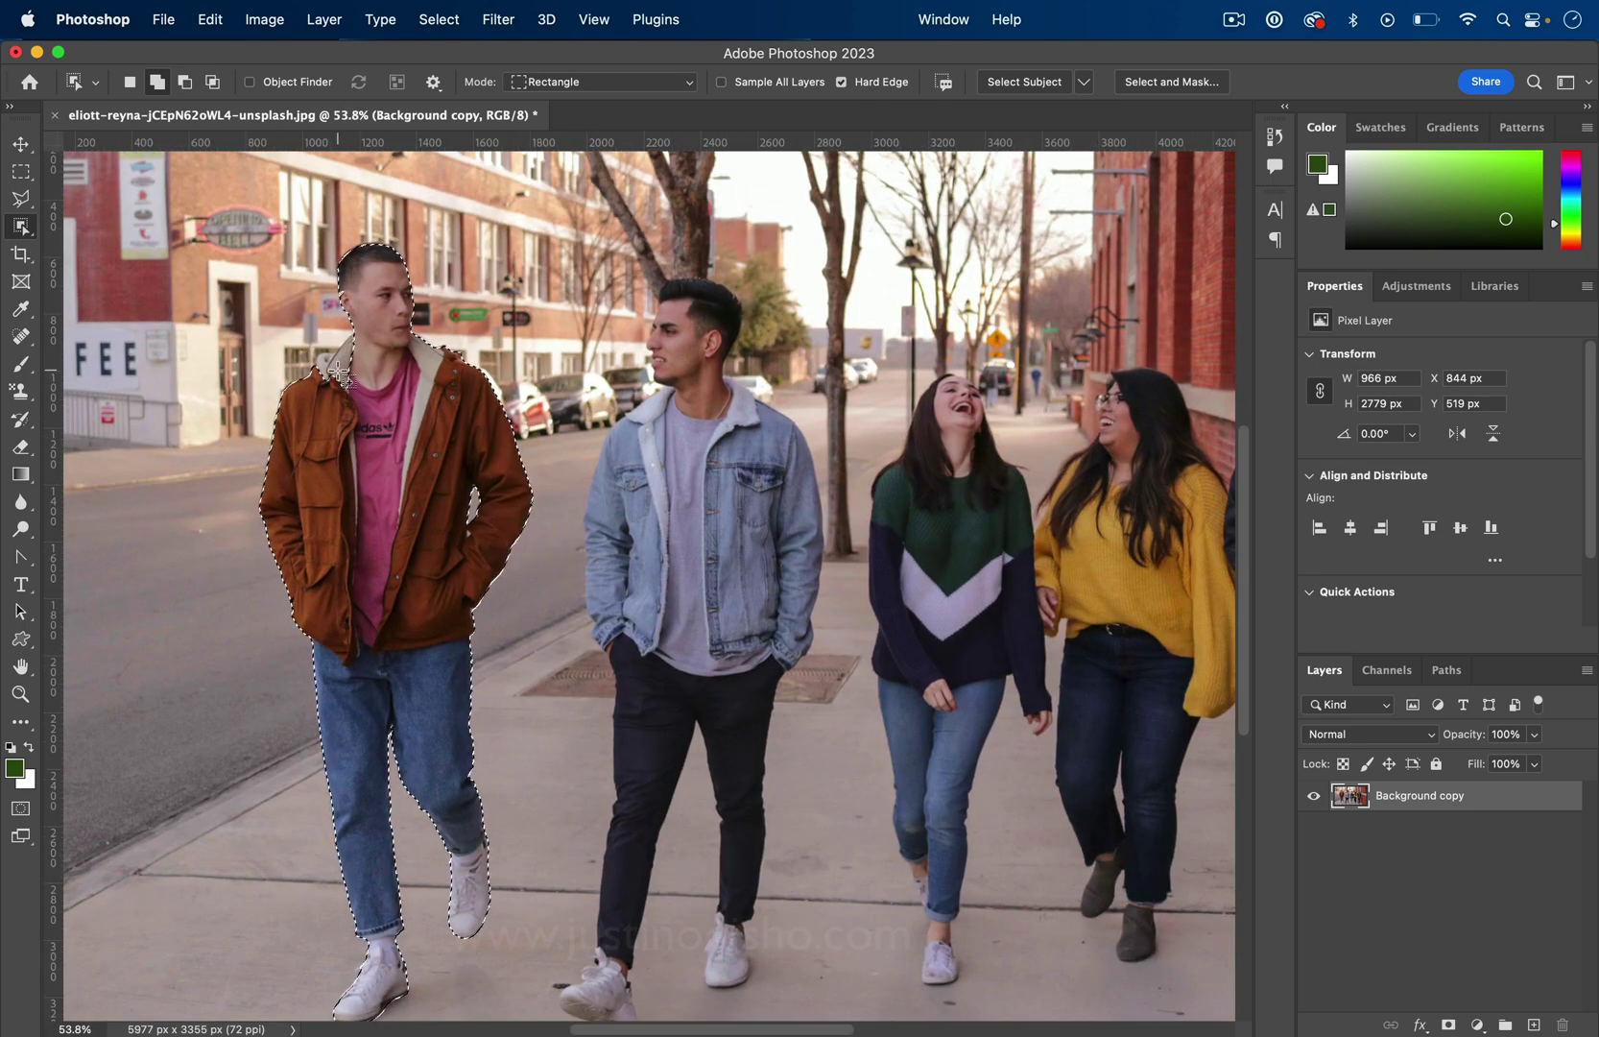
pyautogui.click(21, 197)
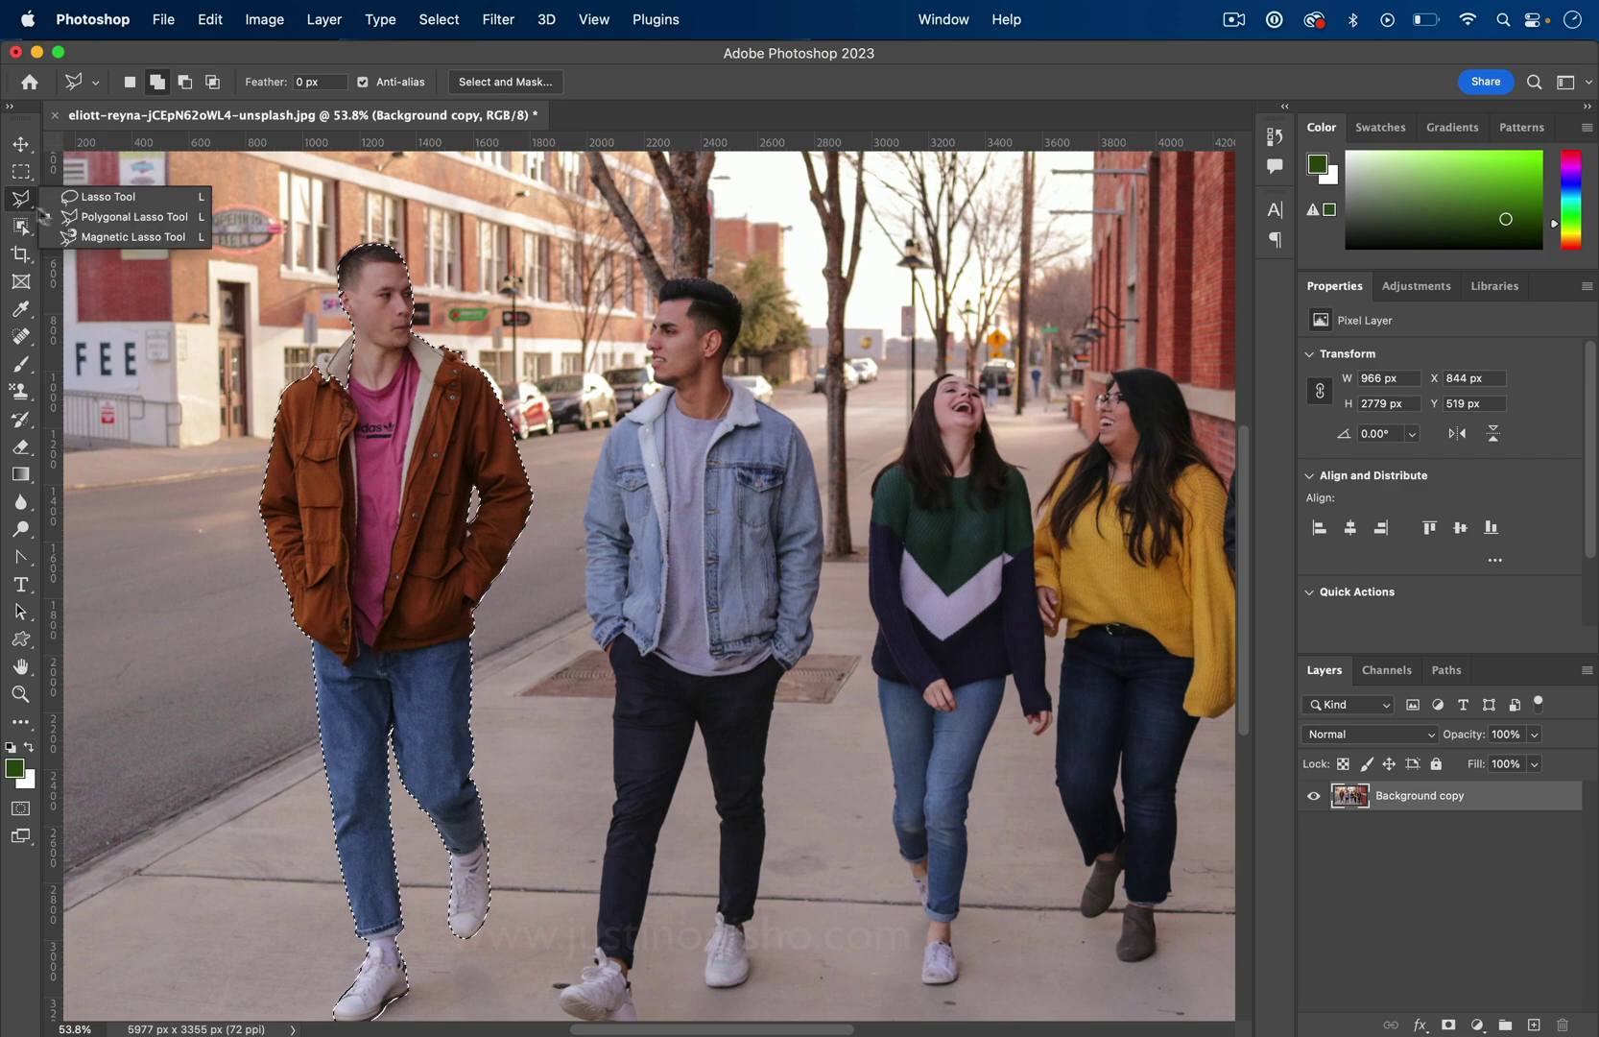
pyautogui.click(87, 216)
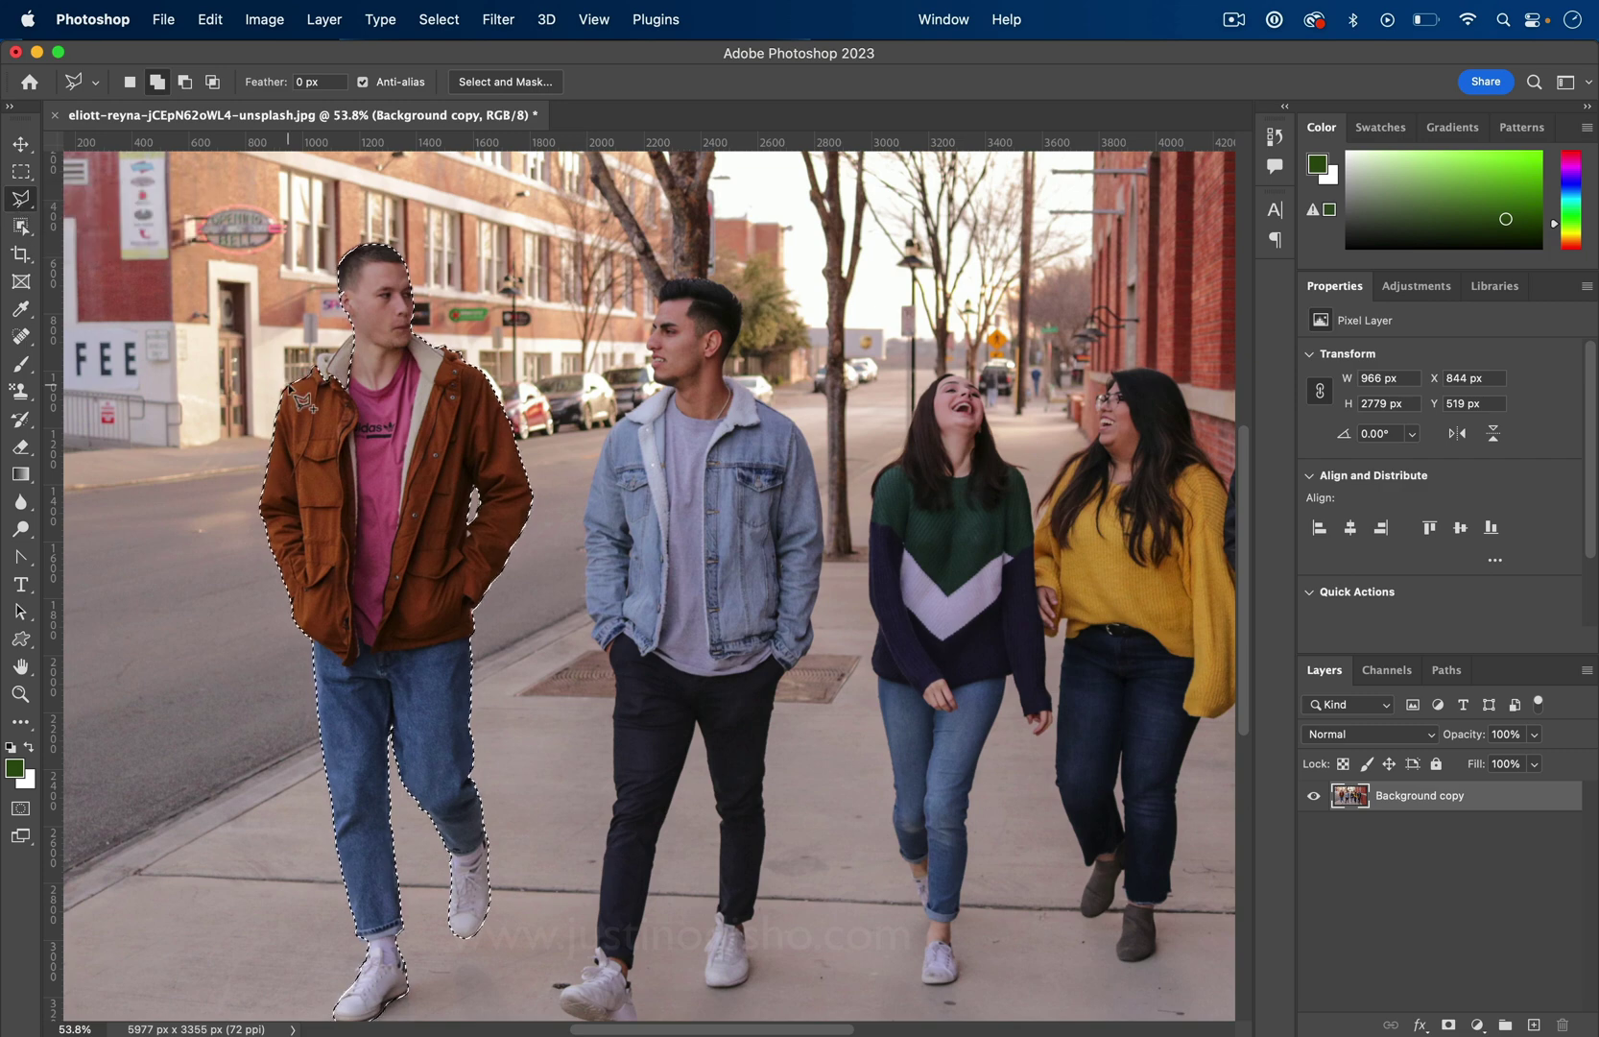
pyautogui.click(157, 83)
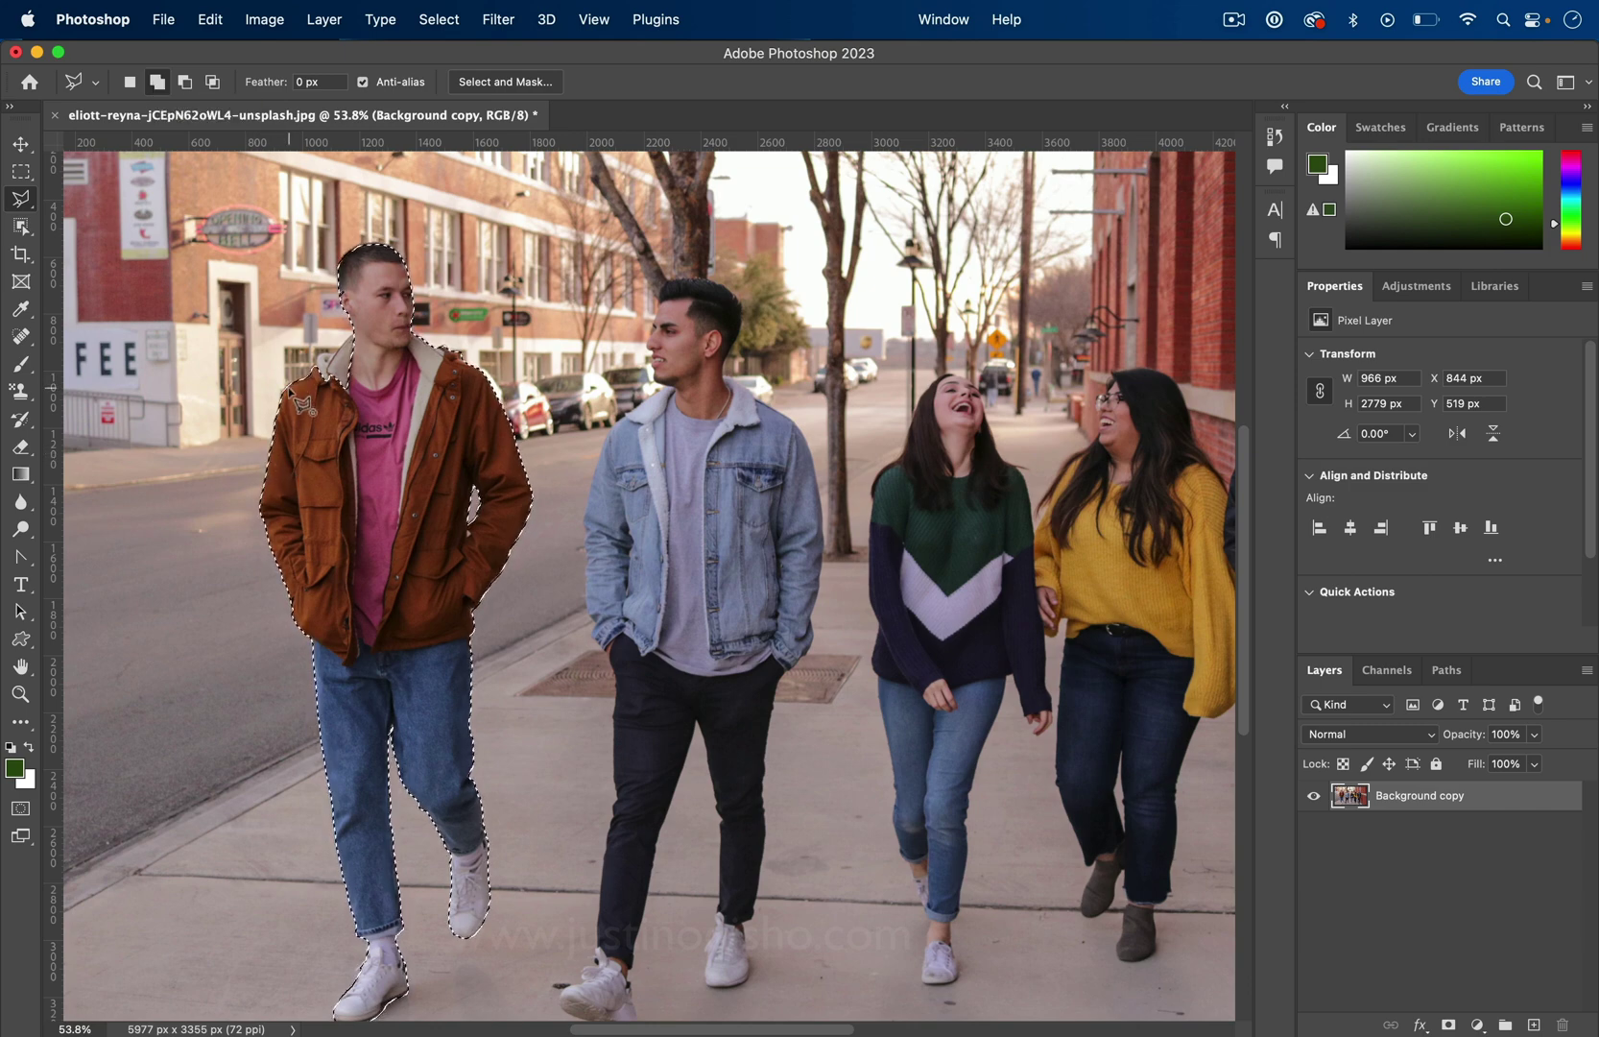
pyautogui.click(307, 376)
pyautogui.click(367, 314)
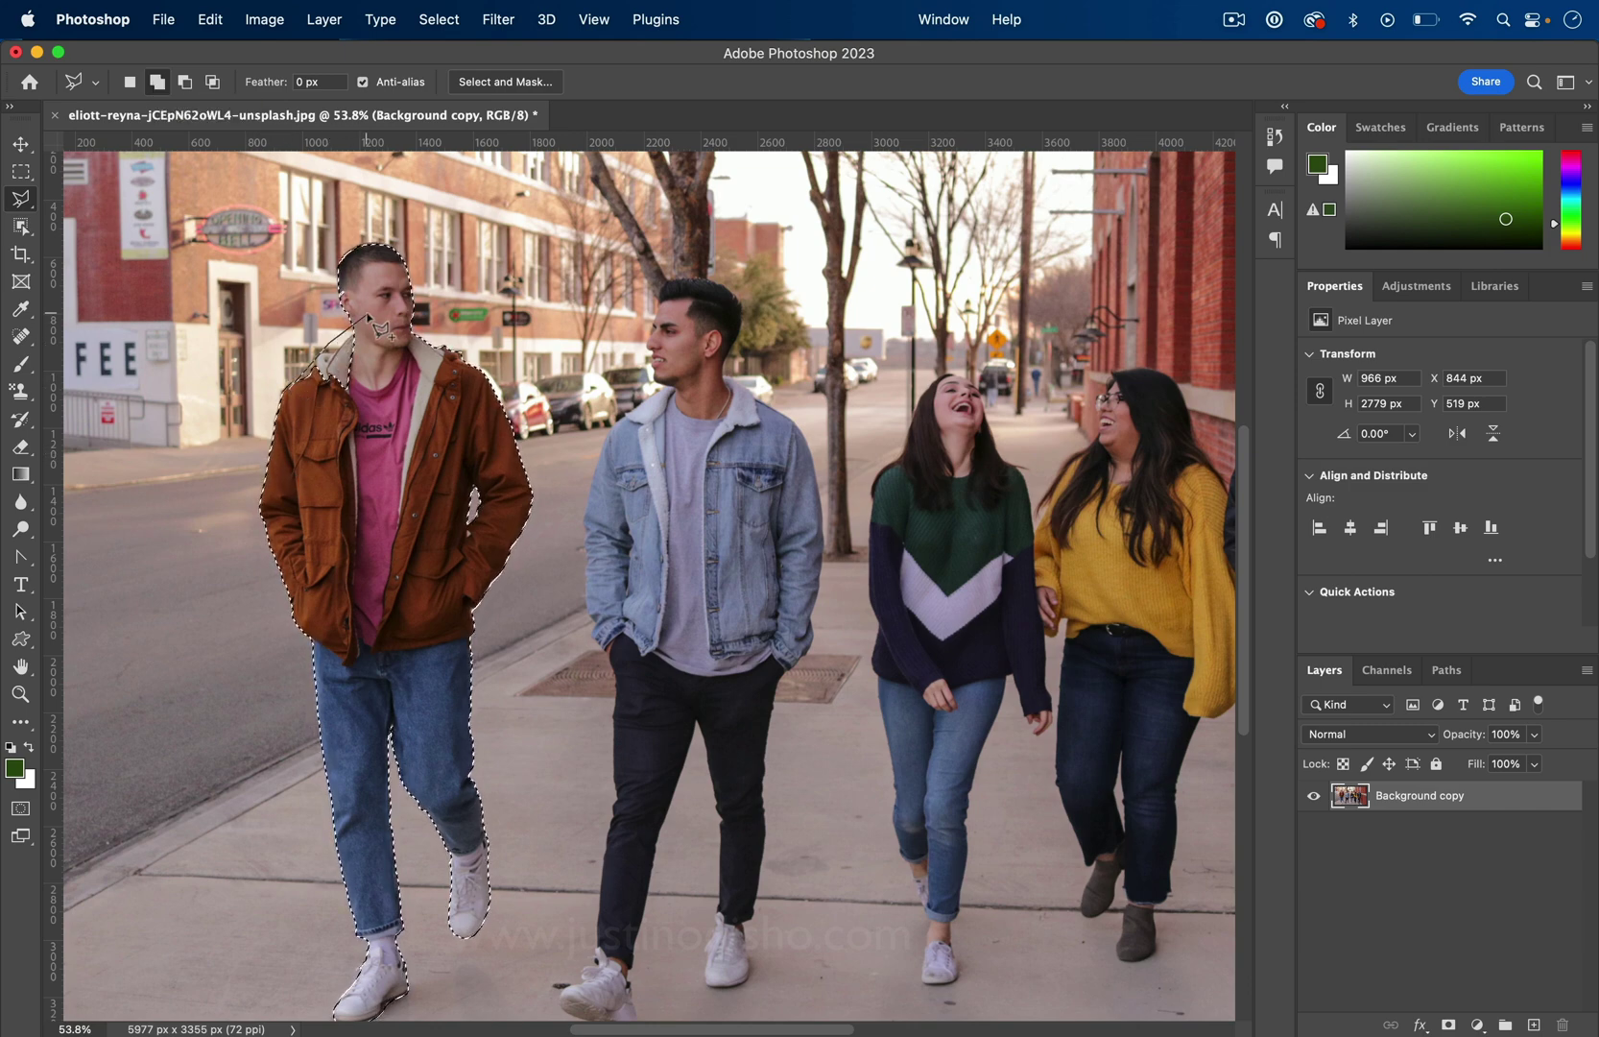
pyautogui.doubleClick(398, 458)
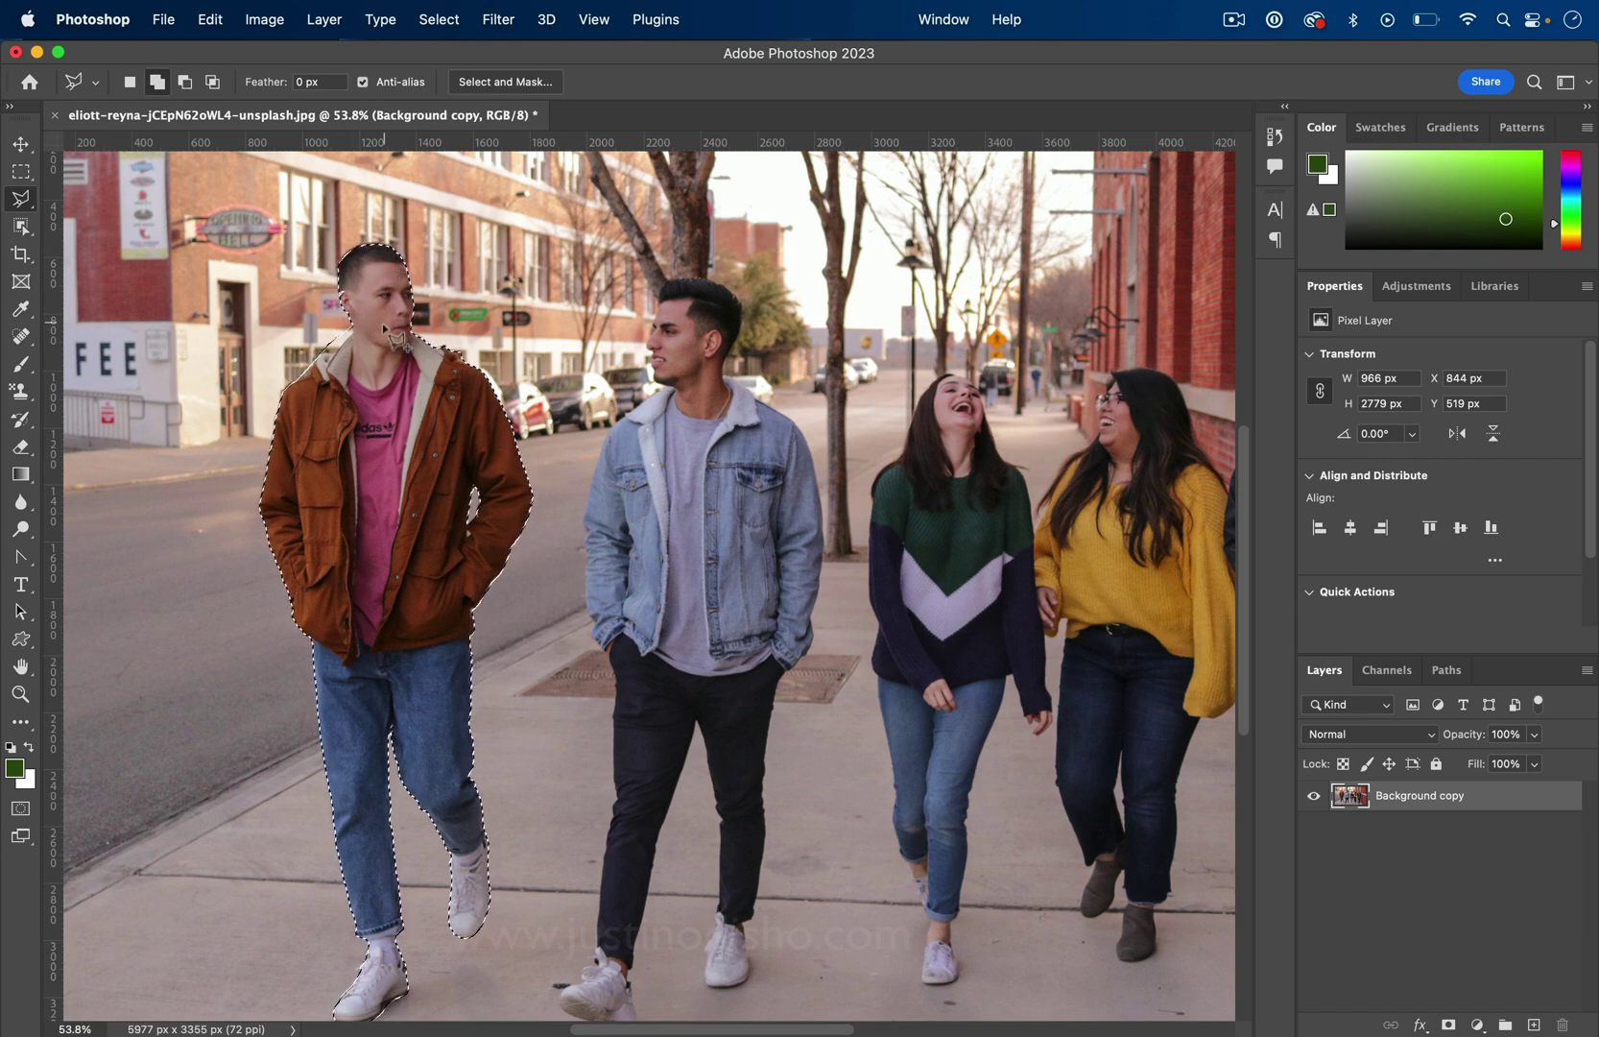
# - Expand the man's selection by 20 pixels with Select > Modify > Expand
pyautogui.click(439, 20)
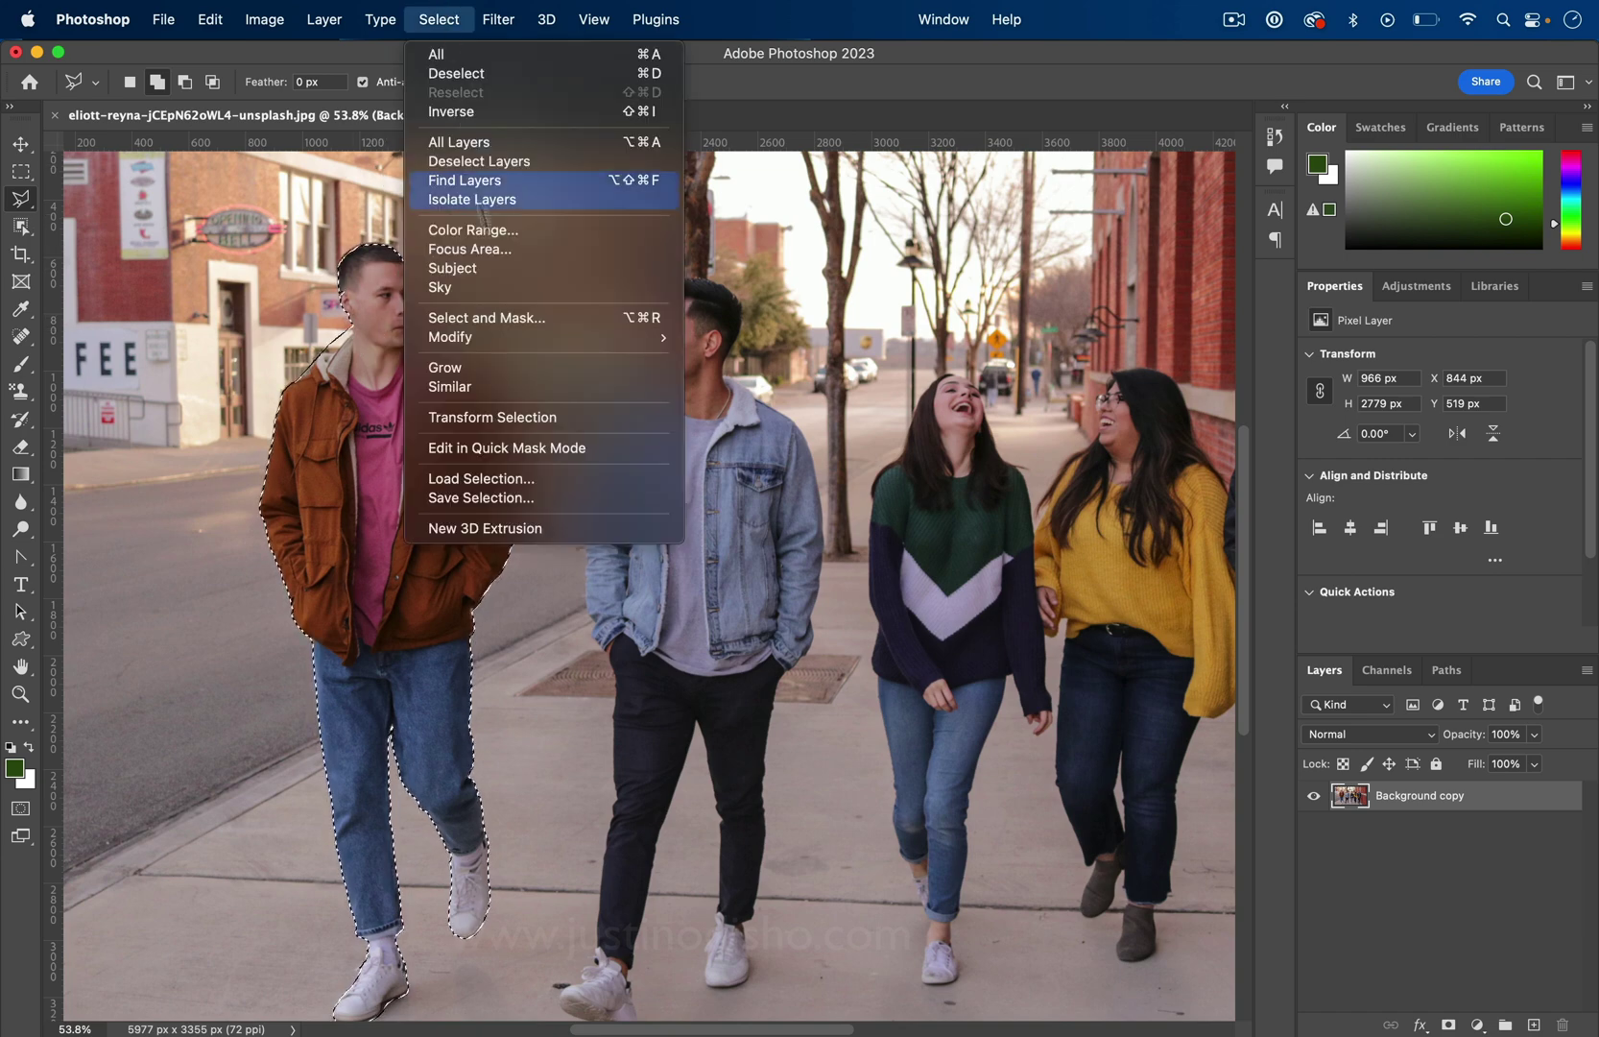
pyautogui.moveTo(518, 345)
pyautogui.click(722, 375)
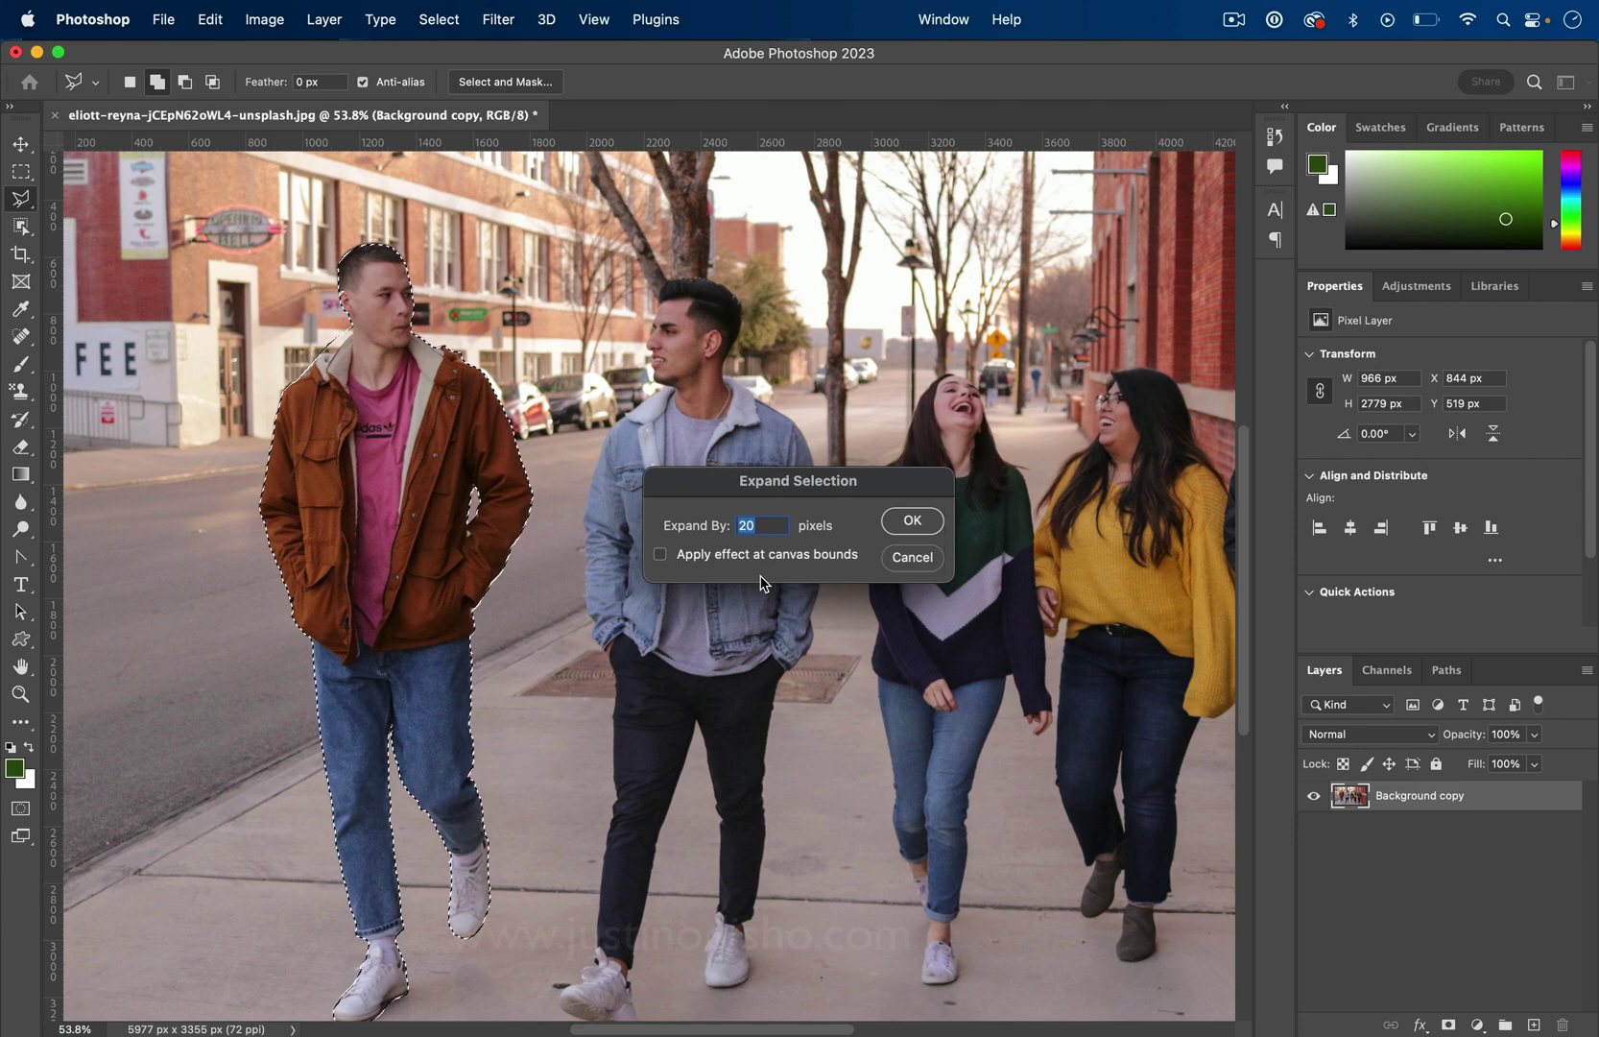
pyautogui.click(774, 526)
pyautogui.moveTo(773, 526); pyautogui.dragTo(725, 526)
pyautogui.press('Return')
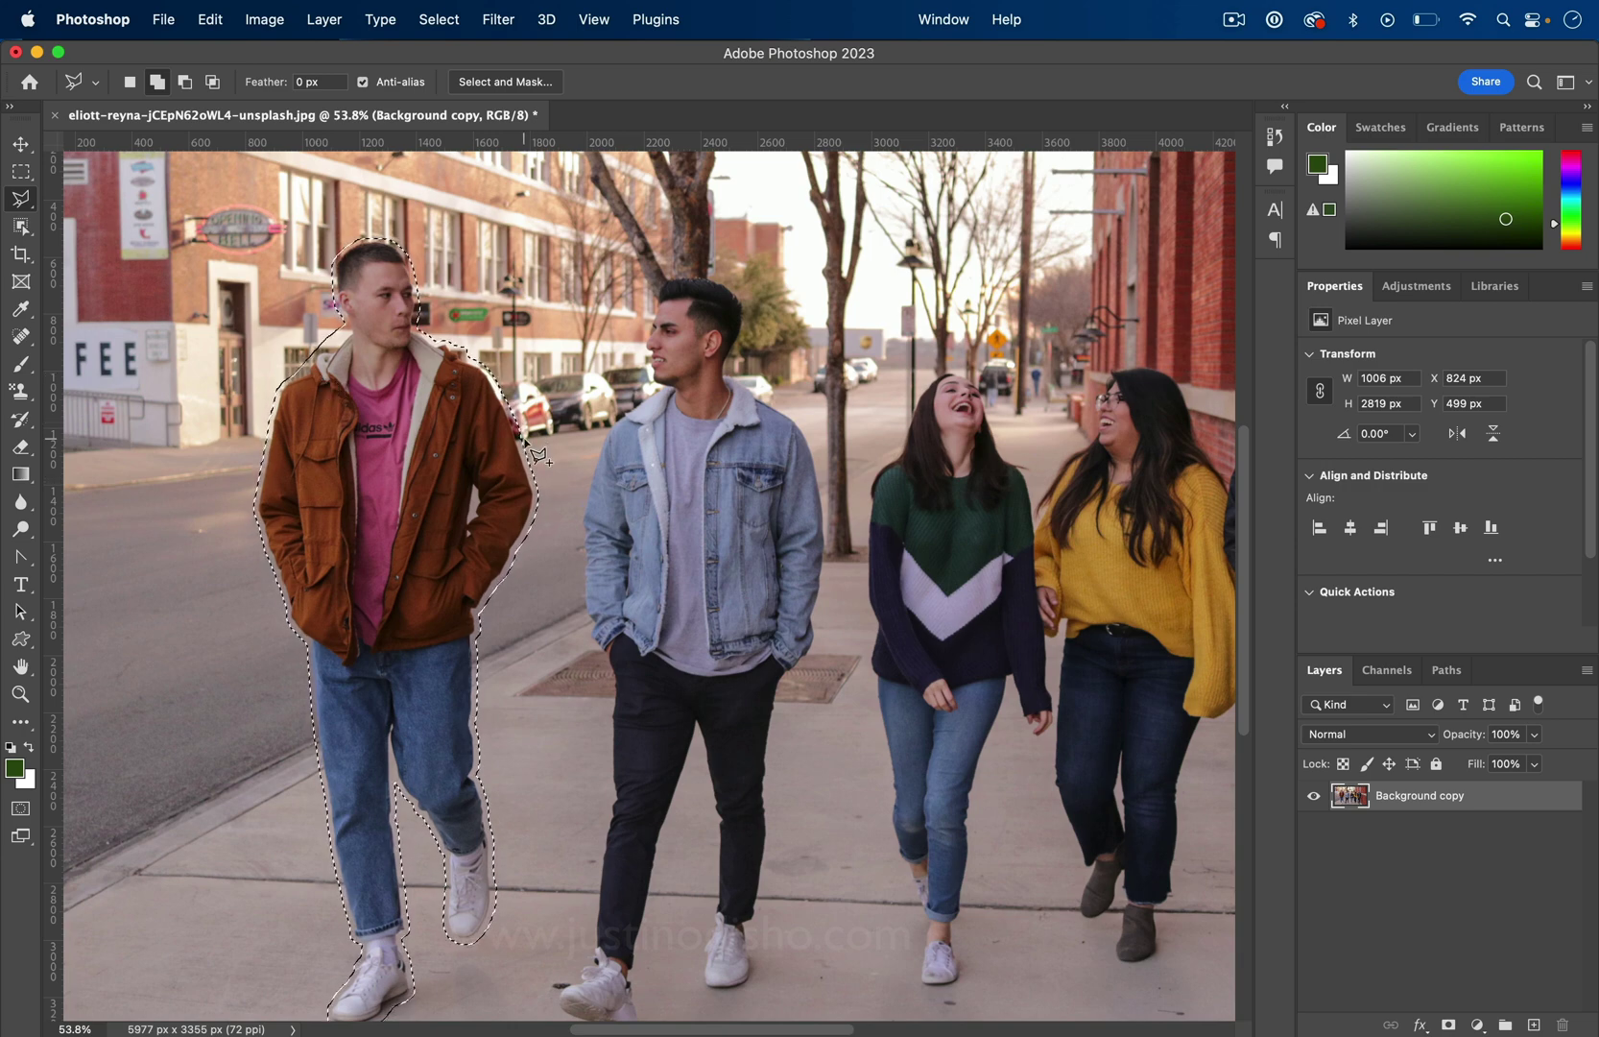
pyautogui.scroll(-2, 693, 494)
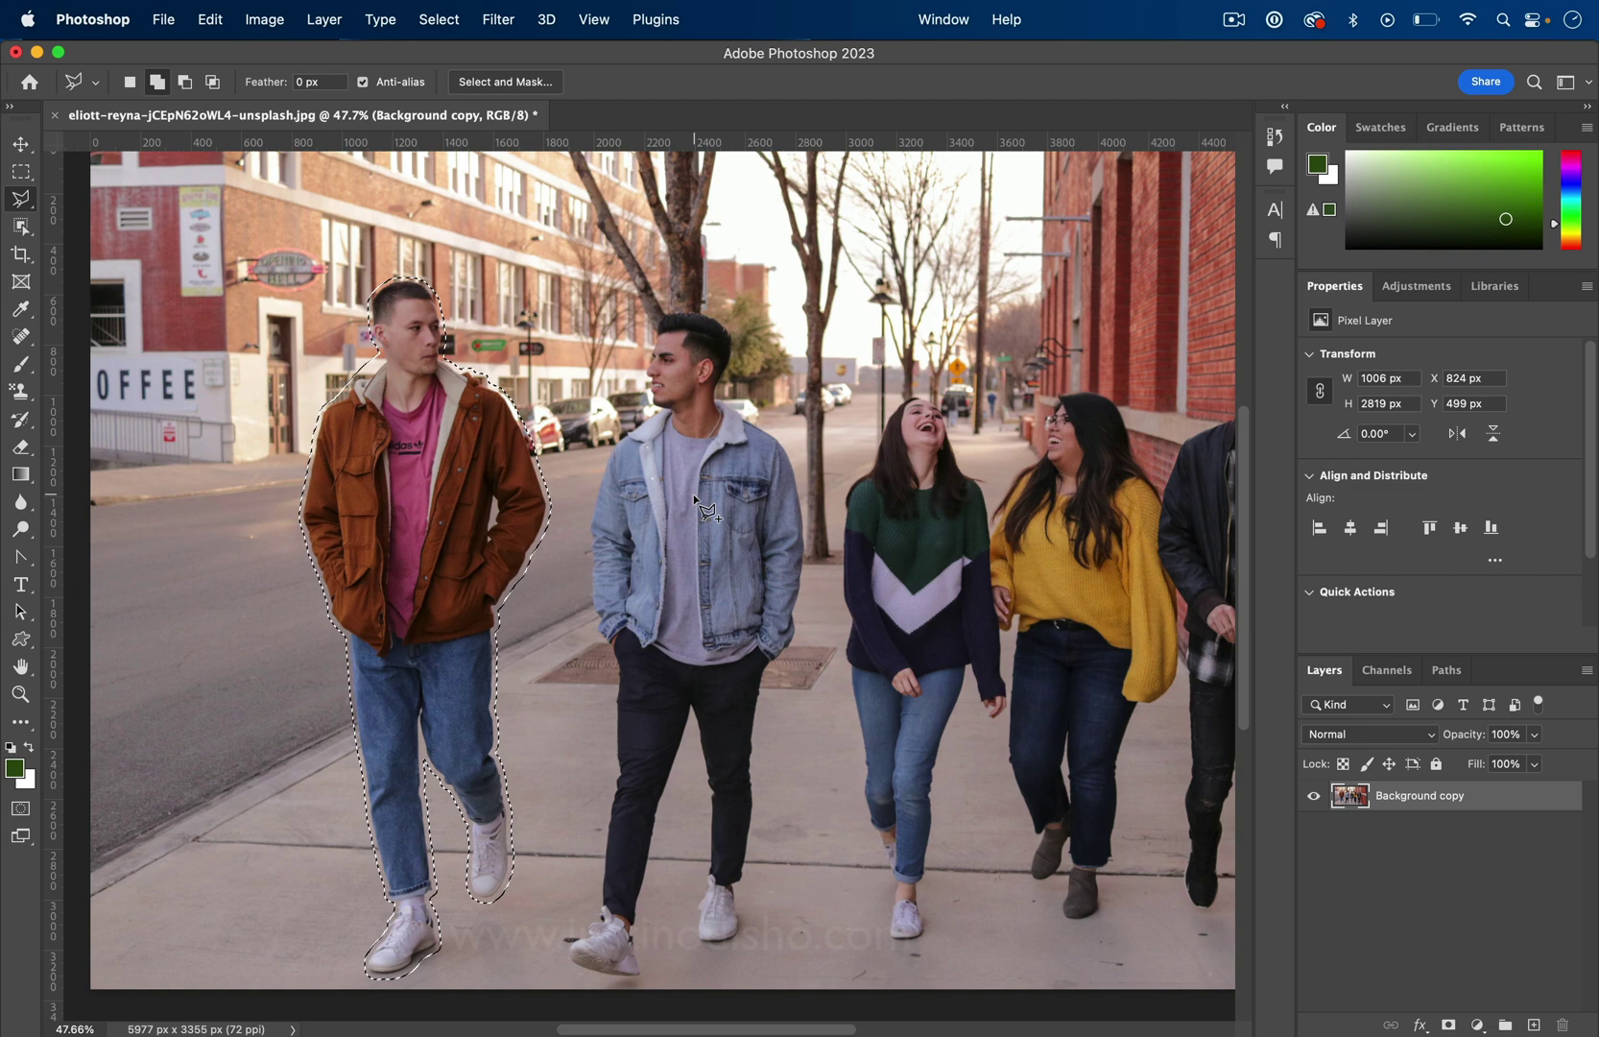
# - Copy the selected man onto a new Layer 1 and check the cutout by toggling the photo
pyautogui.rightClick(453, 449)
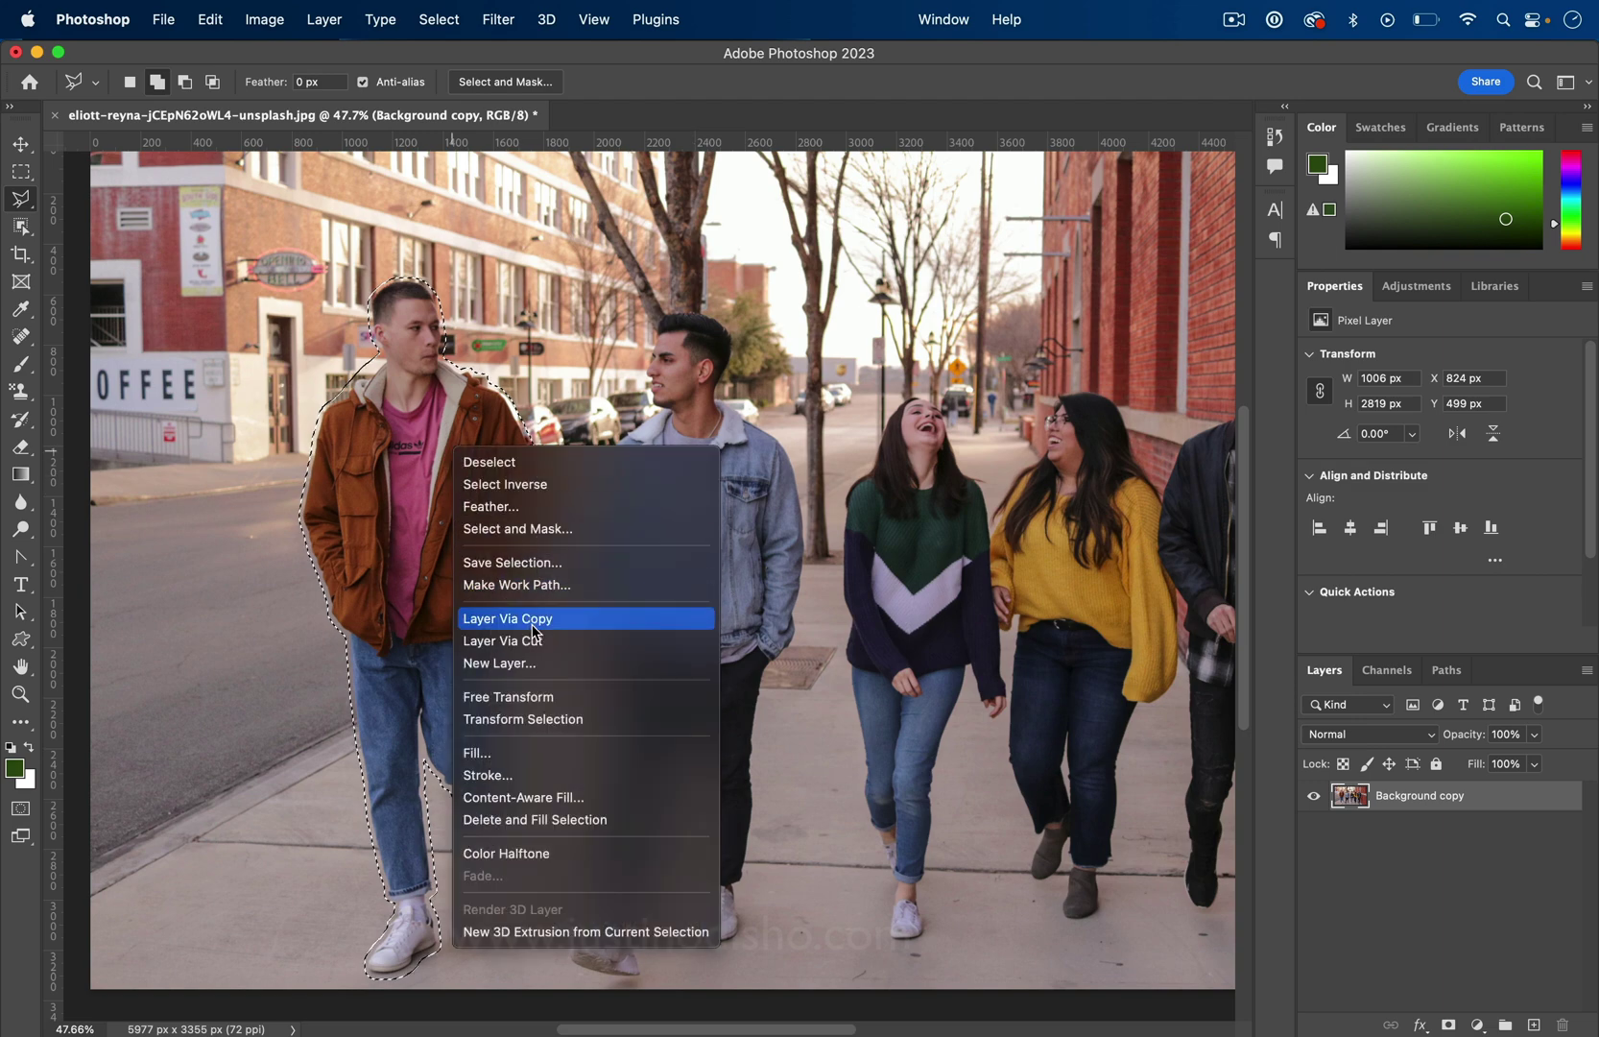
pyautogui.click(533, 624)
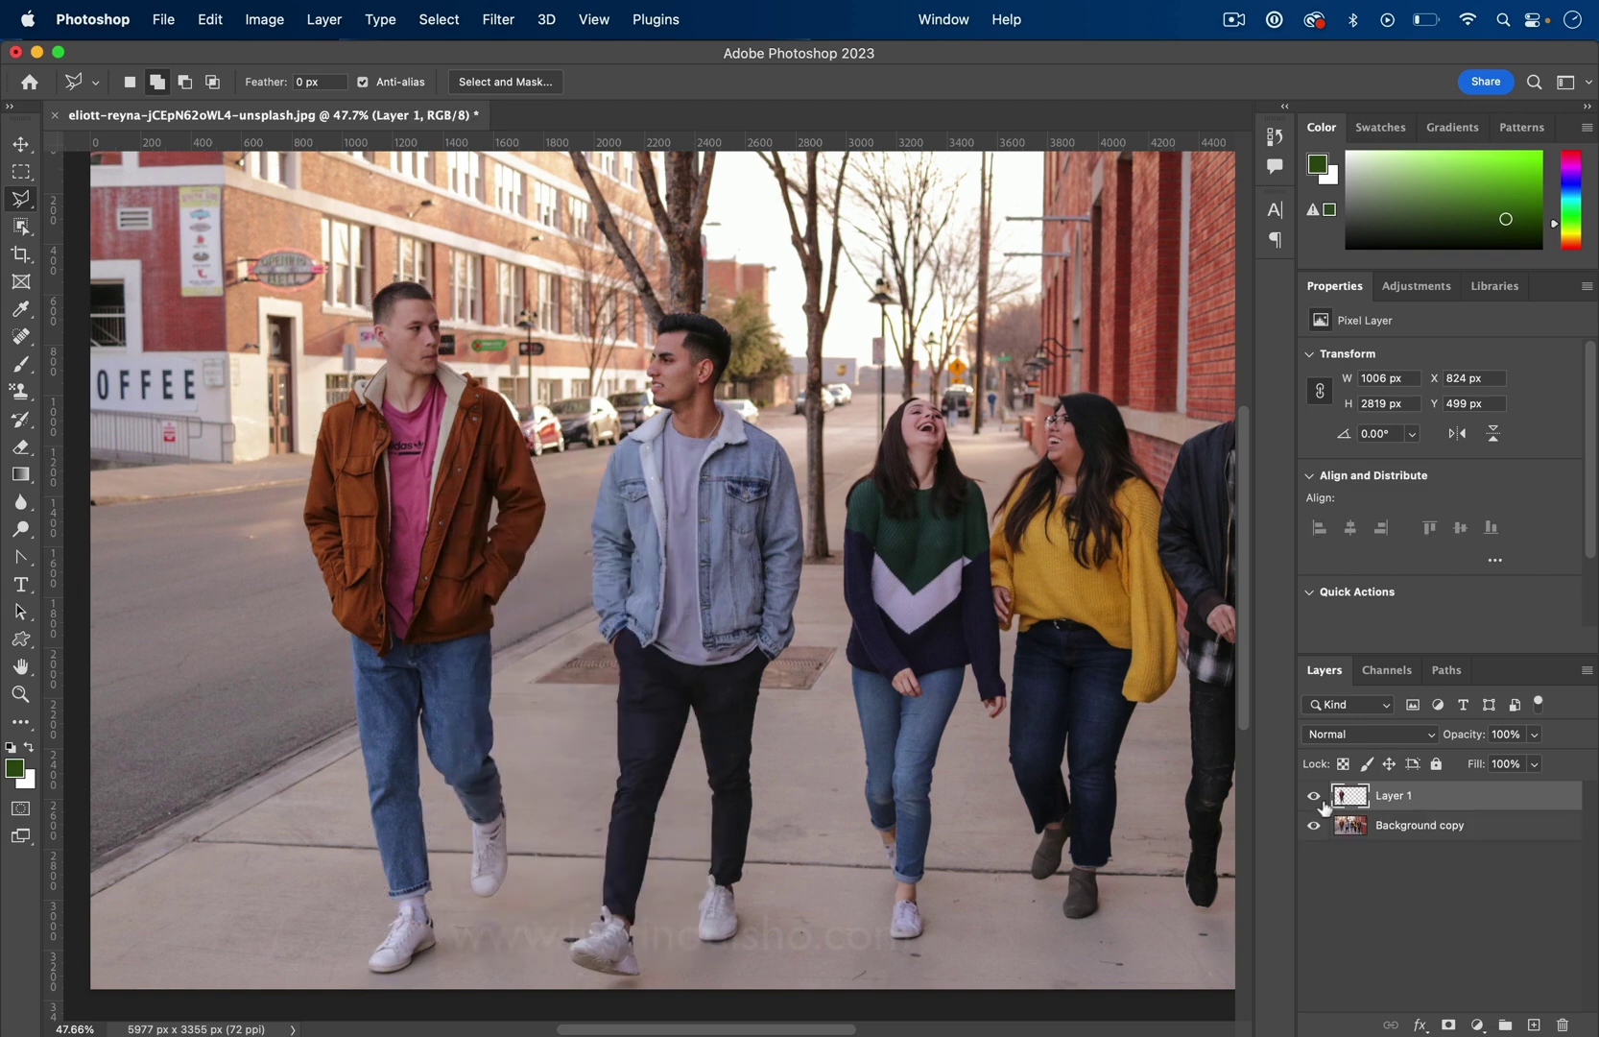
pyautogui.click(1315, 825)
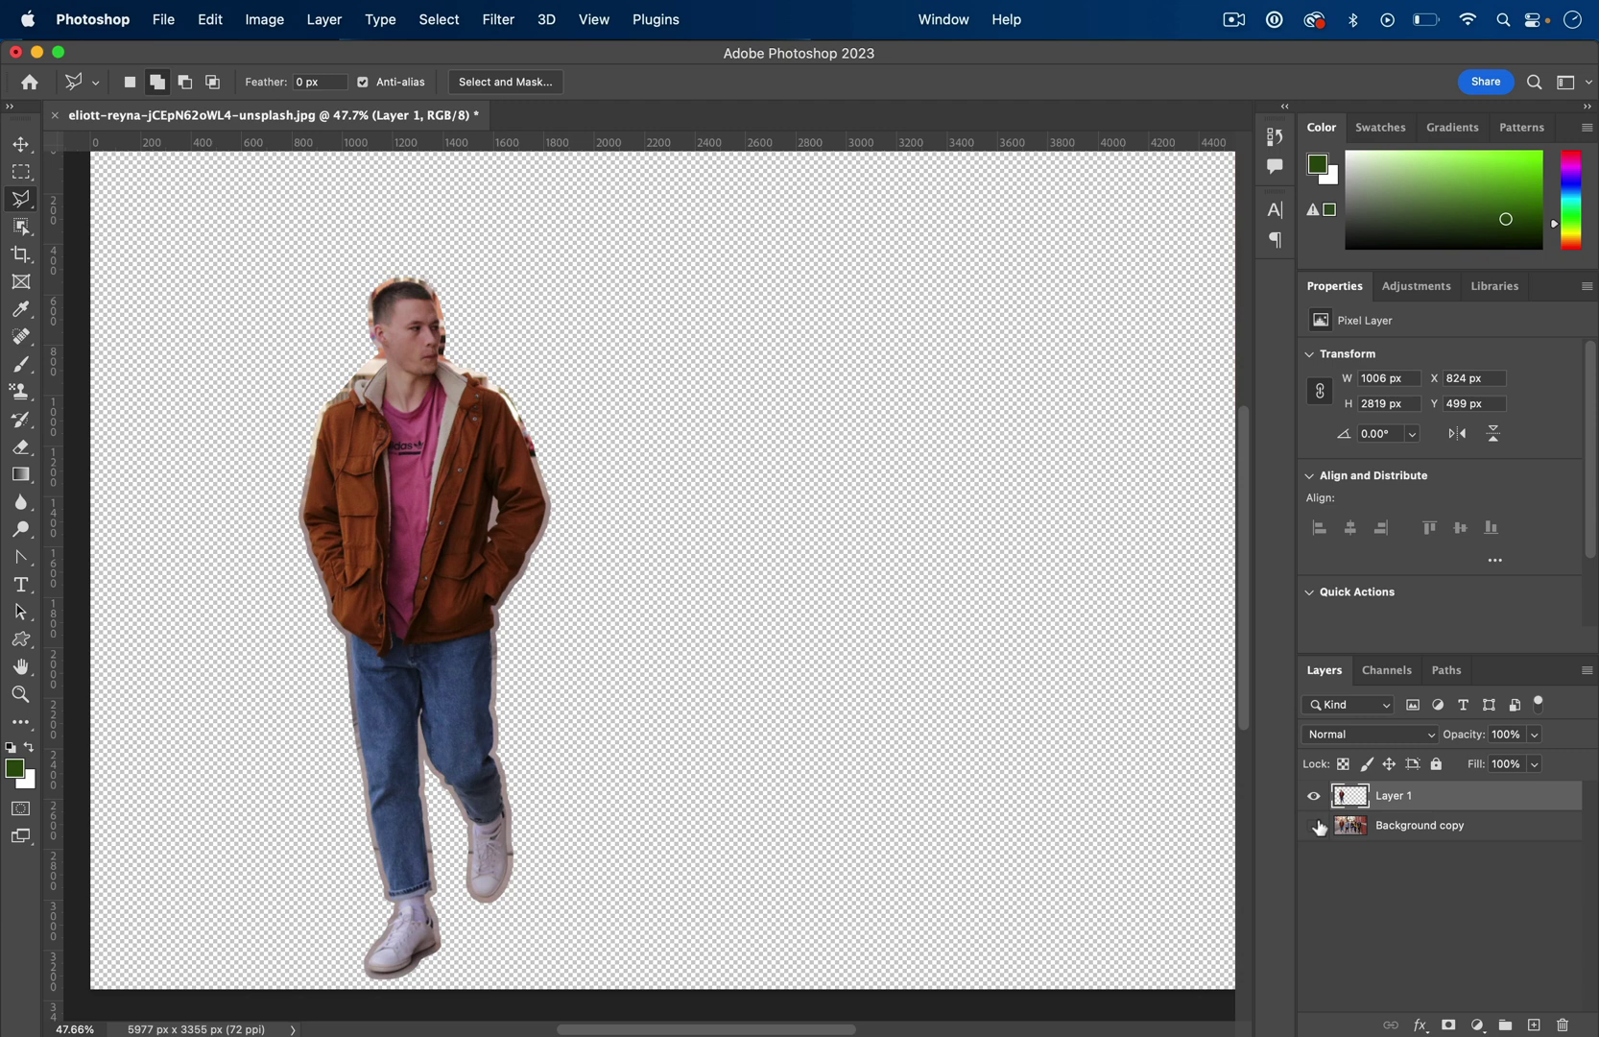
pyautogui.click(1315, 825)
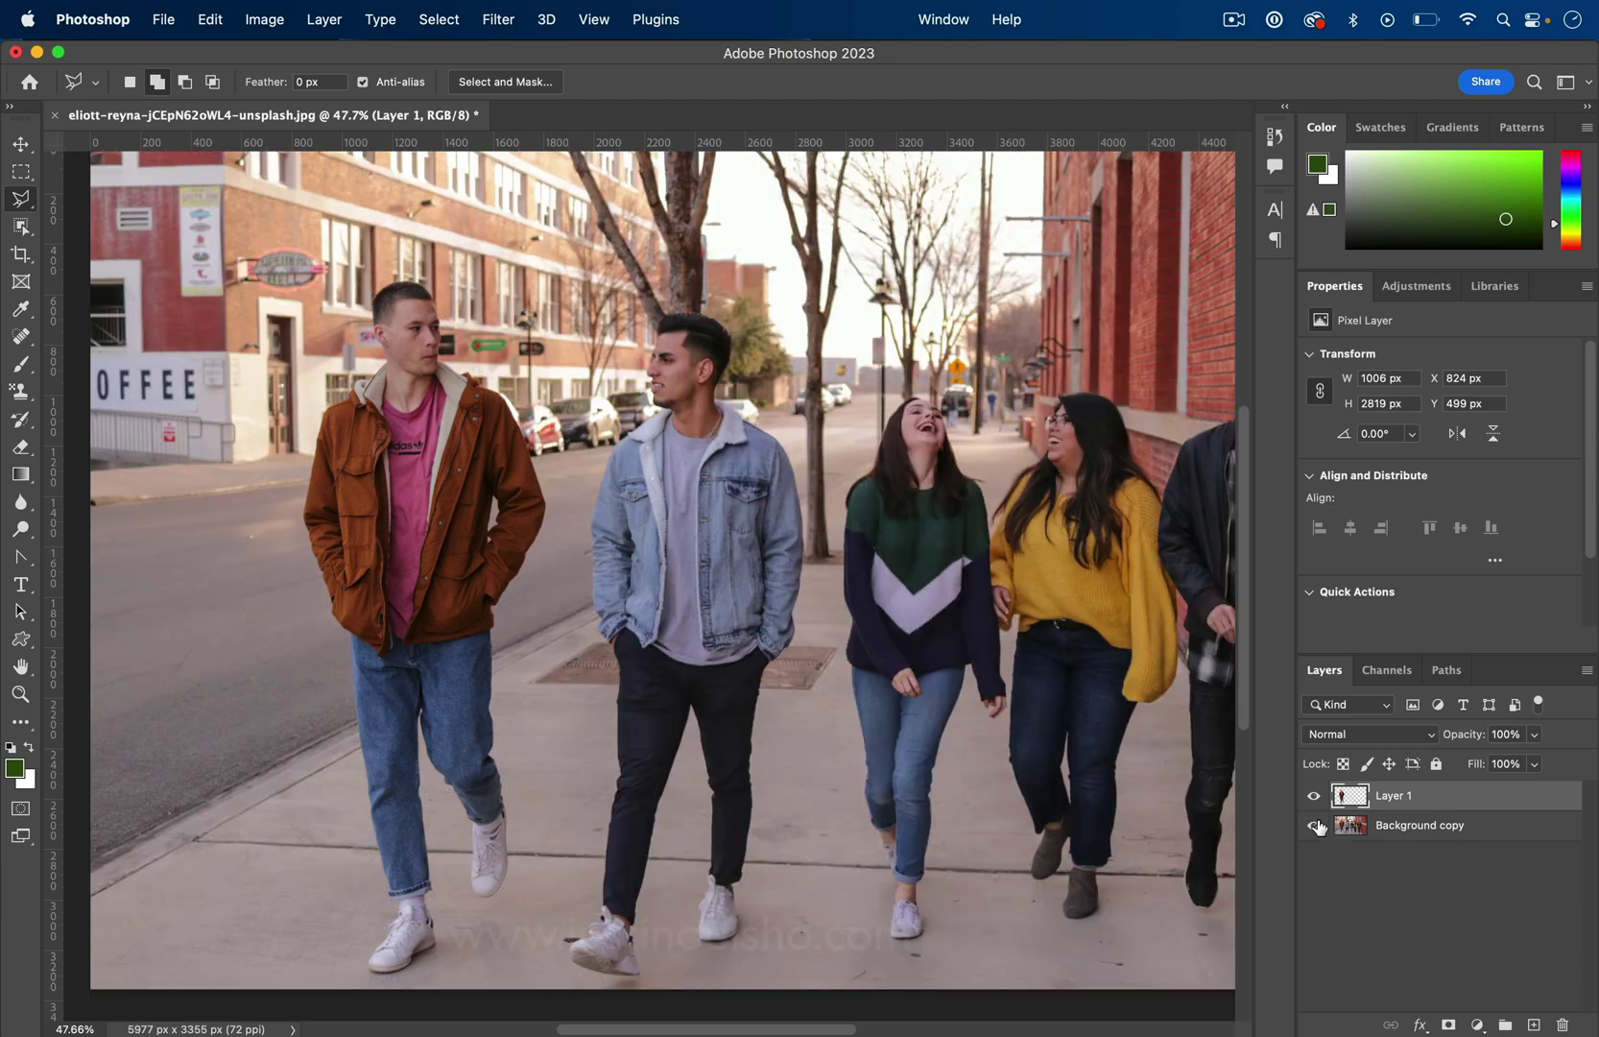
# - Convert Layer 1 into a smart object
pyautogui.rightClick(1407, 801)
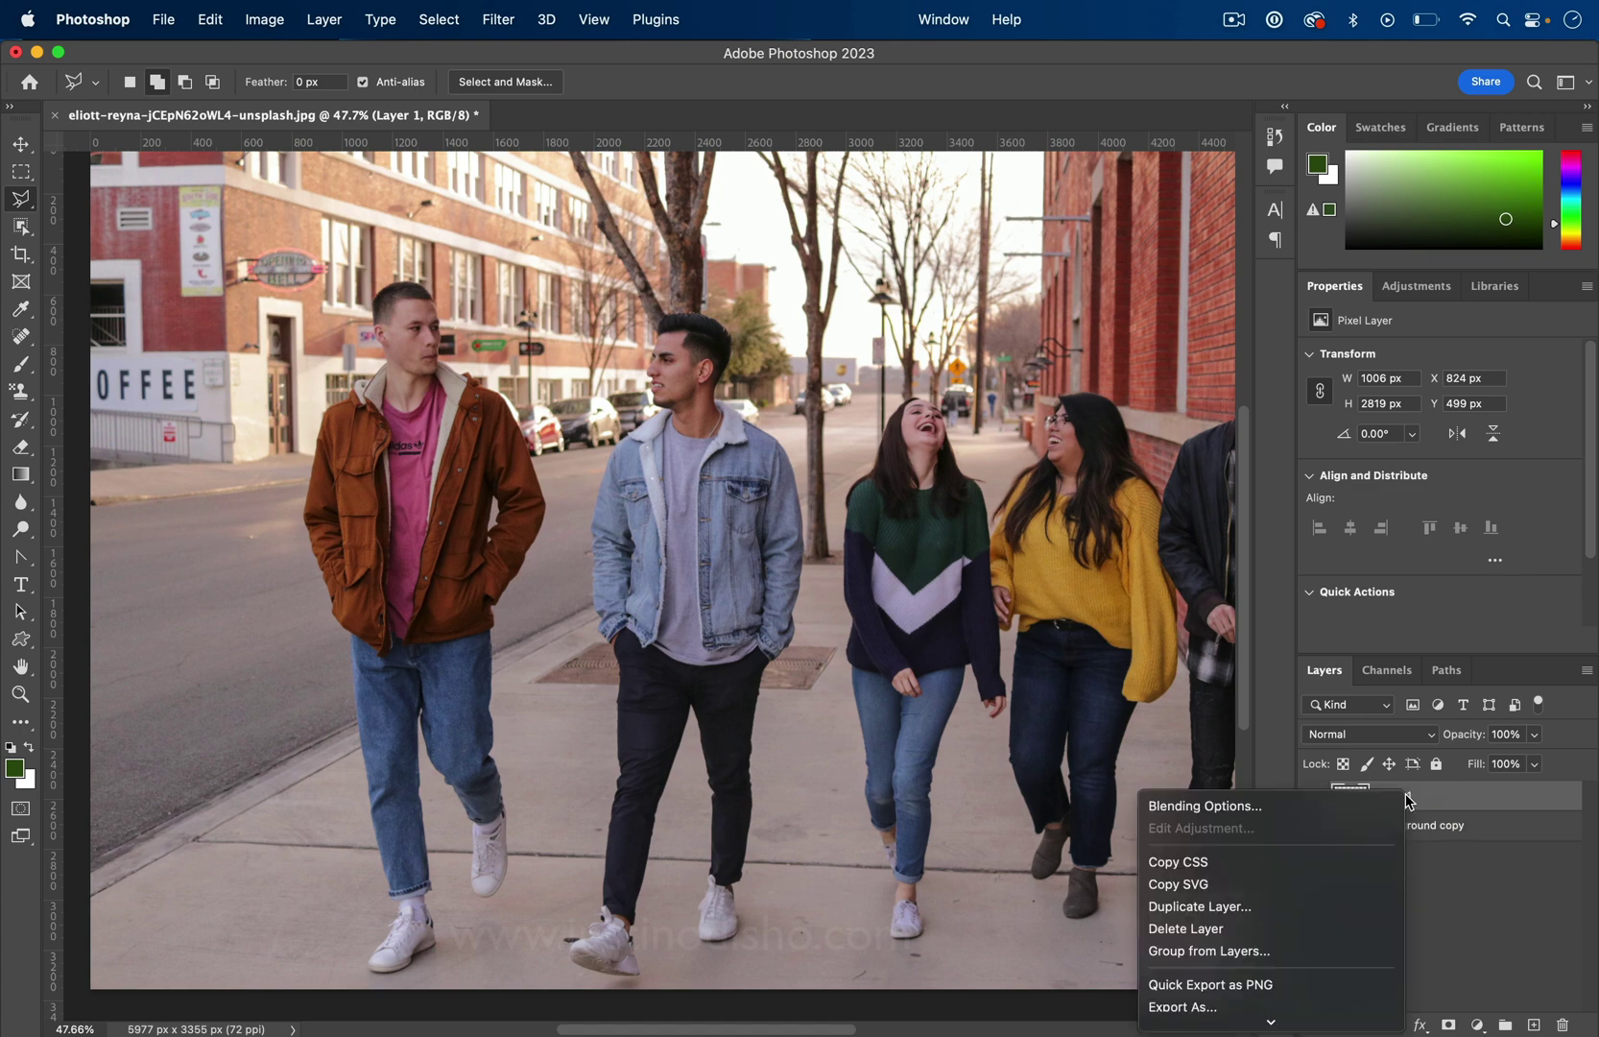
pyautogui.scroll(-5, 1293, 876)
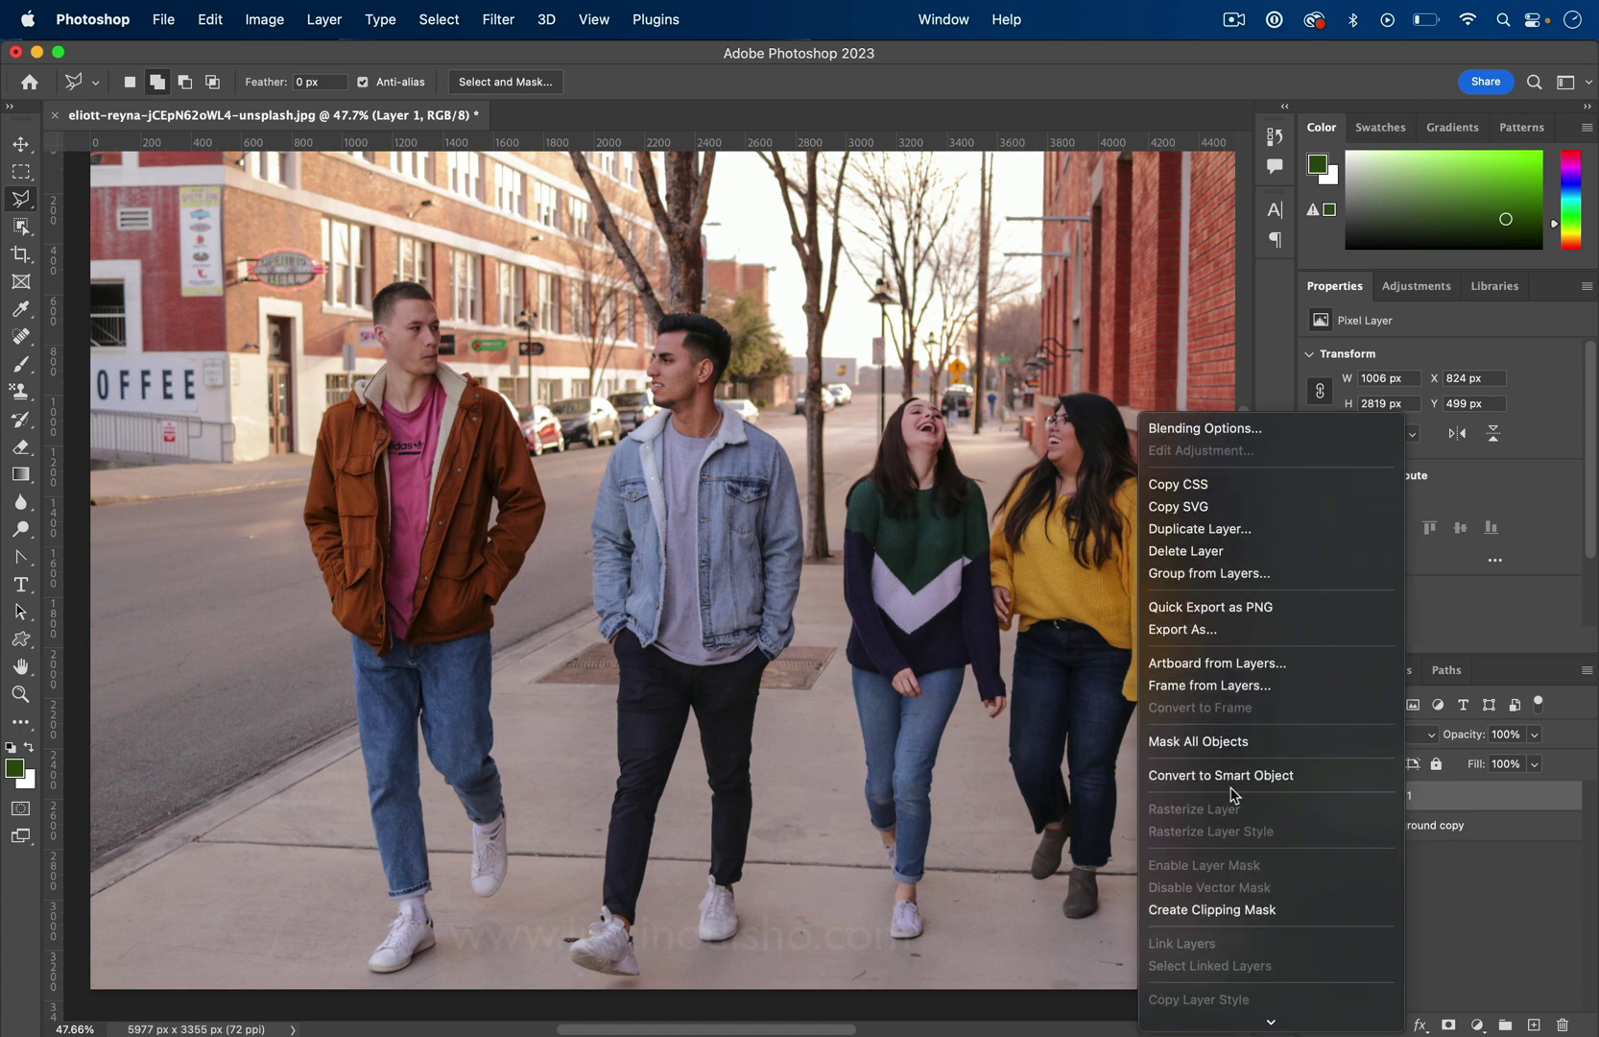
pyautogui.click(1221, 775)
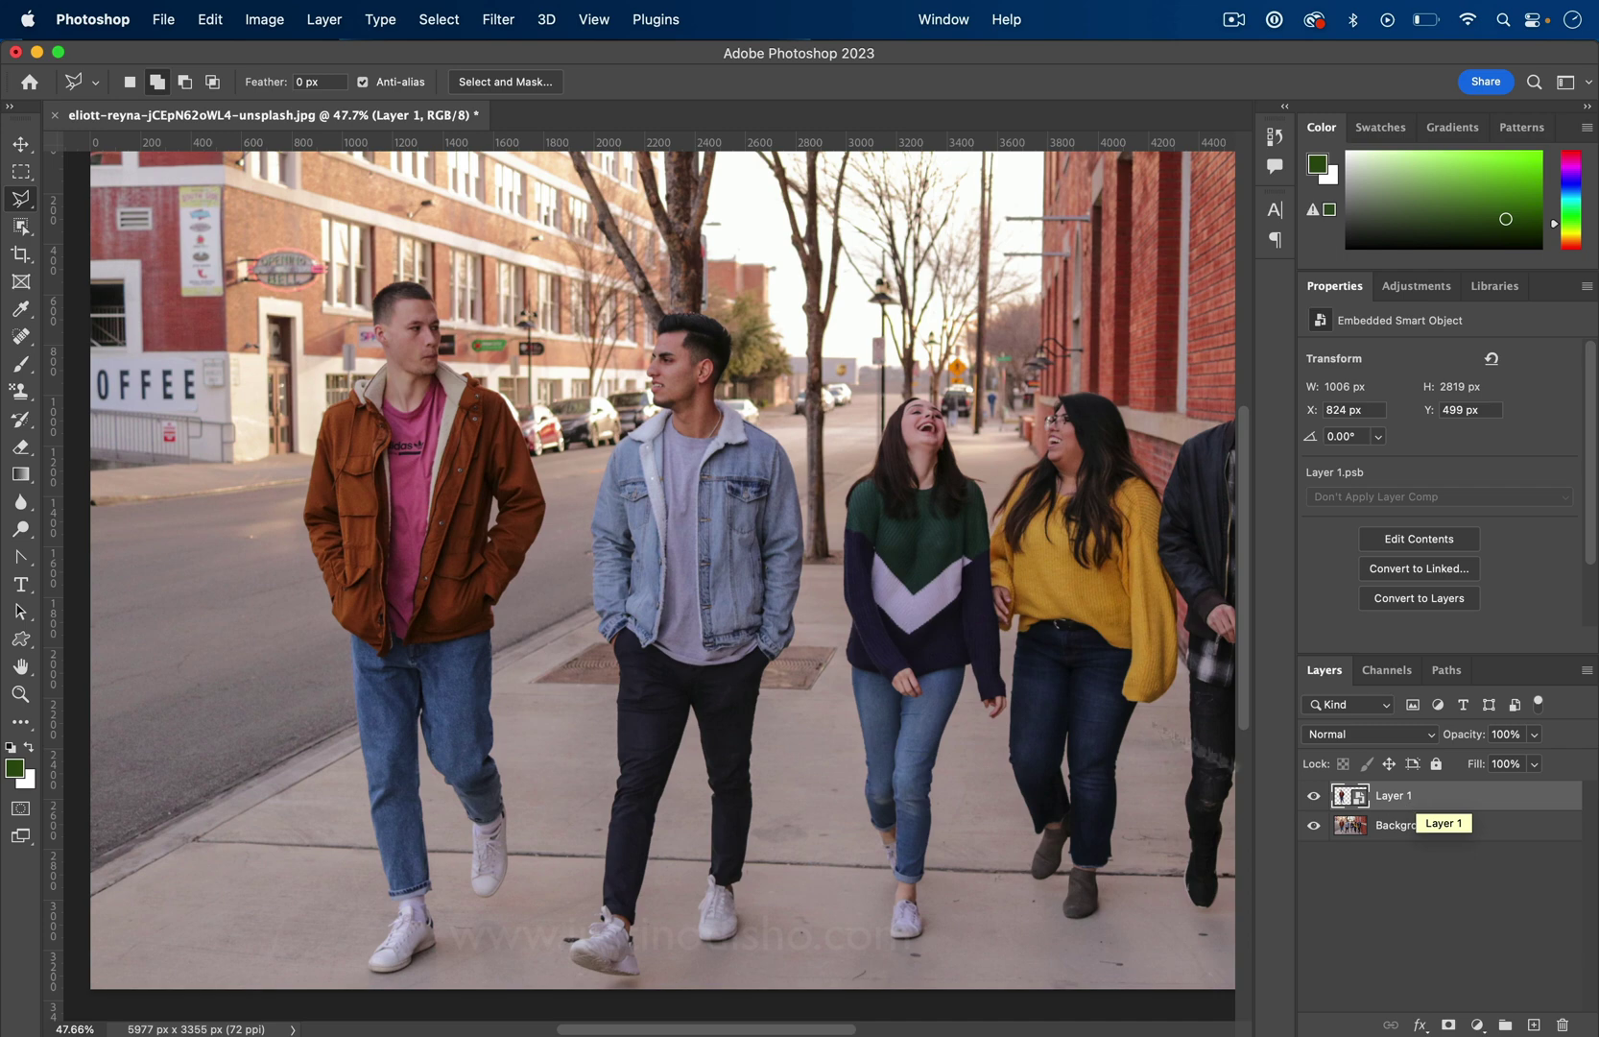
# - Apply a Threshold smart filter at level 97 to Layer 1, then reopen it to check
pyautogui.click(265, 20)
pyautogui.moveTo(295, 91)
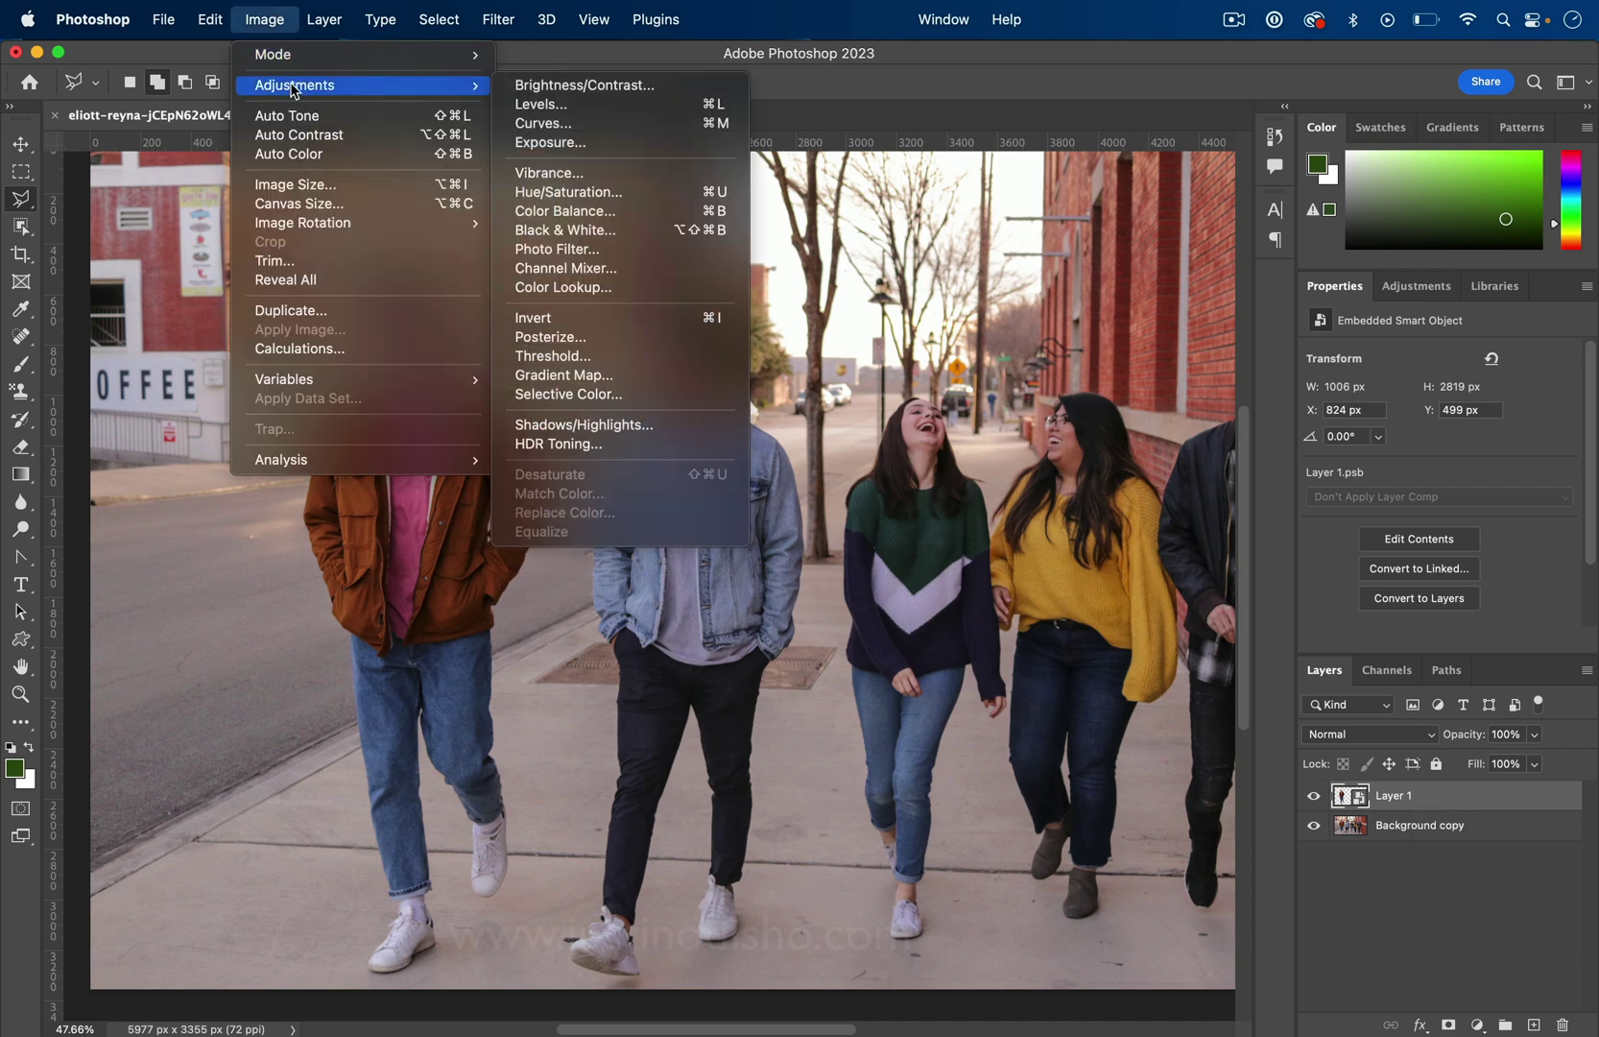
pyautogui.click(553, 355)
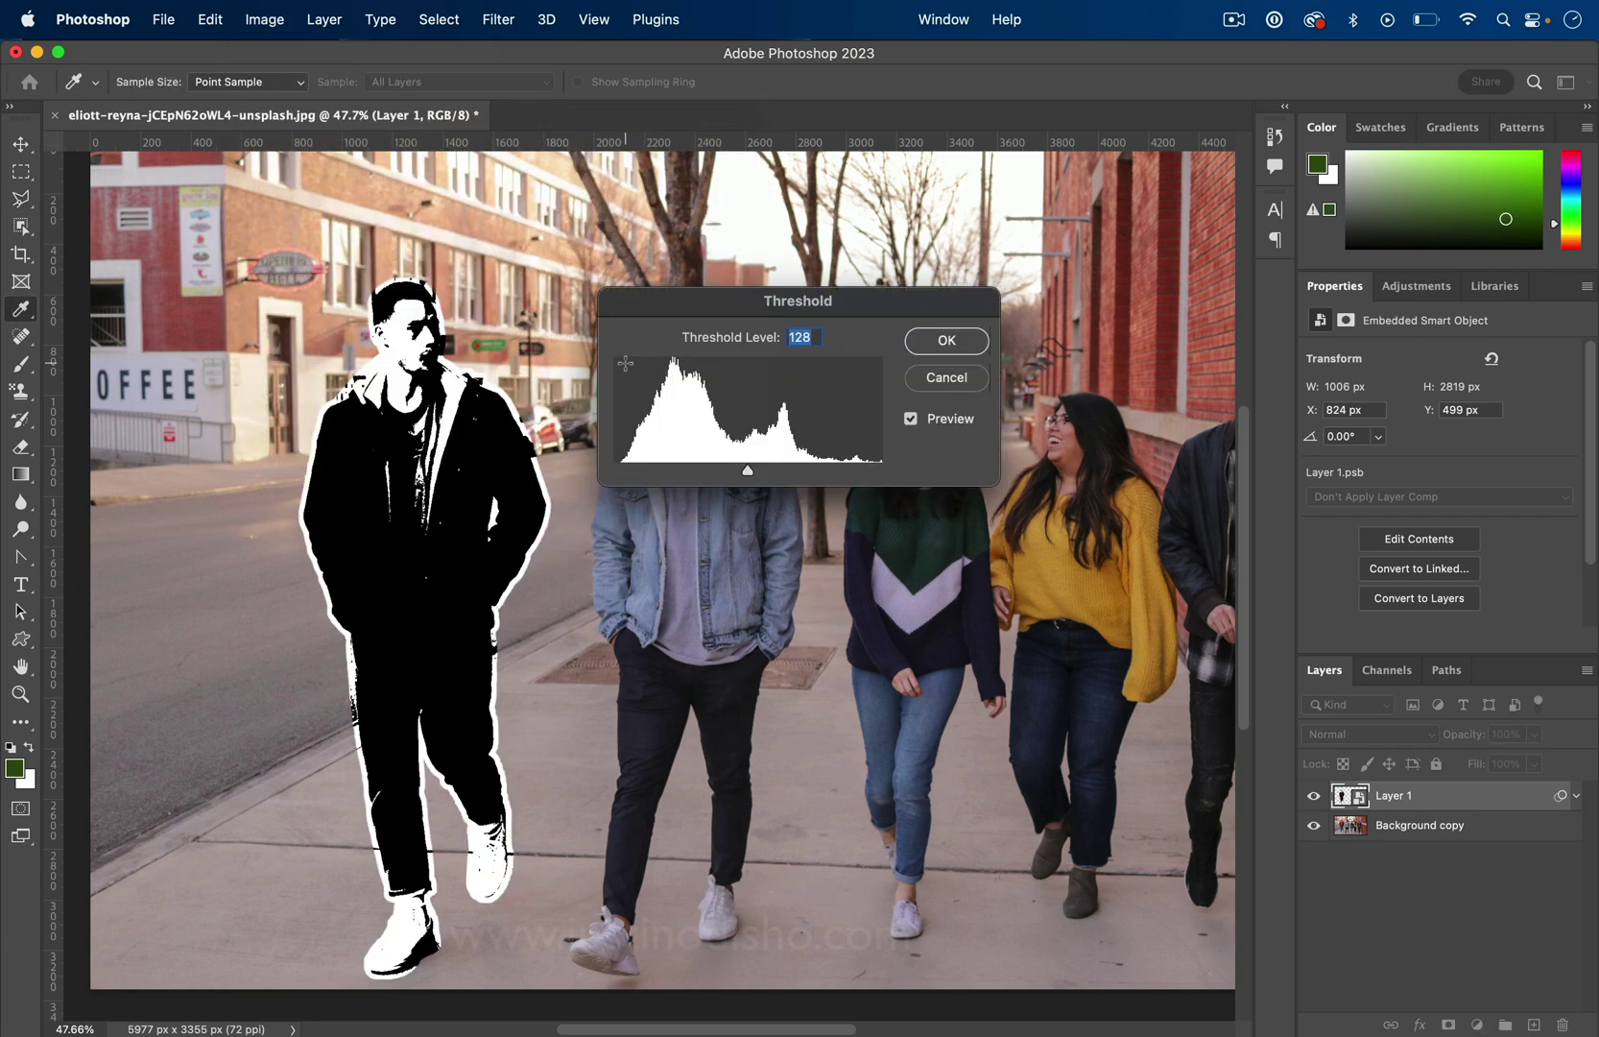
pyautogui.moveTo(745, 470); pyautogui.dragTo(708, 473)
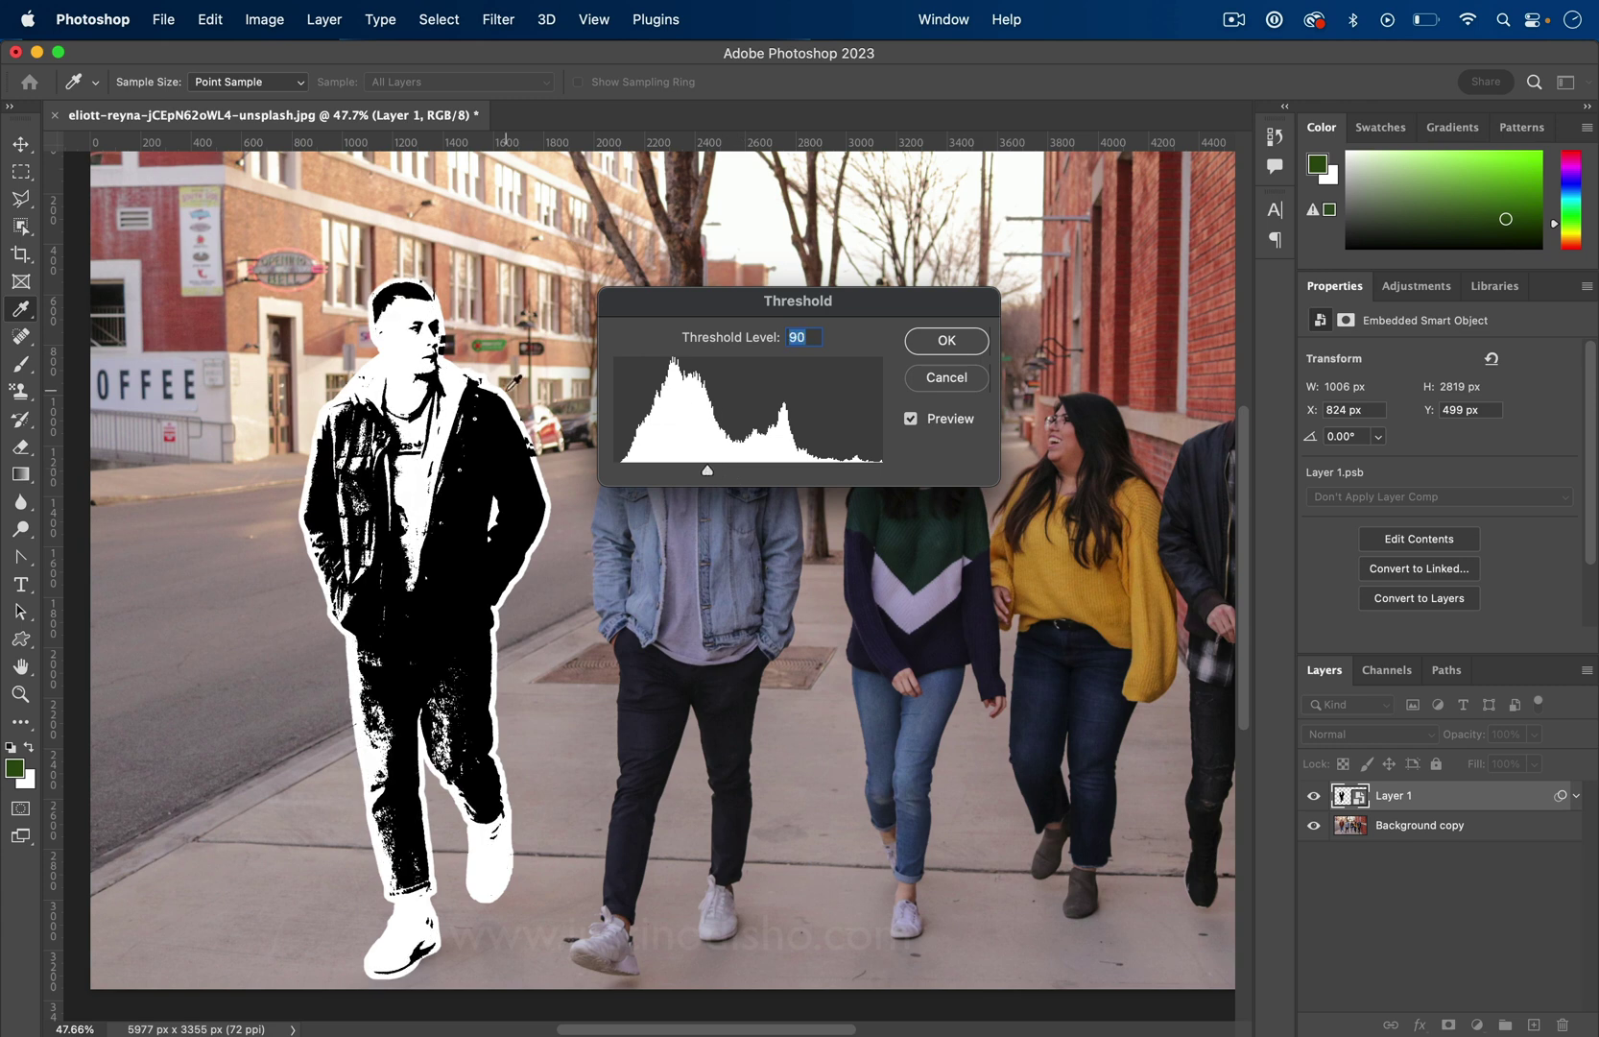
pyautogui.moveTo(708, 470)
pyautogui.mouseDown()
pyautogui.moveTo(744, 474)
pyautogui.moveTo(717, 473)
pyautogui.mouseUp()
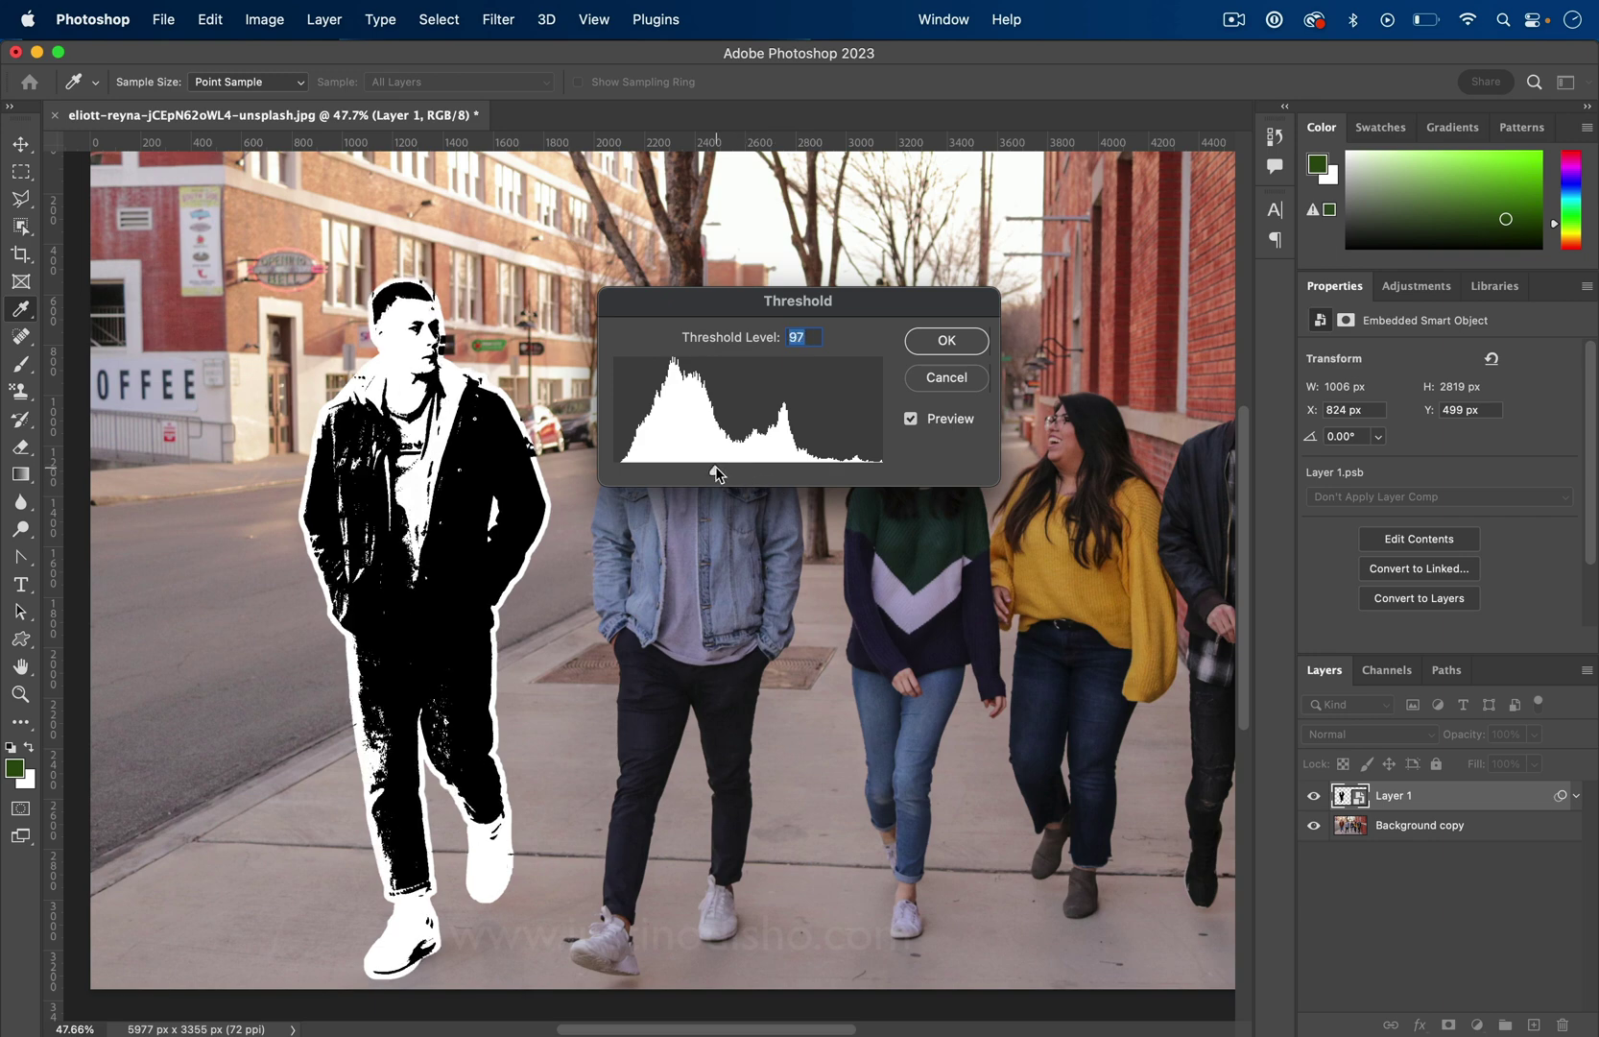
pyautogui.click(963, 349)
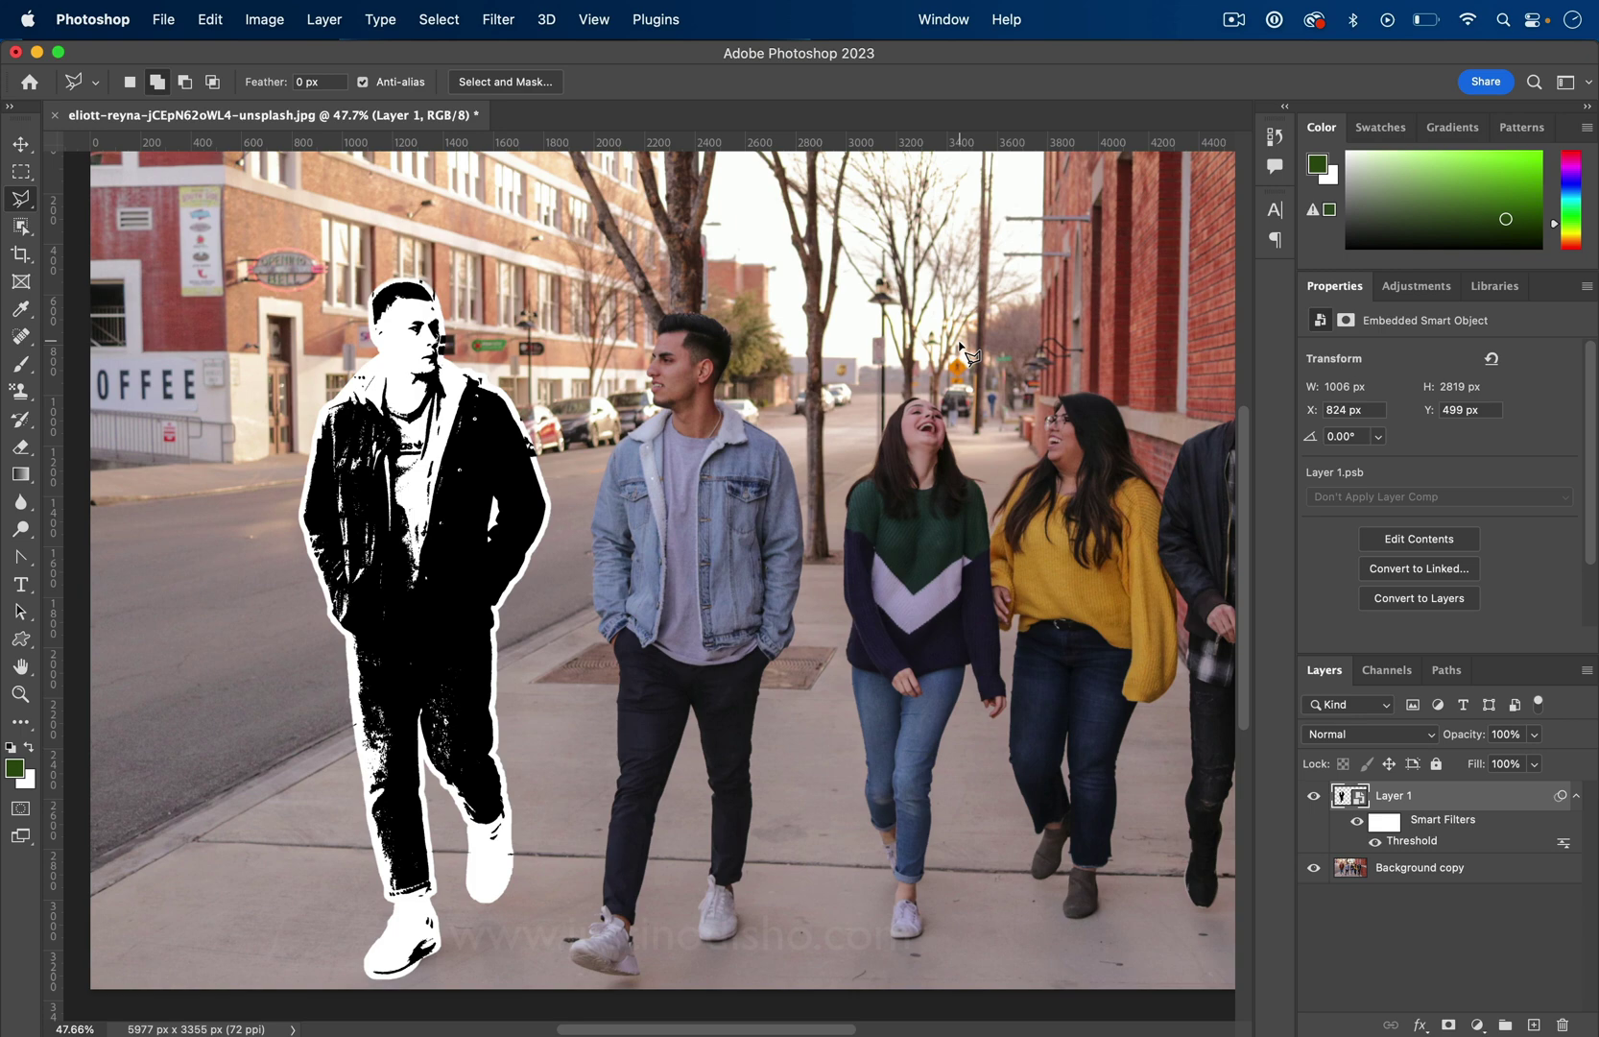
pyautogui.doubleClick(1410, 844)
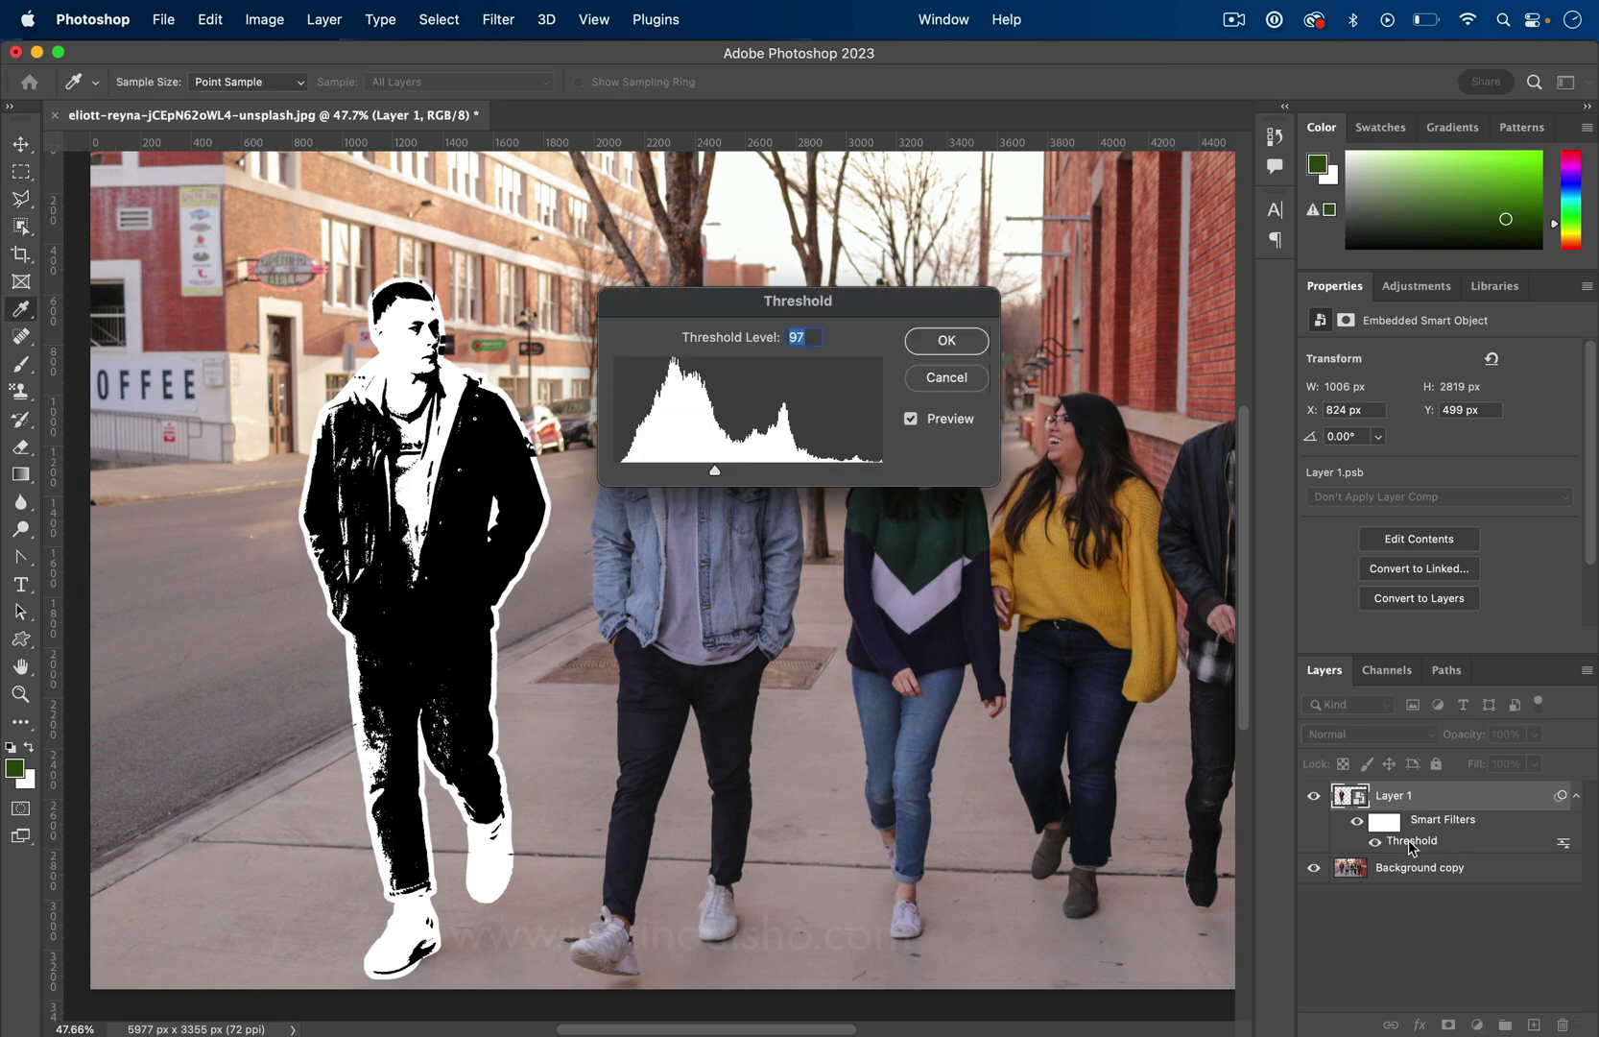
pyautogui.click(945, 381)
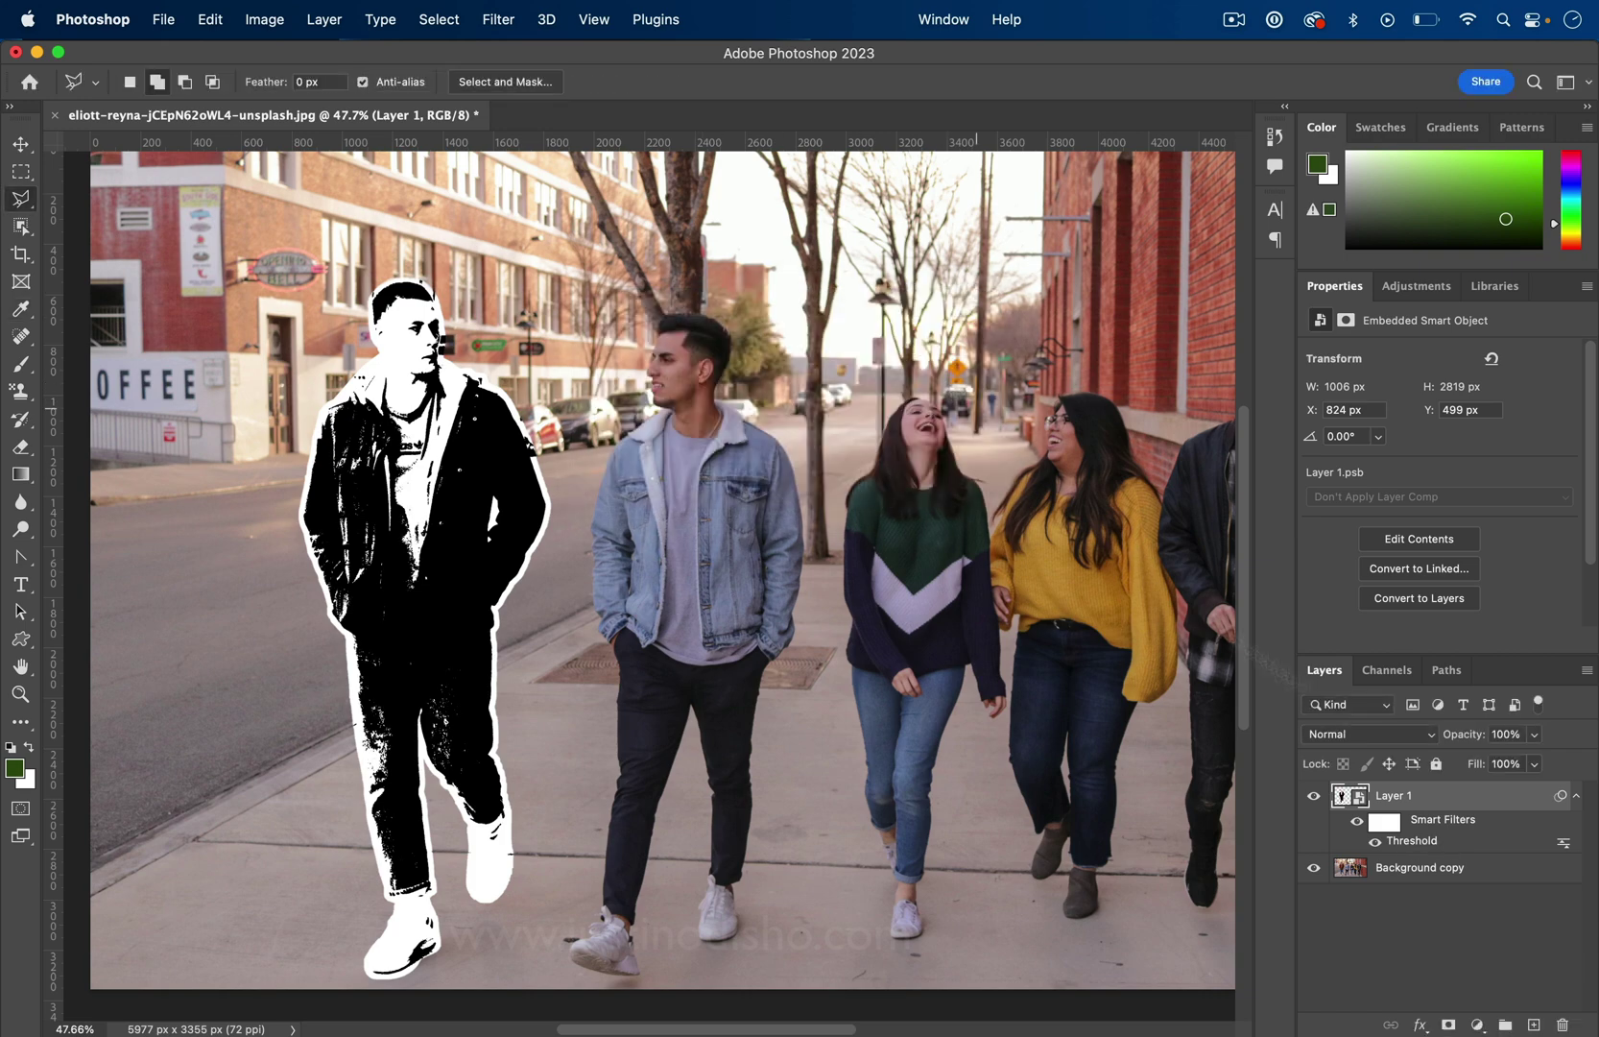
pyautogui.click(1379, 842)
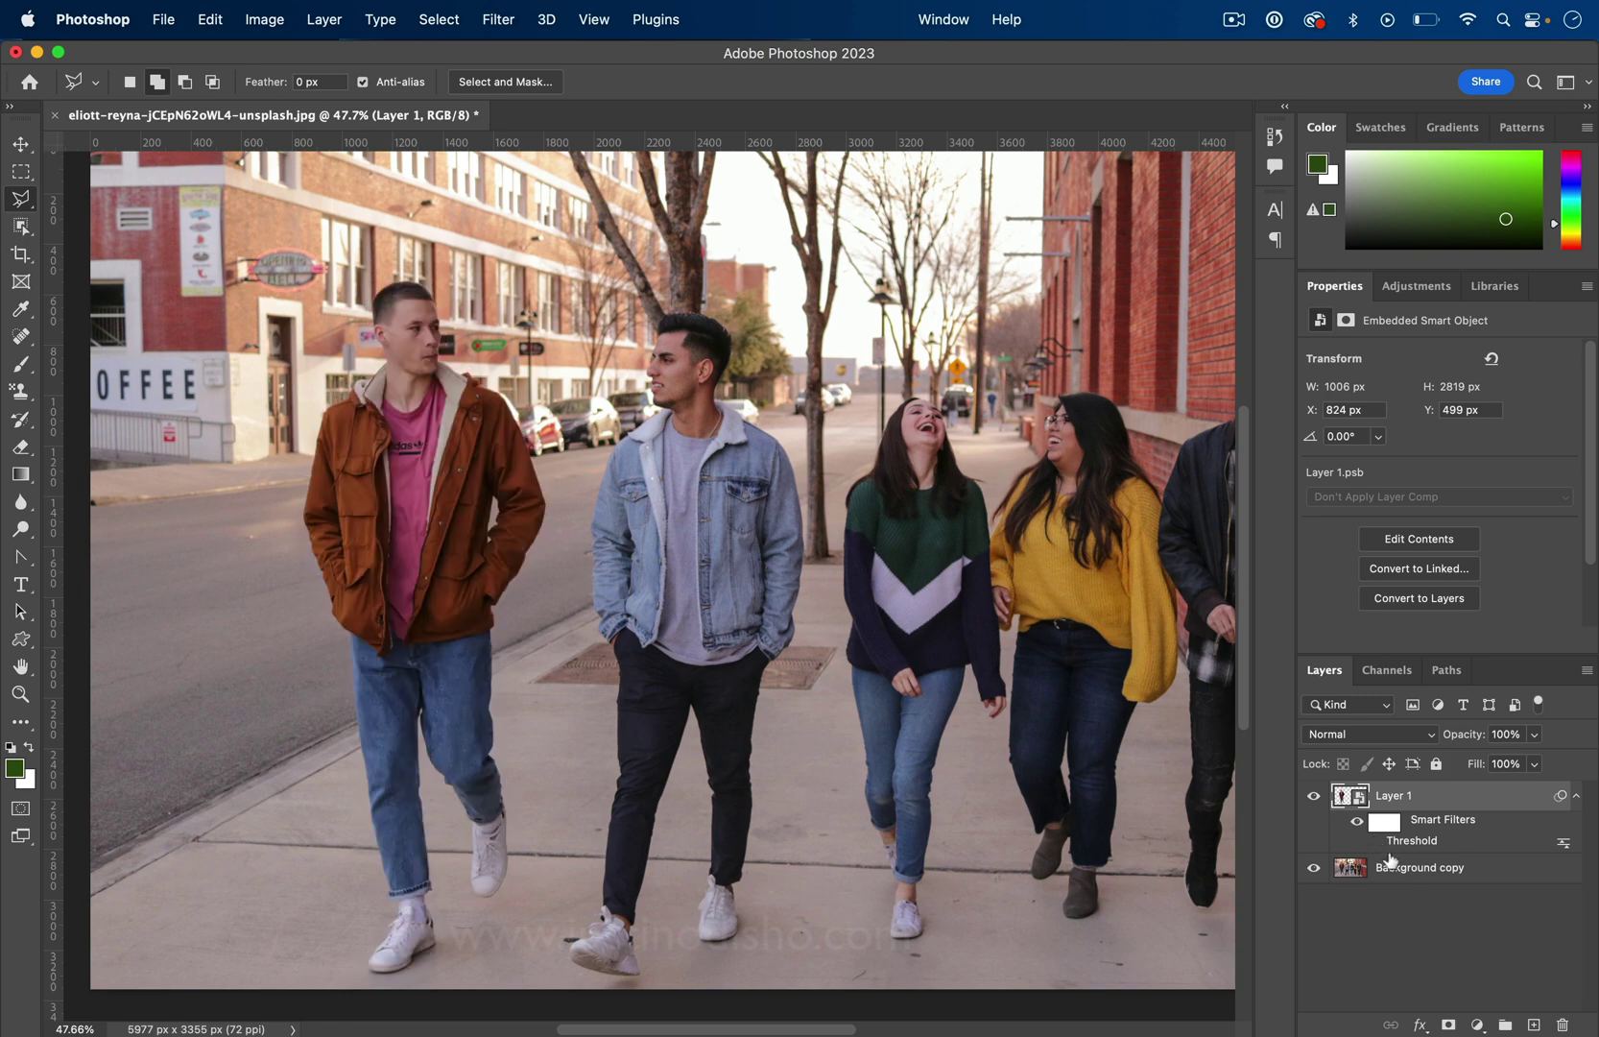
pyautogui.click(1375, 841)
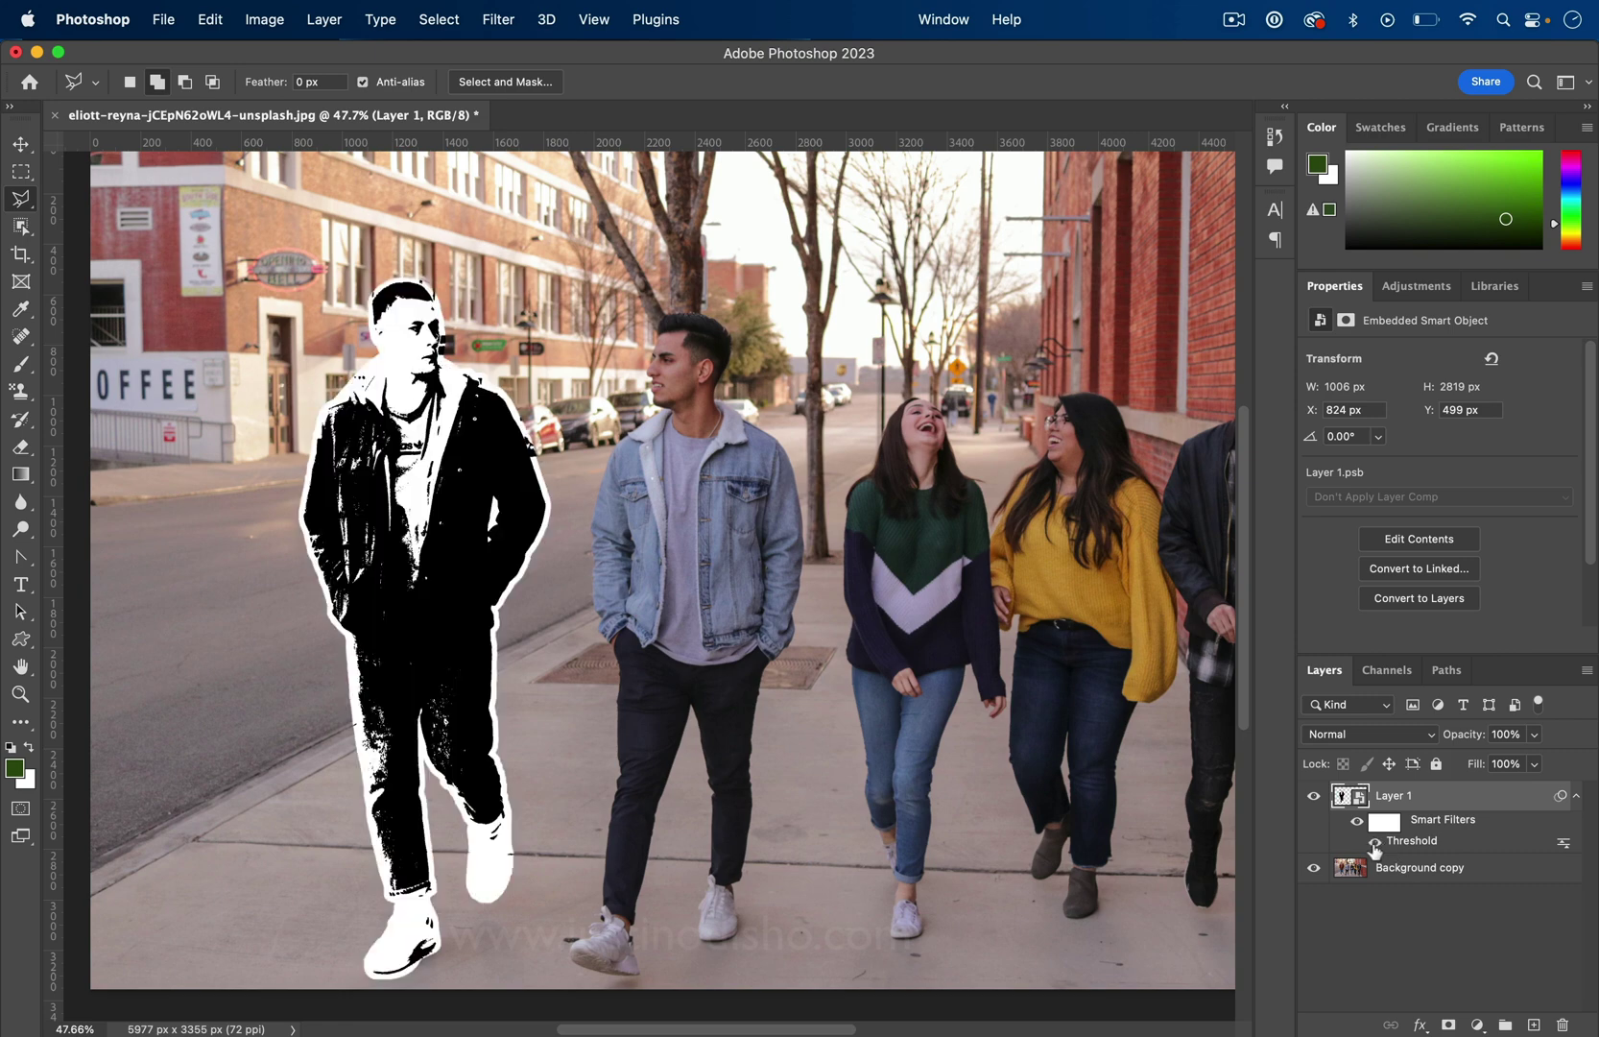
pyautogui.doubleClick(1563, 849)
pyautogui.moveTo(735, 324)
pyautogui.mouseDown()
pyautogui.moveTo(699, 346)
pyautogui.moveTo(779, 343)
pyautogui.mouseUp()
pyautogui.click(775, 285)
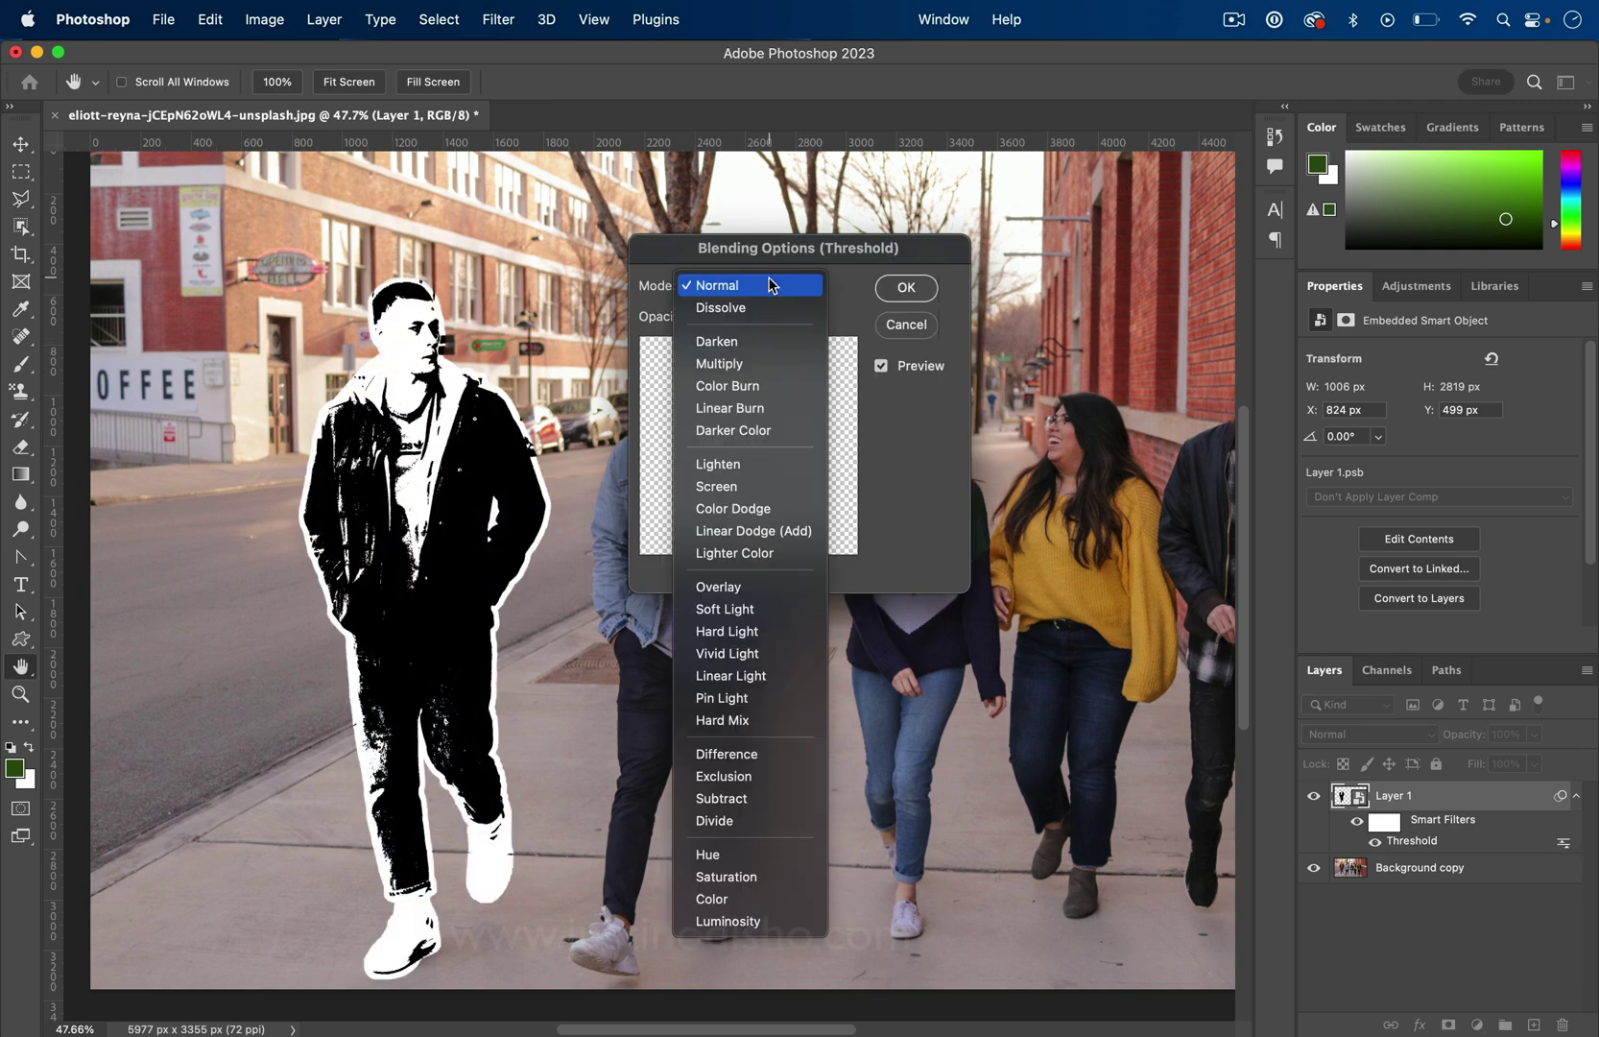
pyautogui.click(758, 363)
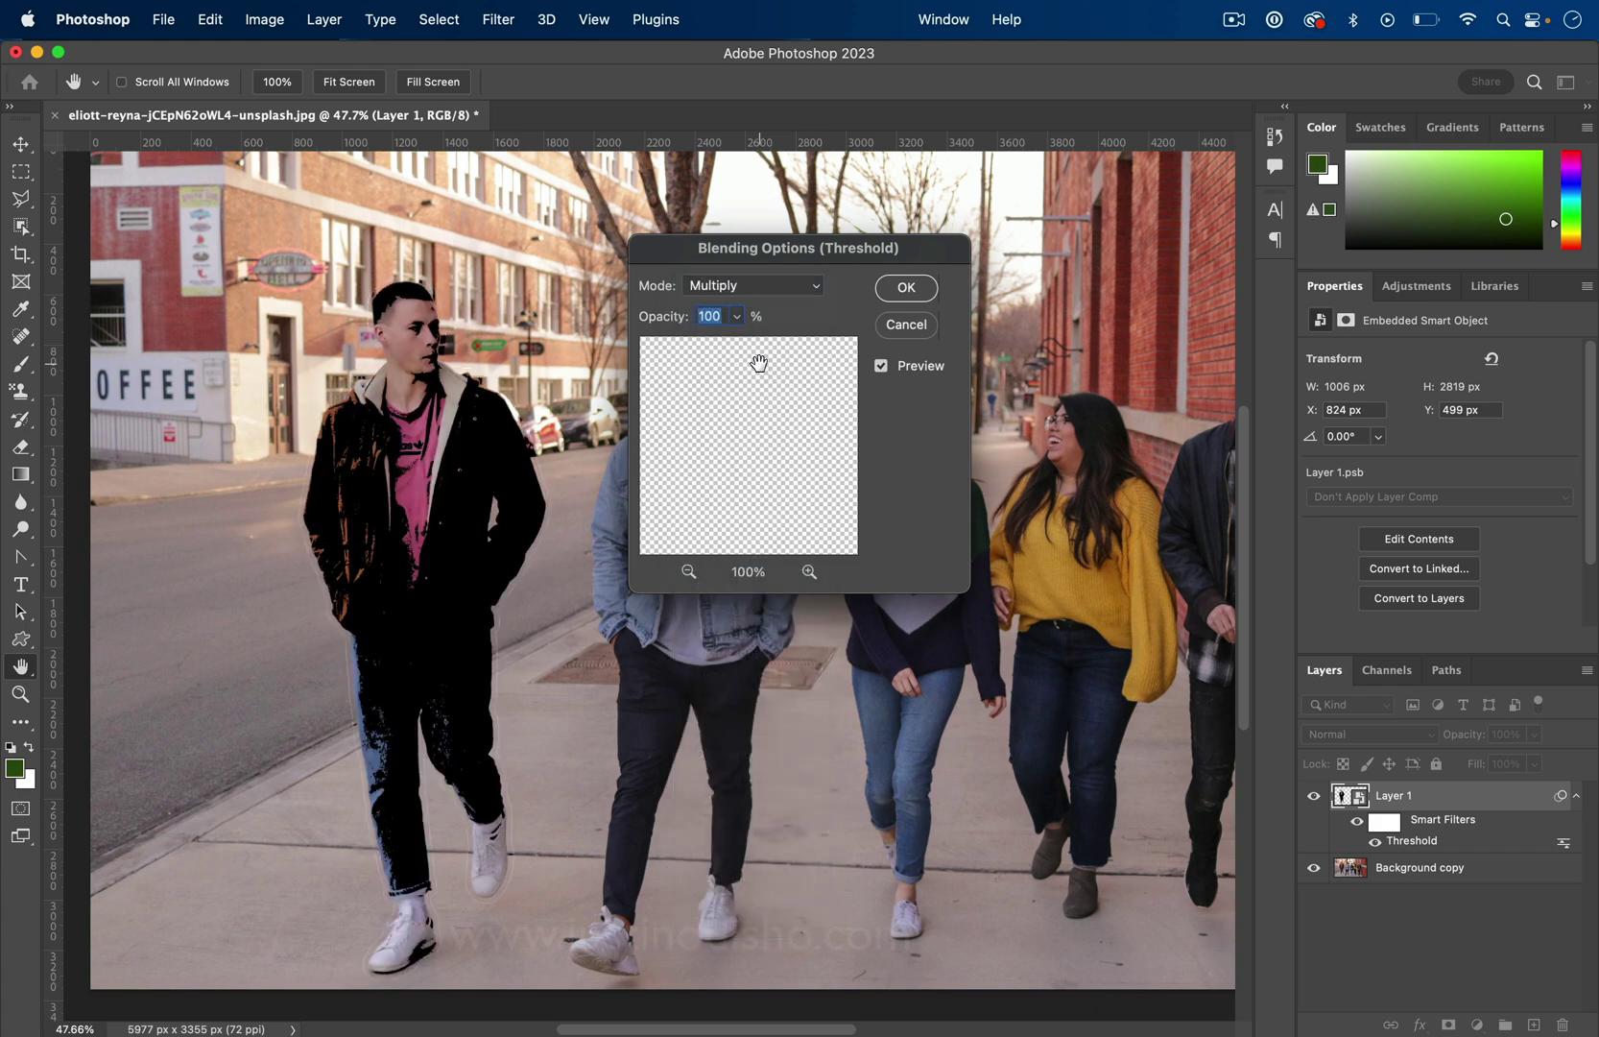
pyautogui.click(906, 326)
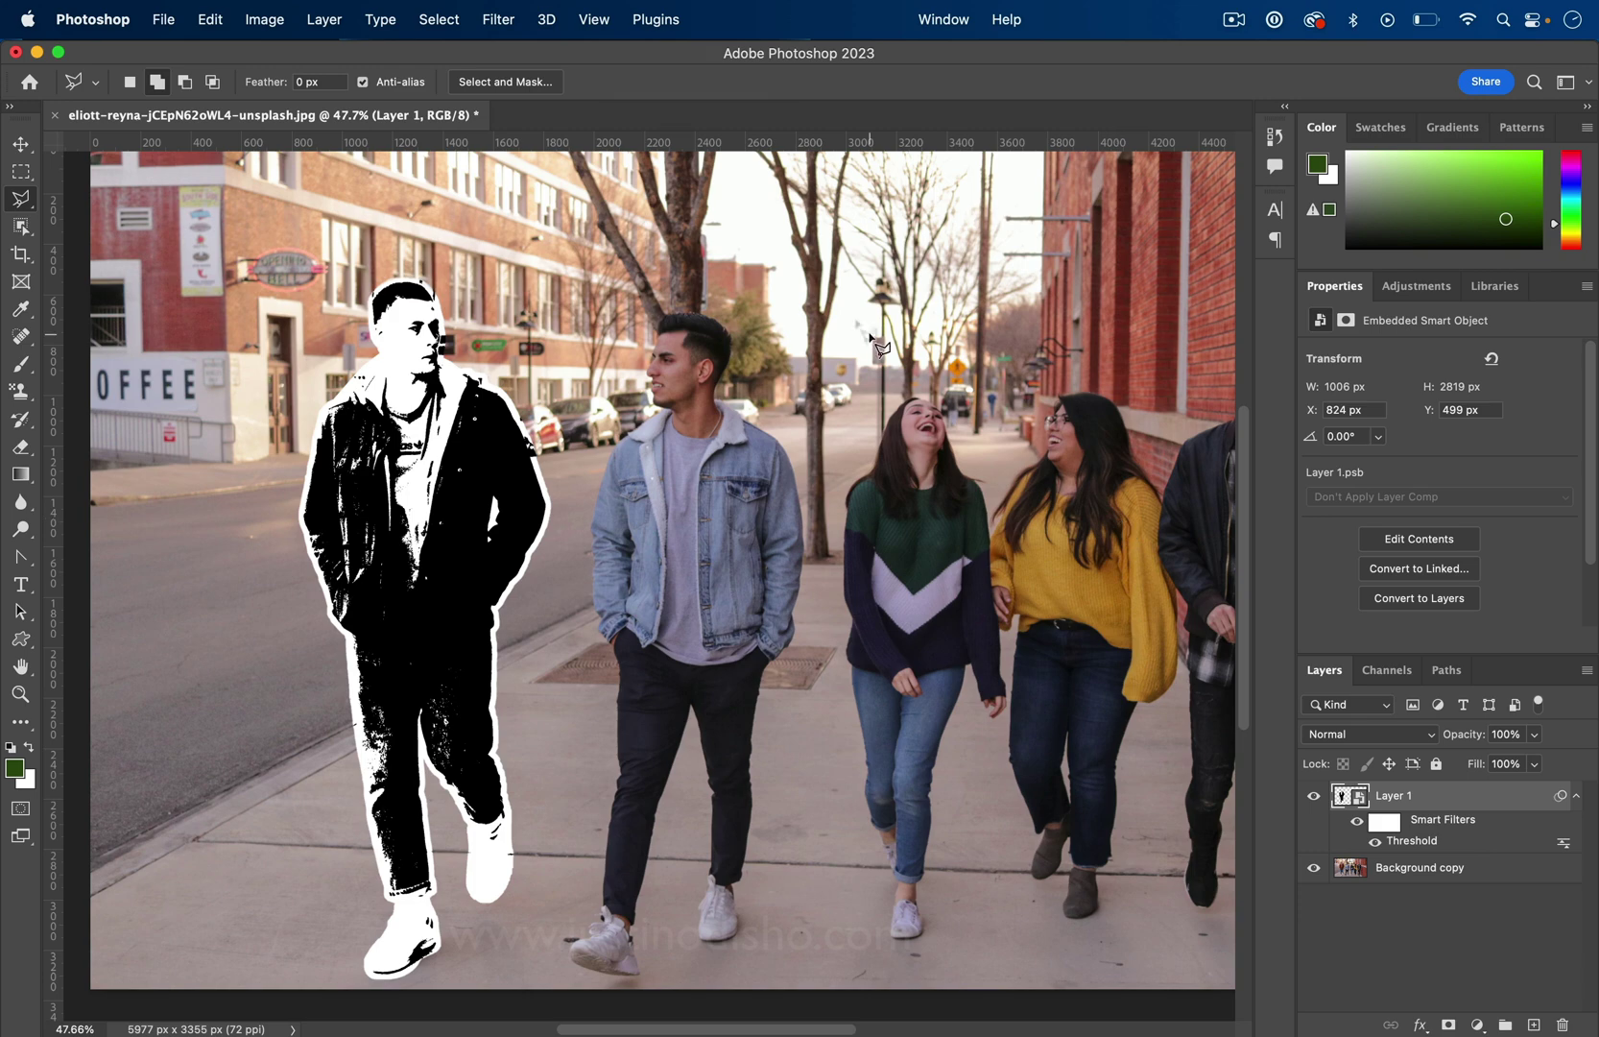
# - Apply Filter > Pixelate > Color Halftone with Max. Radius changed from 20 to 15
pyautogui.click(500, 19)
pyautogui.moveTo(579, 374)
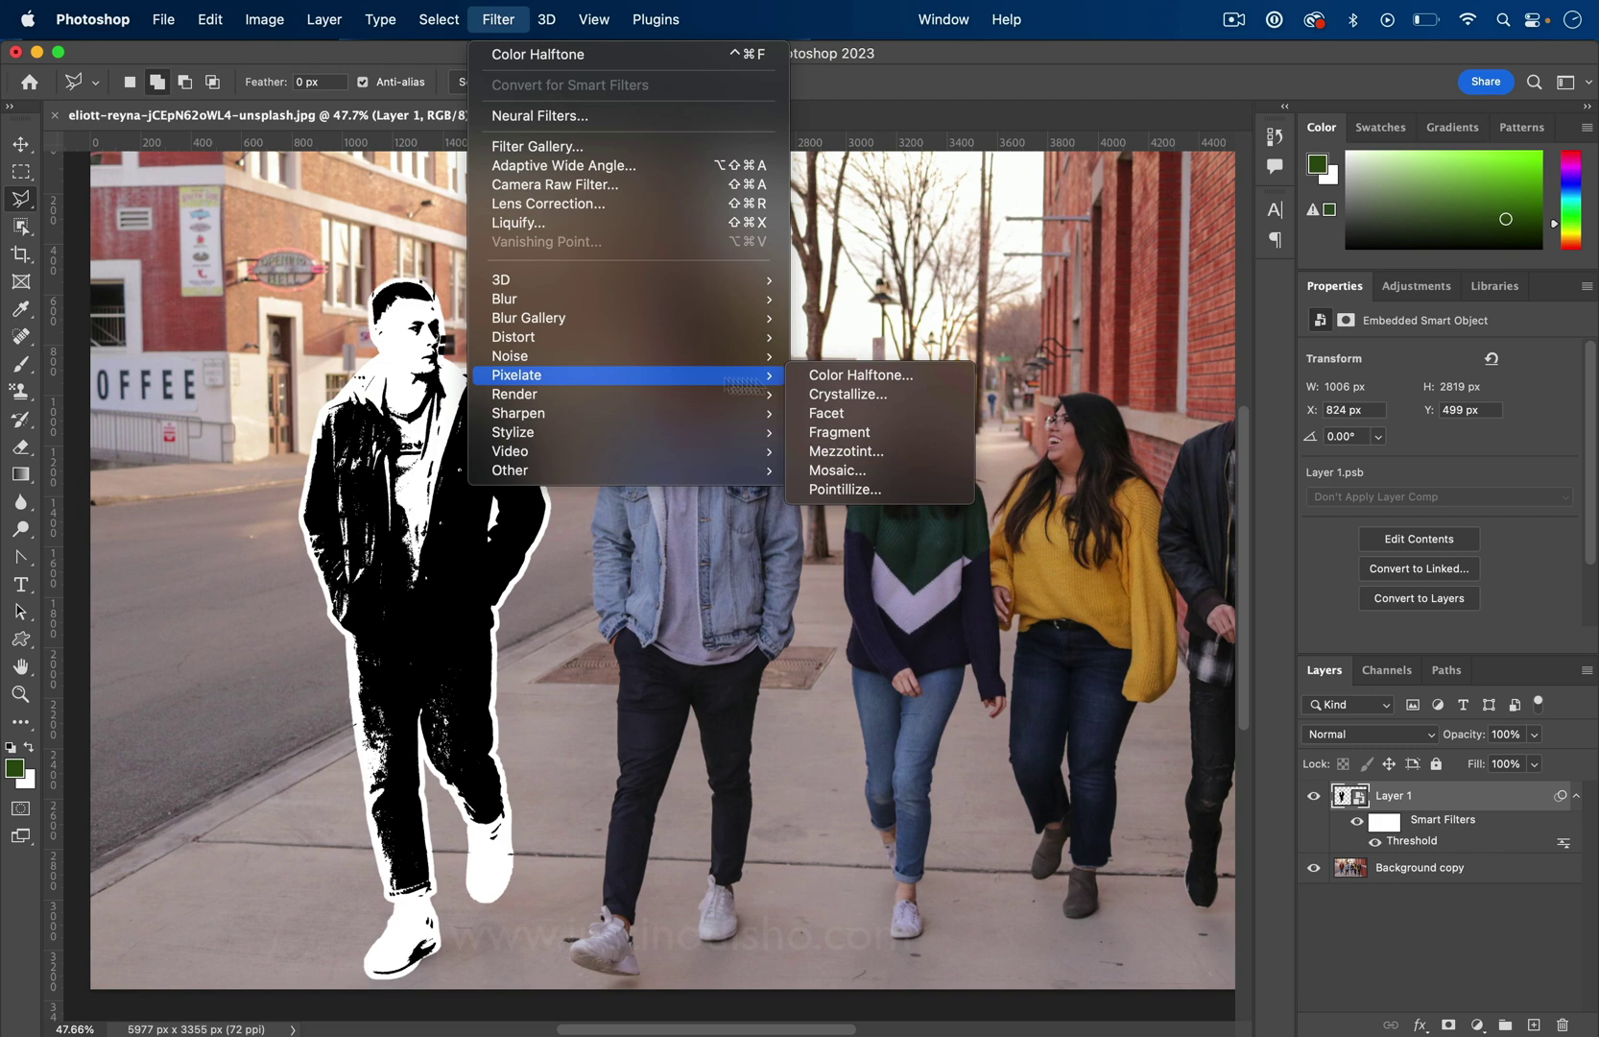
pyautogui.click(847, 377)
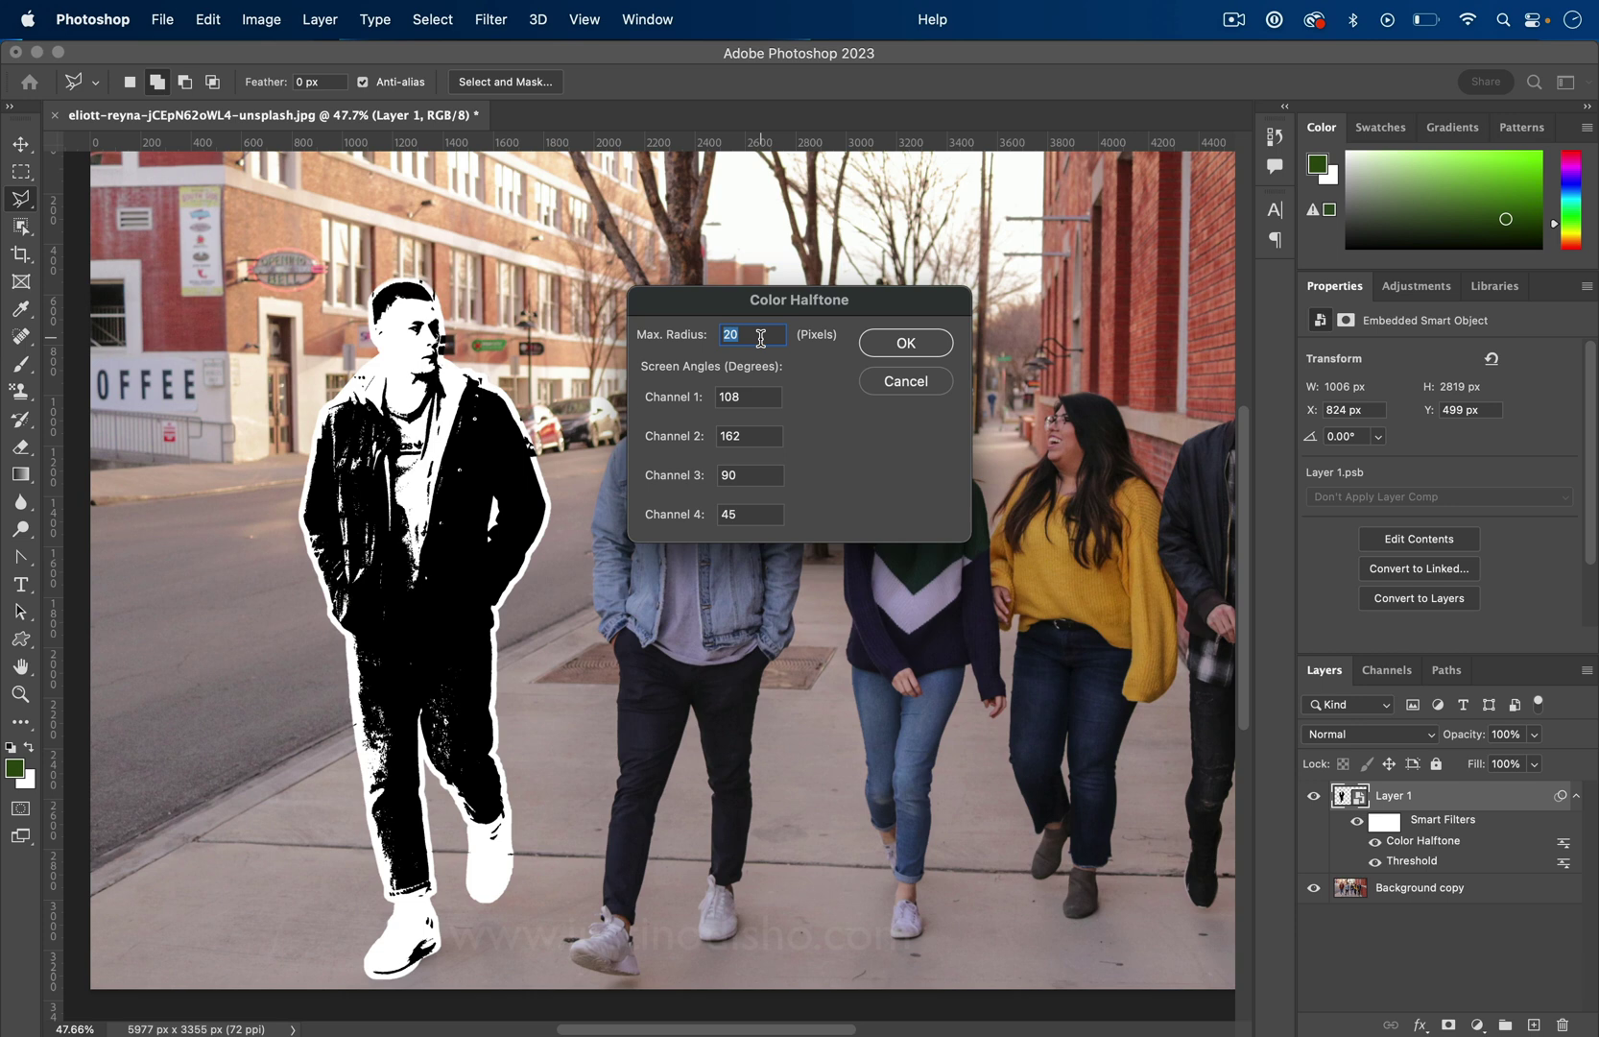
pyautogui.click(763, 338)
pyautogui.doubleClick(728, 334)
pyautogui.press('BackSpace')
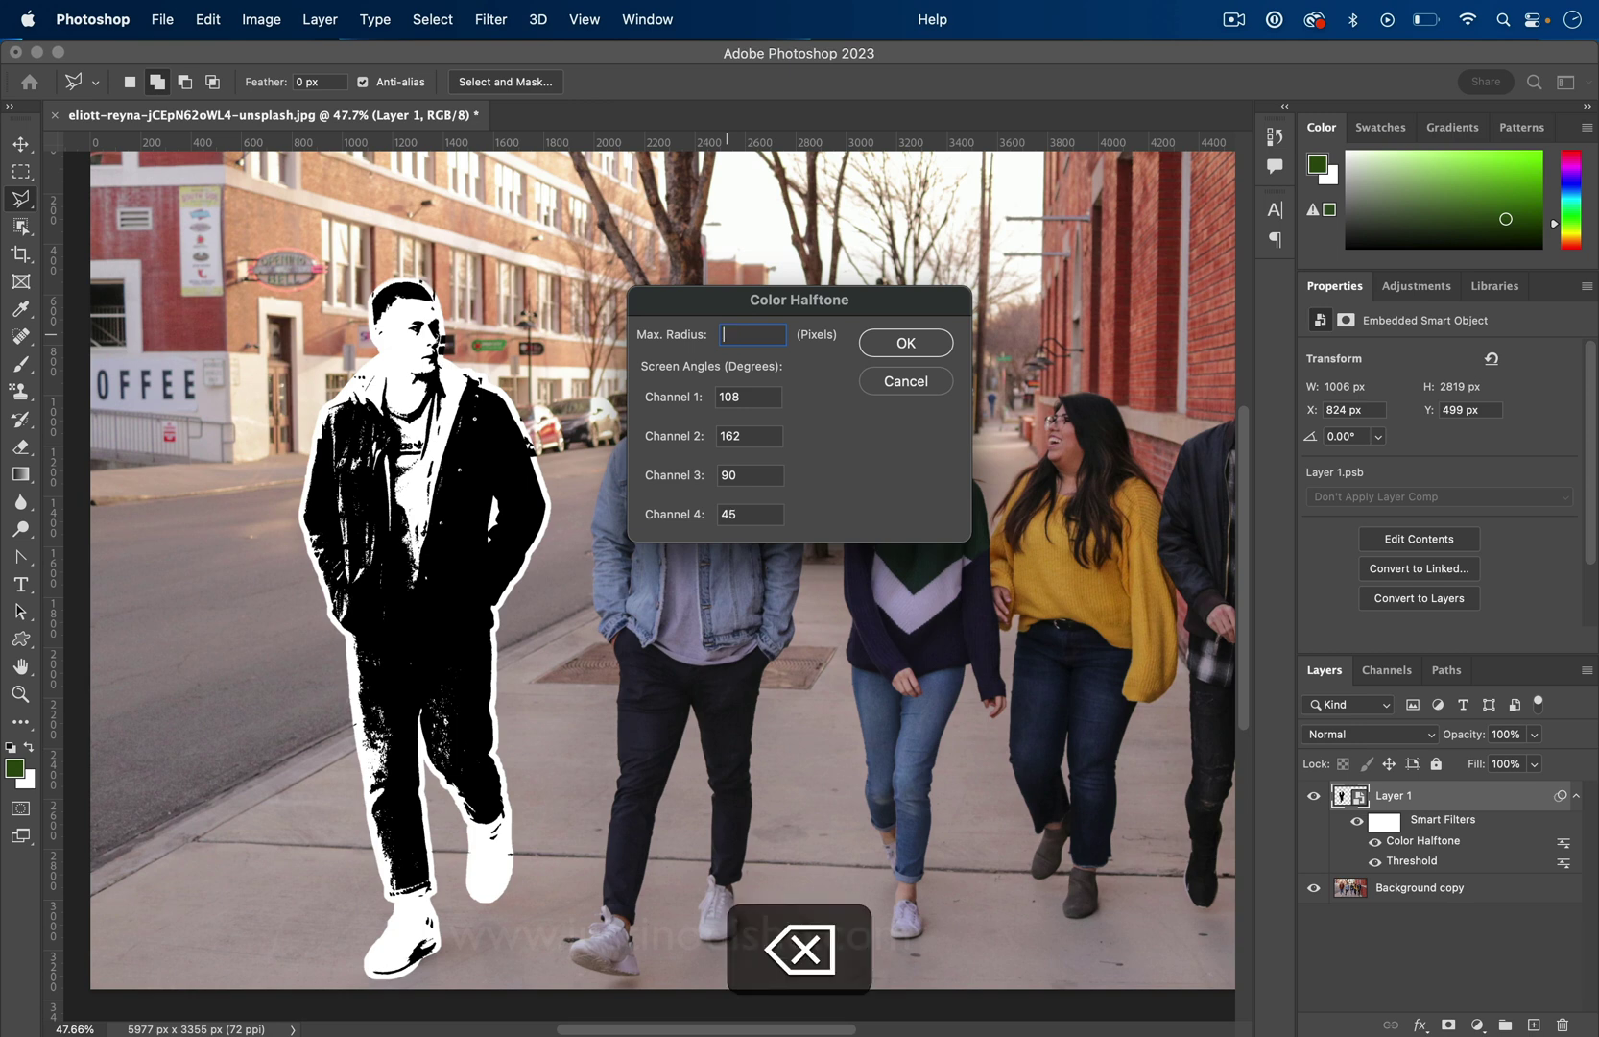
pyautogui.write('15')
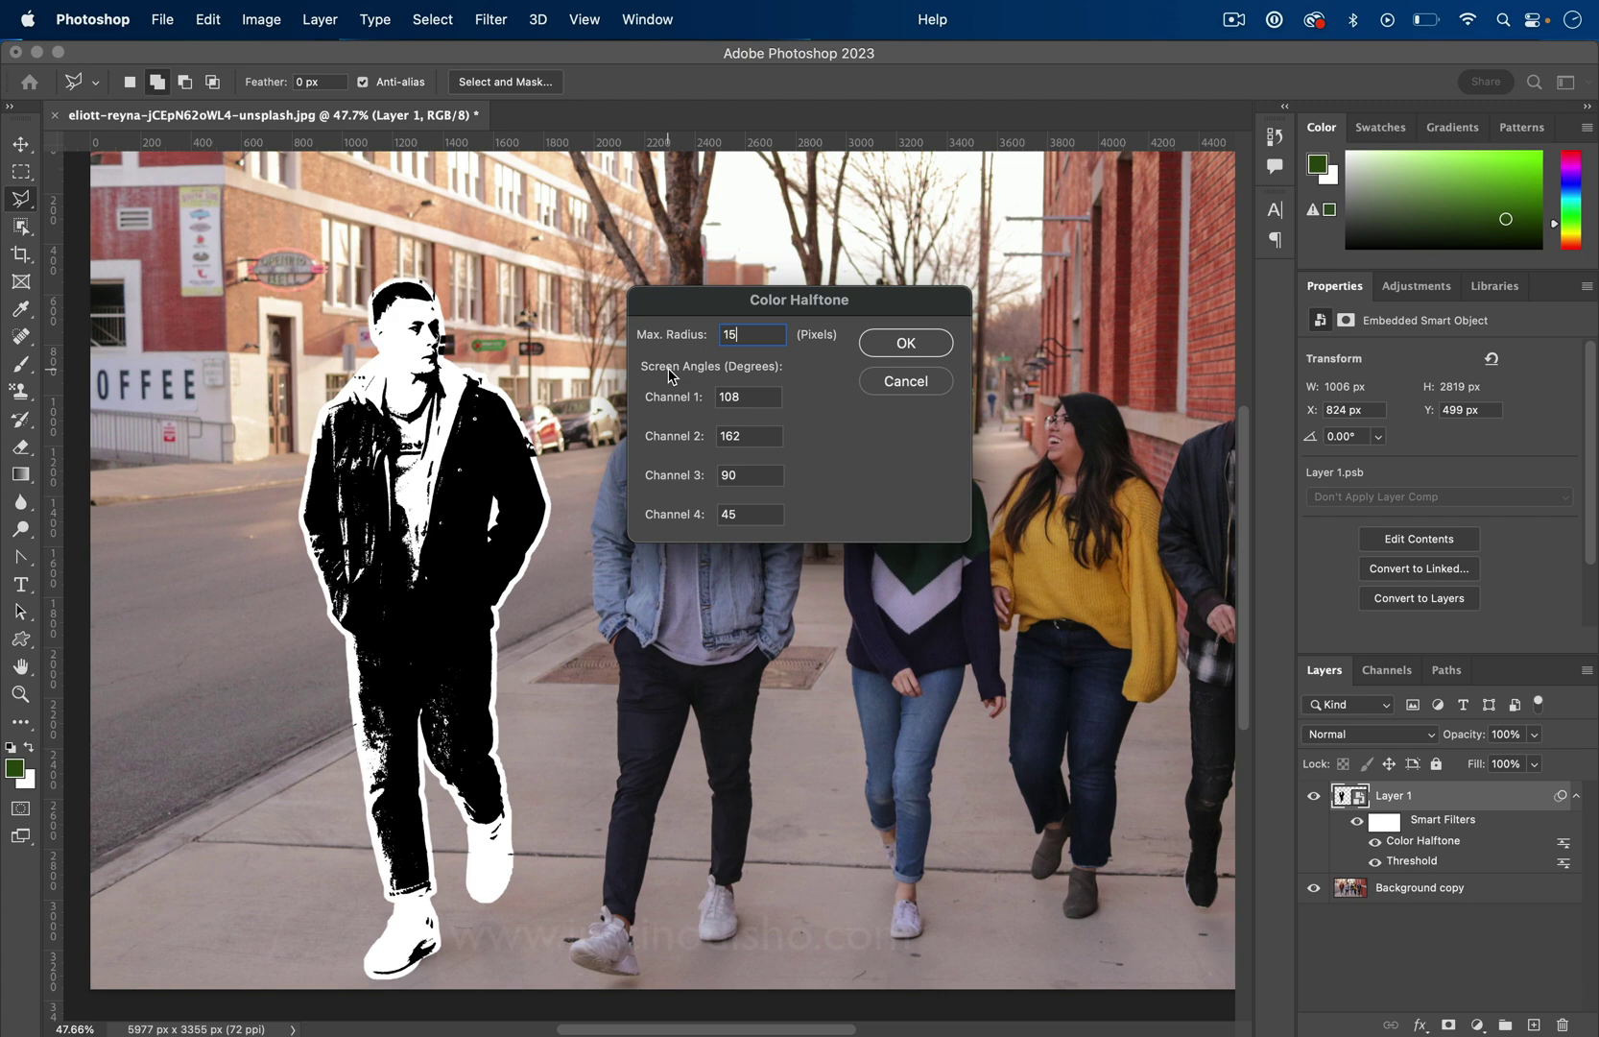
pyautogui.press('Tab')
pyautogui.press('Tab')
pyautogui.press('Tab')
pyautogui.press('Tab')
pyautogui.click(908, 344)
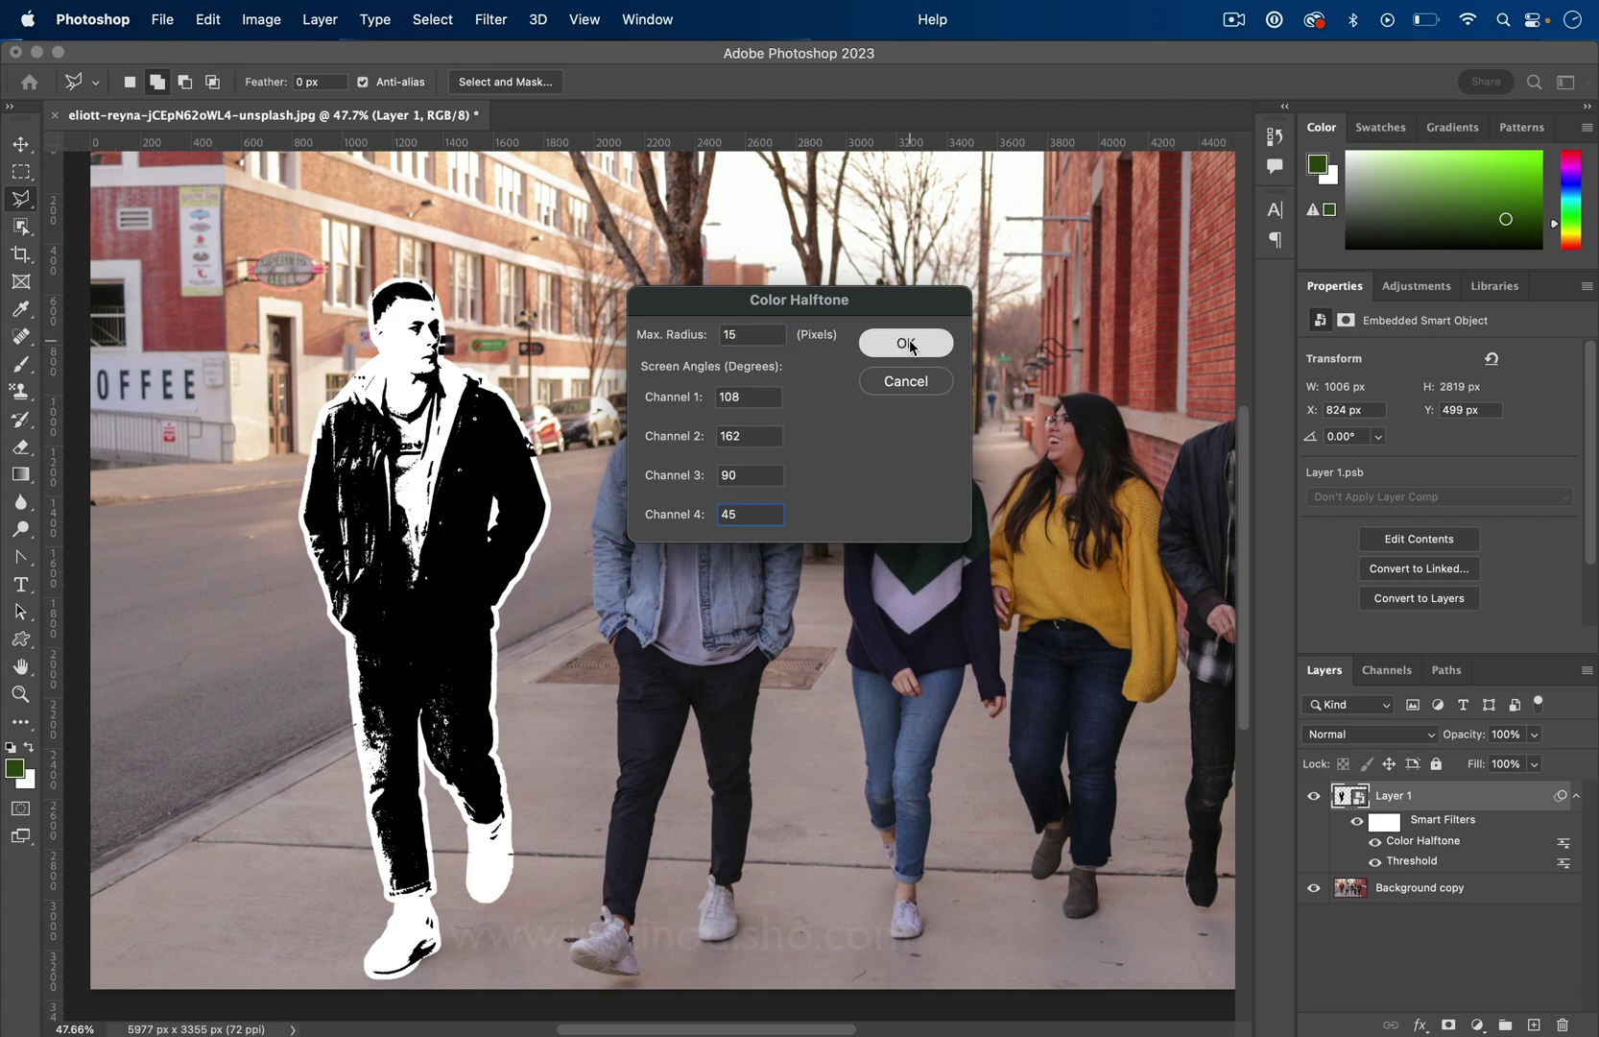
# - Zoom in and out to inspect the halftone dots on the man
pyautogui.scroll(5, 297, 346)
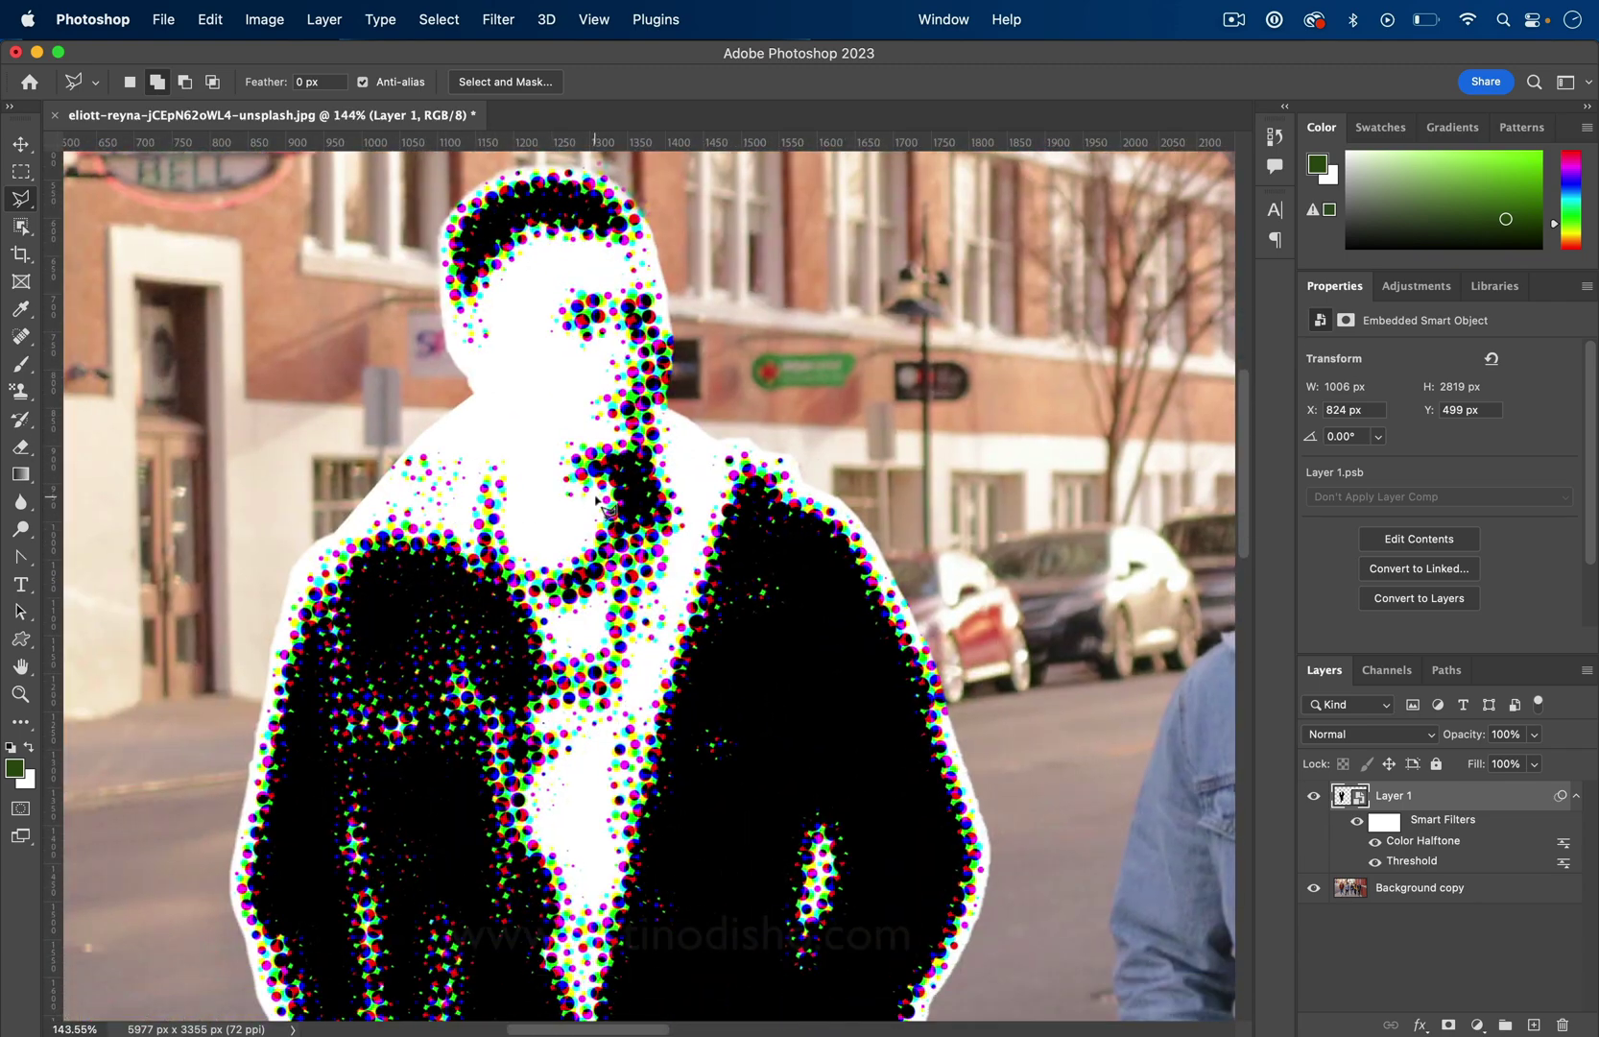
pyautogui.scroll(5, 595, 501)
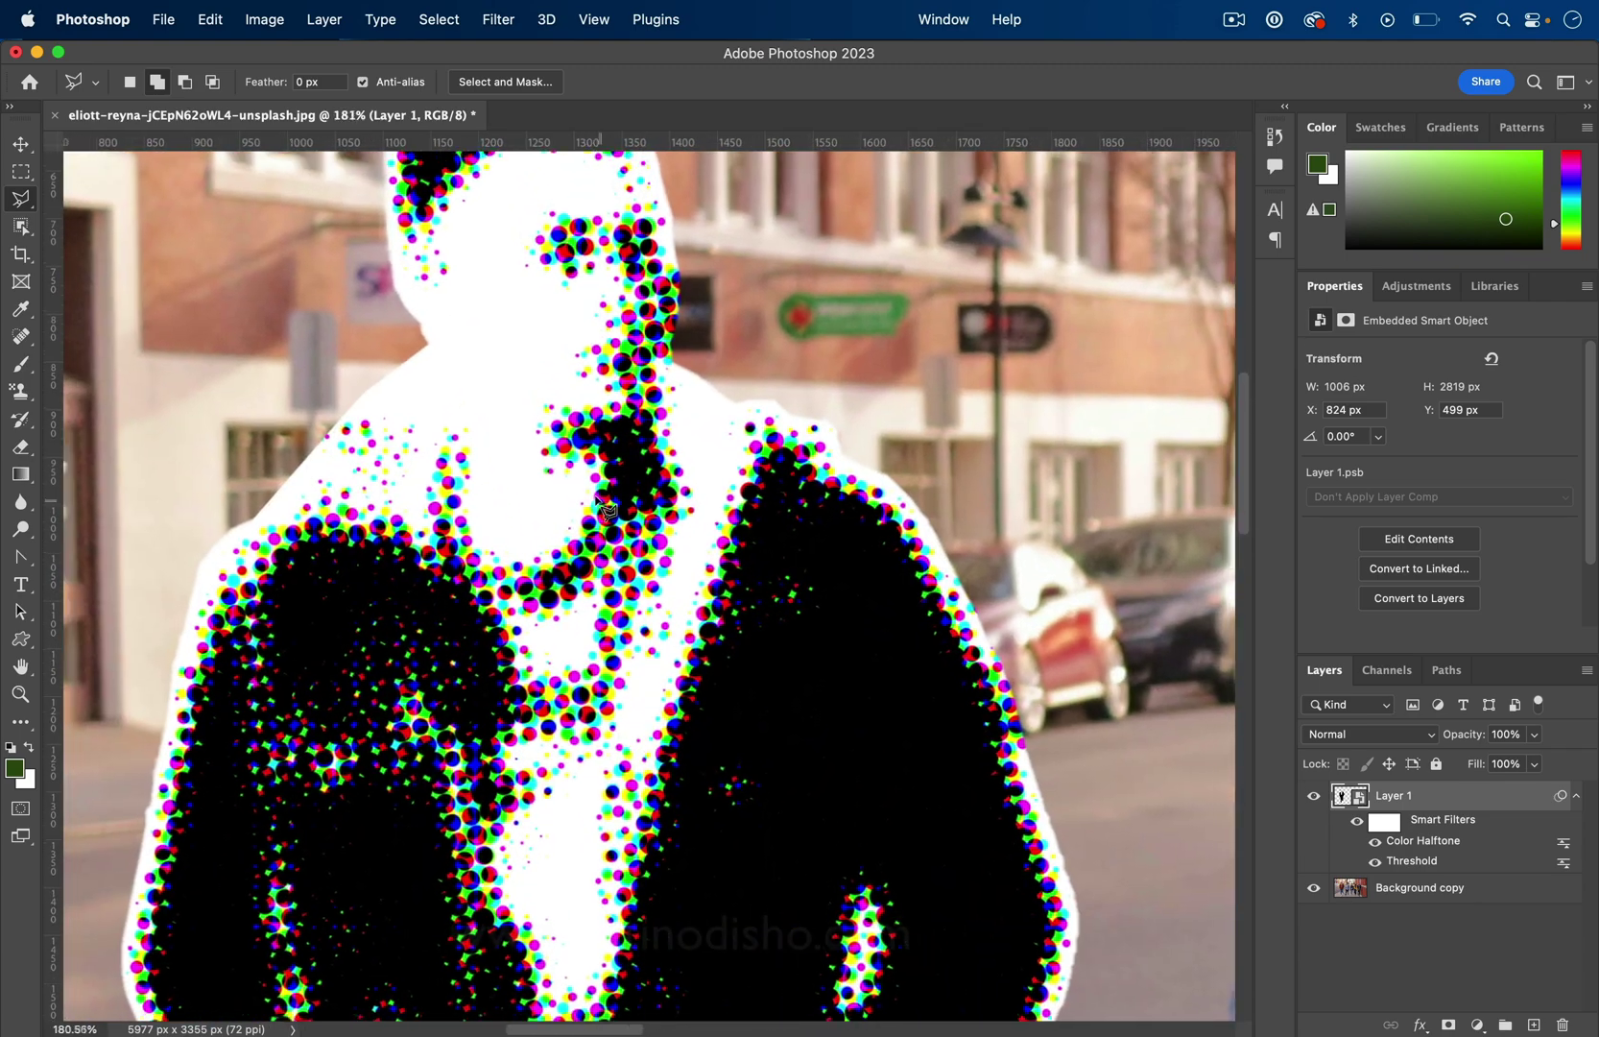
pyautogui.scroll(-5, 602, 508)
pyautogui.scroll(8, 603, 508)
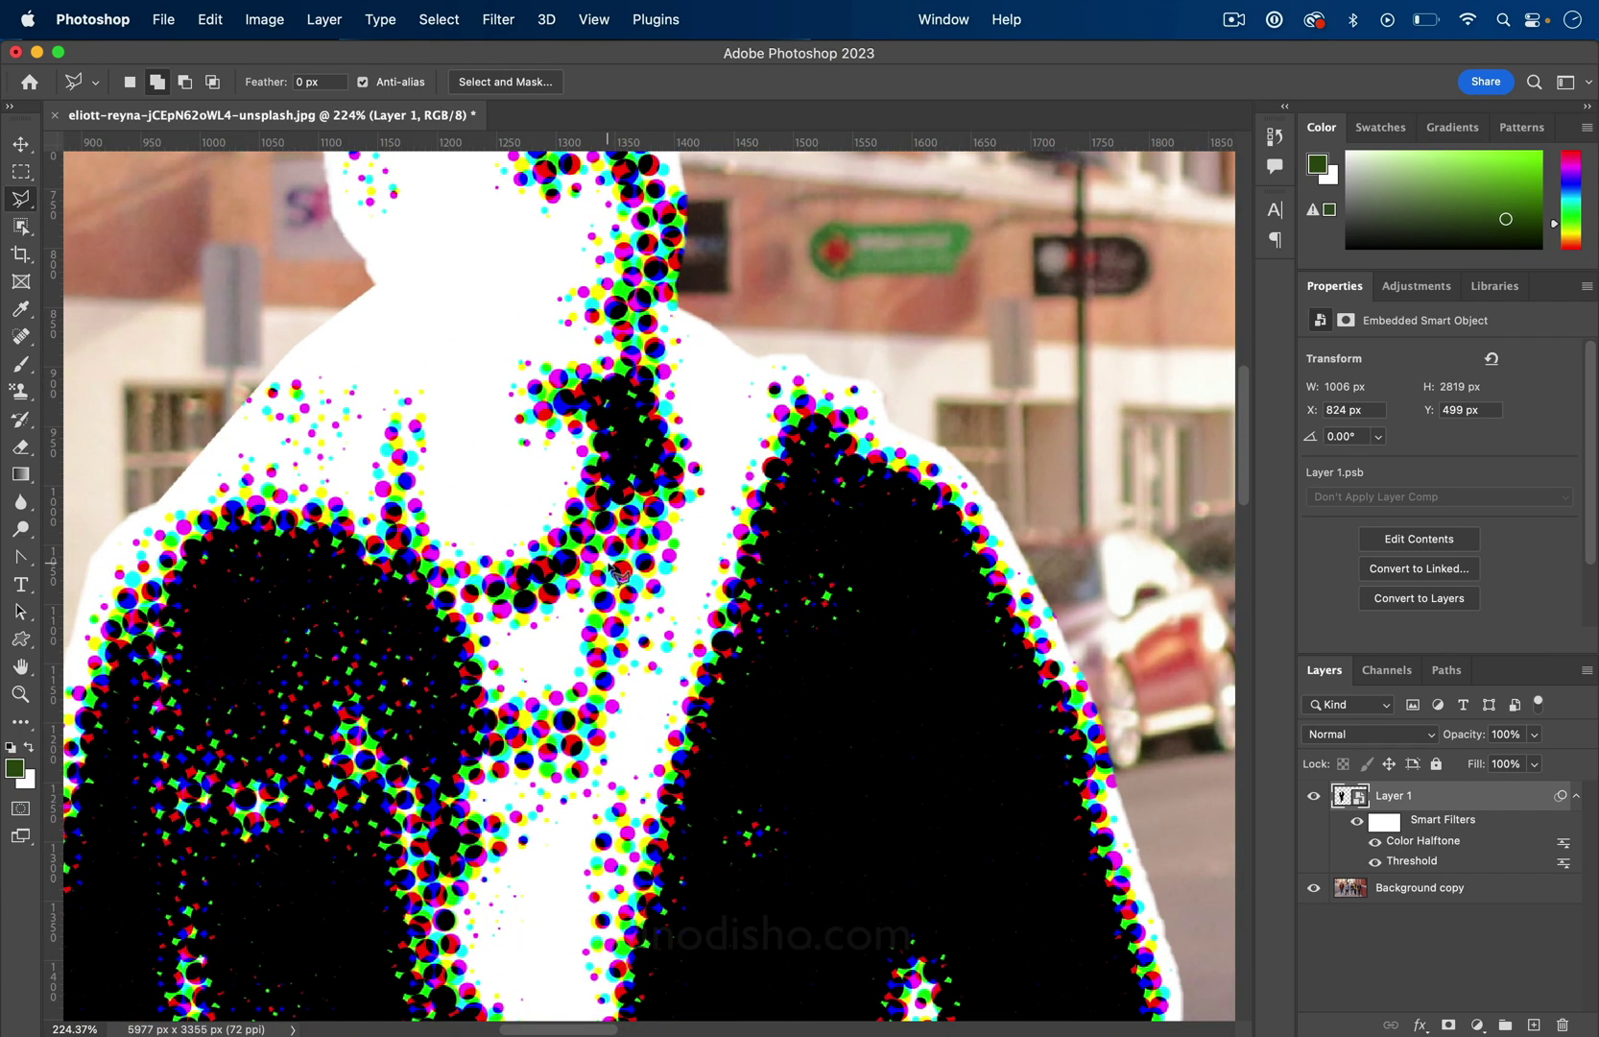
pyautogui.scroll(-8, 619, 574)
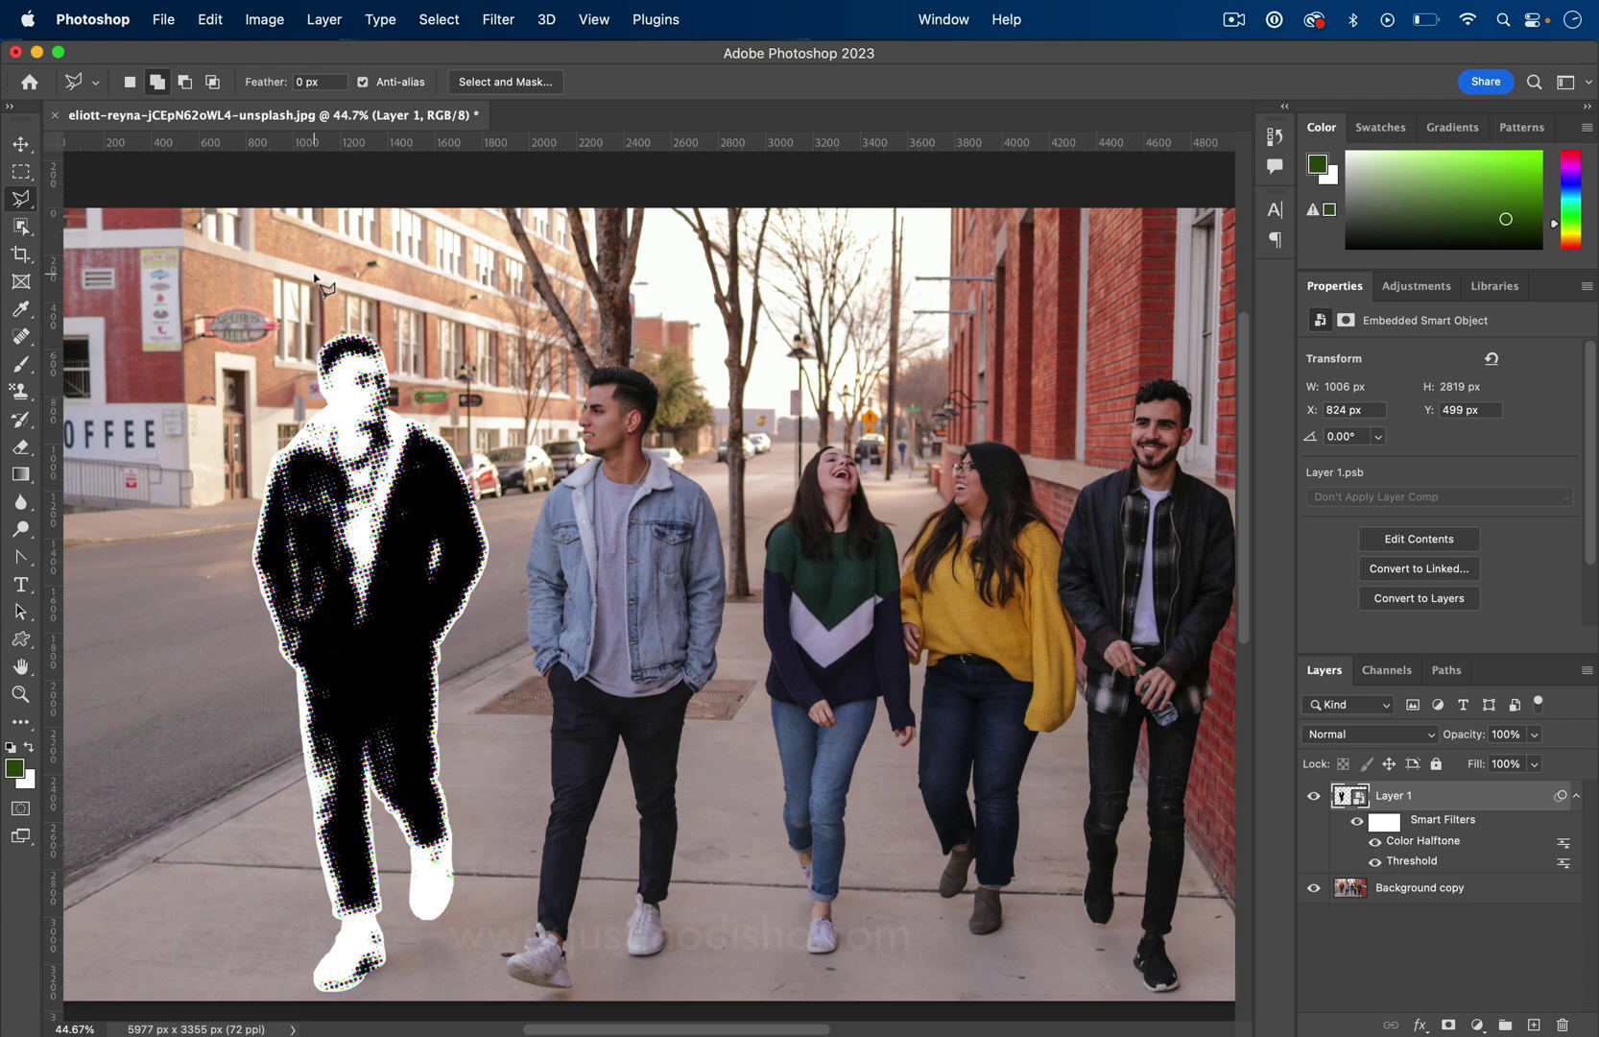
# - Add a Gradient Map adjustment to the halftone man via Image > Adjustments
pyautogui.click(265, 19)
pyautogui.moveTo(272, 86)
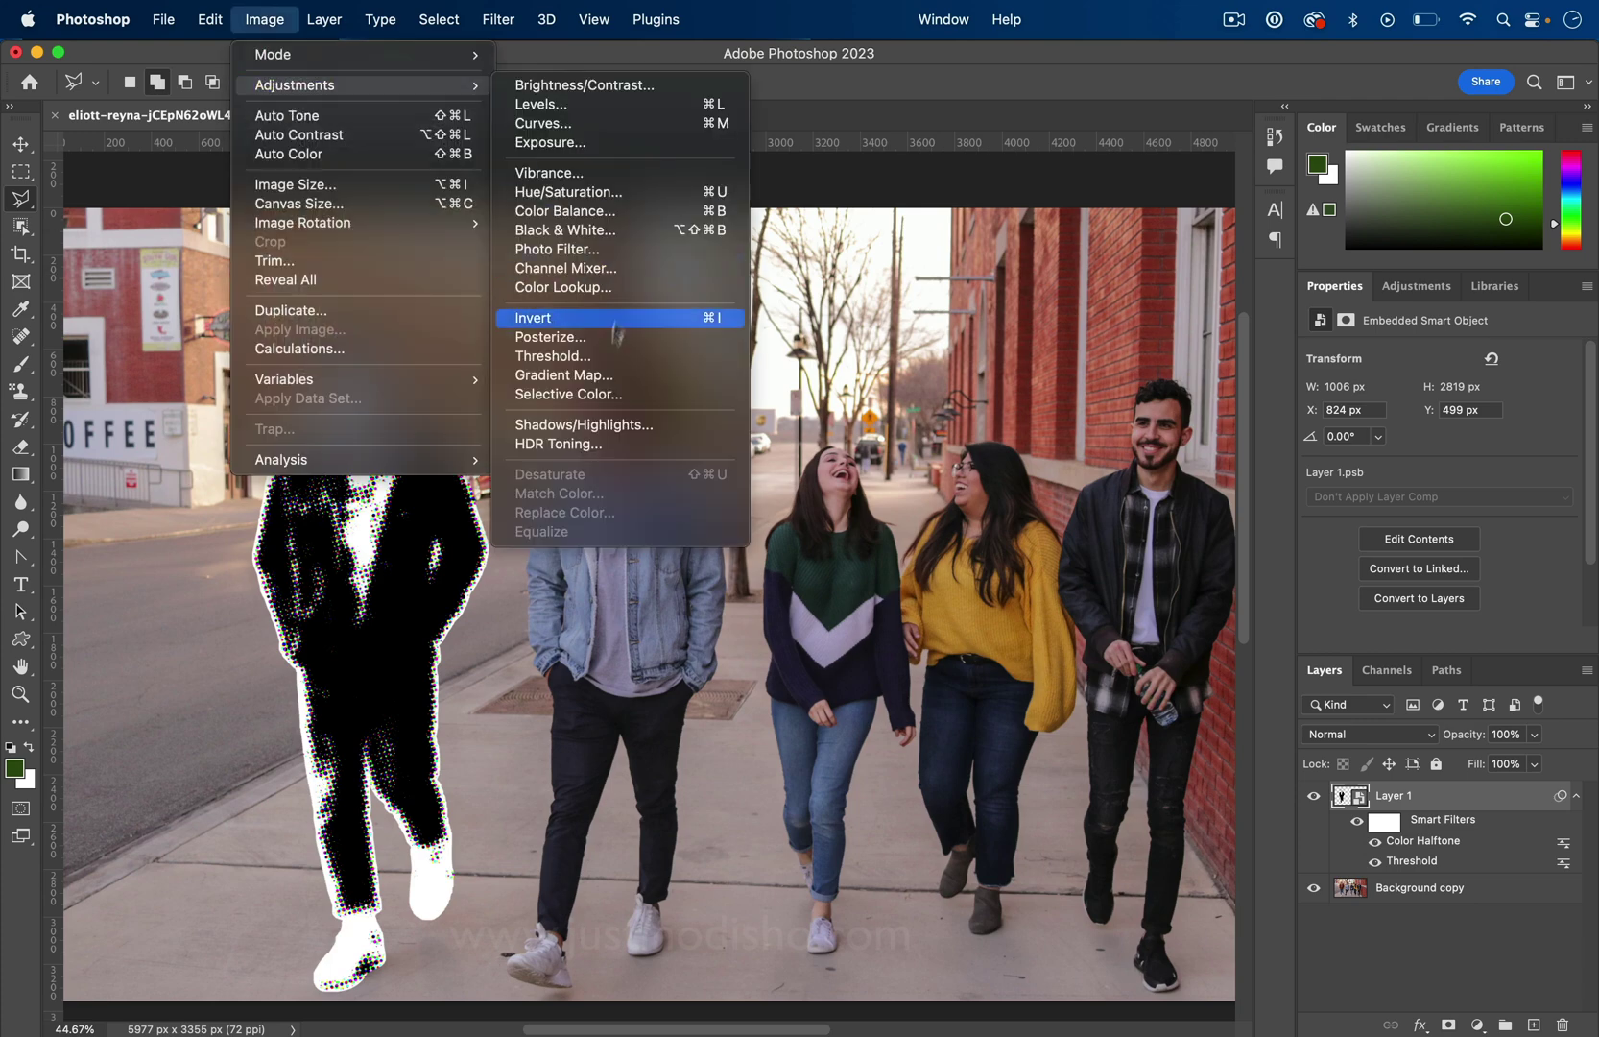
pyautogui.click(598, 381)
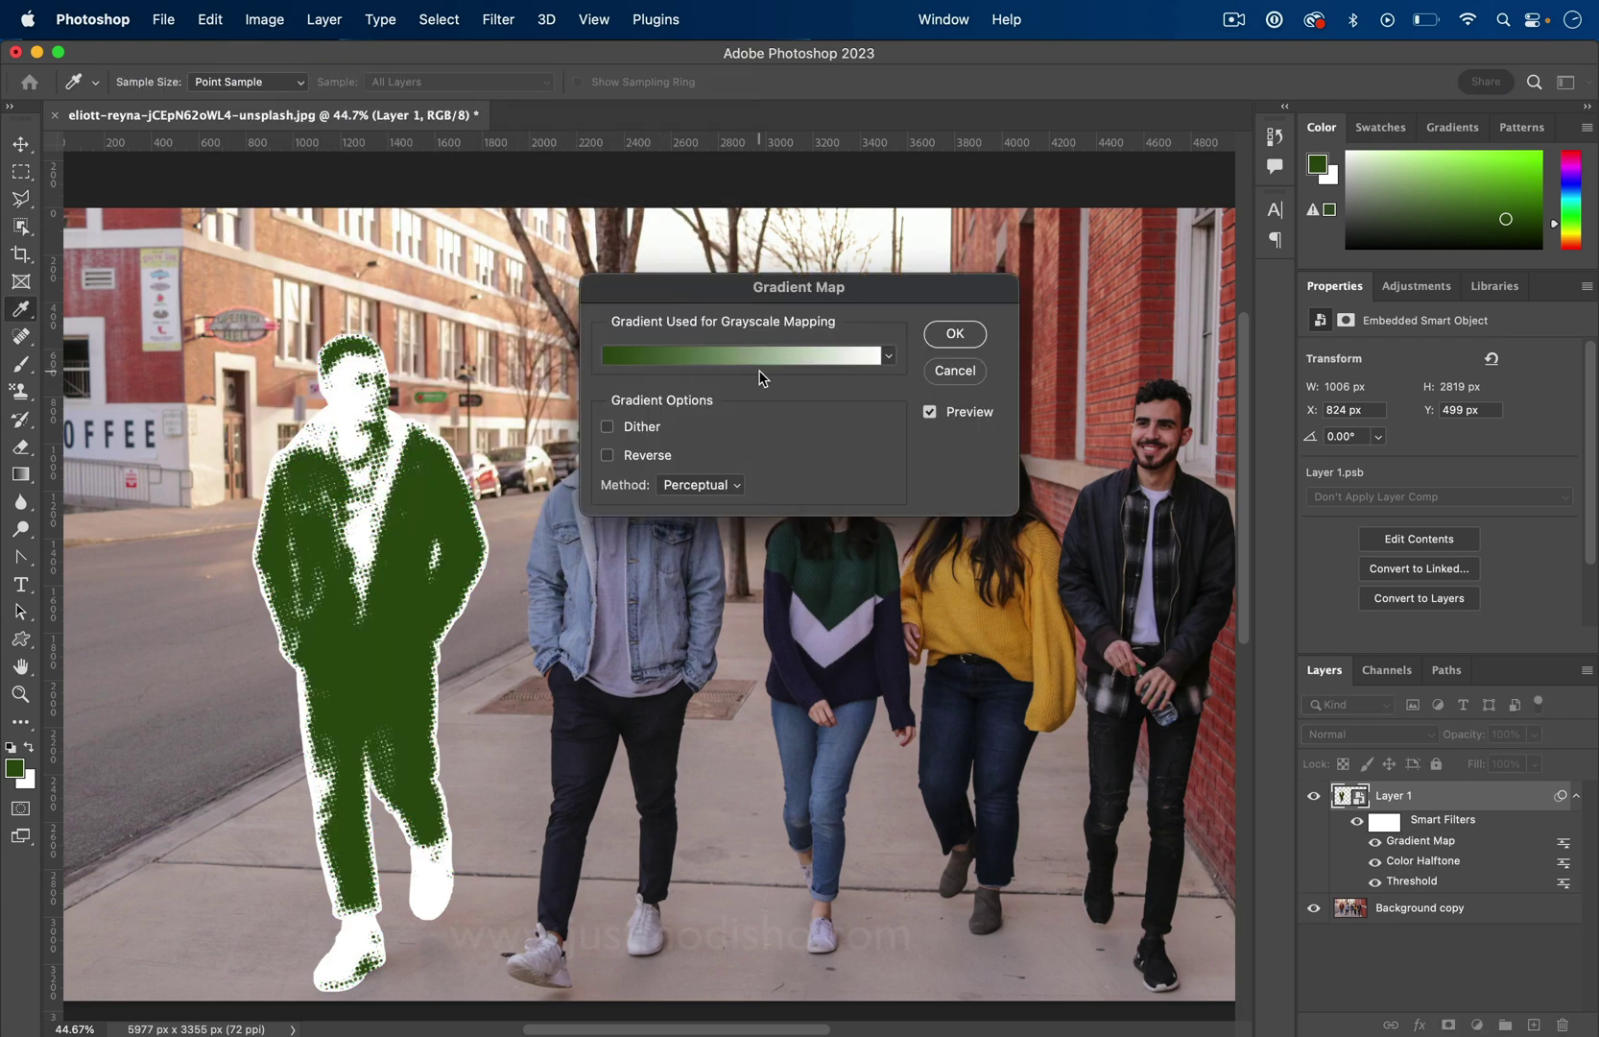
pyautogui.click(828, 362)
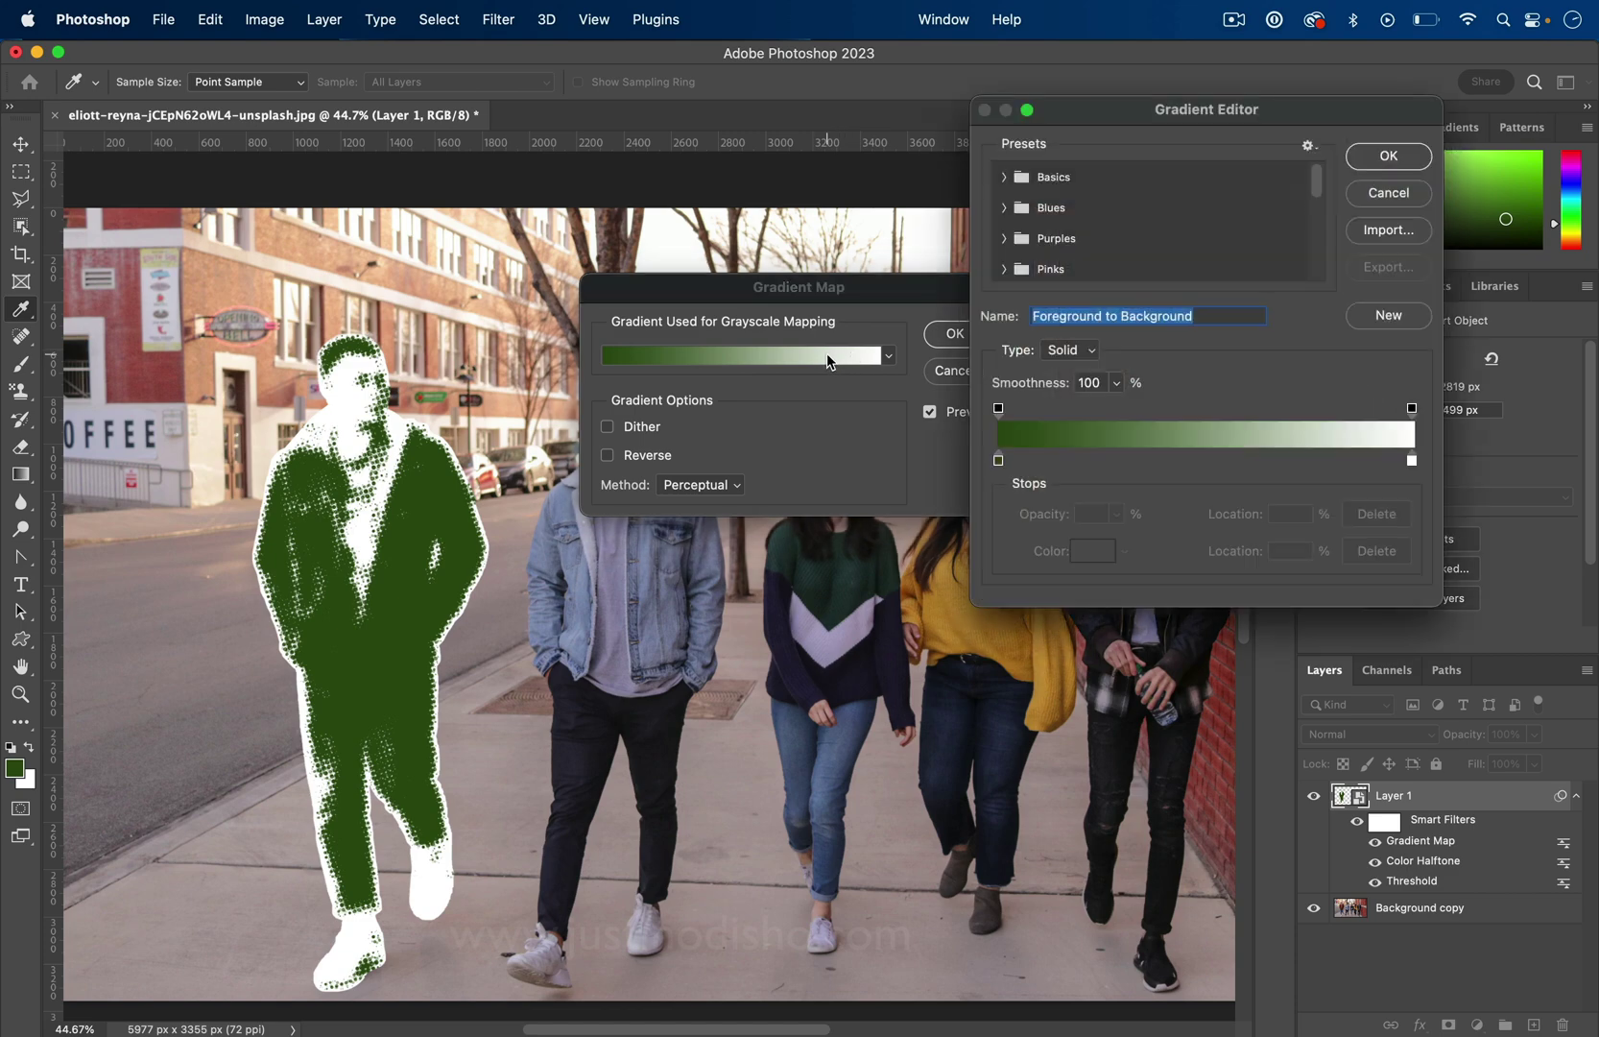
pyautogui.click(1393, 193)
# - Try several Blues presets, settle on the purple-to-teal Blue_27, and open it in the Gradient Editor
pyautogui.click(887, 361)
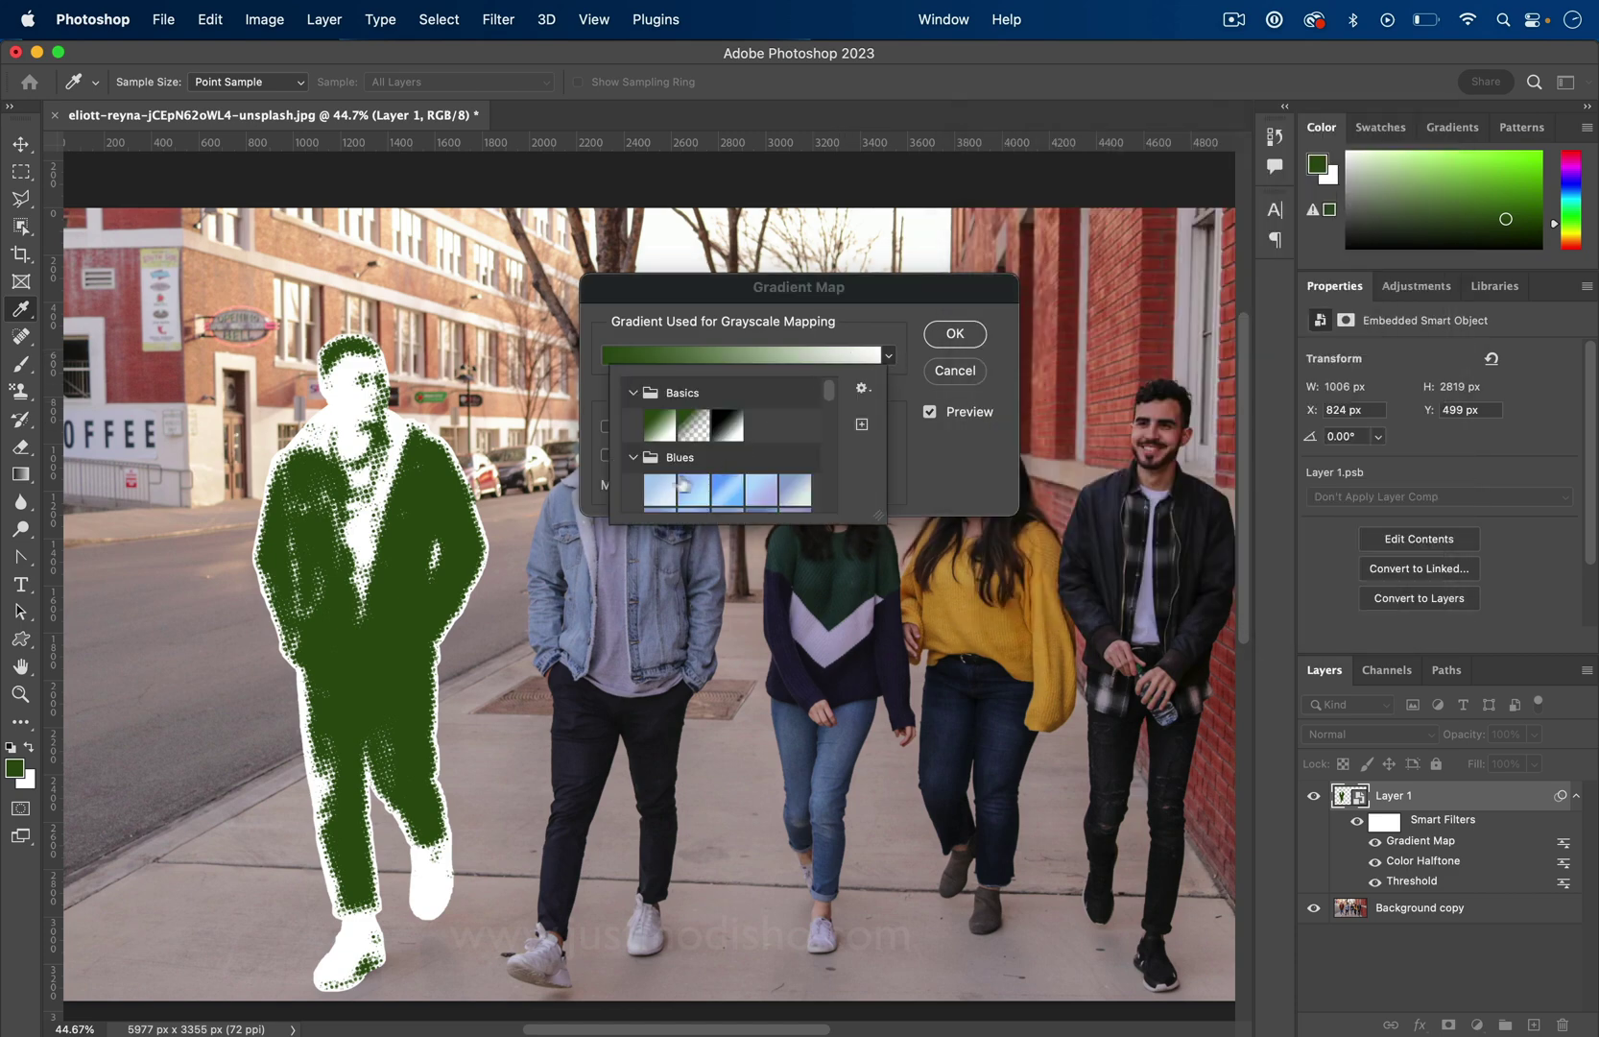
pyautogui.click(661, 490)
pyautogui.click(722, 492)
pyautogui.scroll(-2, 721, 492)
pyautogui.click(695, 483)
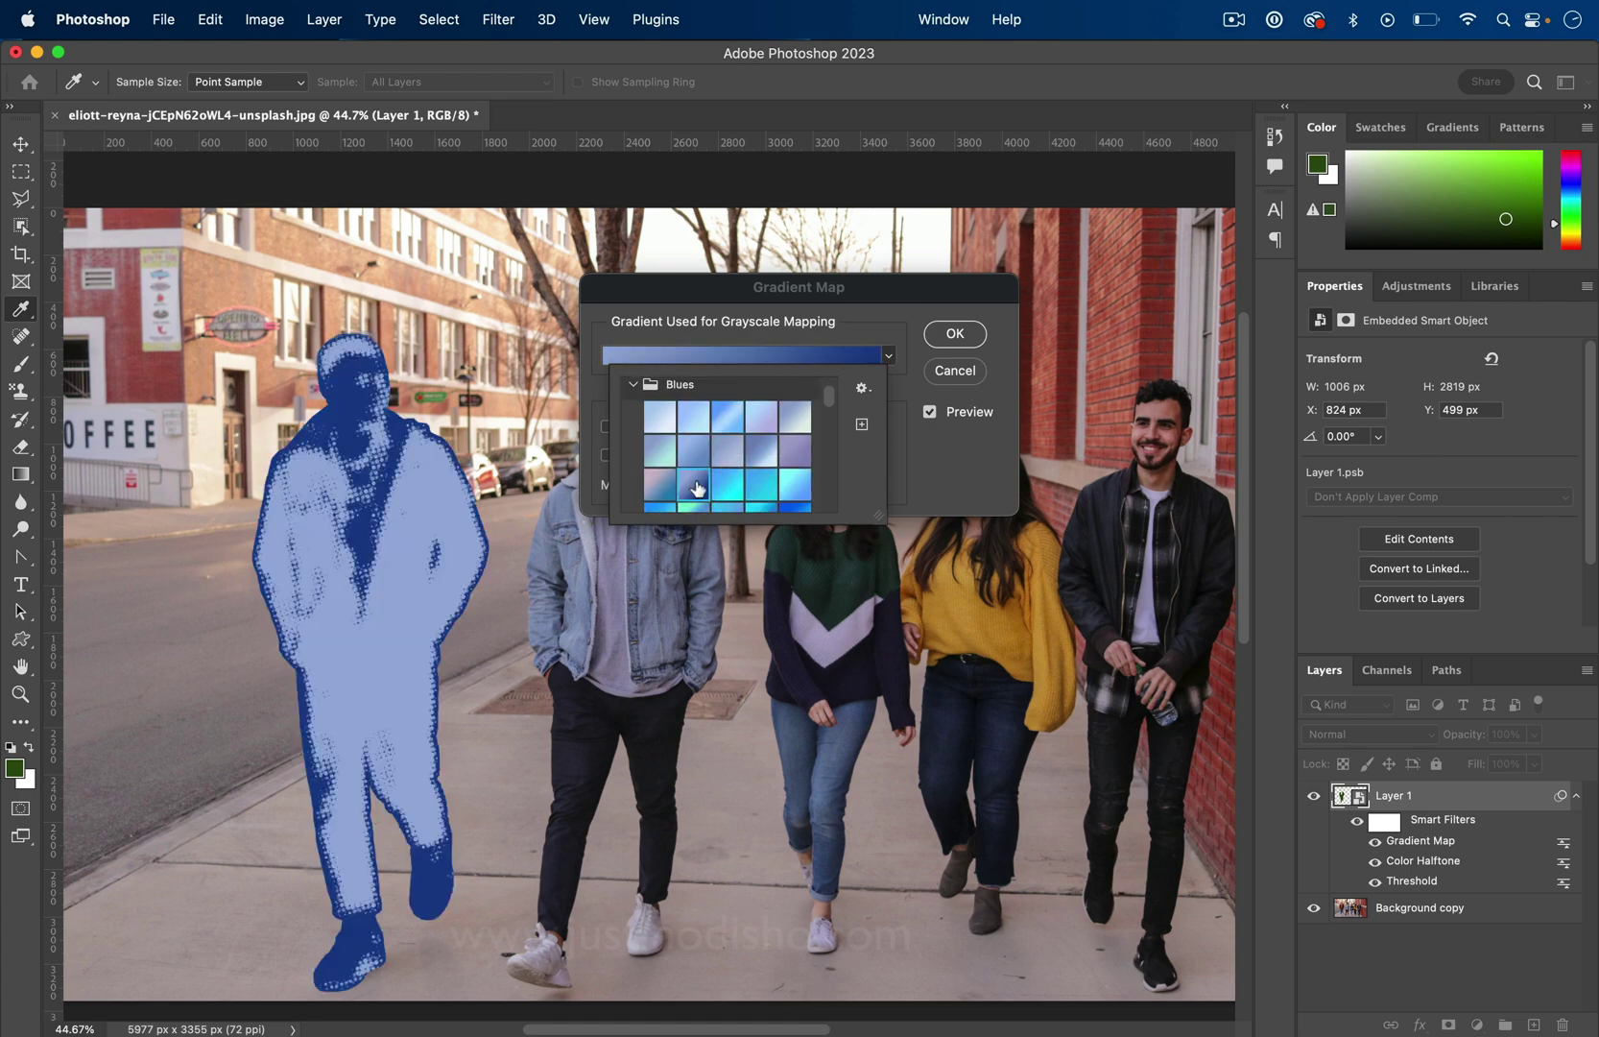
pyautogui.scroll(-2, 729, 488)
pyautogui.click(698, 472)
pyautogui.scroll(5, 723, 473)
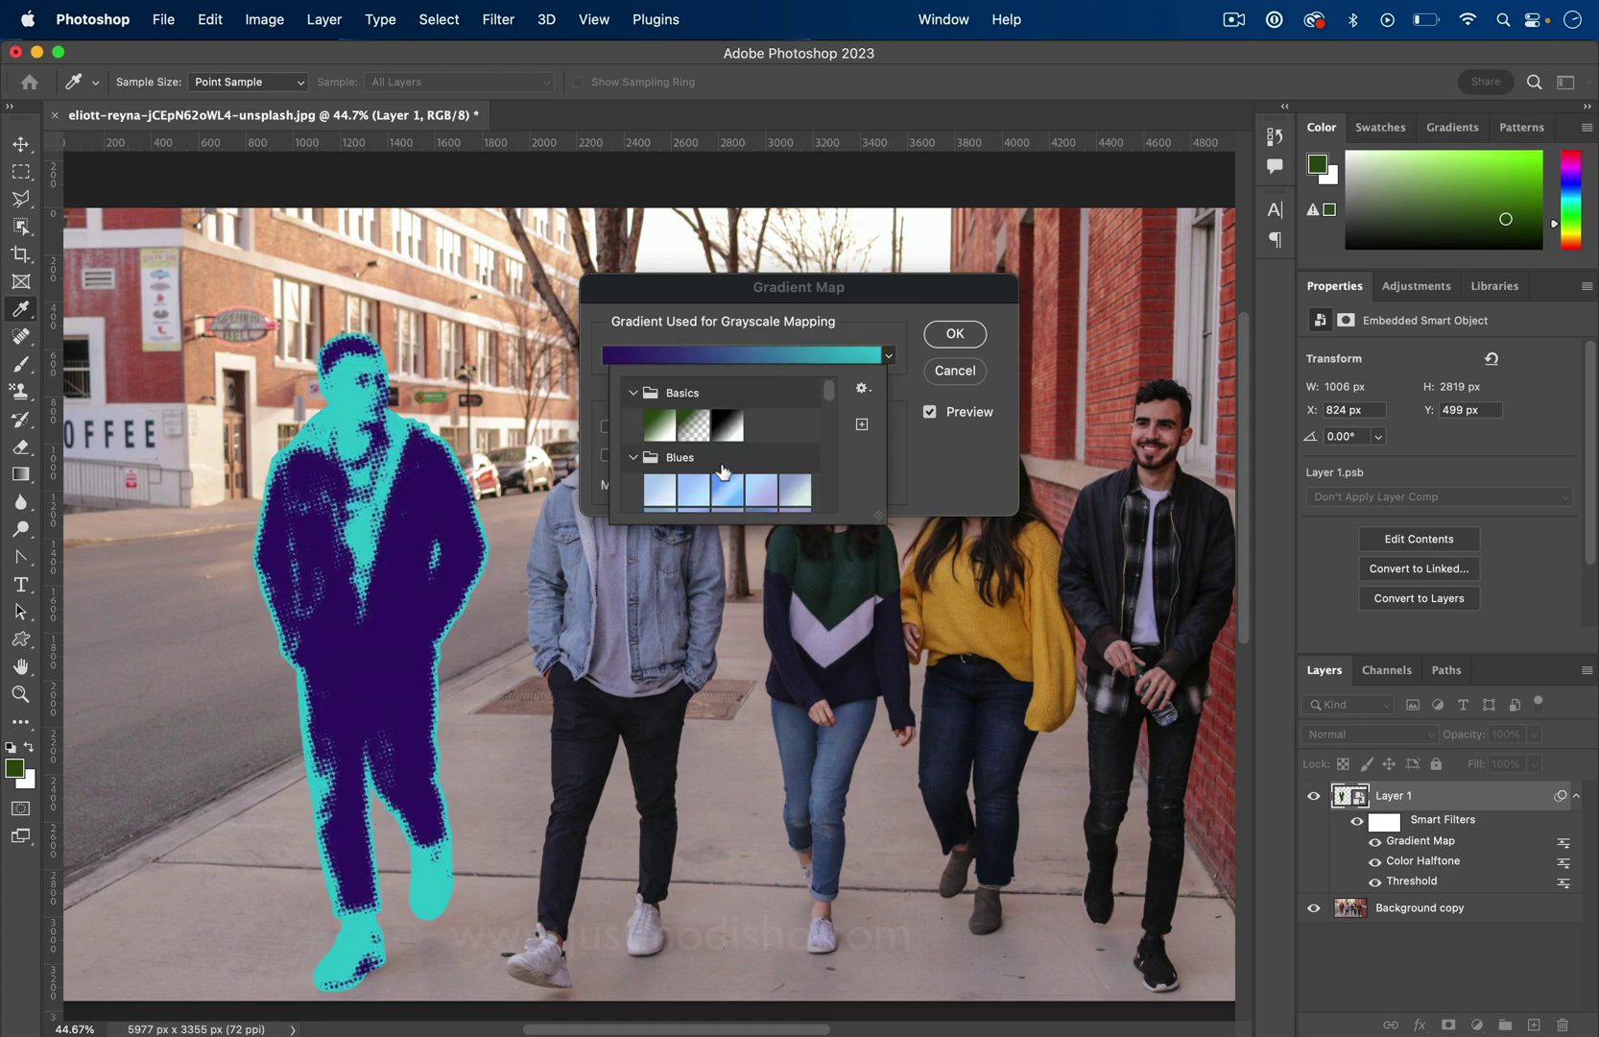
pyautogui.click(713, 359)
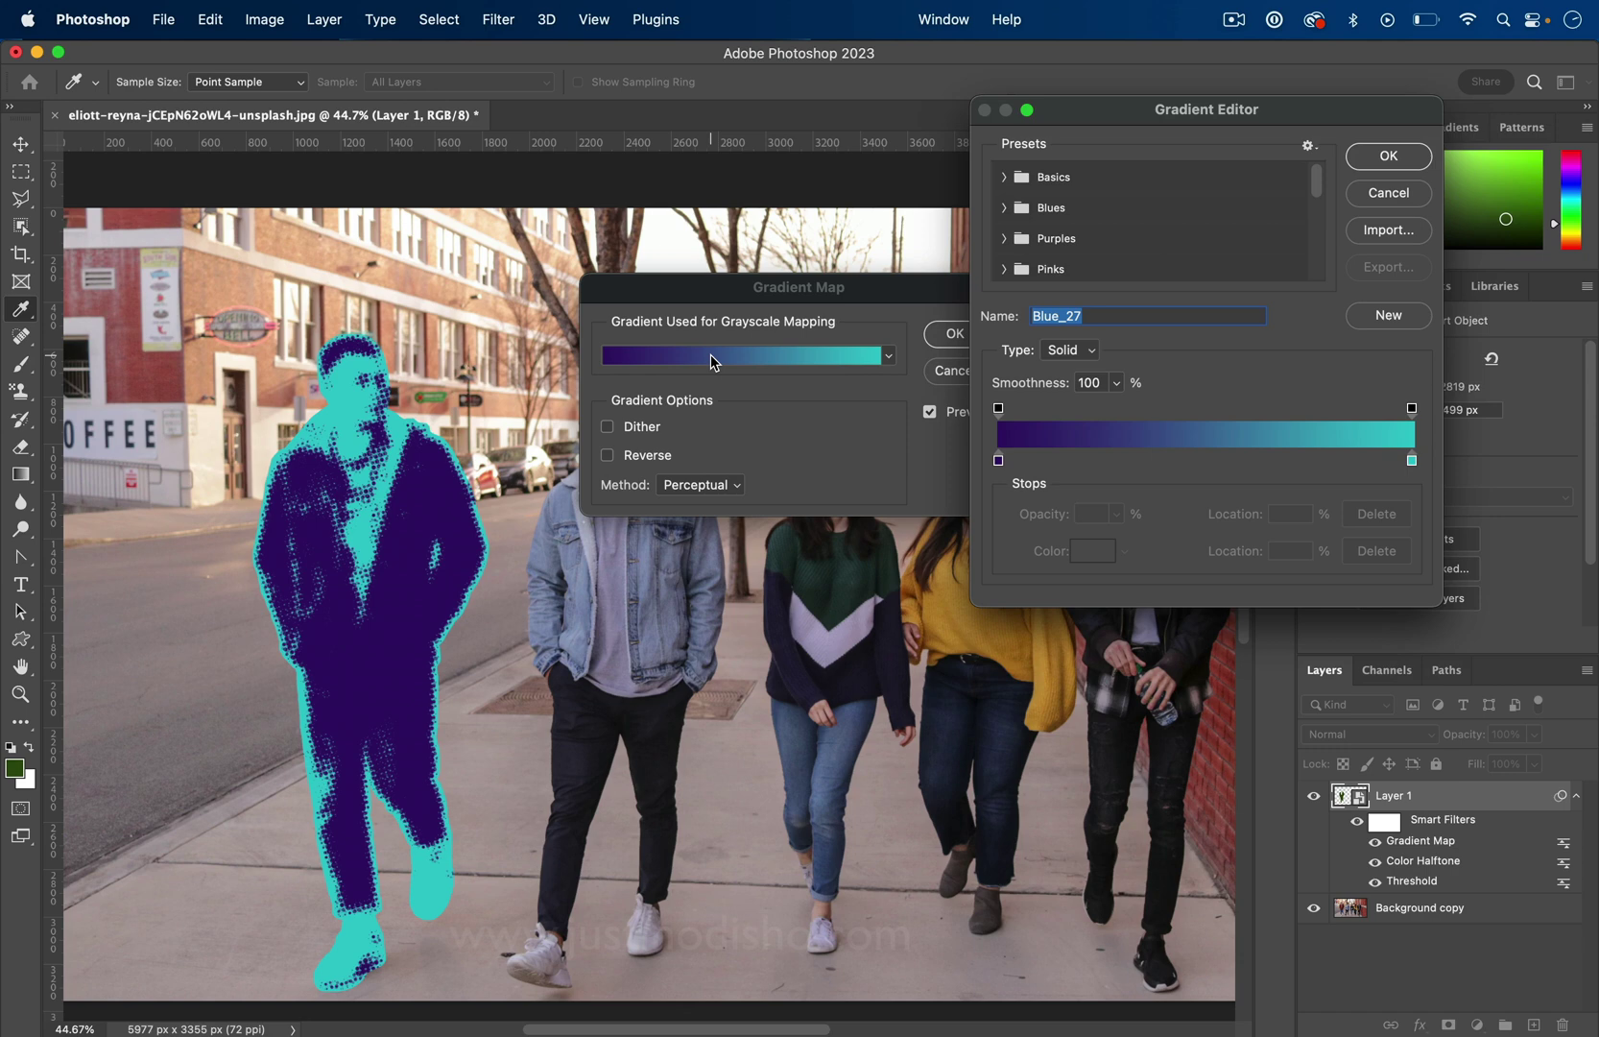
# - Set the gradient's dark end stop to deep blue
pyautogui.doubleClick(998, 462)
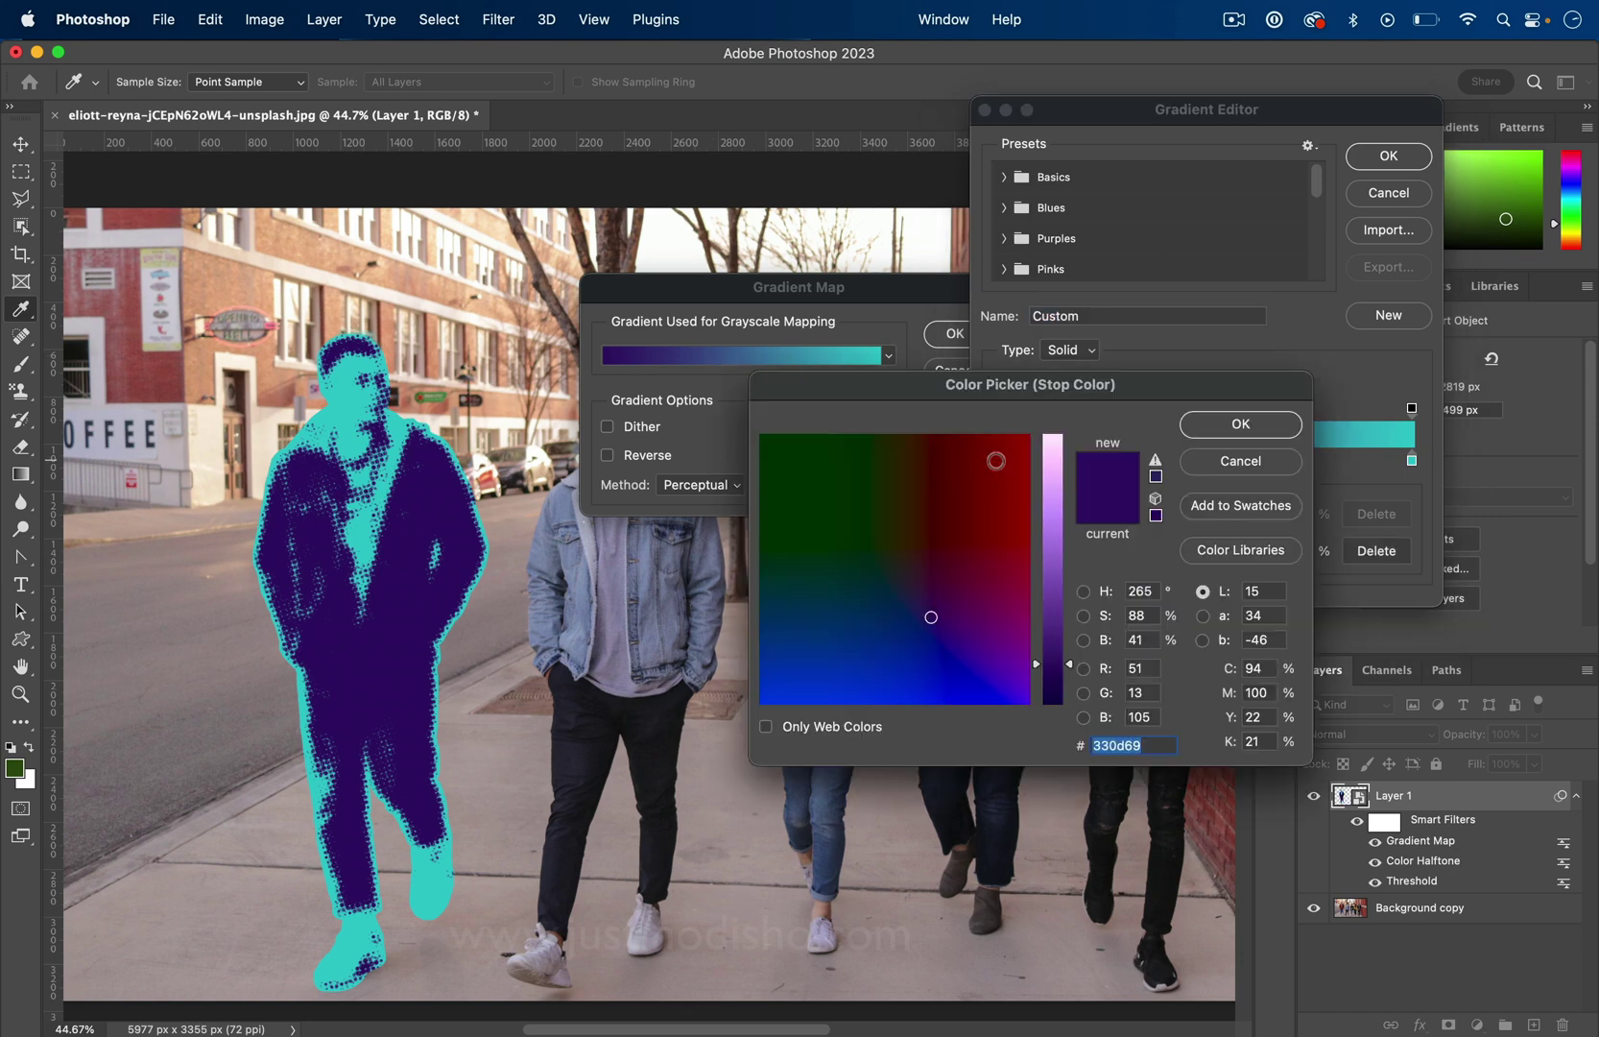
pyautogui.click(798, 487)
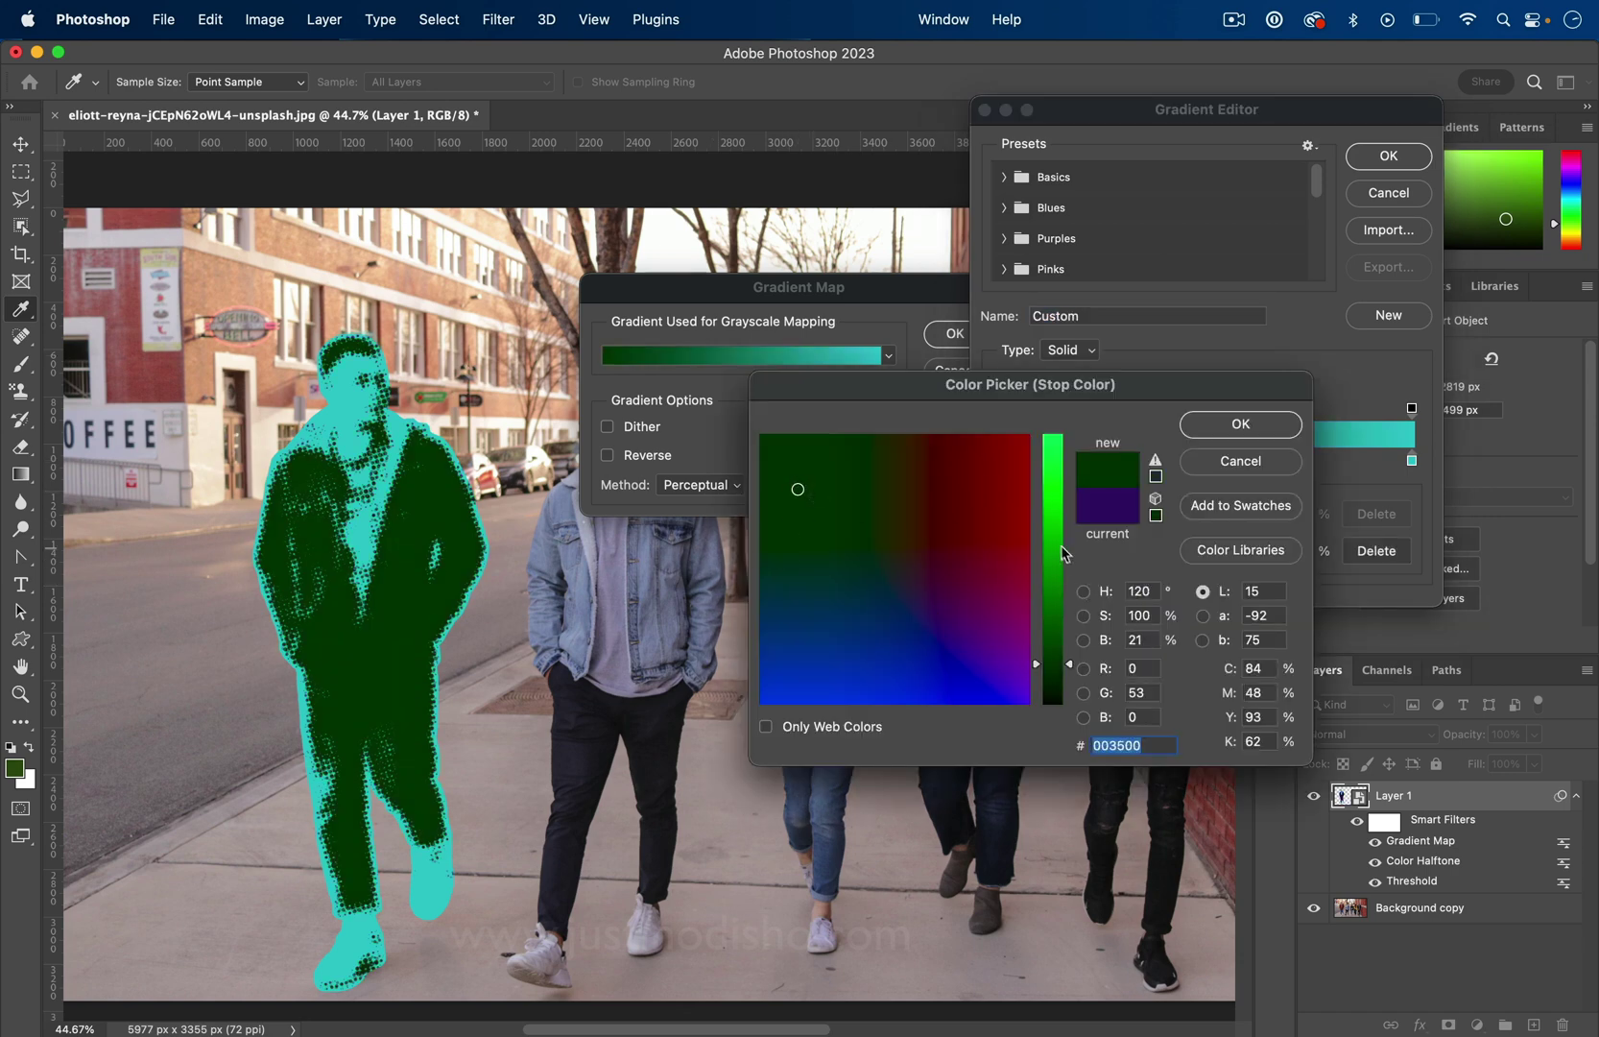
pyautogui.moveTo(1052, 523); pyautogui.dragTo(1052, 648)
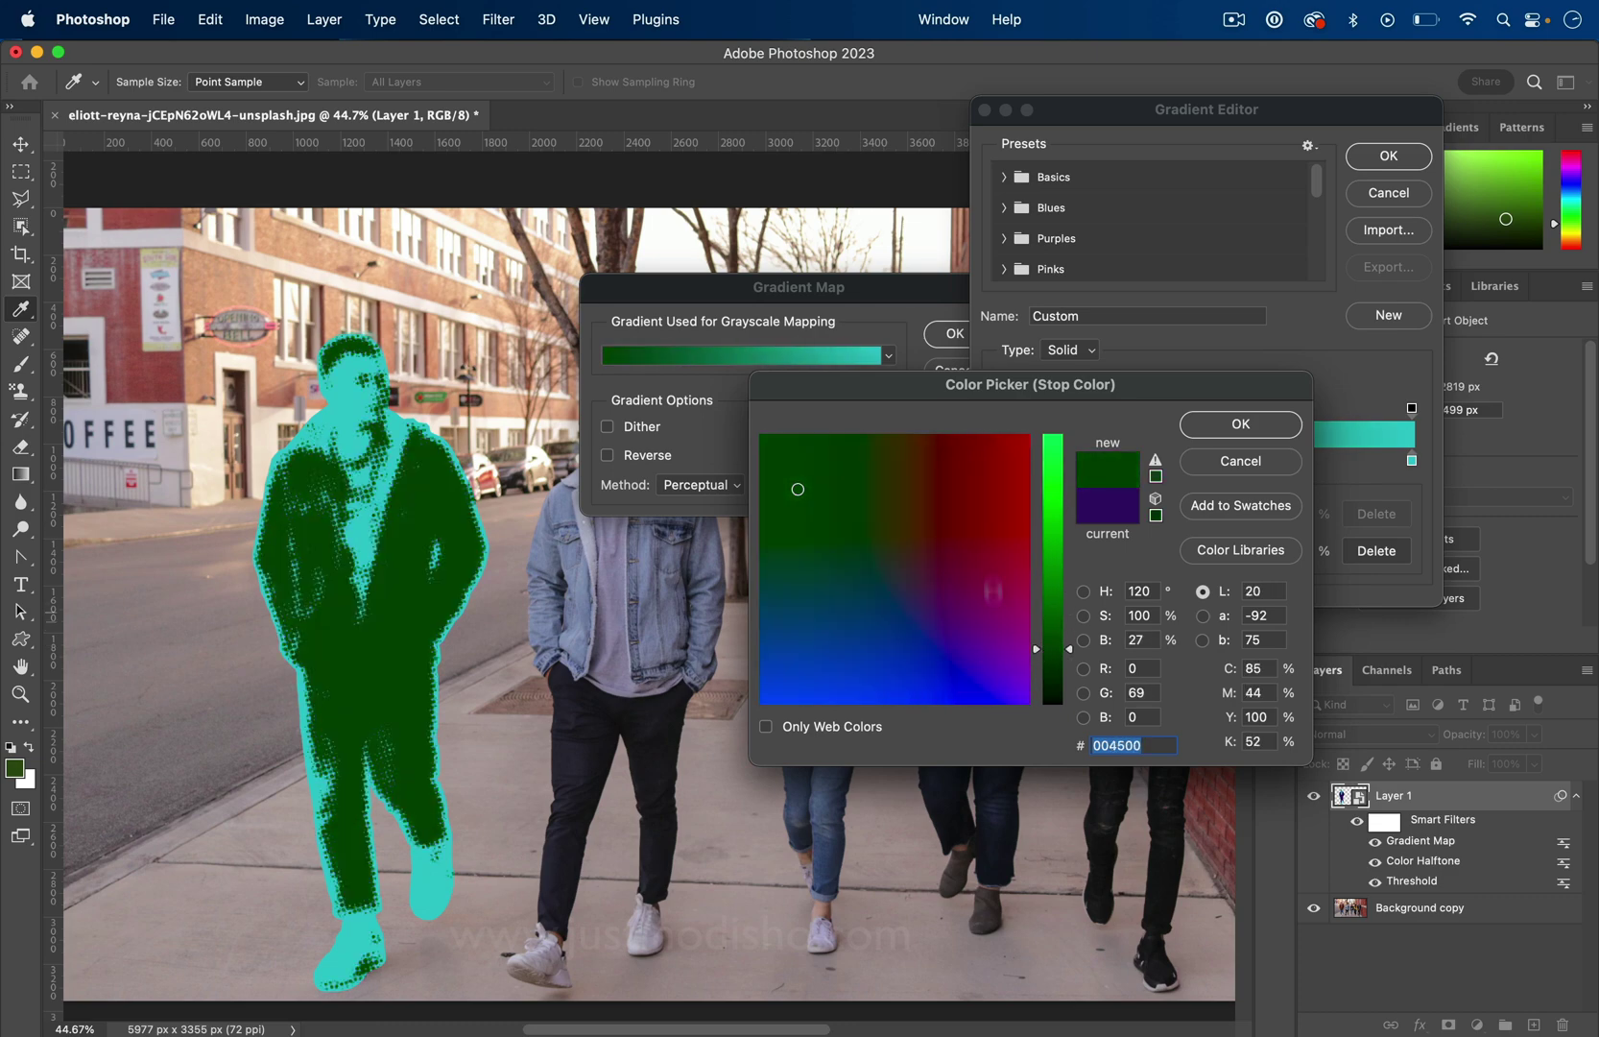
pyautogui.moveTo(994, 491); pyautogui.dragTo(911, 646)
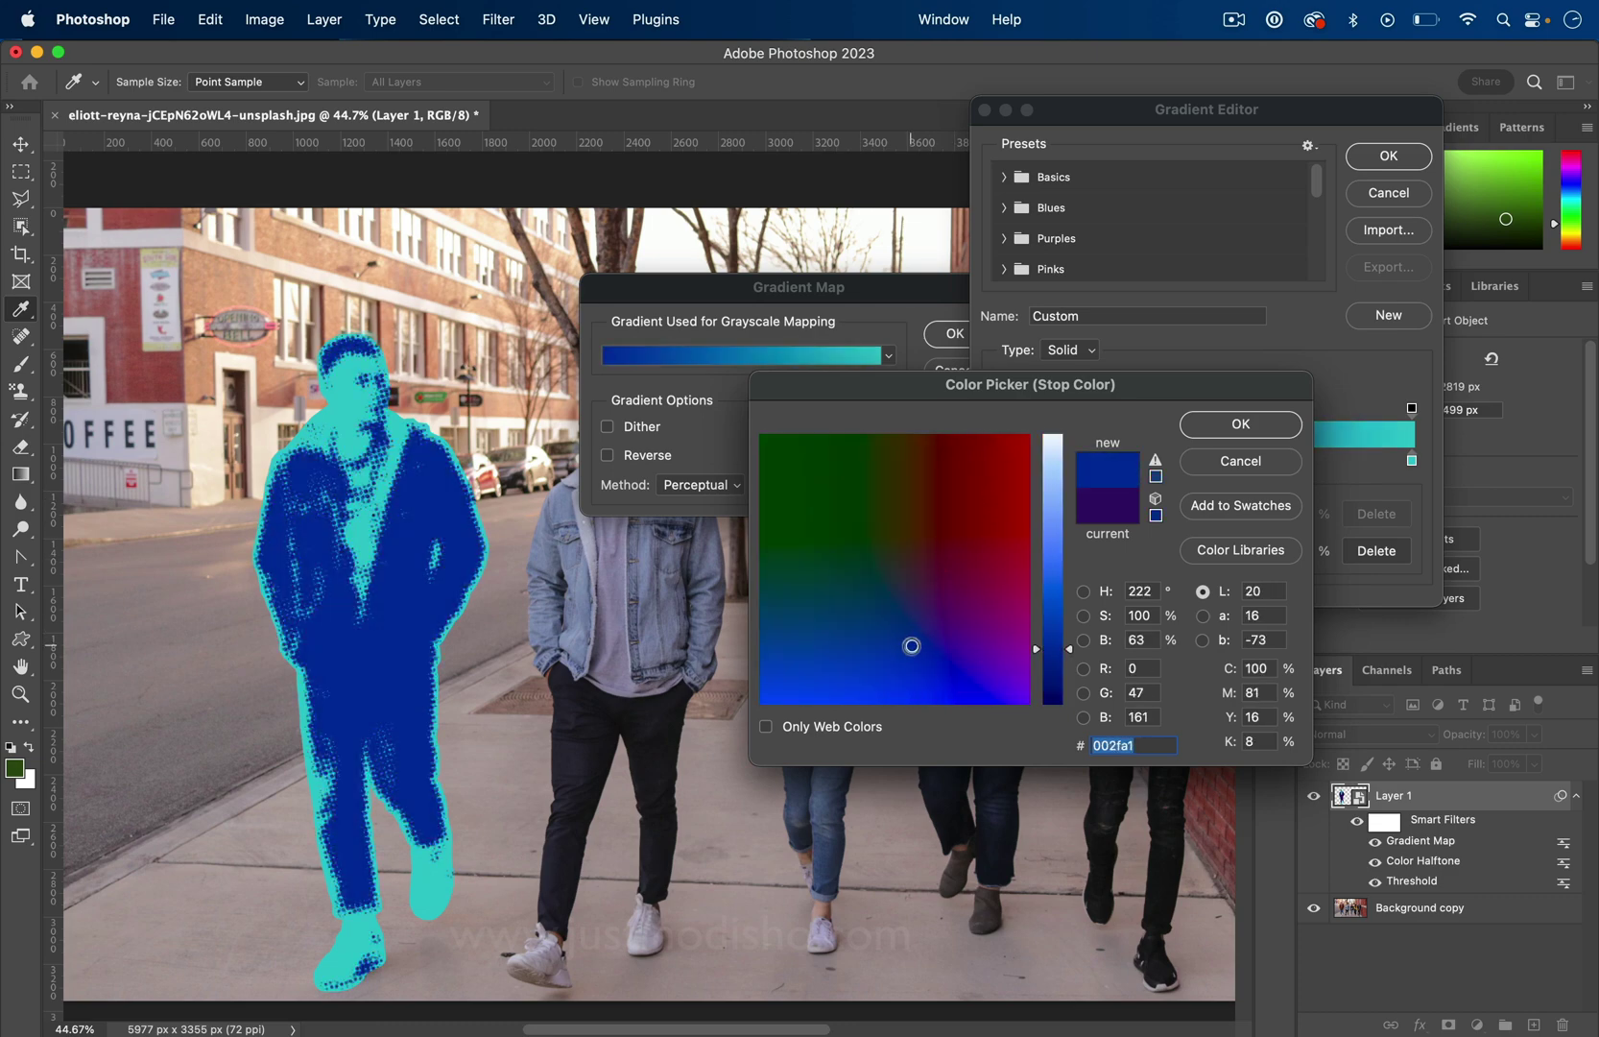
pyautogui.click(1222, 428)
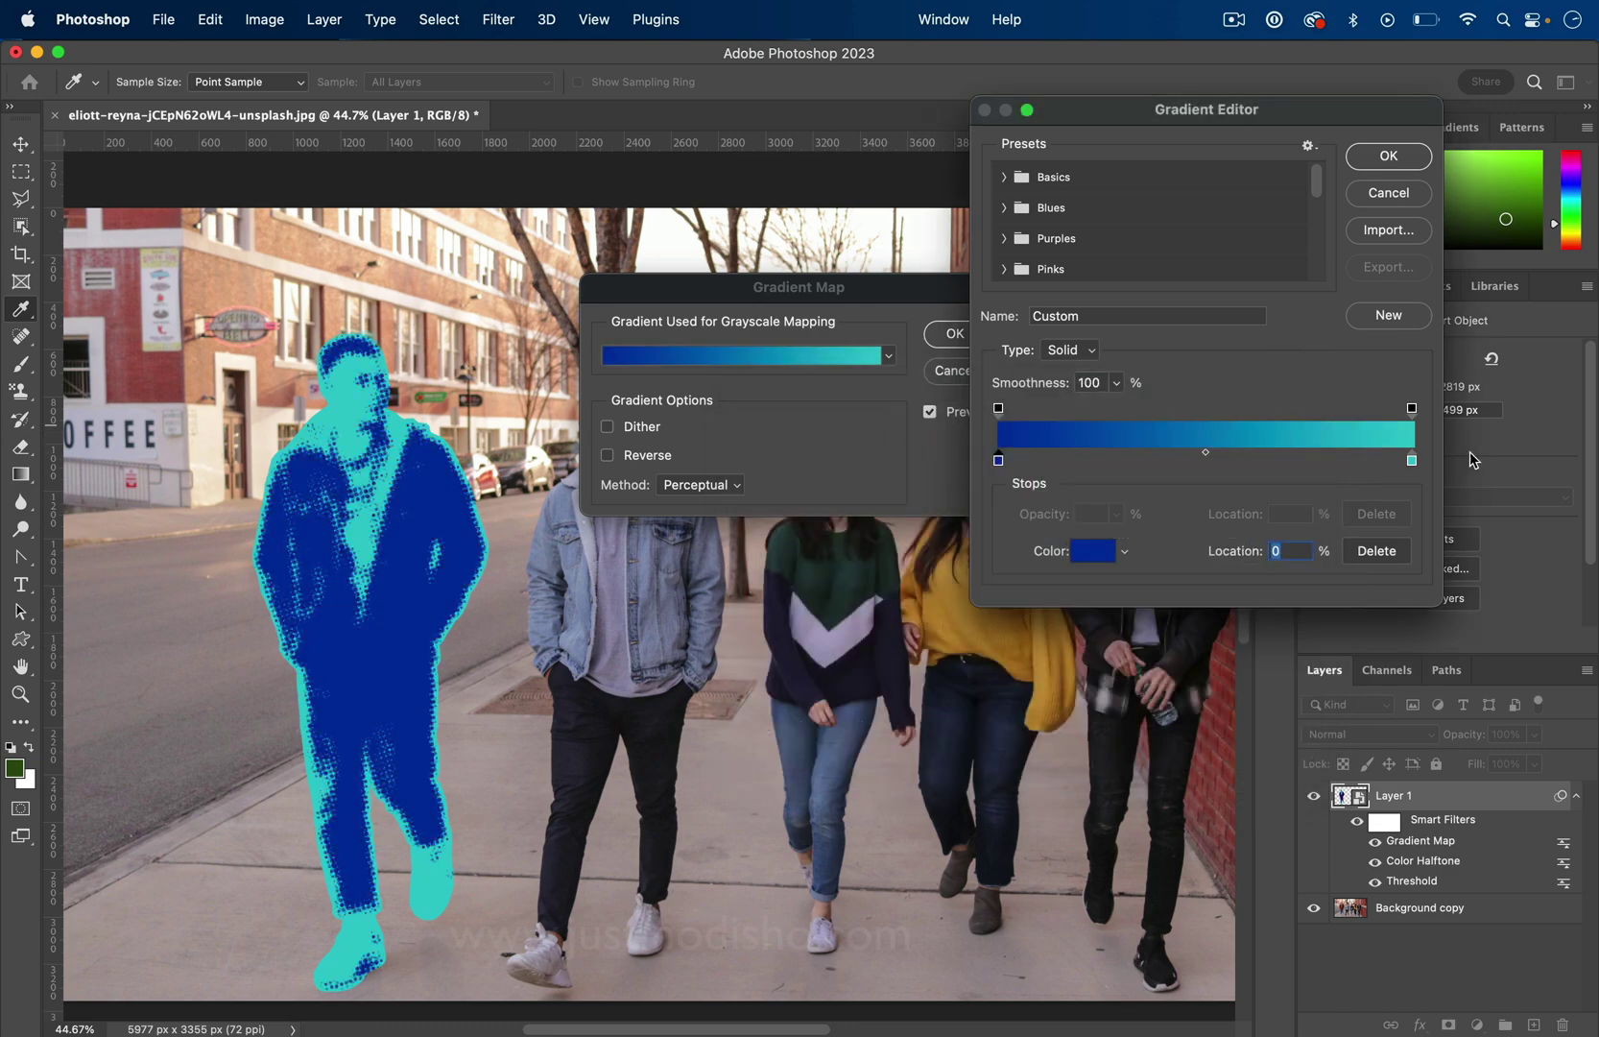
# - Set the light end stop to pale yellow ffff98 using the saturation and lightness sliders
pyautogui.doubleClick(1412, 460)
pyautogui.moveTo(874, 441); pyautogui.dragTo(869, 445)
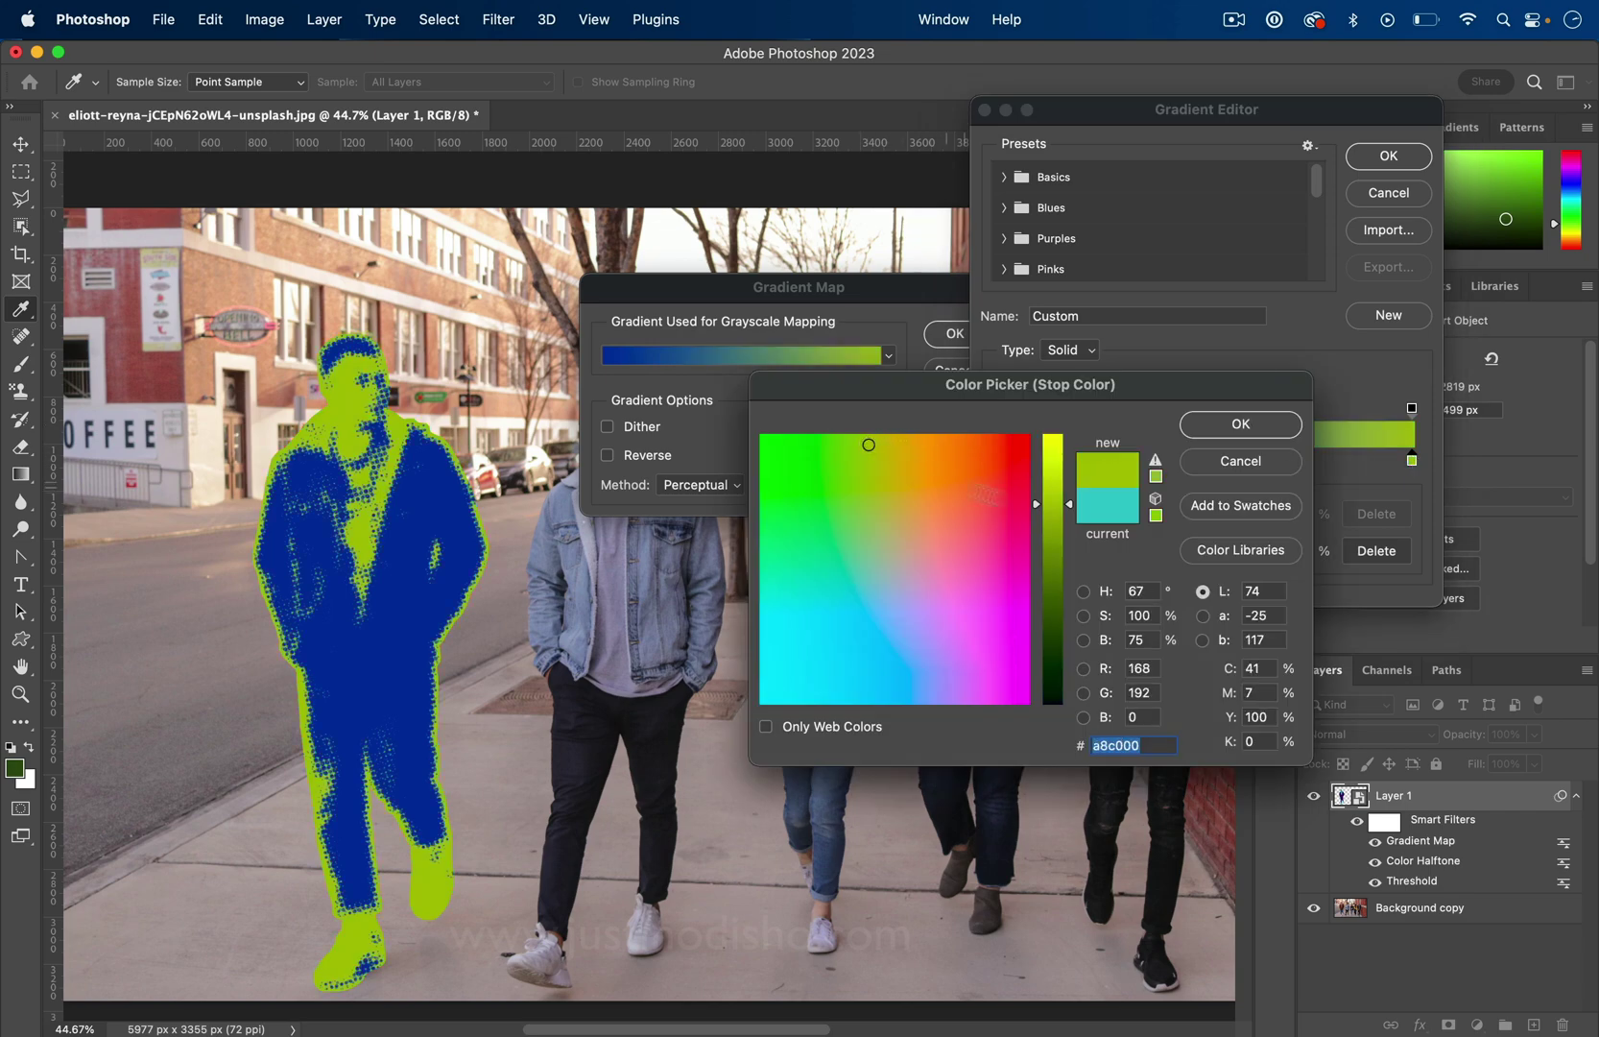
pyautogui.moveTo(1042, 443); pyautogui.dragTo(1043, 432)
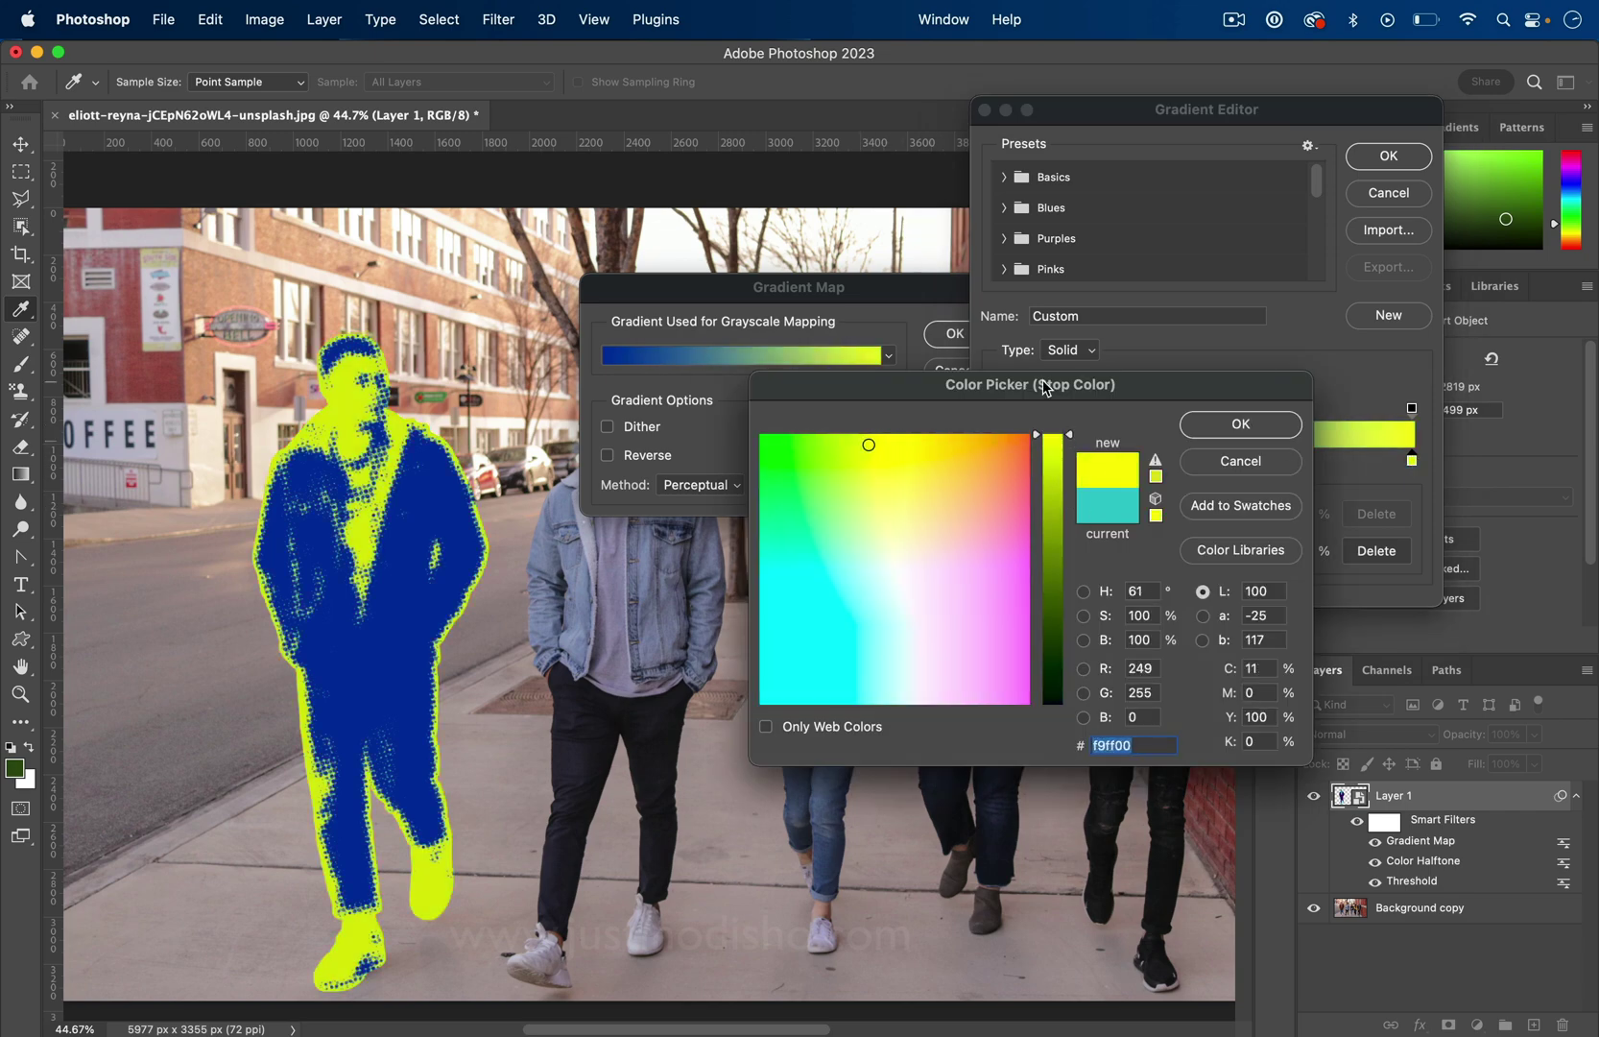
pyautogui.click(897, 494)
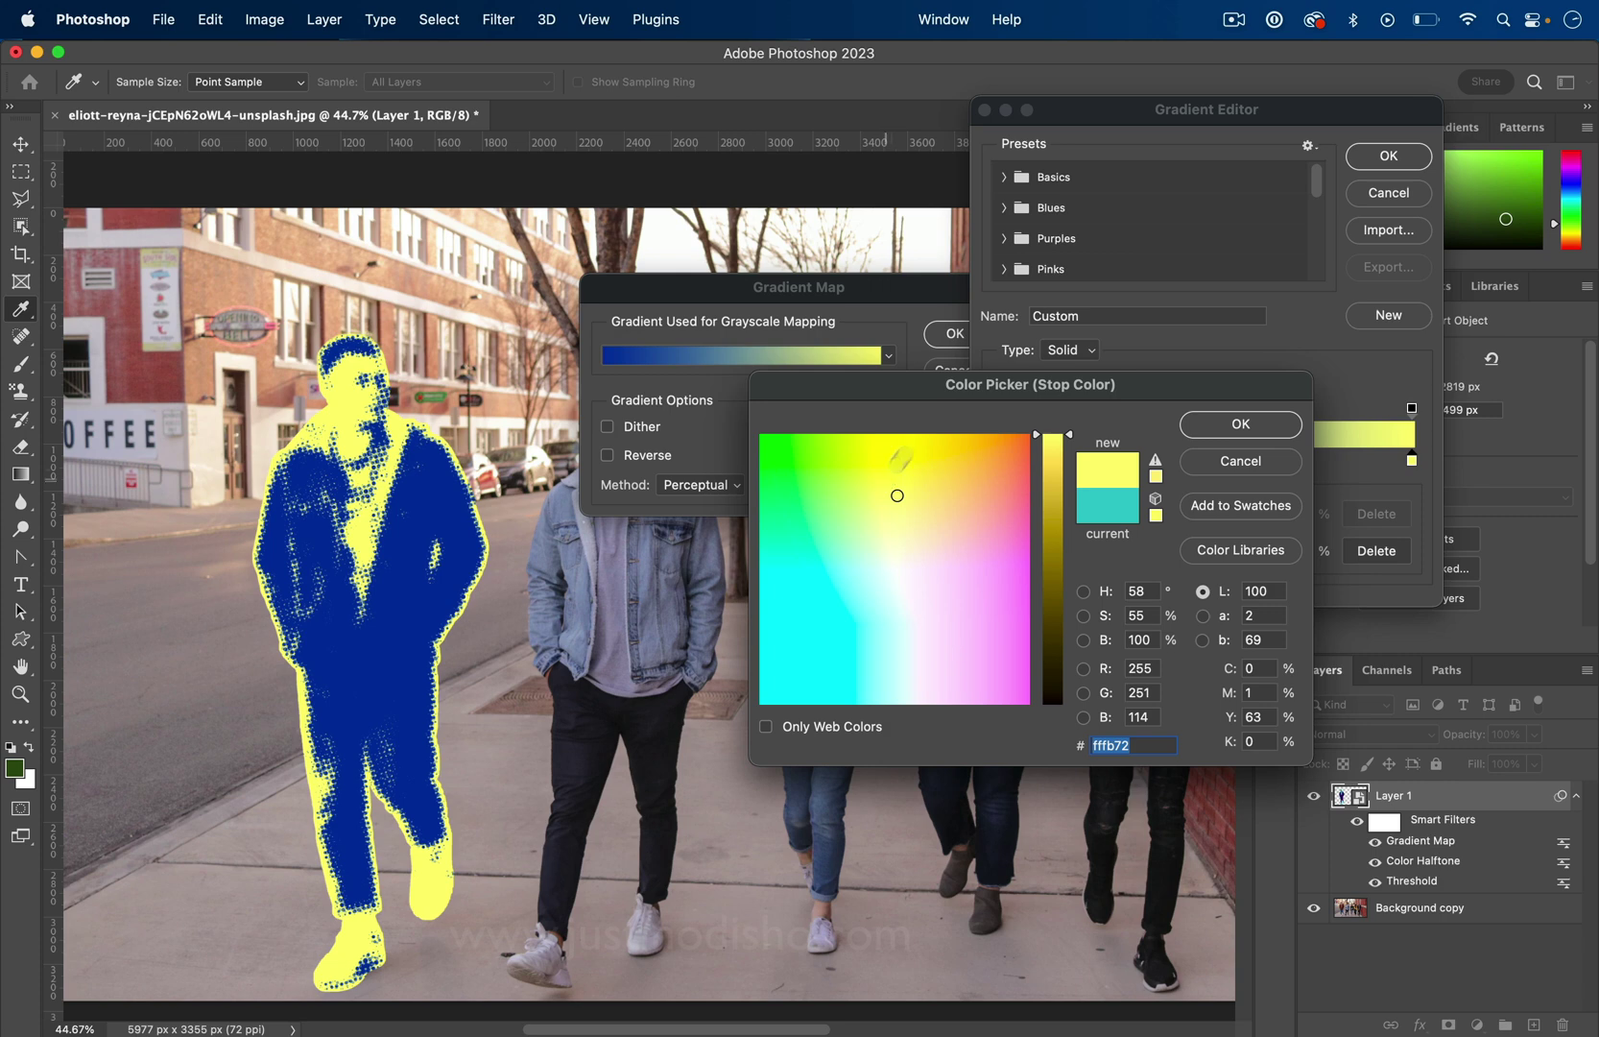
pyautogui.moveTo(944, 392); pyautogui.dragTo(834, 388)
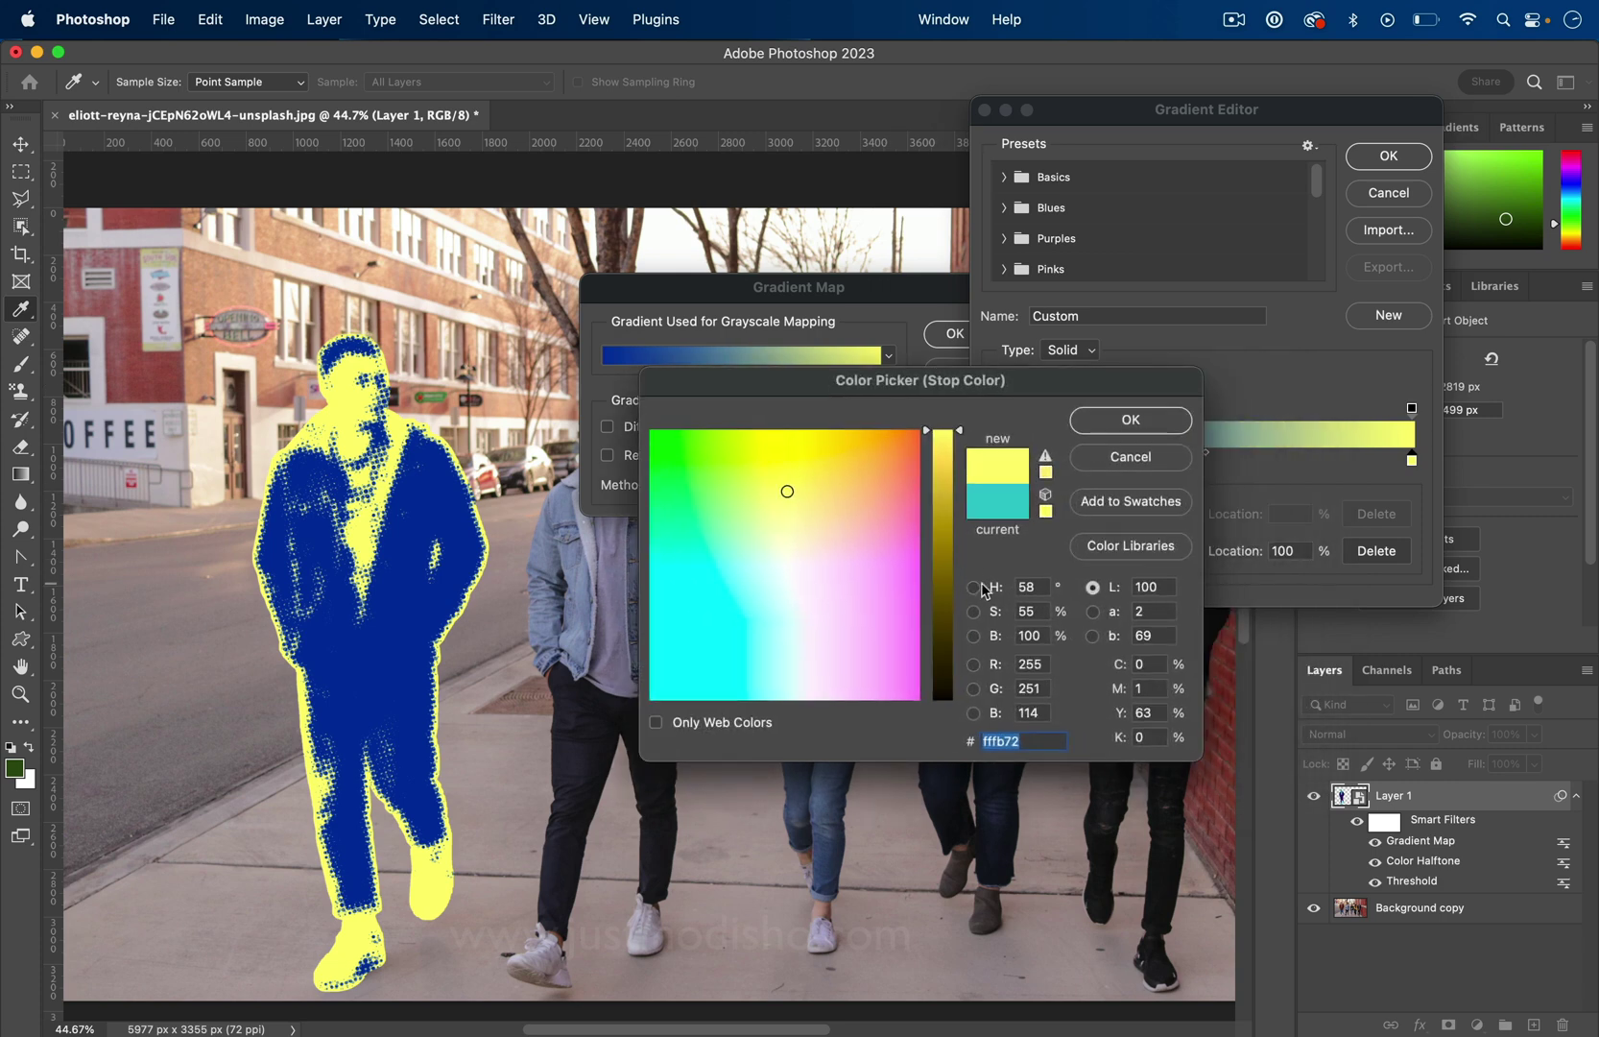
pyautogui.click(975, 587)
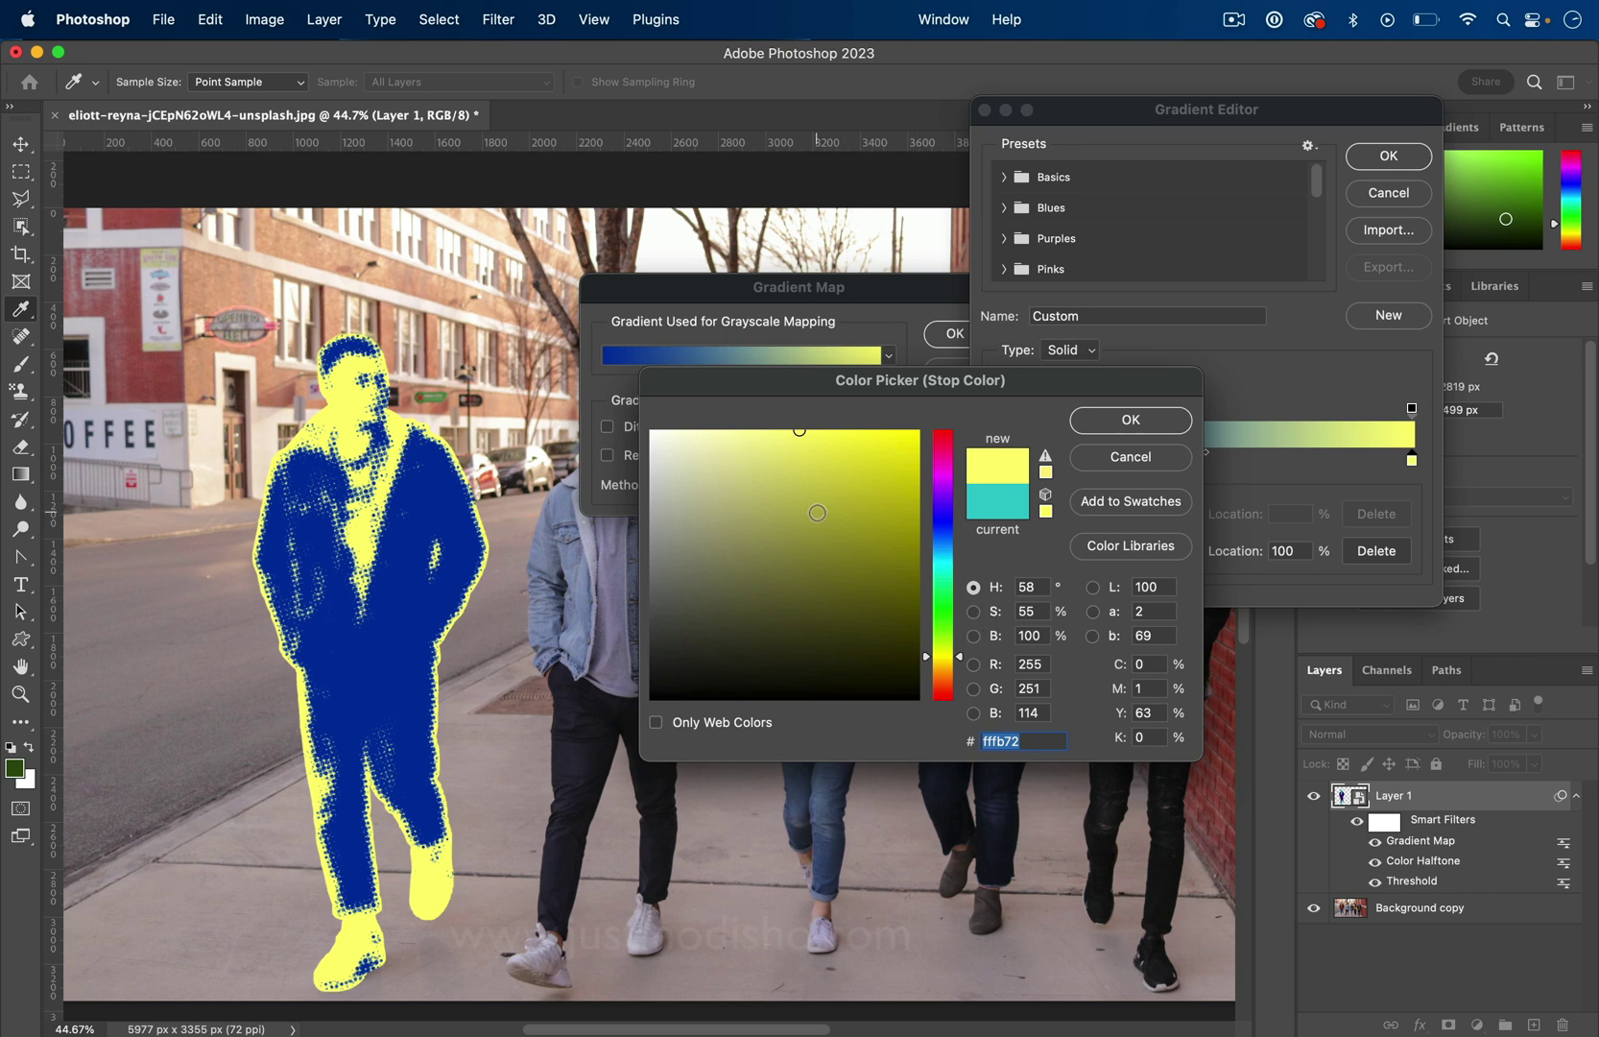
pyautogui.moveTo(817, 513)
pyautogui.mouseDown()
pyautogui.moveTo(814, 565)
pyautogui.moveTo(896, 517)
pyautogui.moveTo(908, 475)
pyautogui.mouseUp()
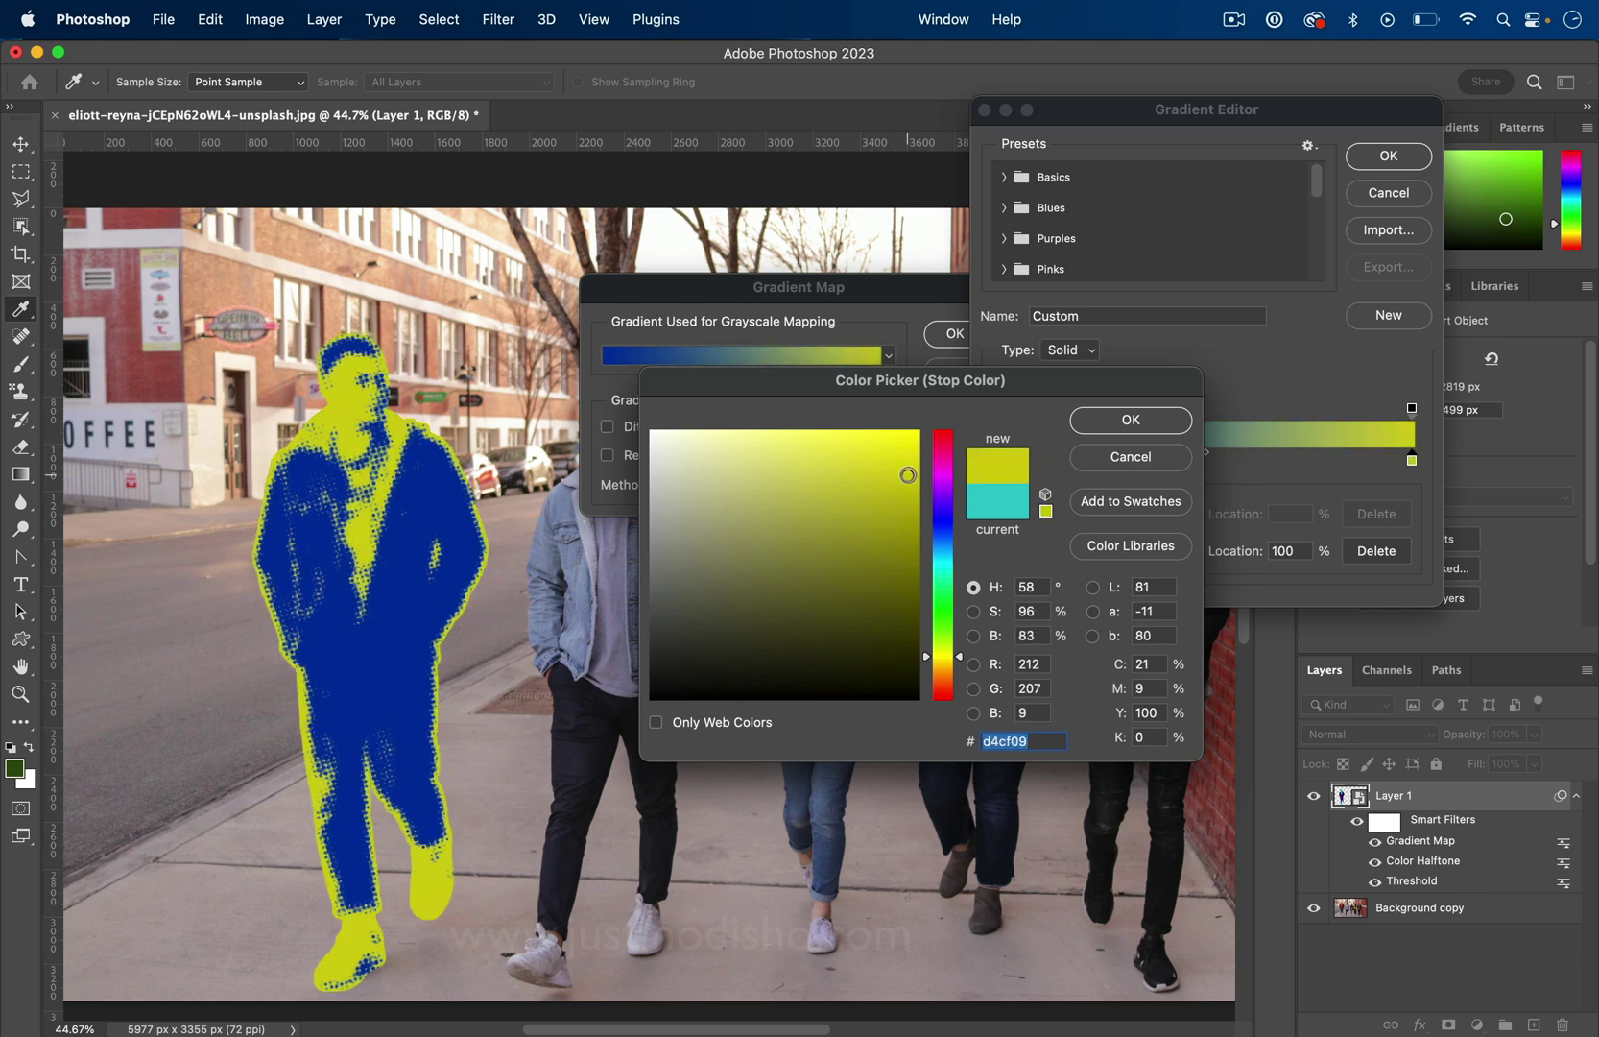
pyautogui.click(974, 612)
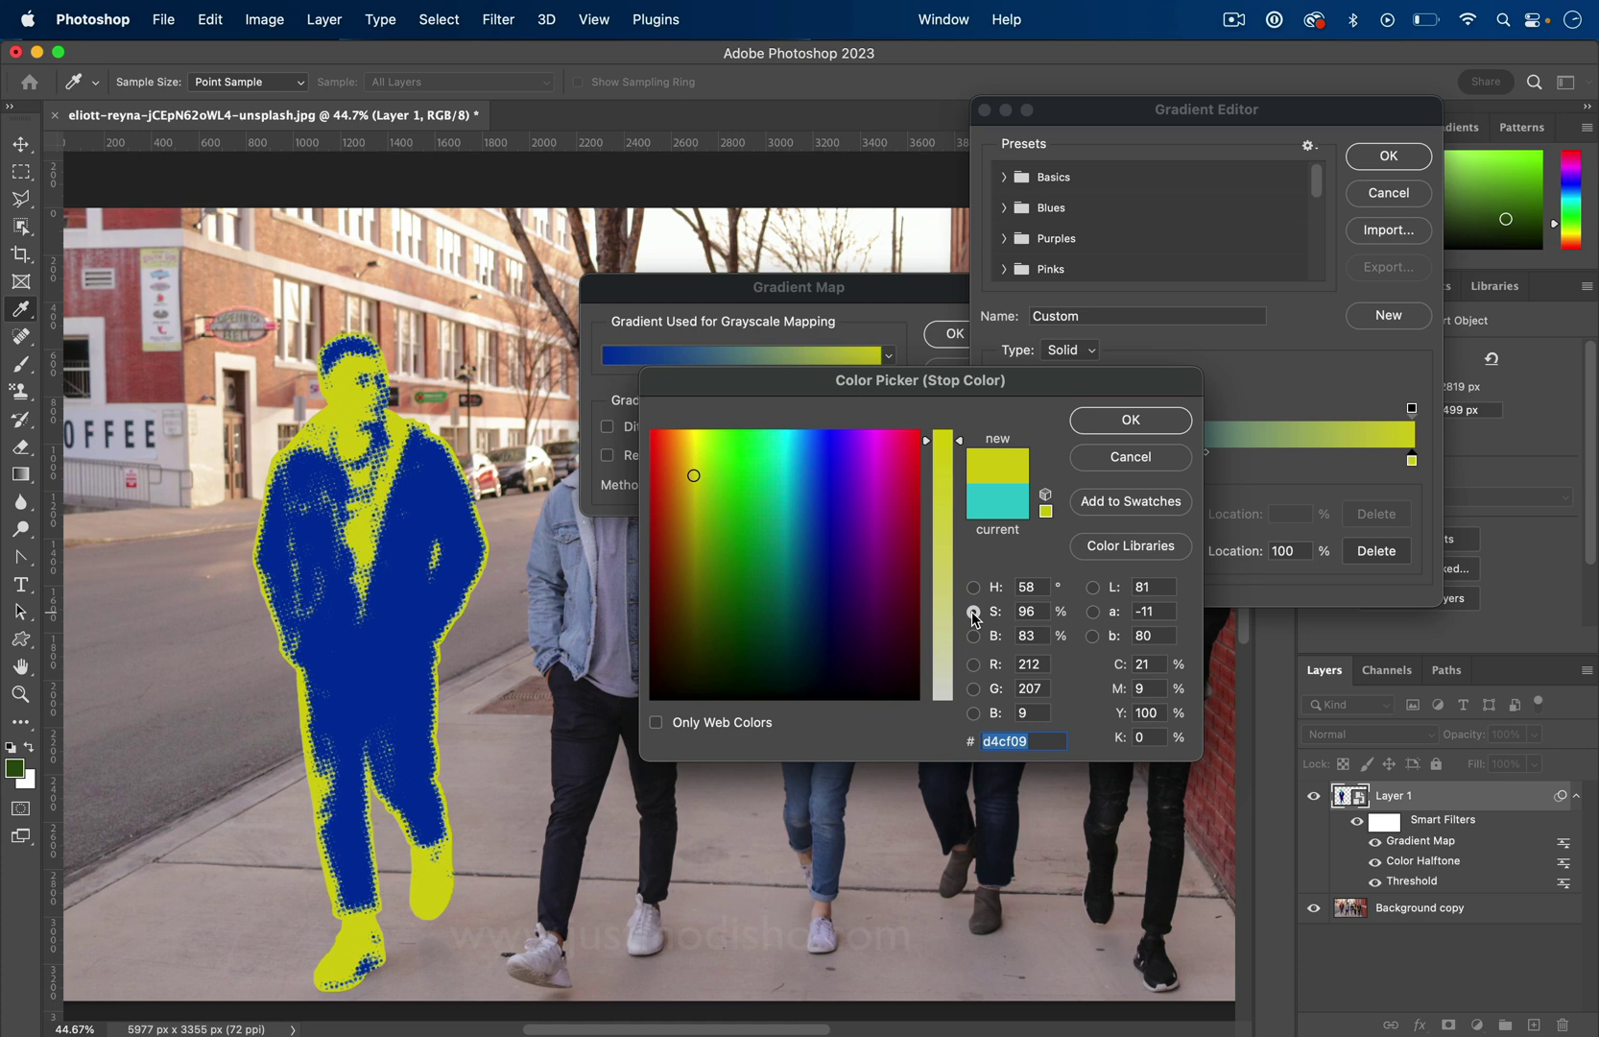
pyautogui.moveTo(948, 474); pyautogui.dragTo(950, 567)
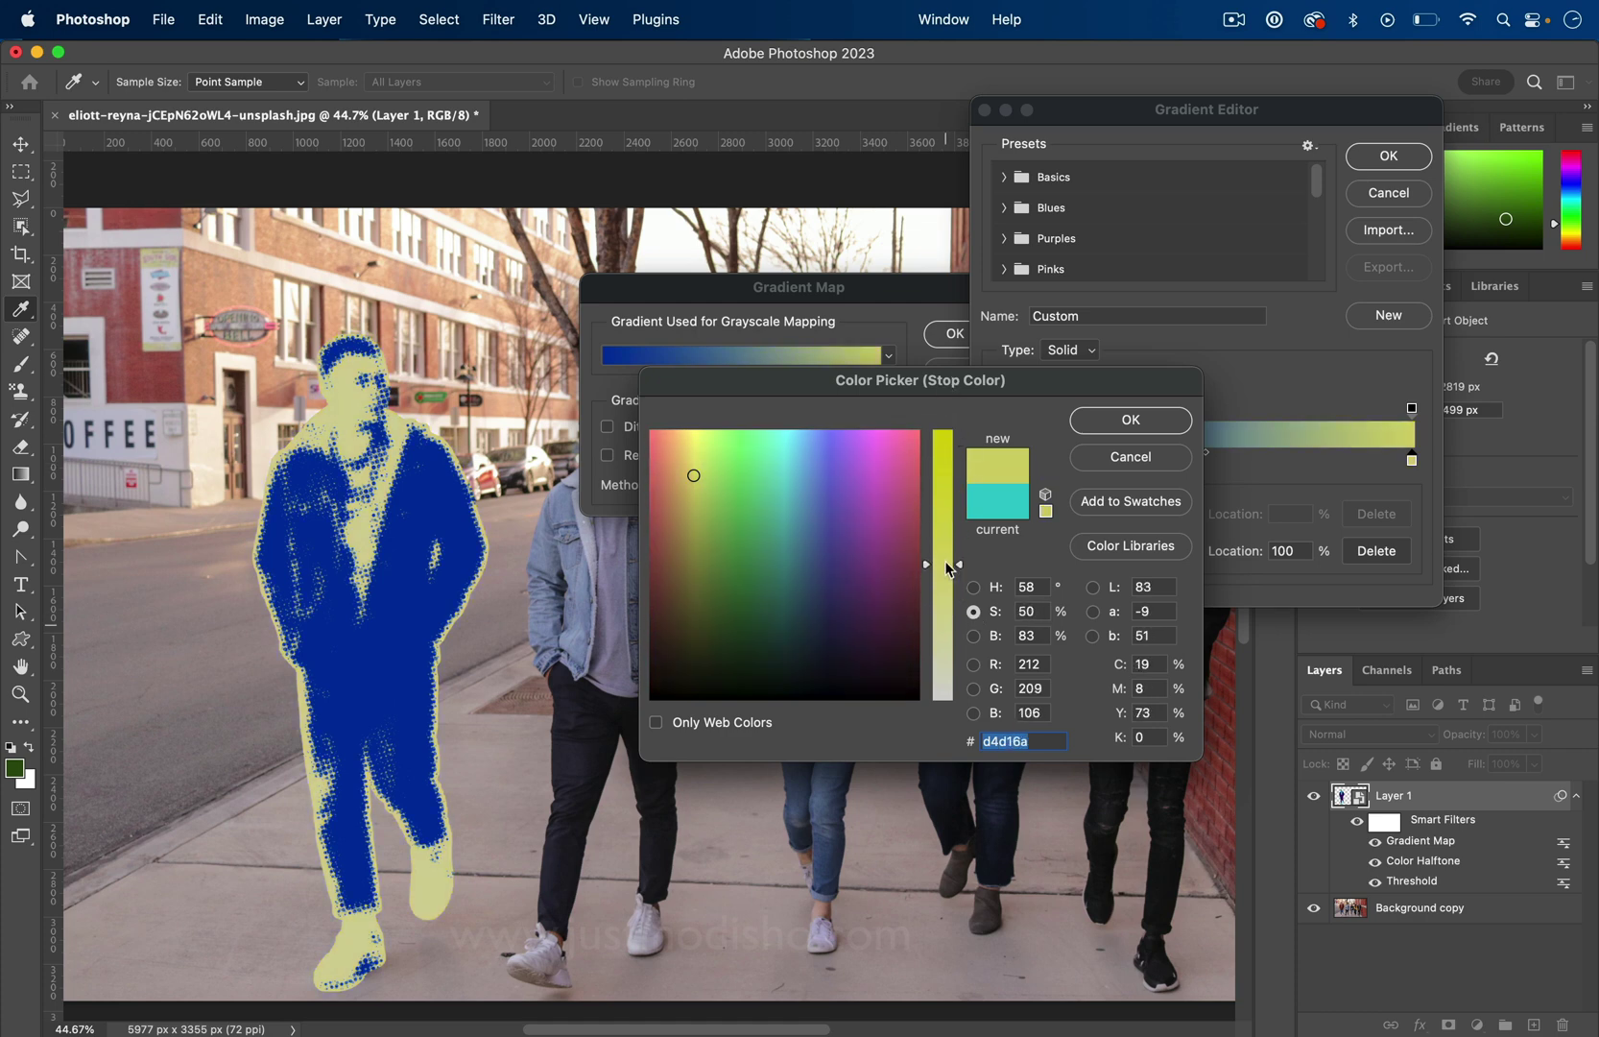
pyautogui.click(1093, 588)
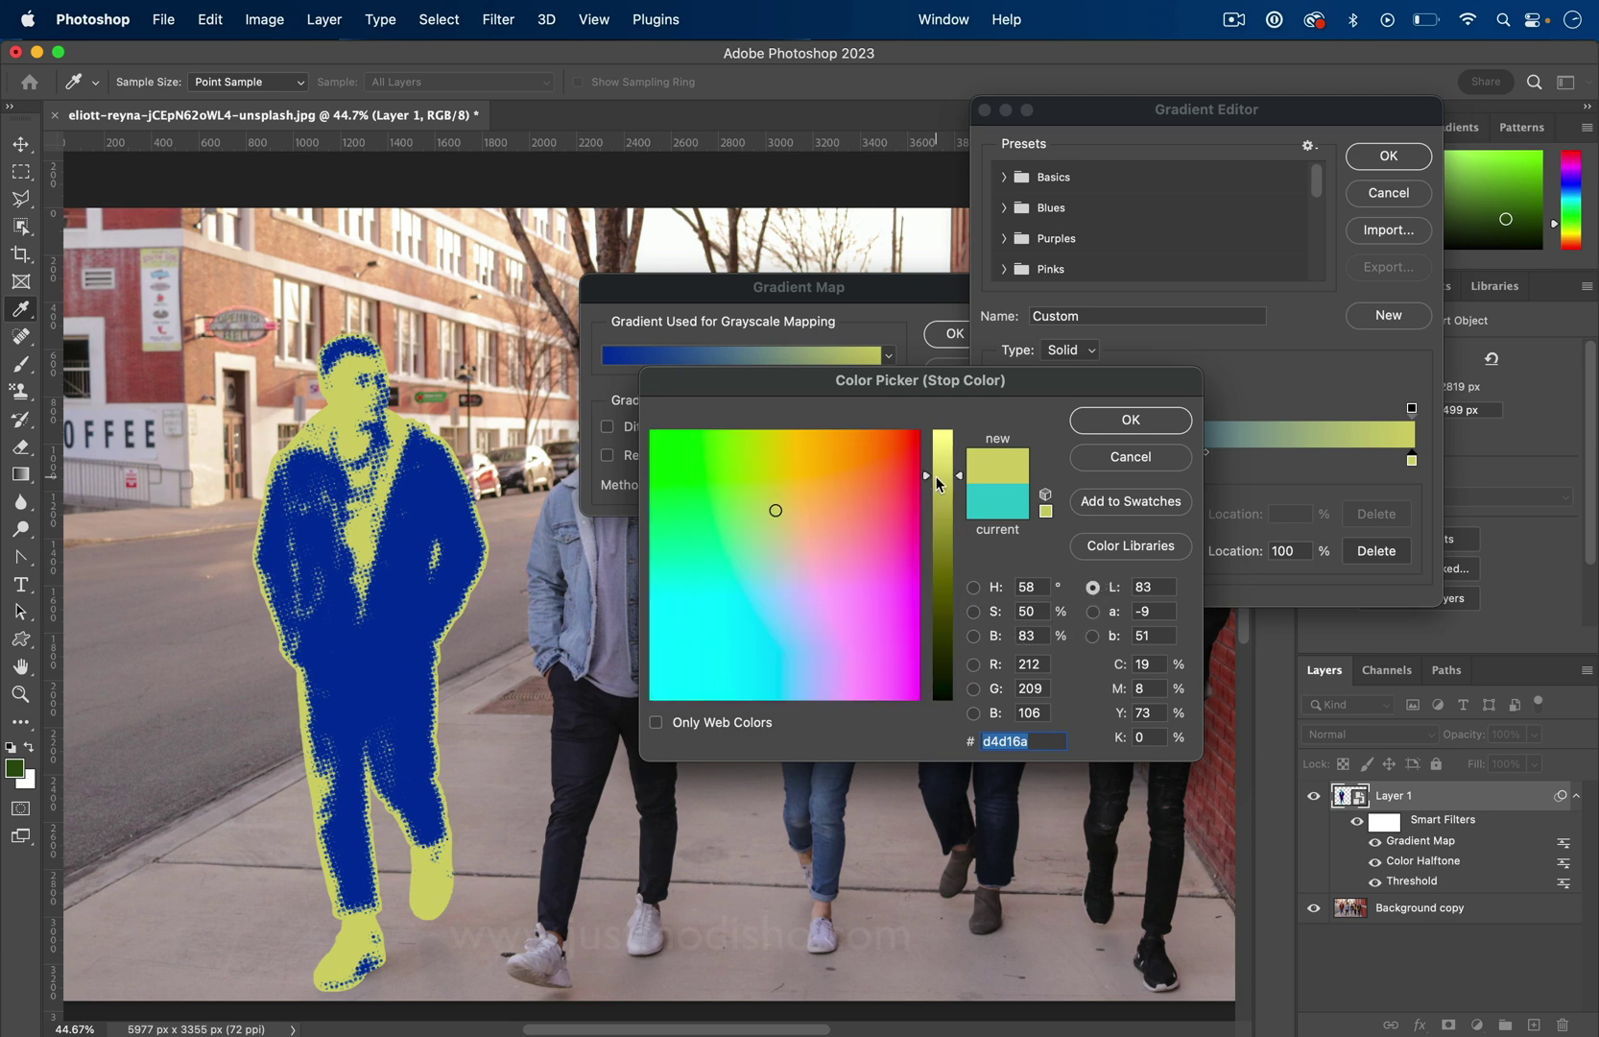
pyautogui.moveTo(938, 476); pyautogui.dragTo(947, 314)
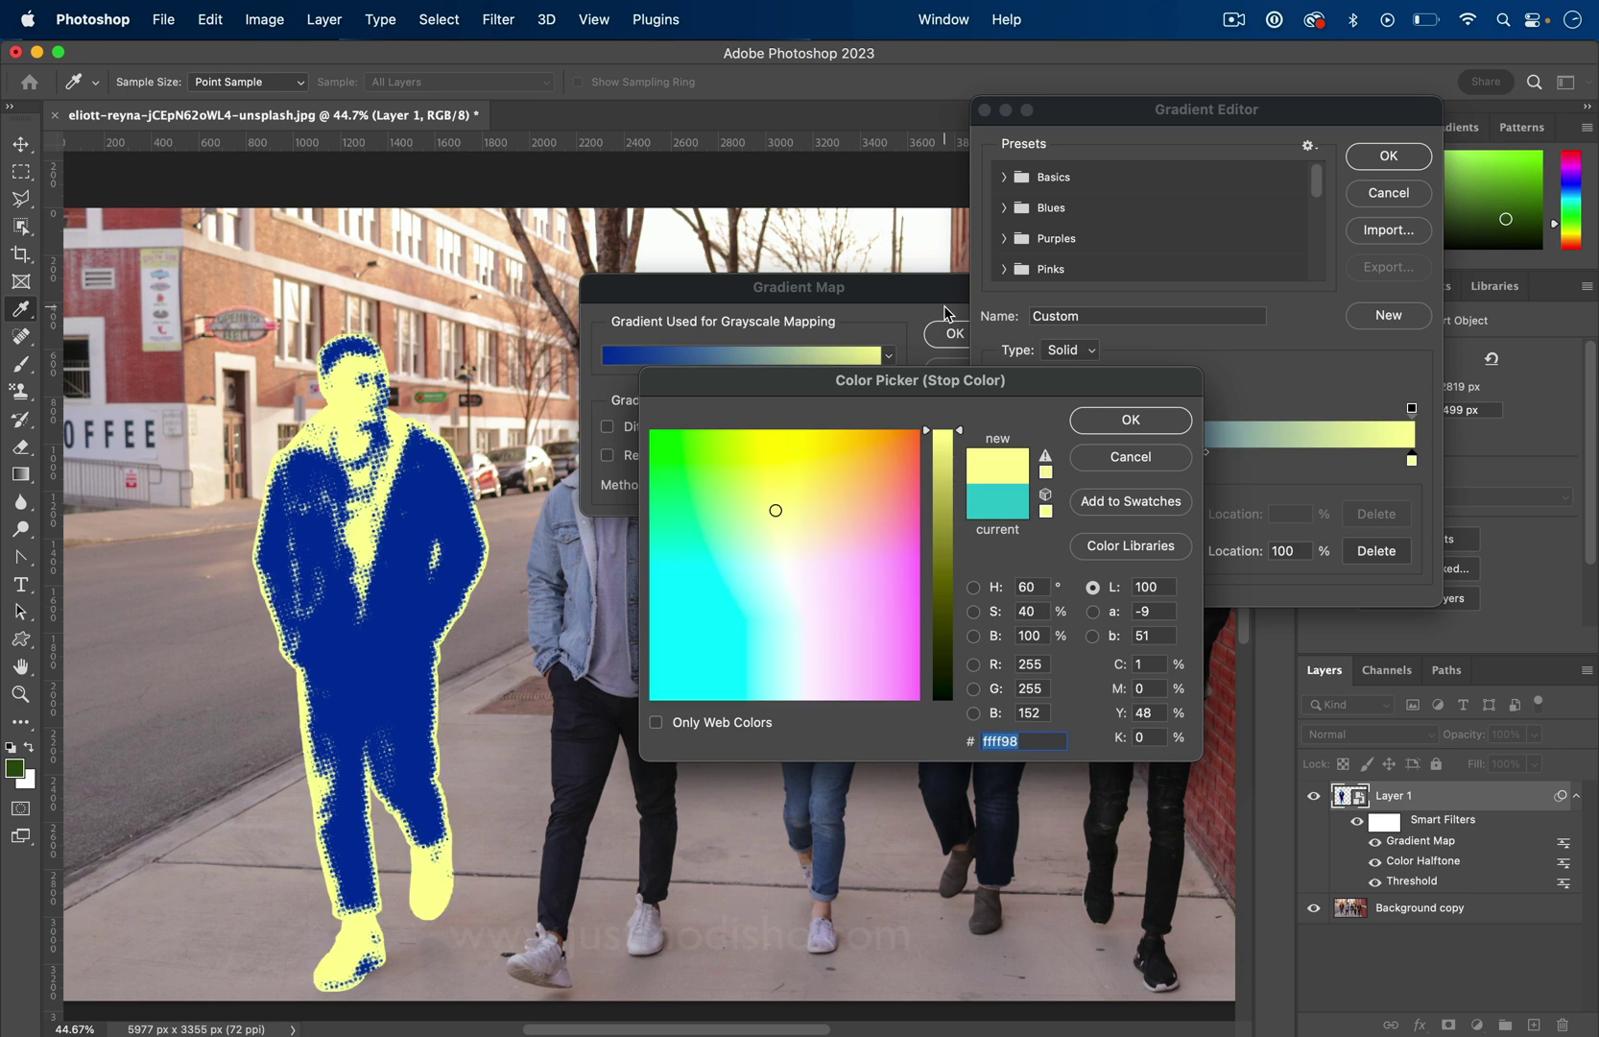
pyautogui.click(984, 588)
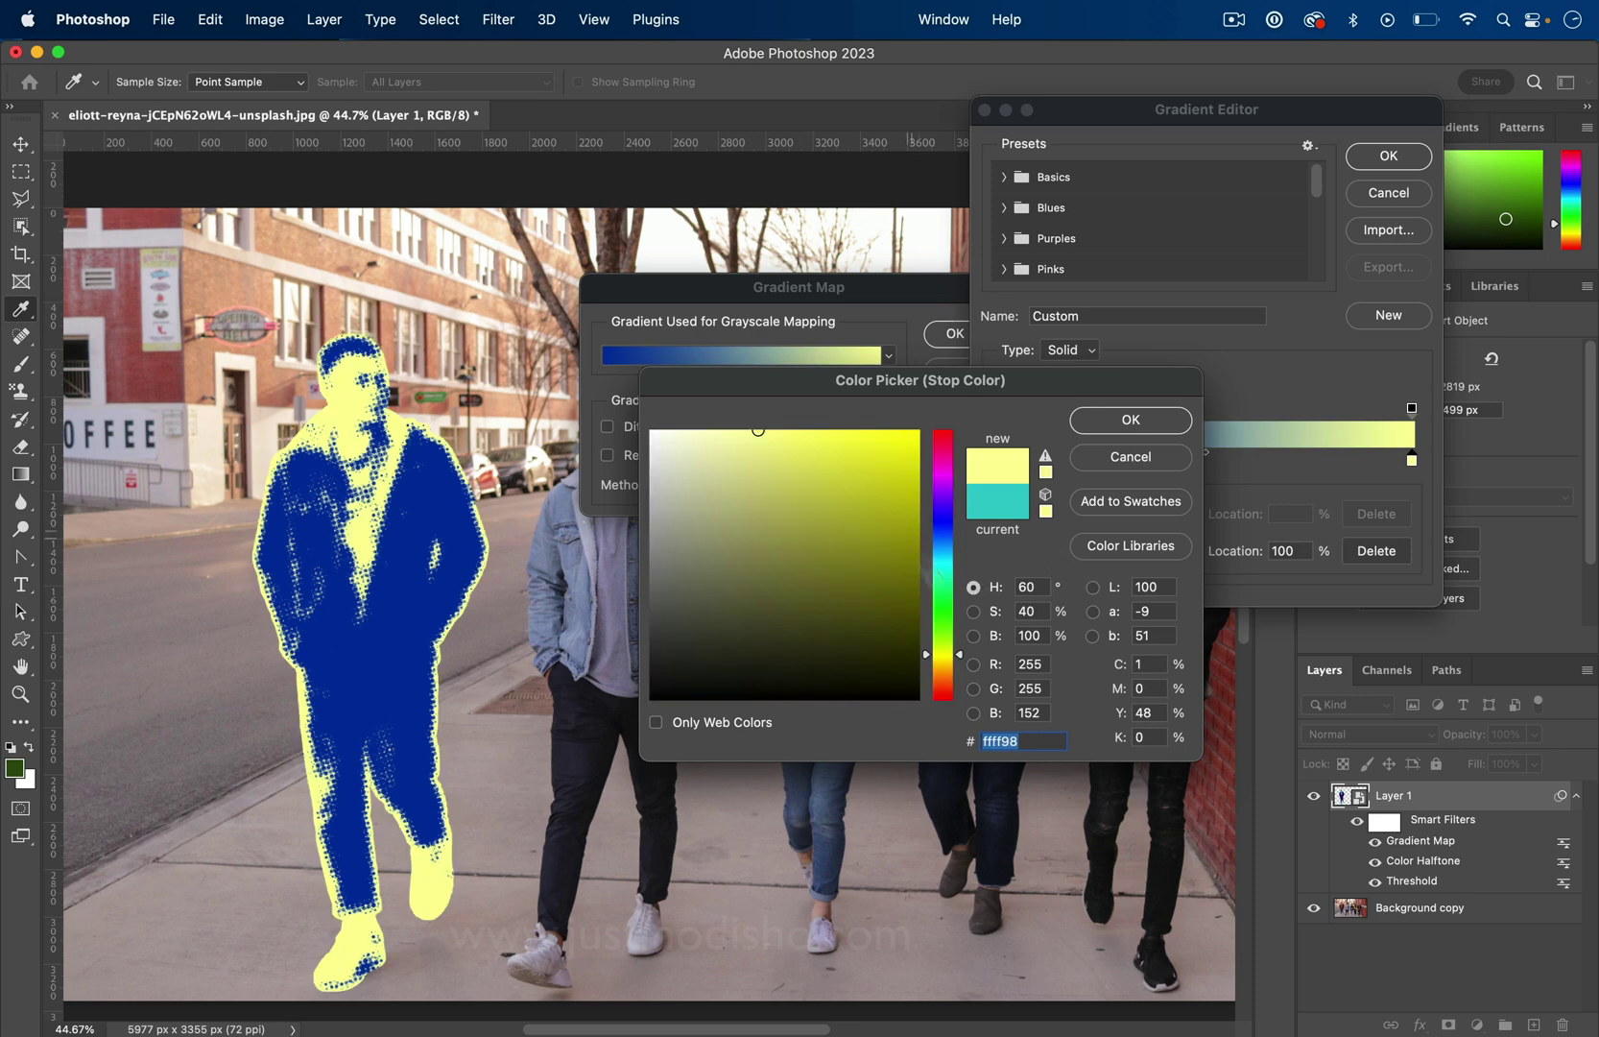
pyautogui.click(973, 611)
pyautogui.click(973, 635)
pyautogui.click(974, 589)
pyautogui.click(1093, 587)
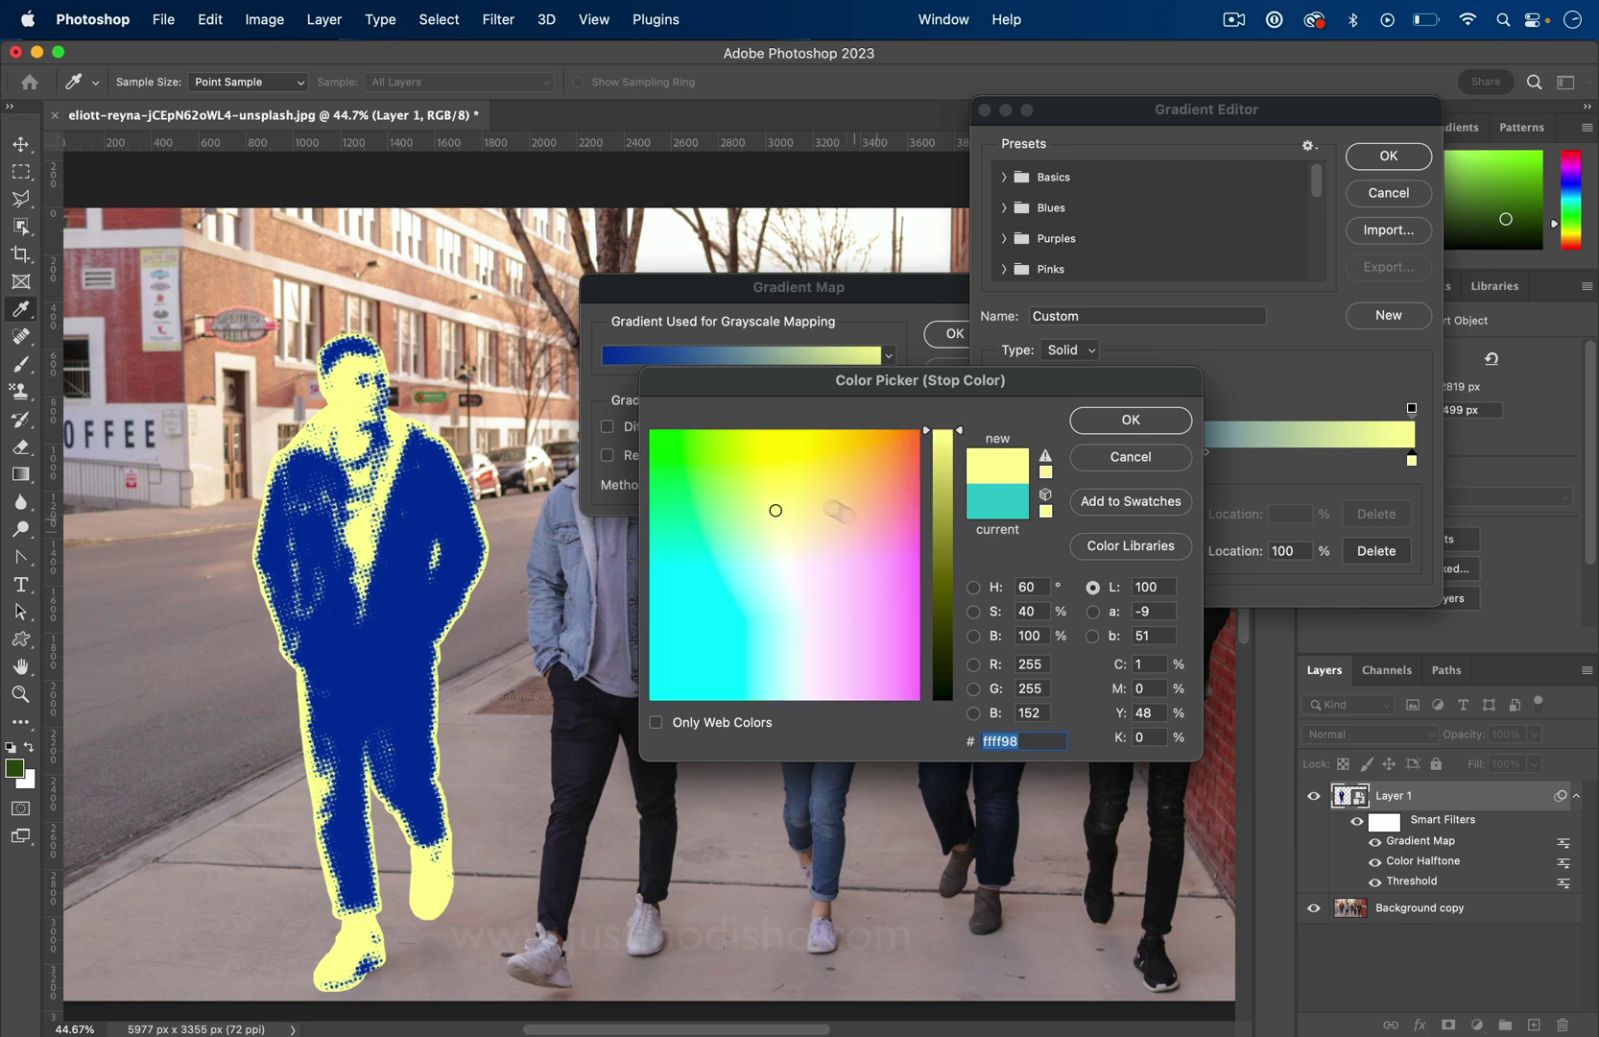
pyautogui.click(973, 588)
pyautogui.click(1130, 421)
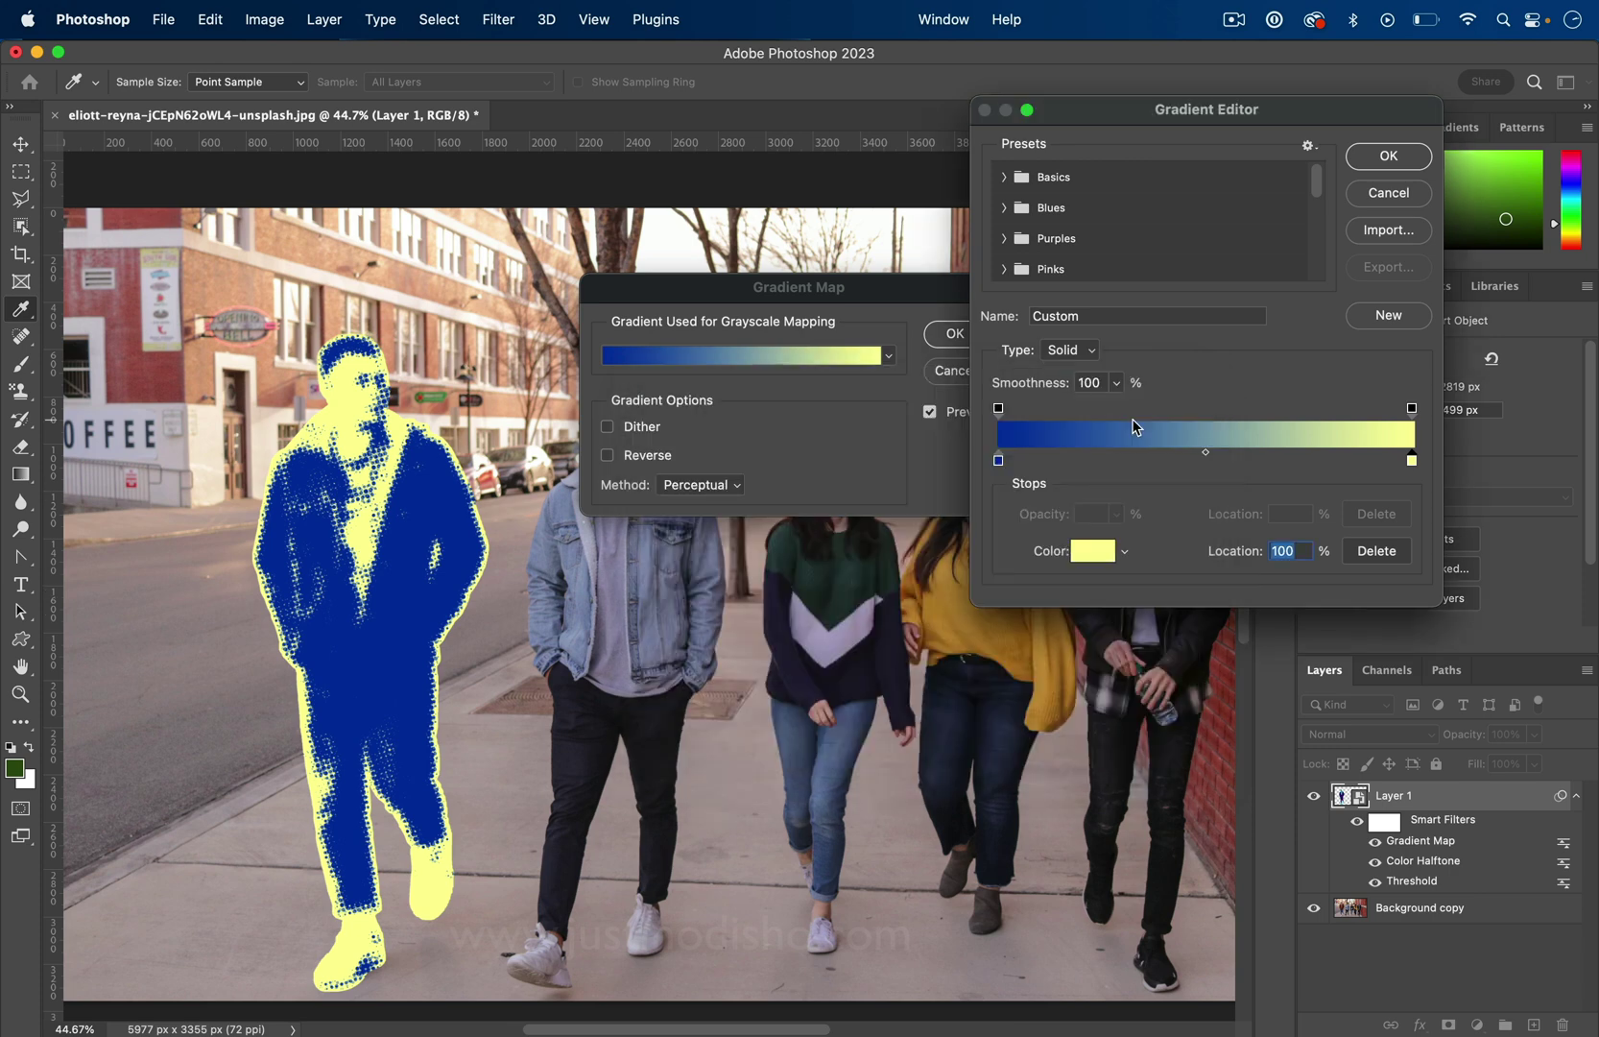
# - Keep the edited gradient and briefly test the Reverse option before turning it off
pyautogui.click(1388, 156)
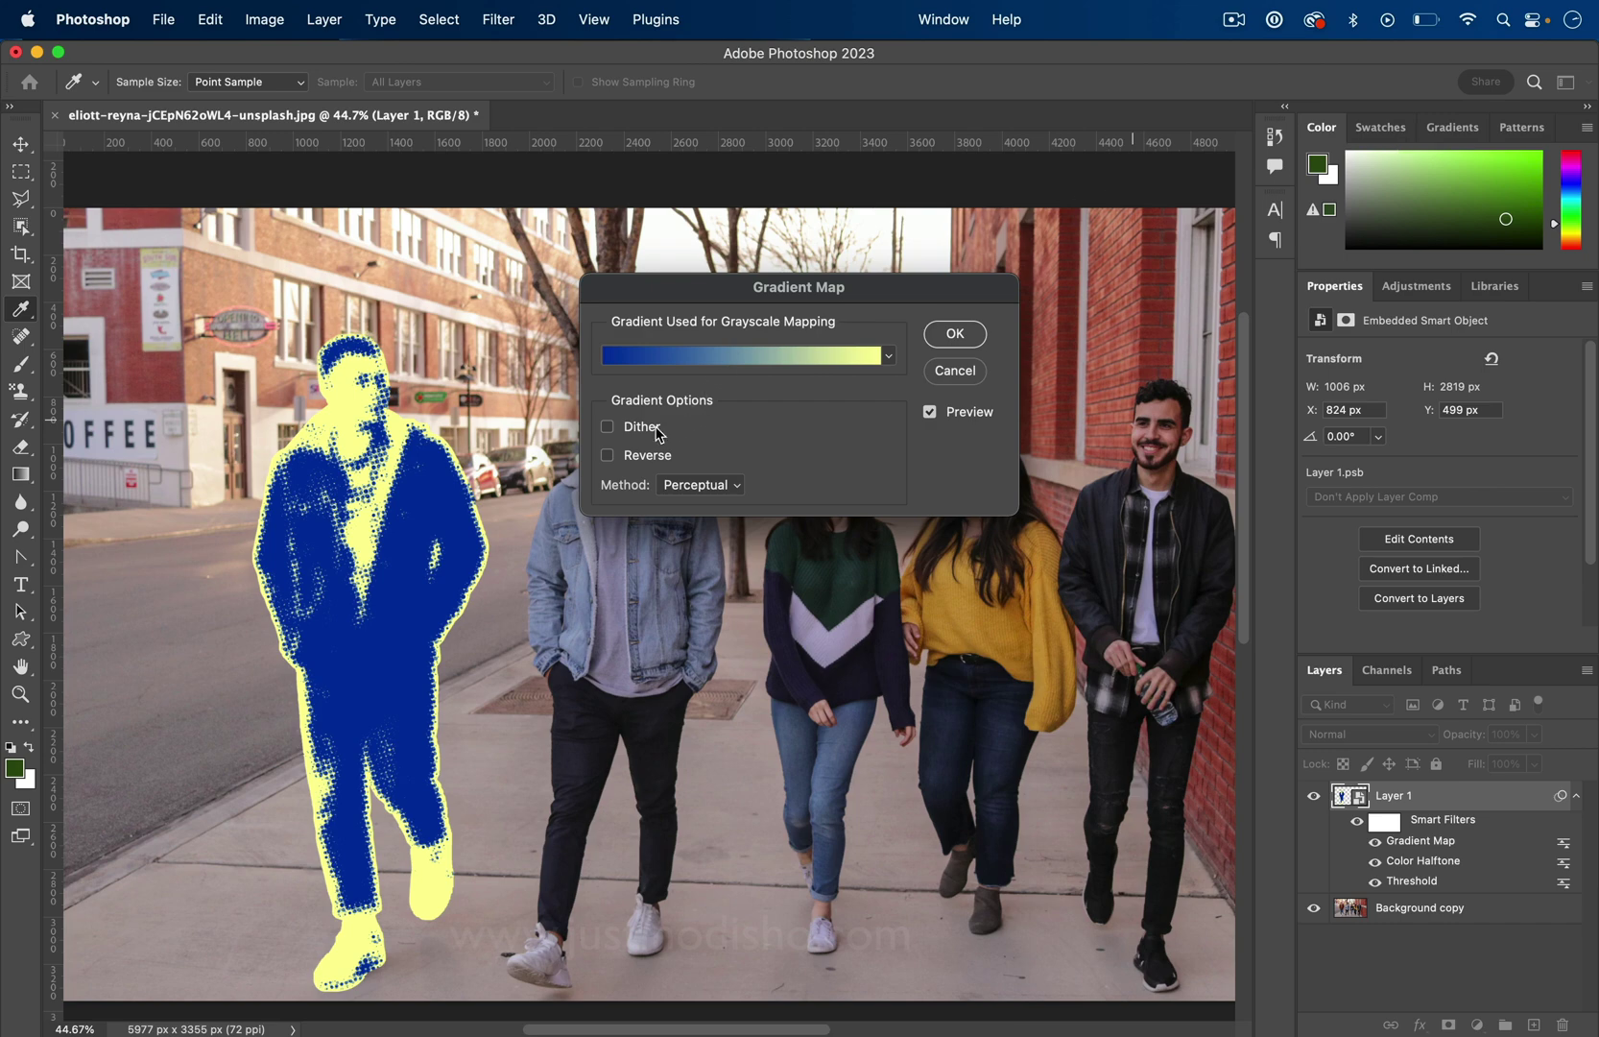
pyautogui.click(606, 460)
pyautogui.click(607, 460)
# - Add a magenta d213d4 stop at 32% to the gradient and apply the Gradient Map
pyautogui.click(710, 358)
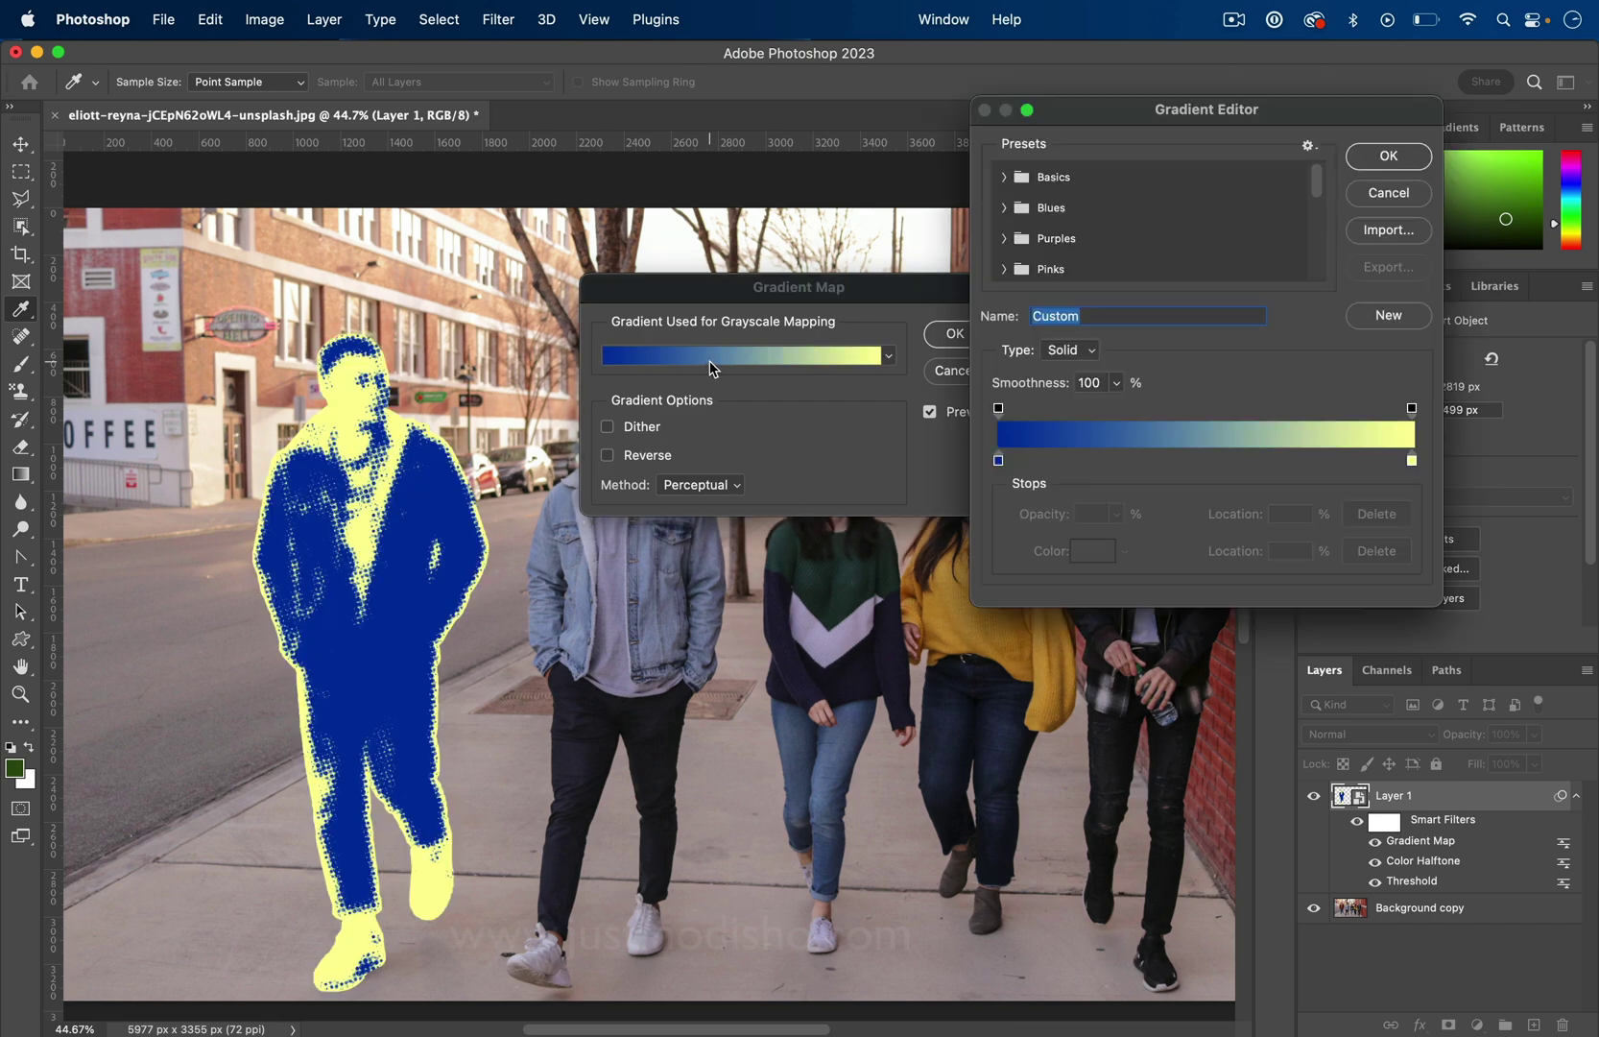
pyautogui.click(1199, 468)
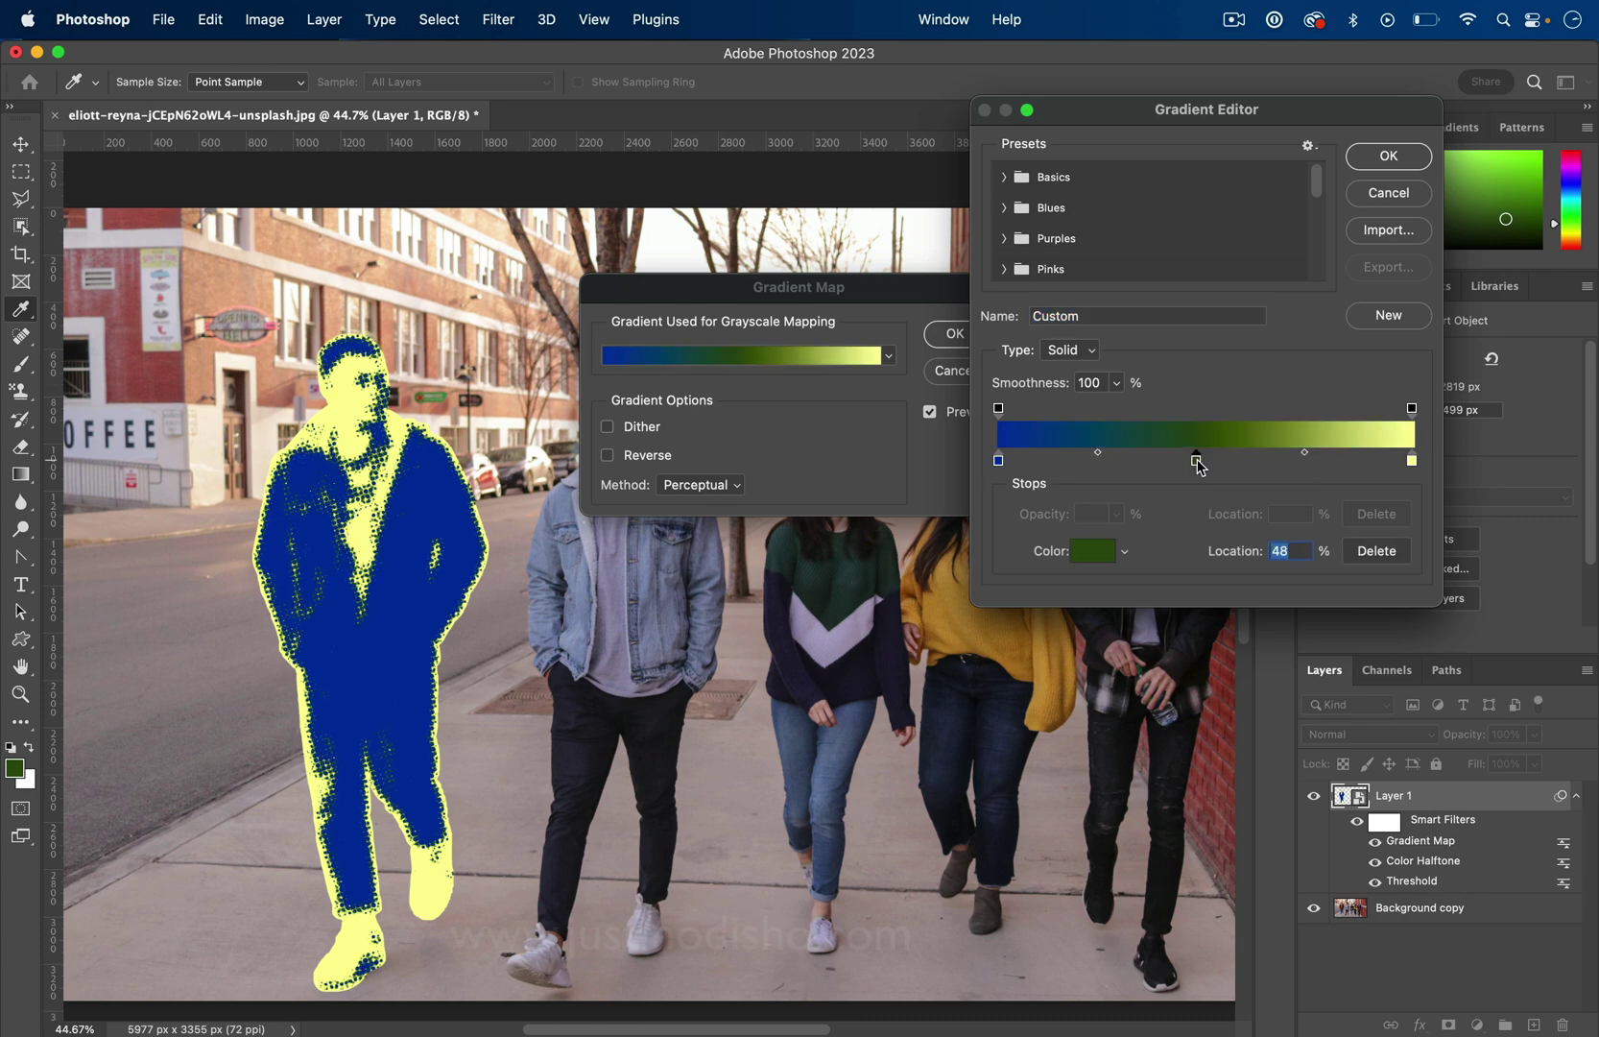
pyautogui.moveTo(1199, 468); pyautogui.dragTo(1135, 467)
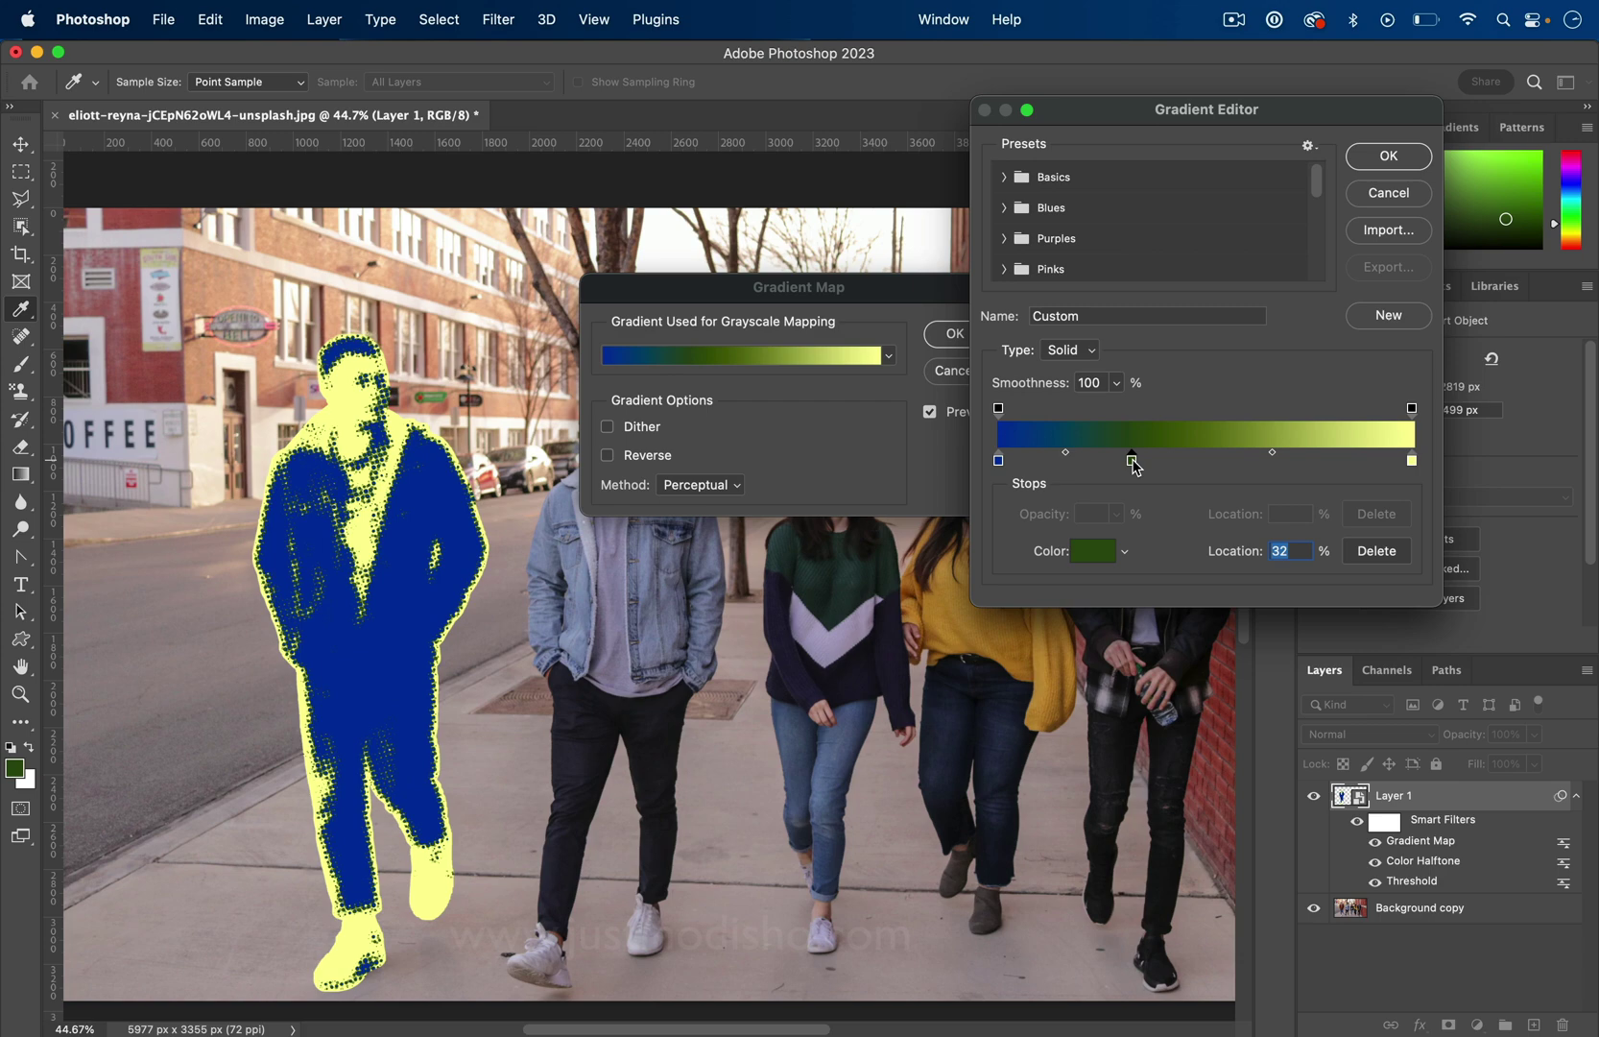
pyautogui.doubleClick(1133, 462)
pyautogui.click(895, 475)
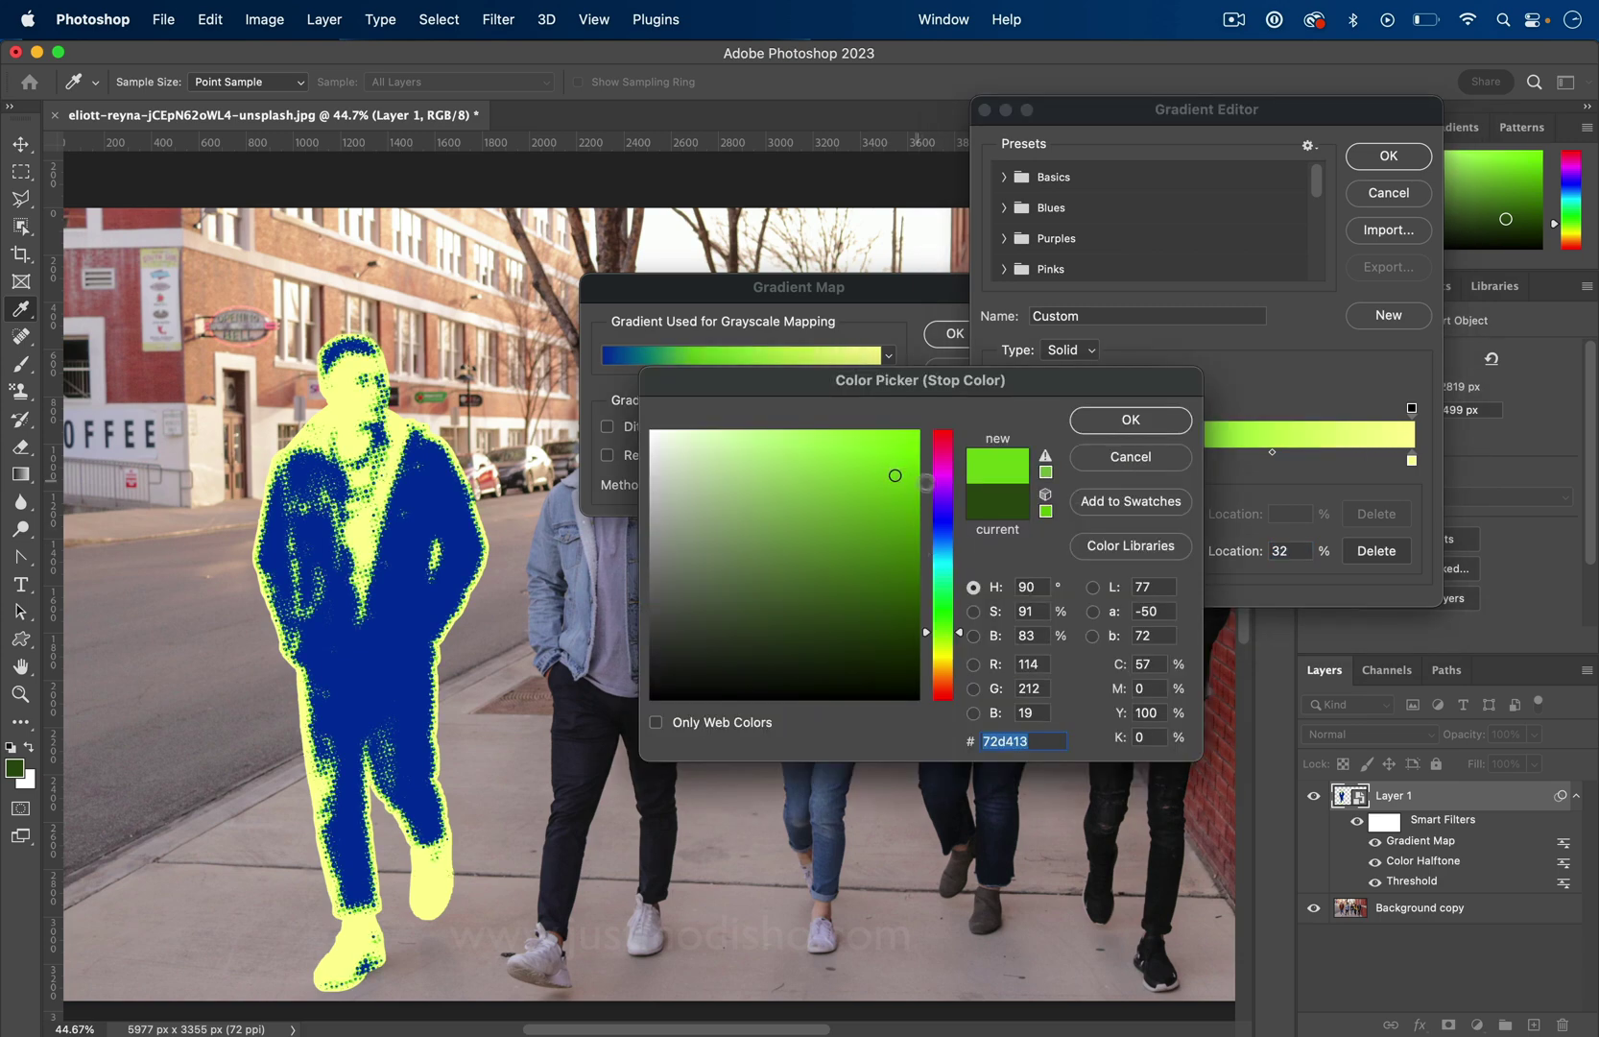
pyautogui.click(949, 475)
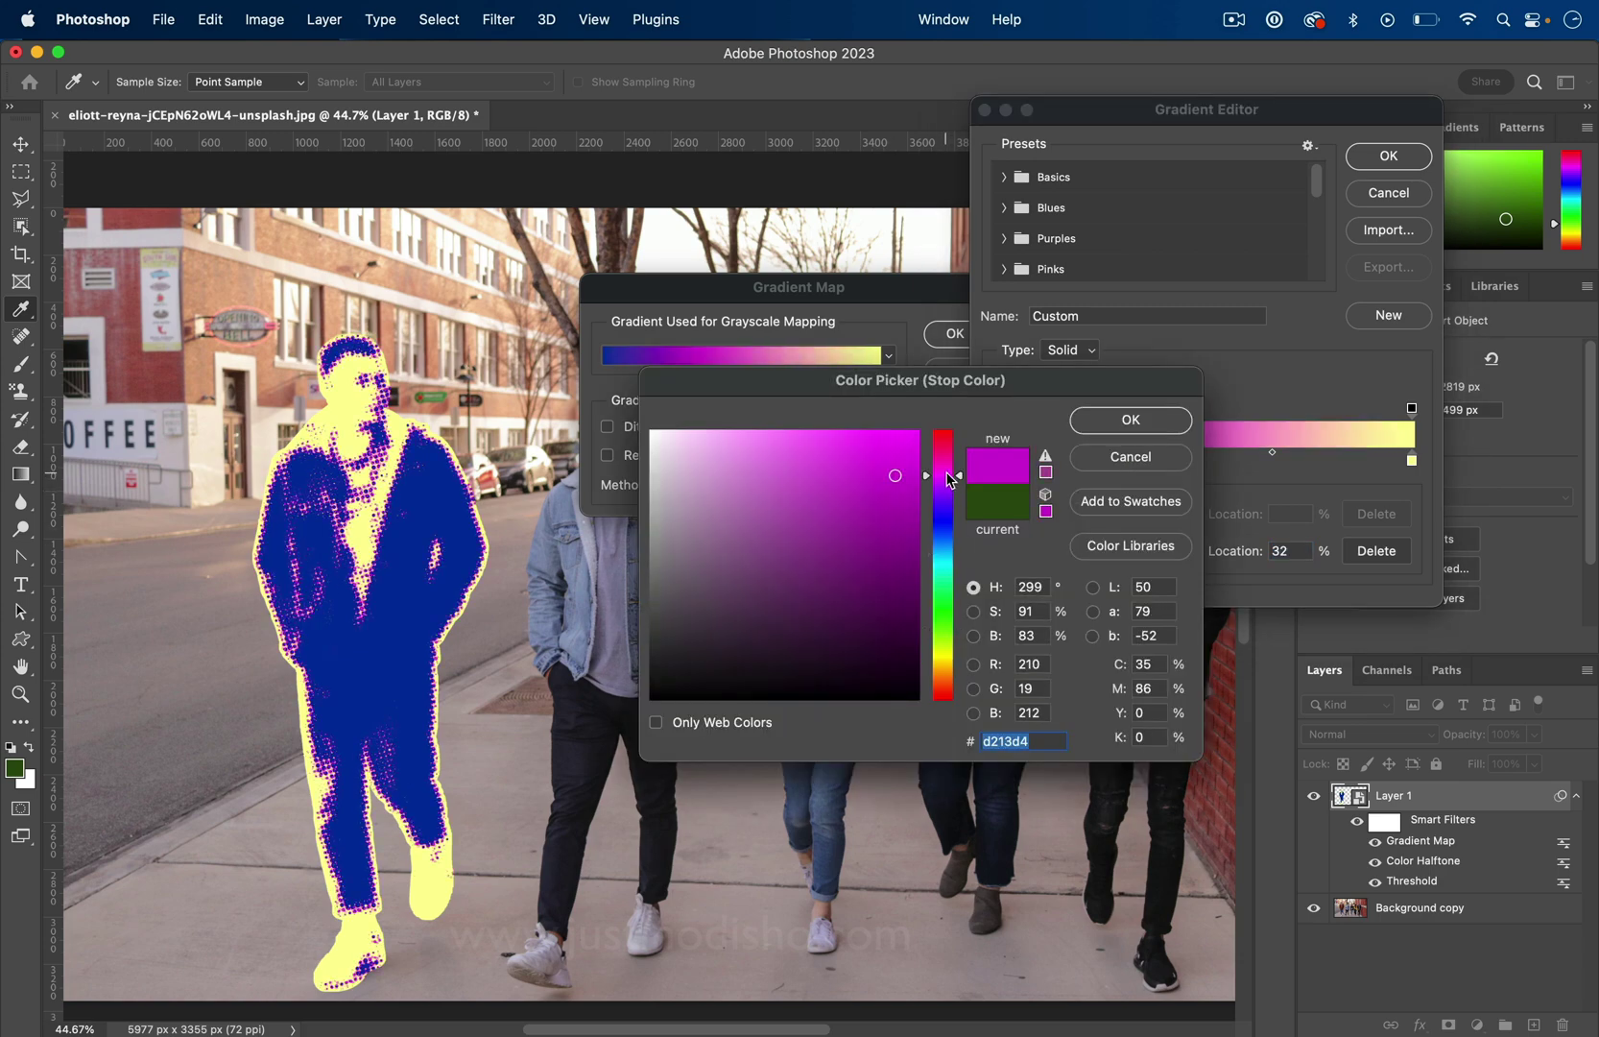
pyautogui.click(1115, 425)
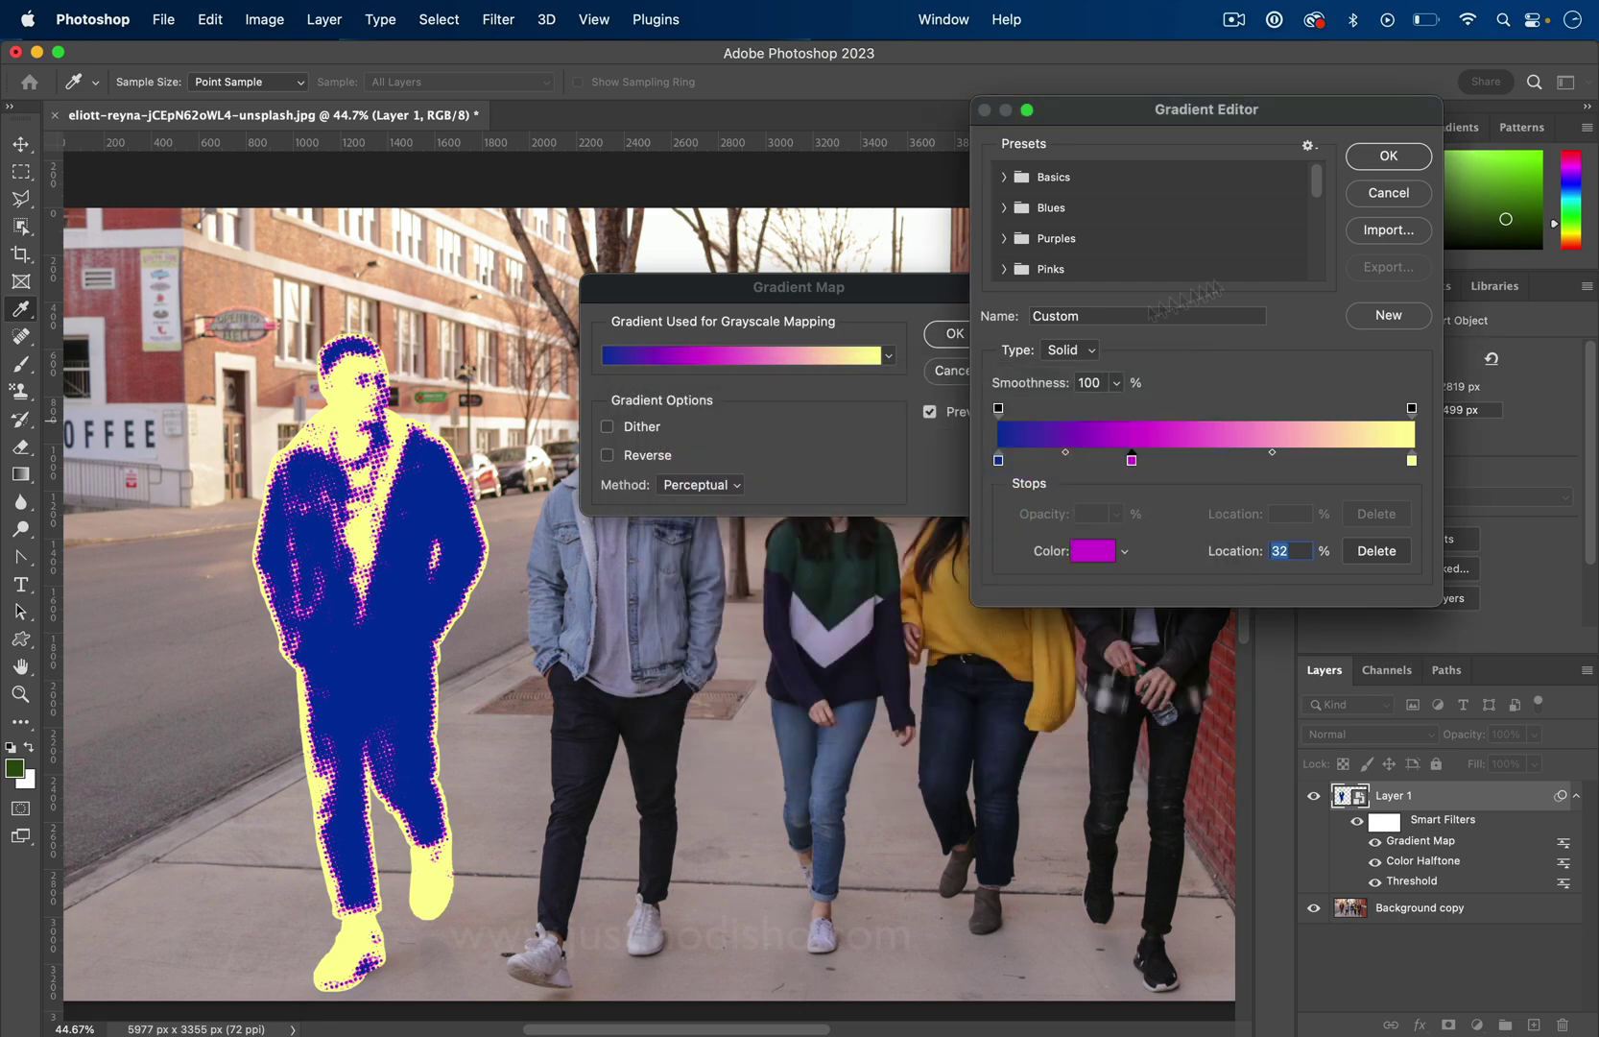
pyautogui.click(1396, 155)
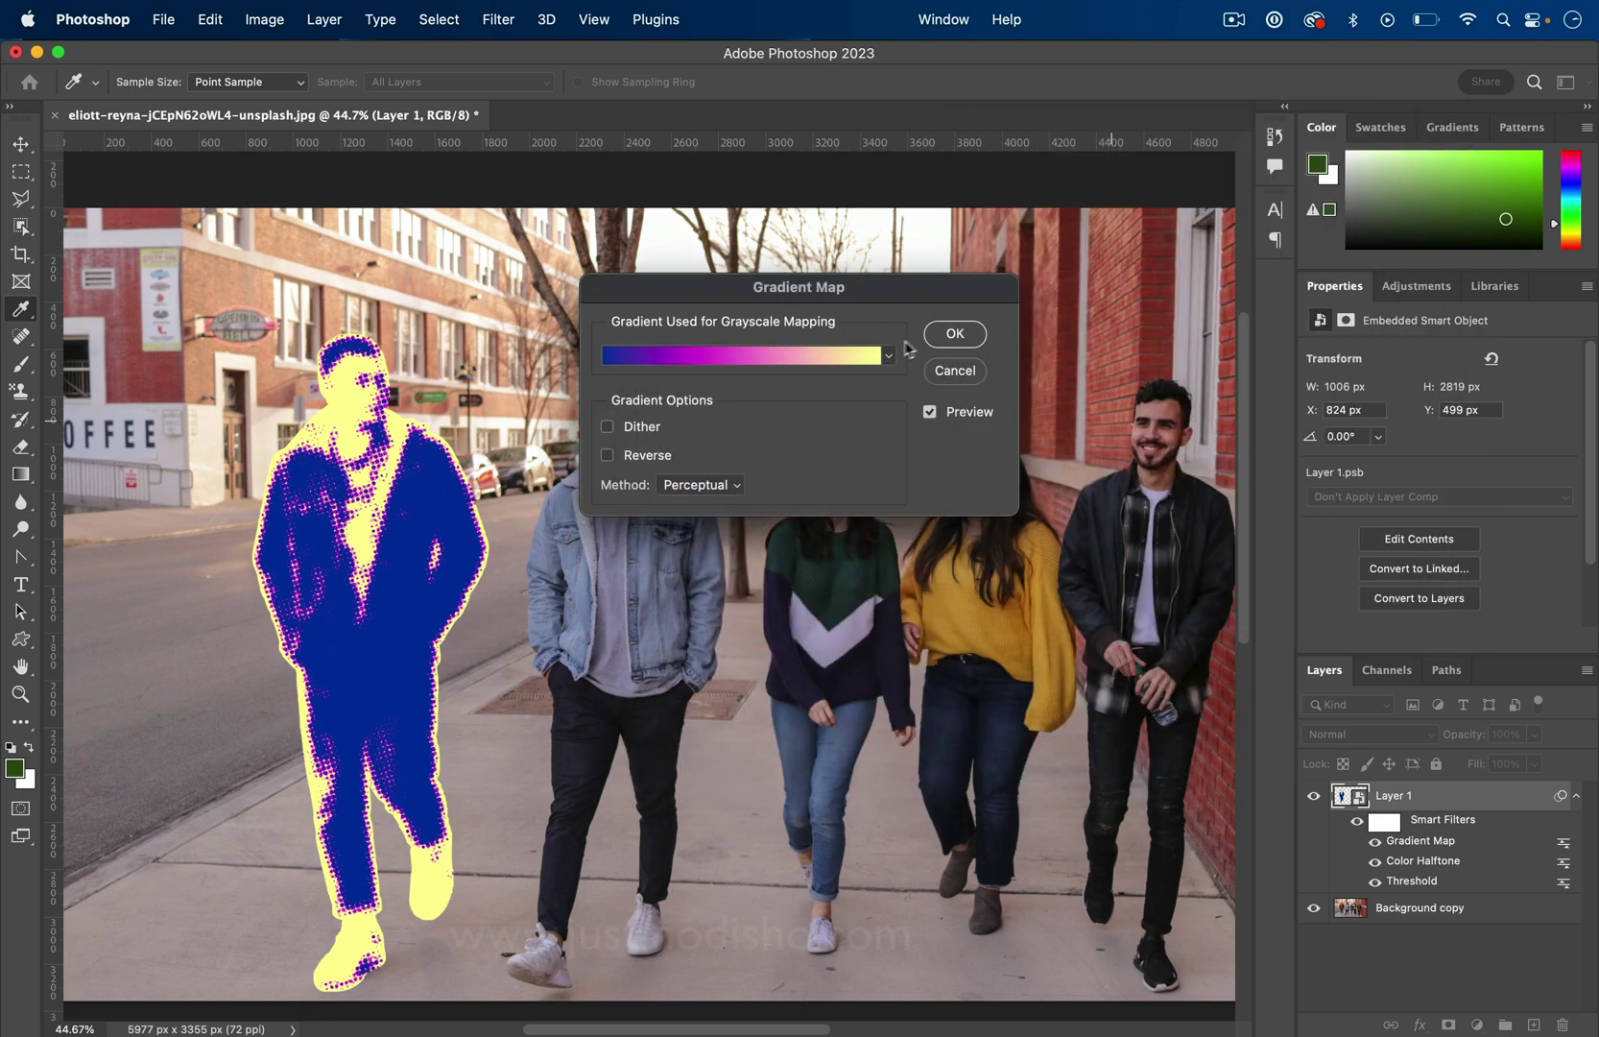
pyautogui.click(941, 336)
# - Add a 25 px white outside Stroke effect to Layer 1 through Blending Options
pyautogui.scroll(5, 312, 439)
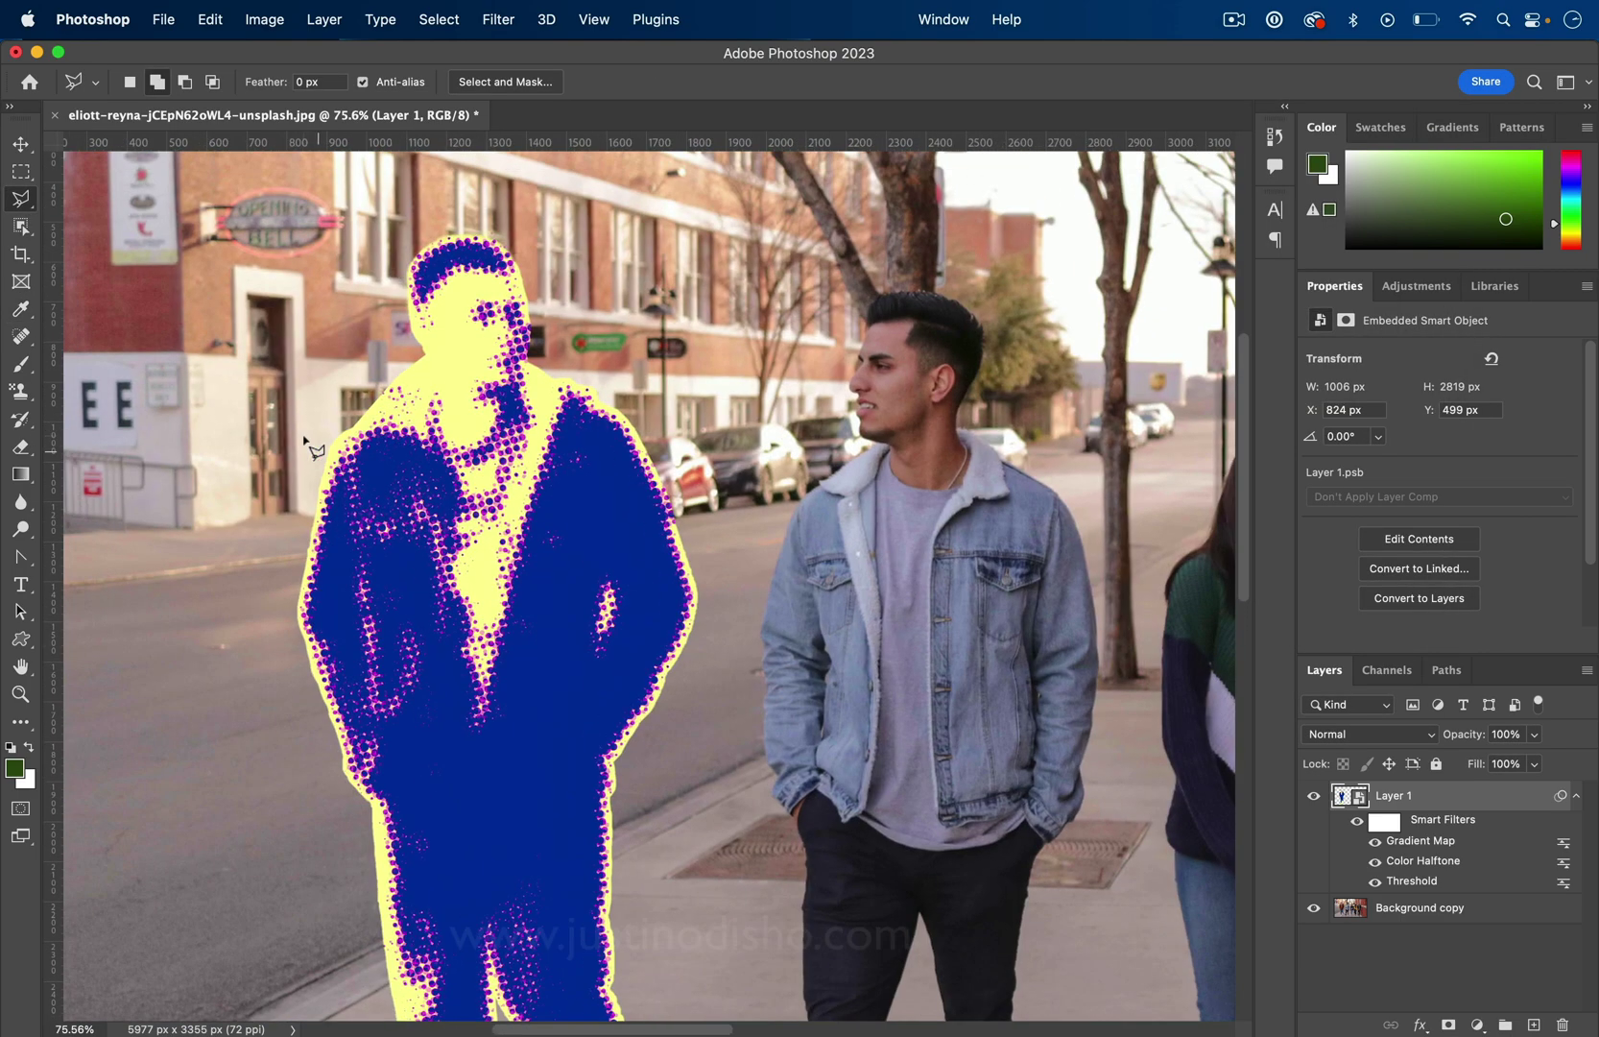
pyautogui.scroll(-5, 305, 441)
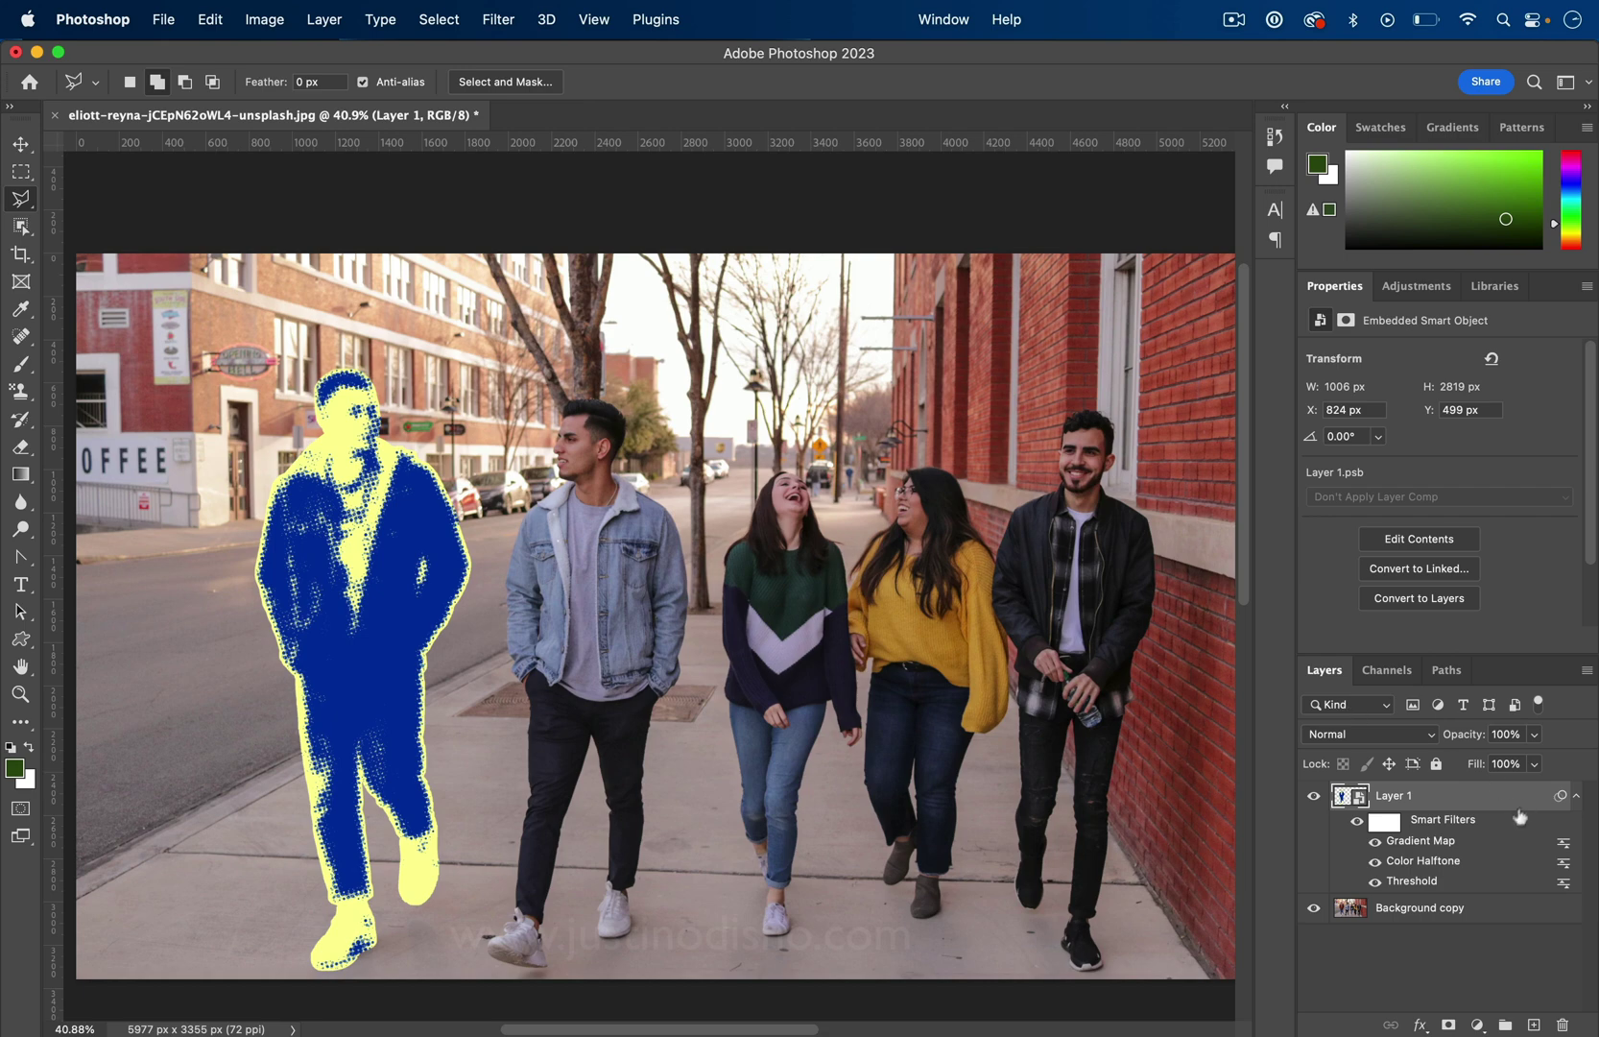
pyautogui.rightClick(1438, 801)
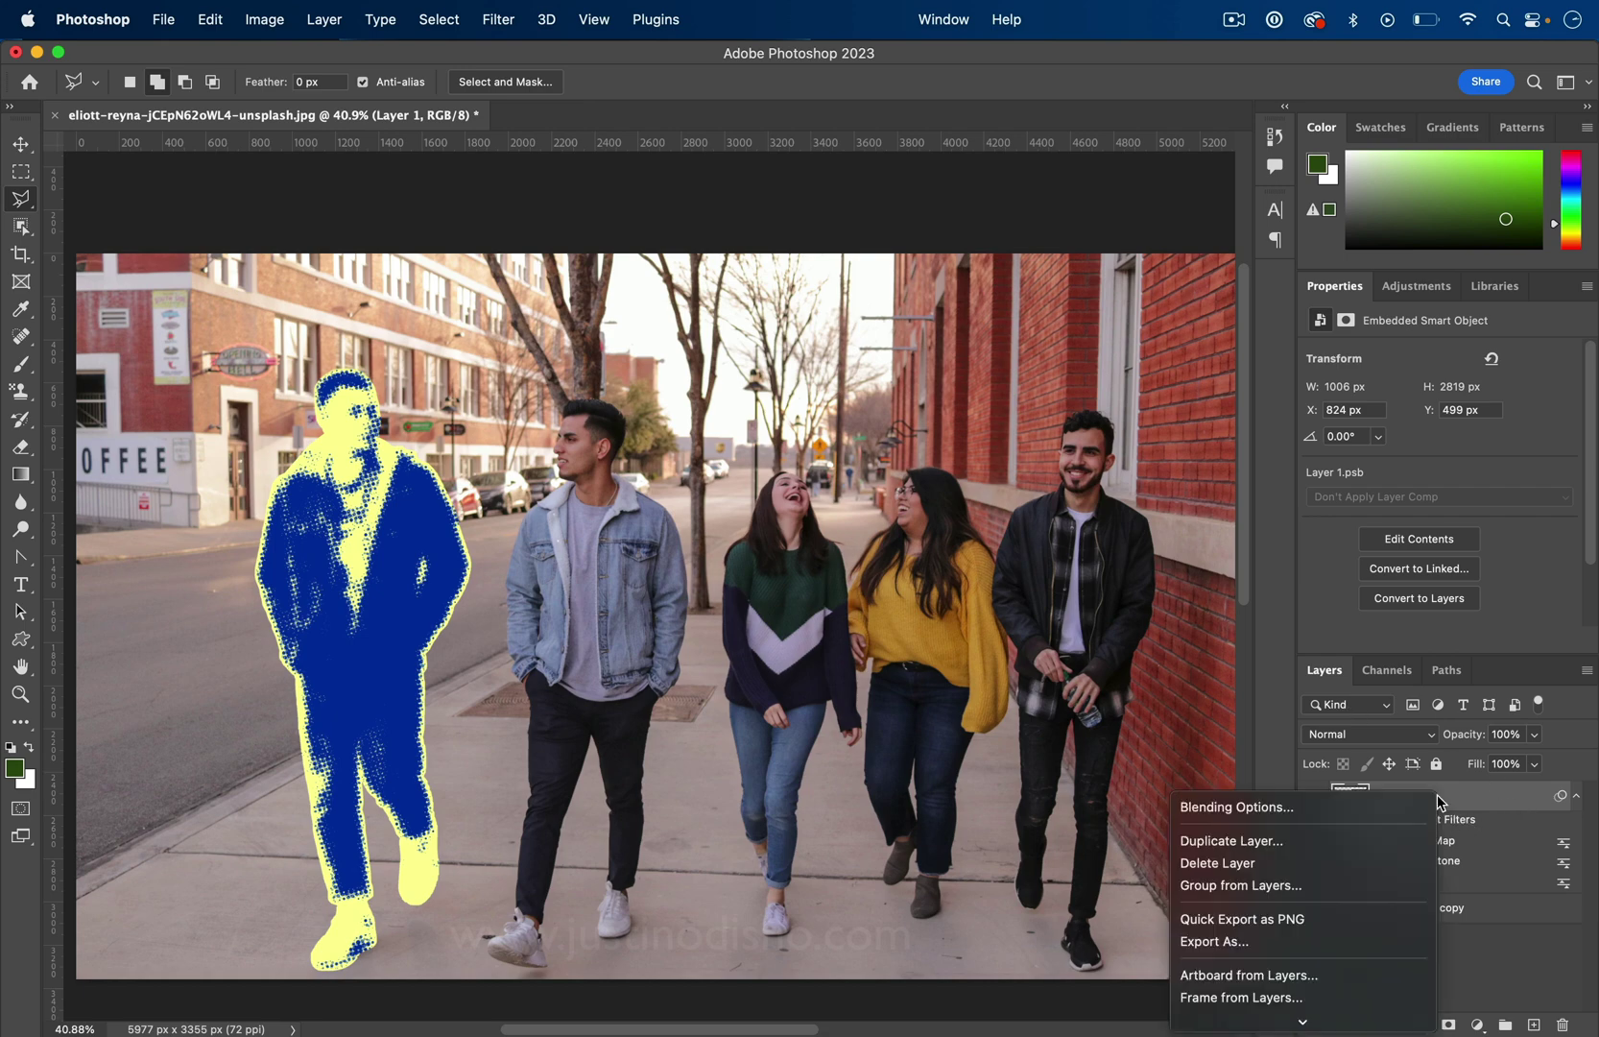
pyautogui.click(1366, 812)
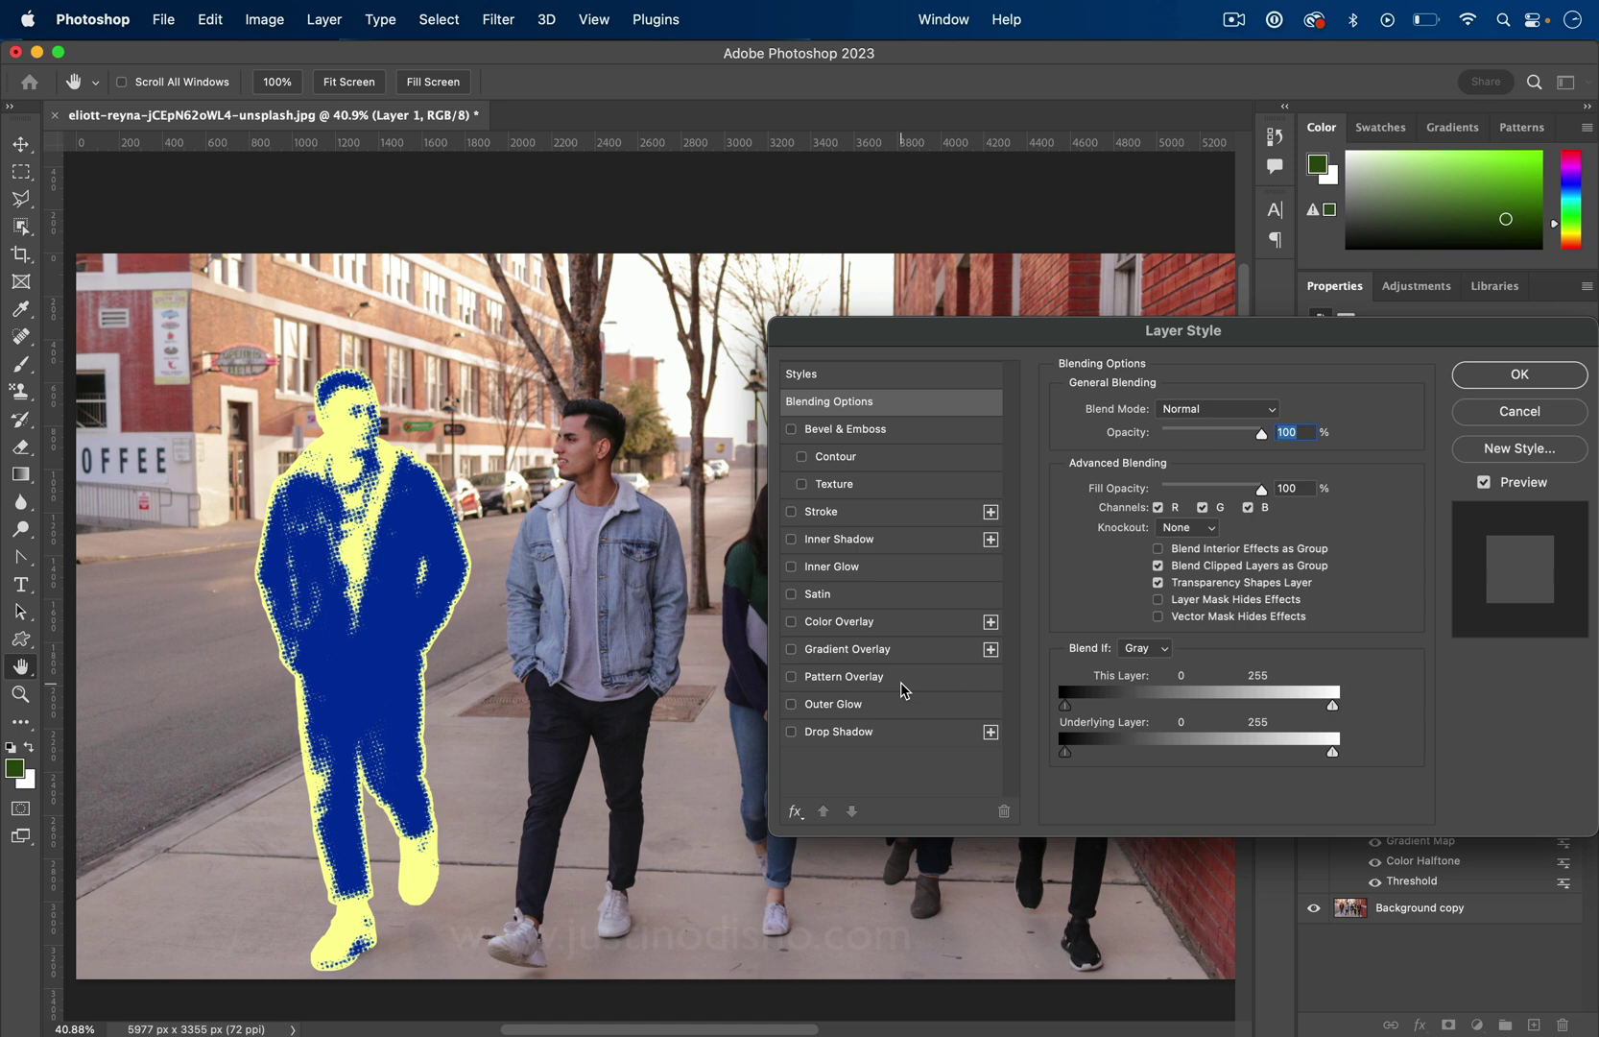
pyautogui.click(791, 512)
pyautogui.click(827, 515)
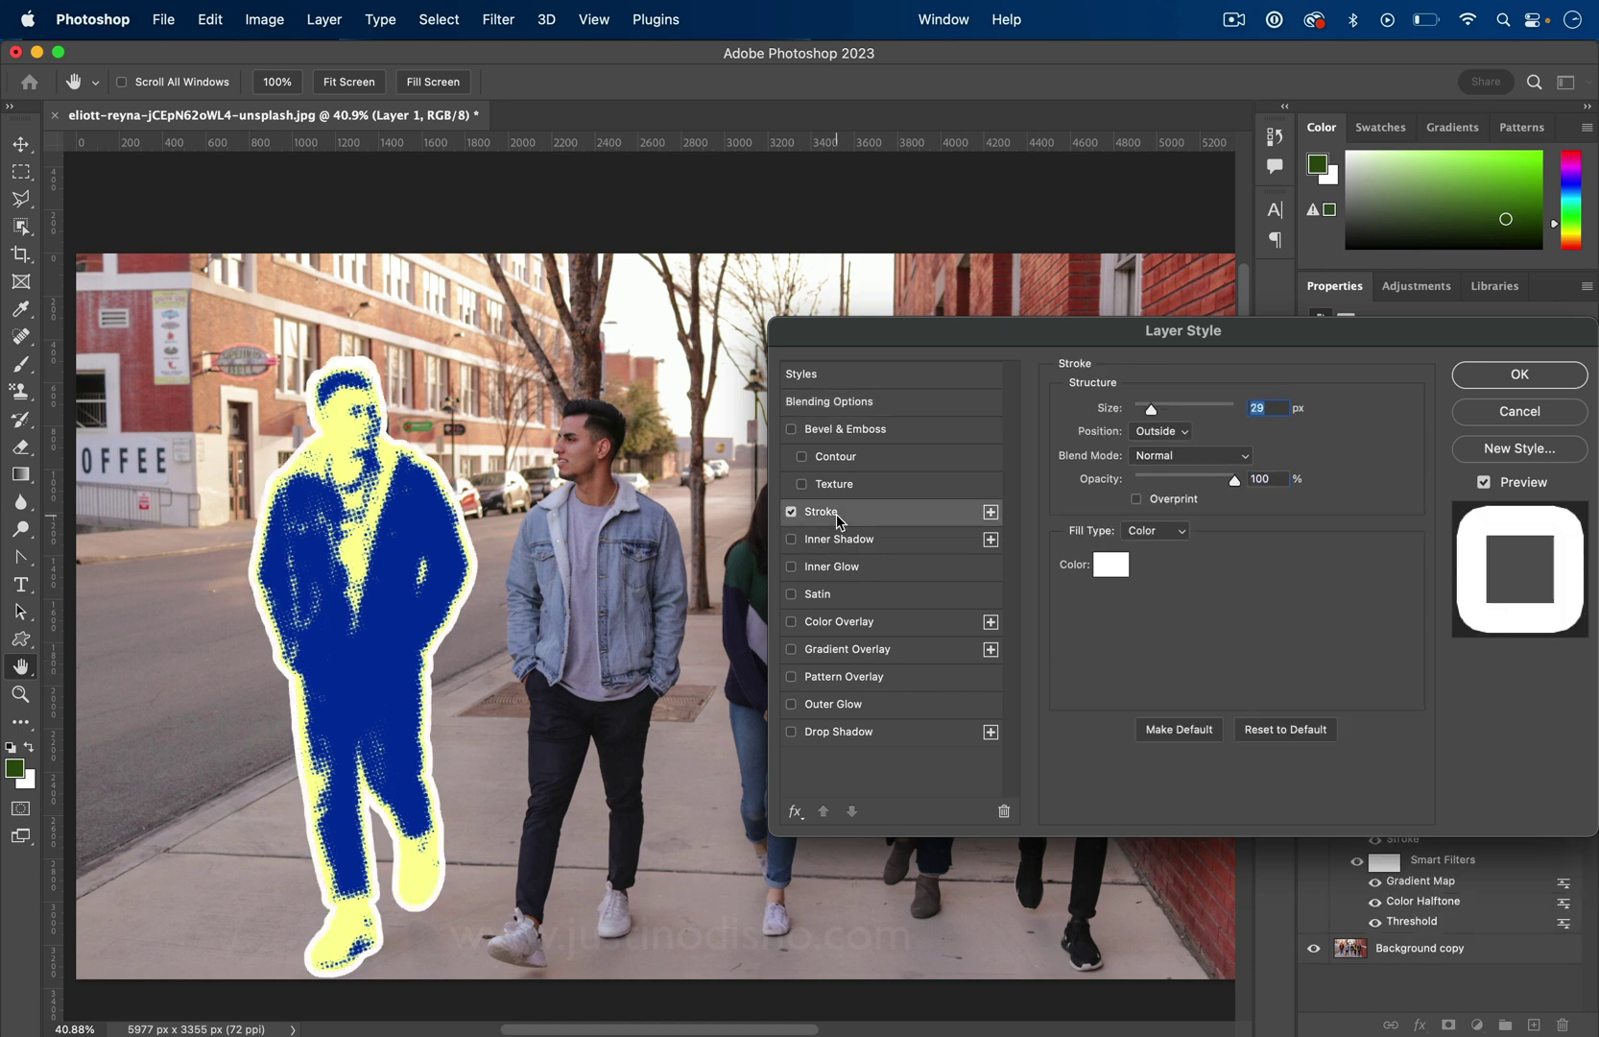
pyautogui.moveTo(1150, 407); pyautogui.dragTo(1148, 407)
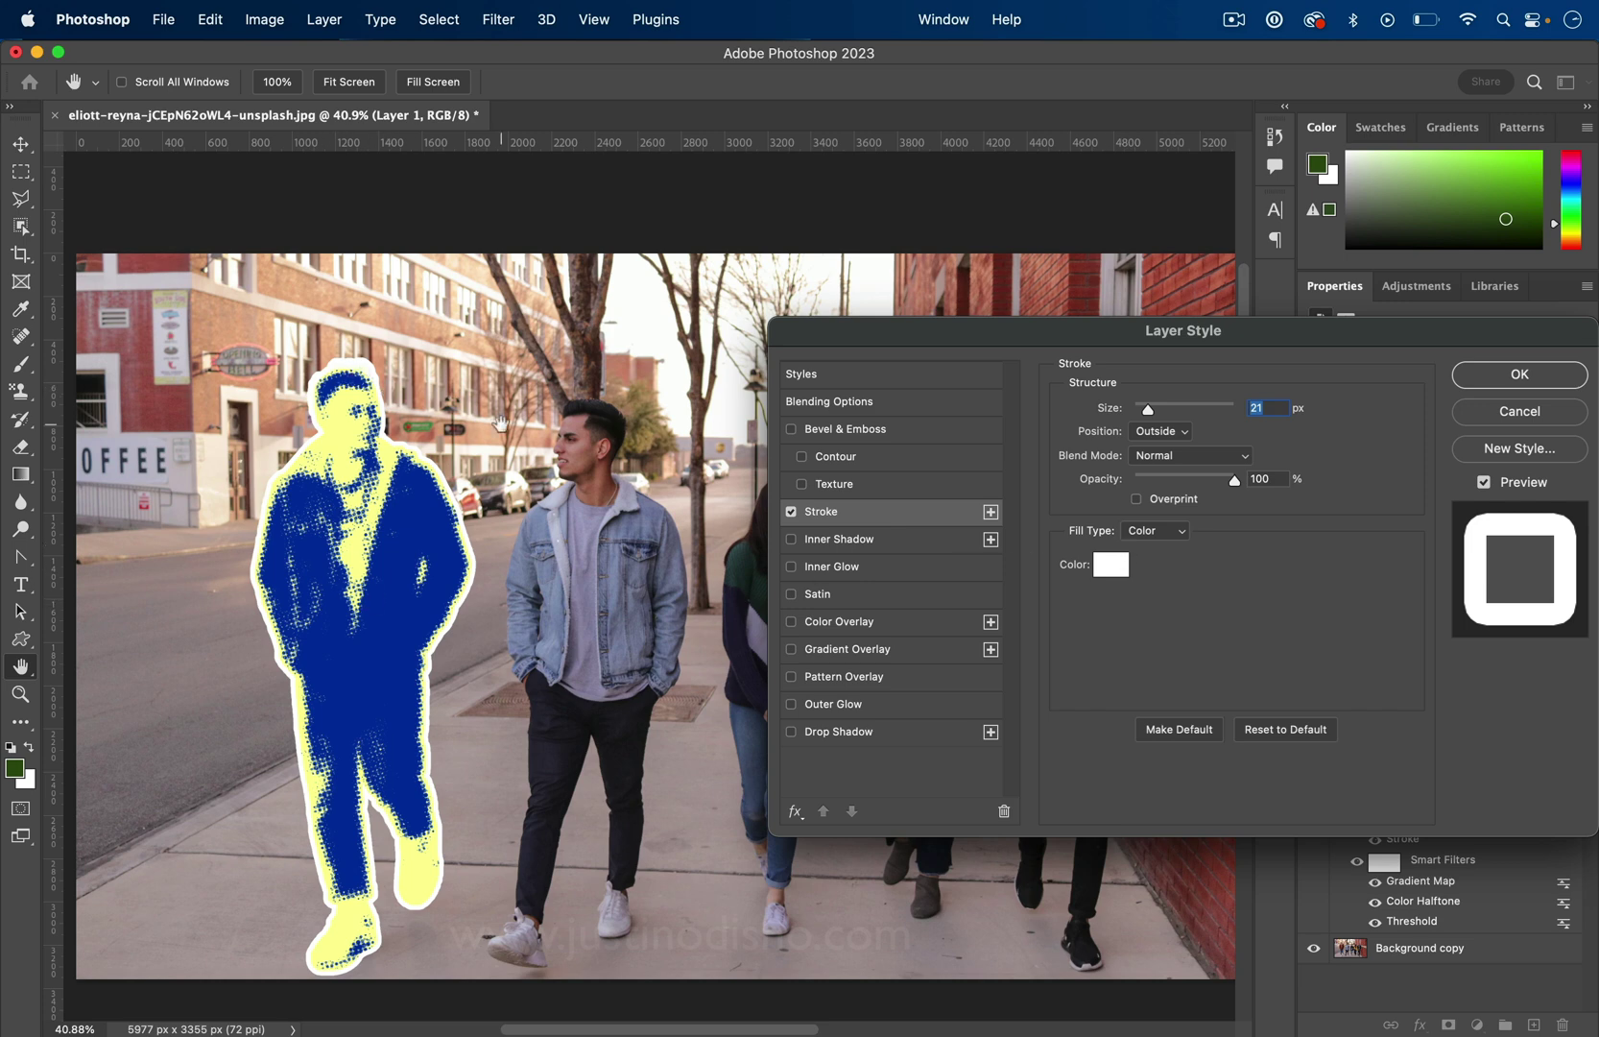
pyautogui.press('Up')
pyautogui.press('Up')
pyautogui.press('Up')
pyautogui.press('Up')
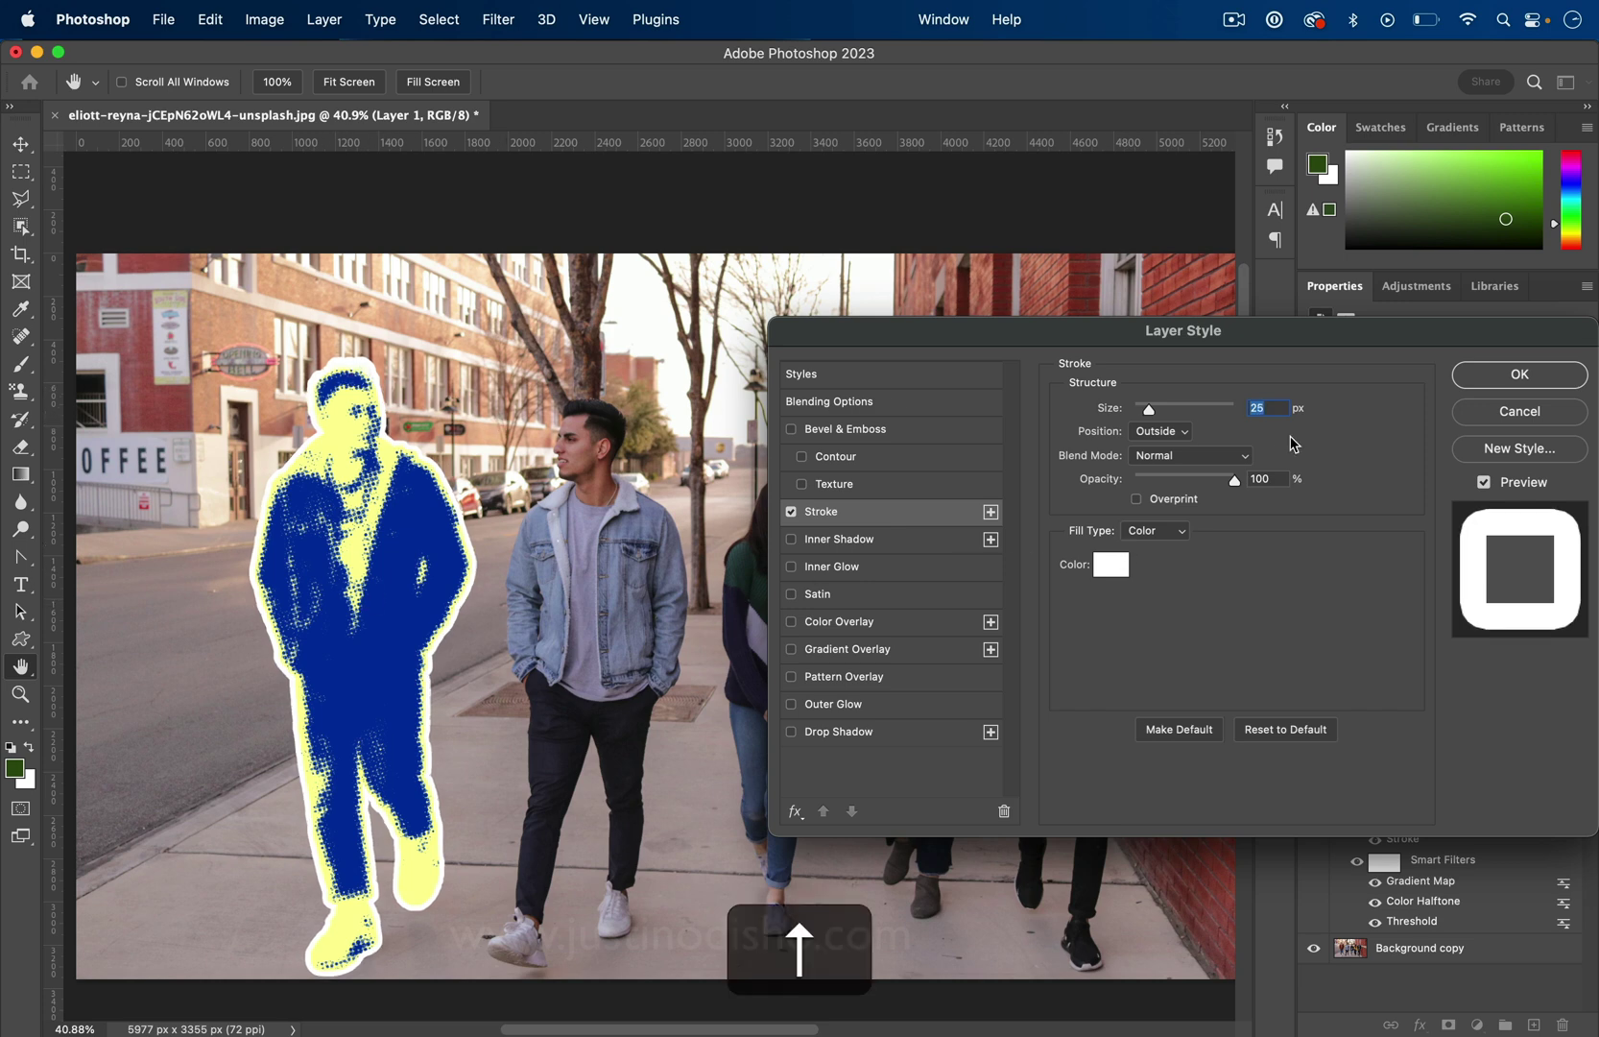
pyautogui.press('Return')
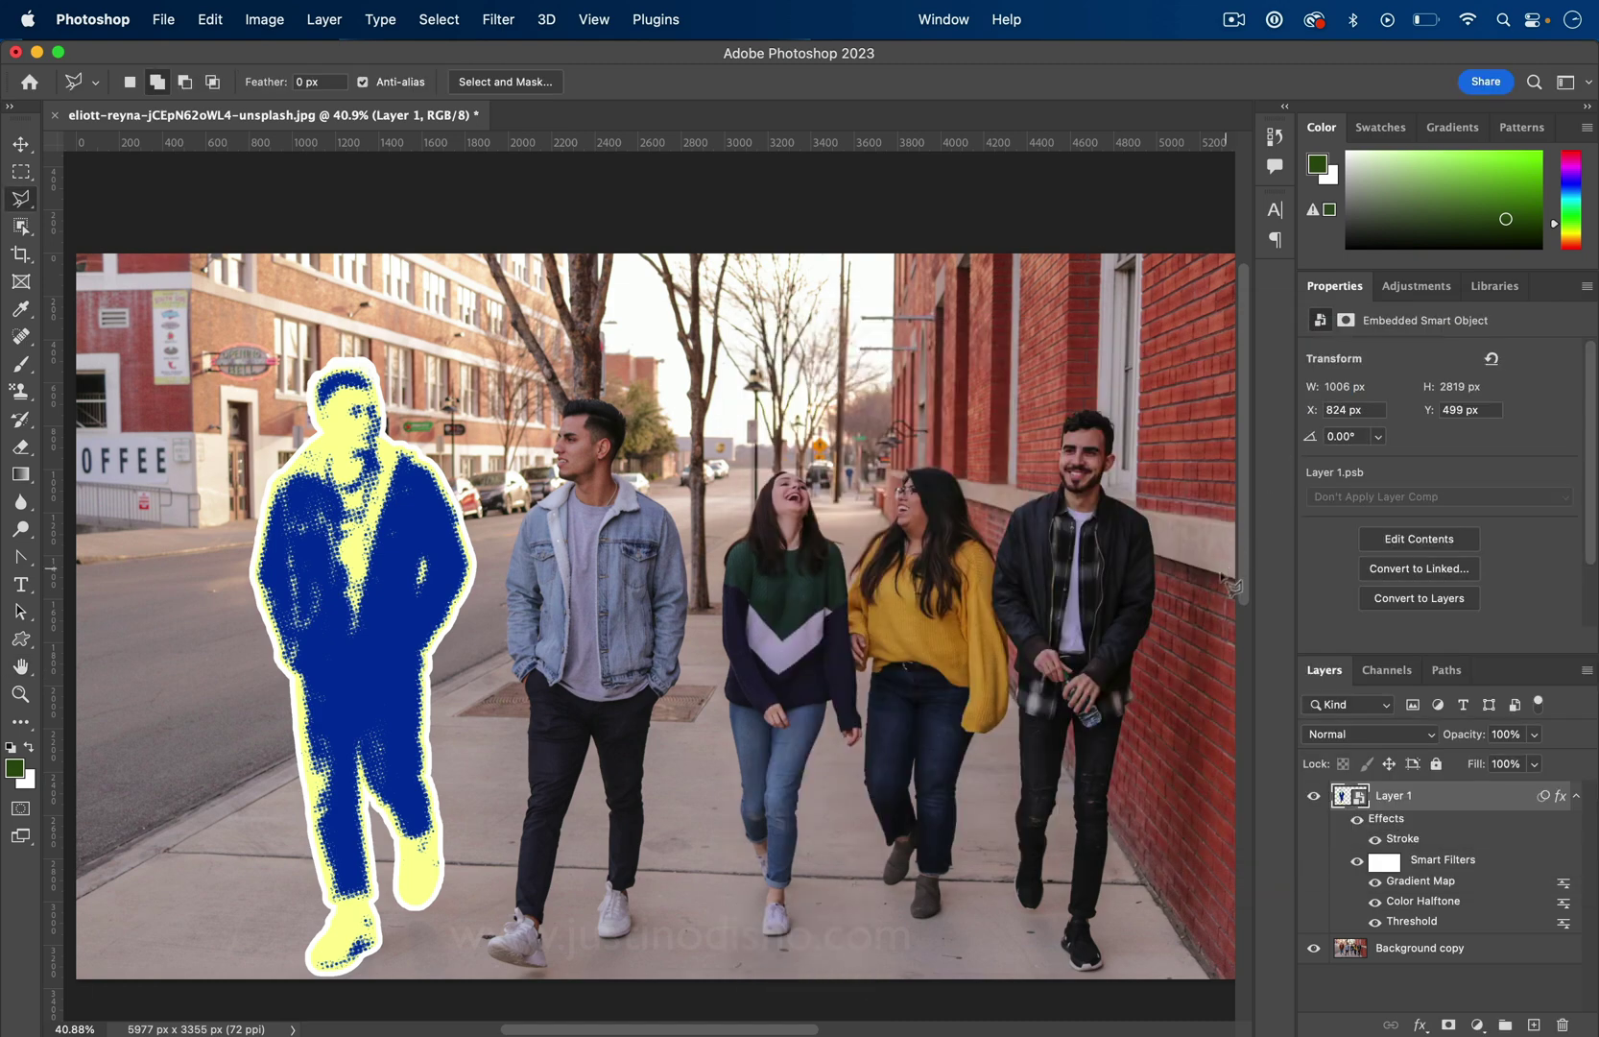
# - On the Background copy layer, select the man in the denim jacket with Object Selection
pyautogui.scroll(-1, 1157, 597)
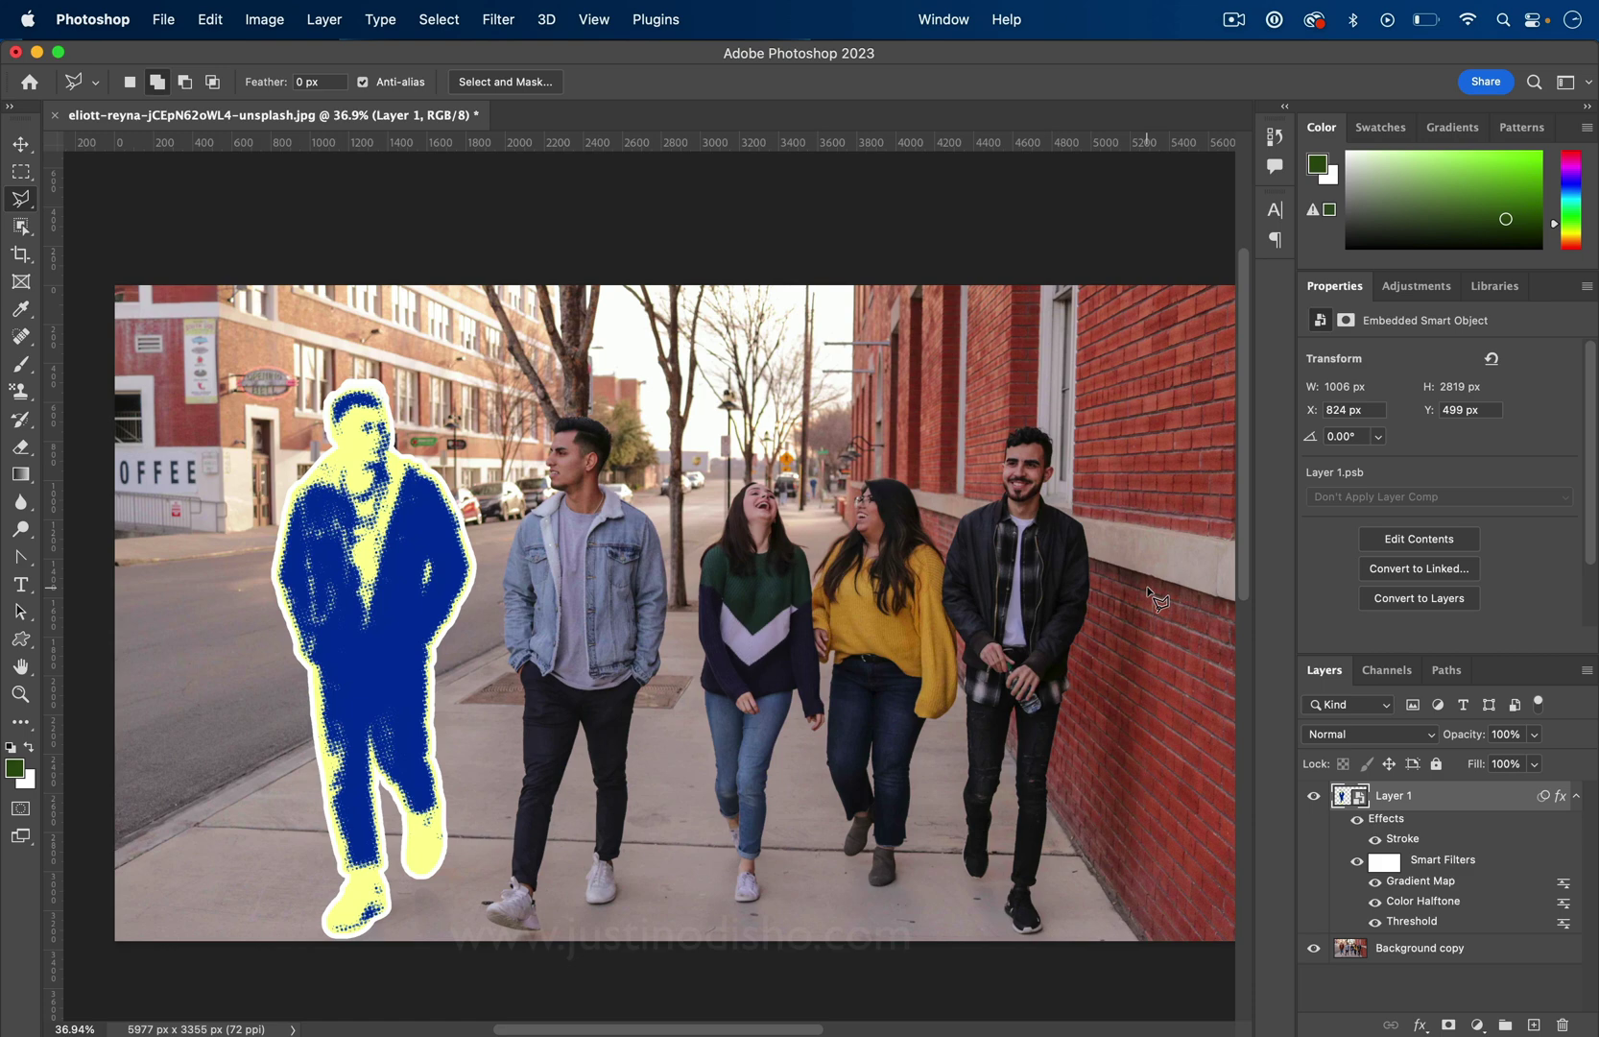
pyautogui.click(1421, 948)
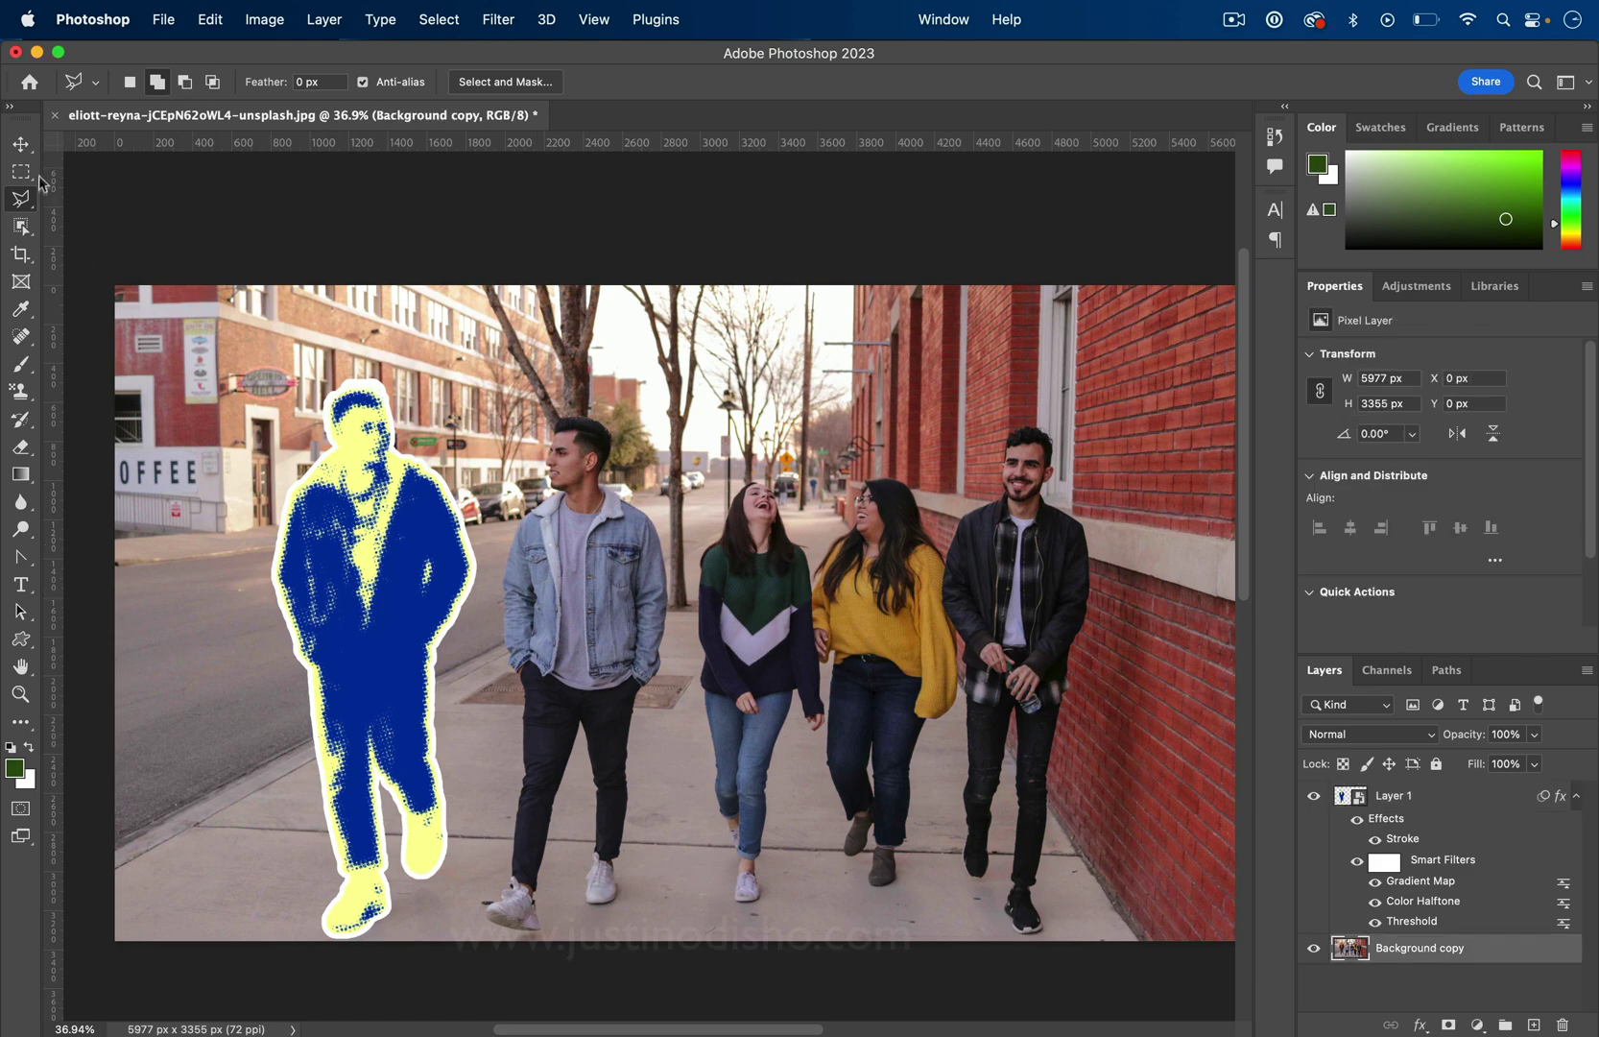
pyautogui.click(22, 227)
pyautogui.moveTo(495, 405); pyautogui.dragTo(635, 936)
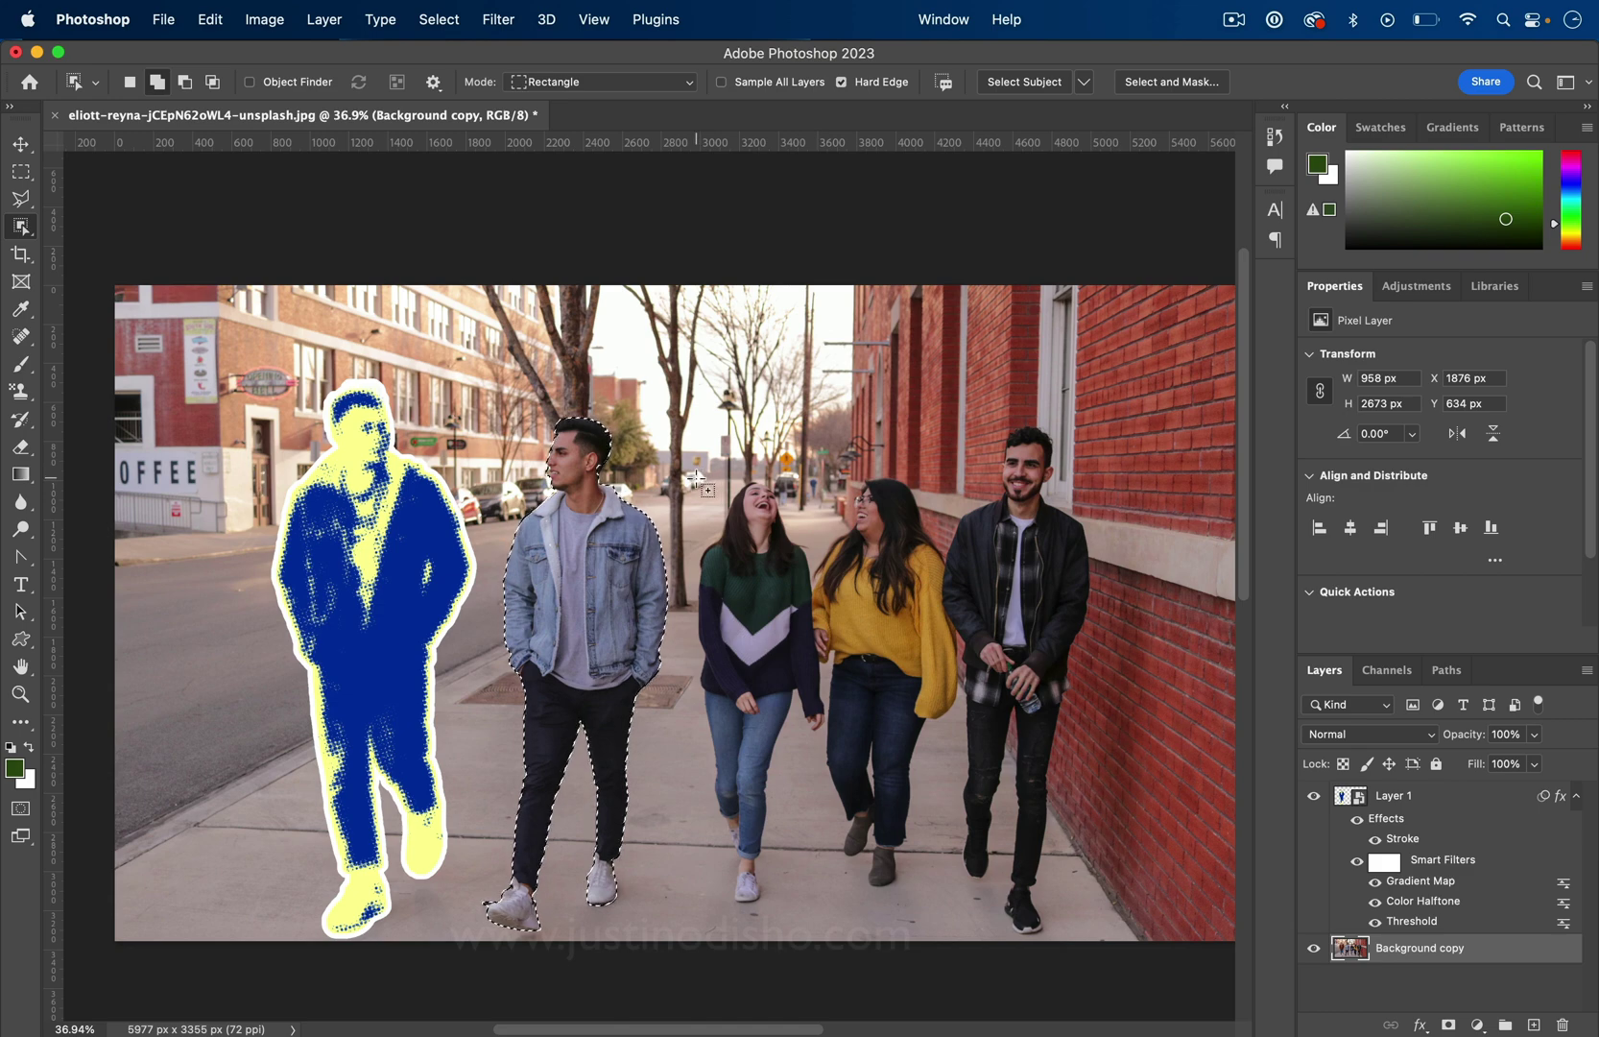
# - Add the green-sweater woman, yellow-sweater woman and right-hand man to the selection, then Layer Via Copy
pyautogui.click(157, 83)
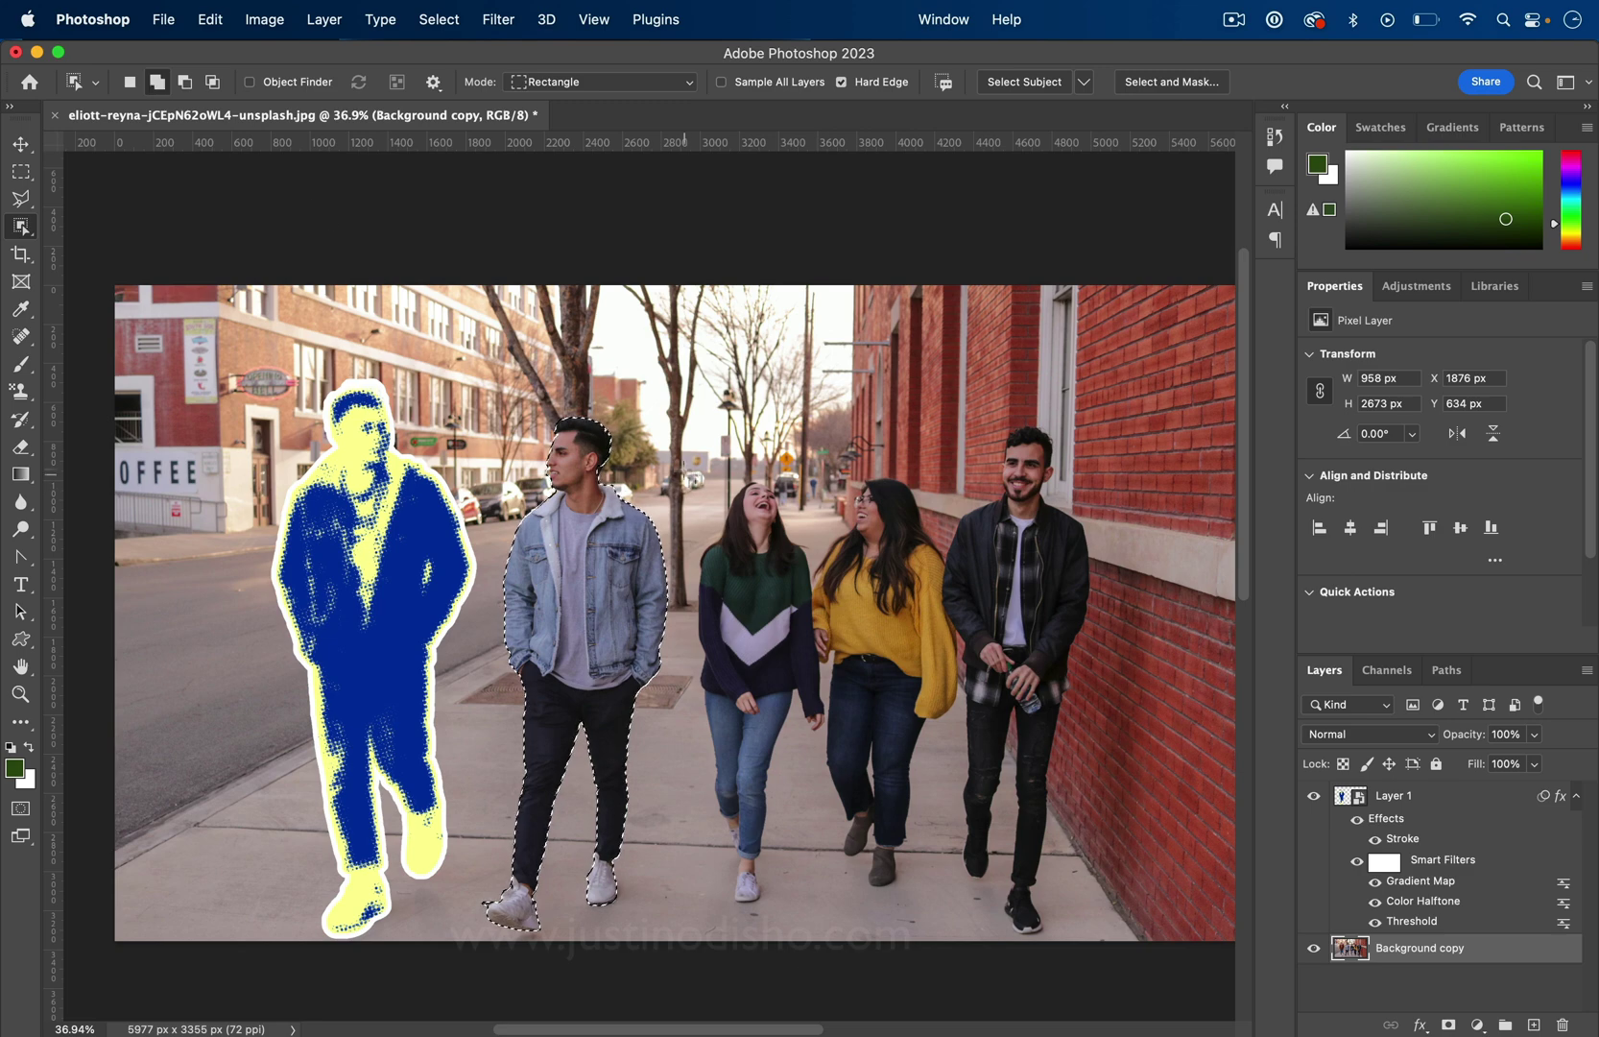
pyautogui.moveTo(697, 477); pyautogui.dragTo(802, 894)
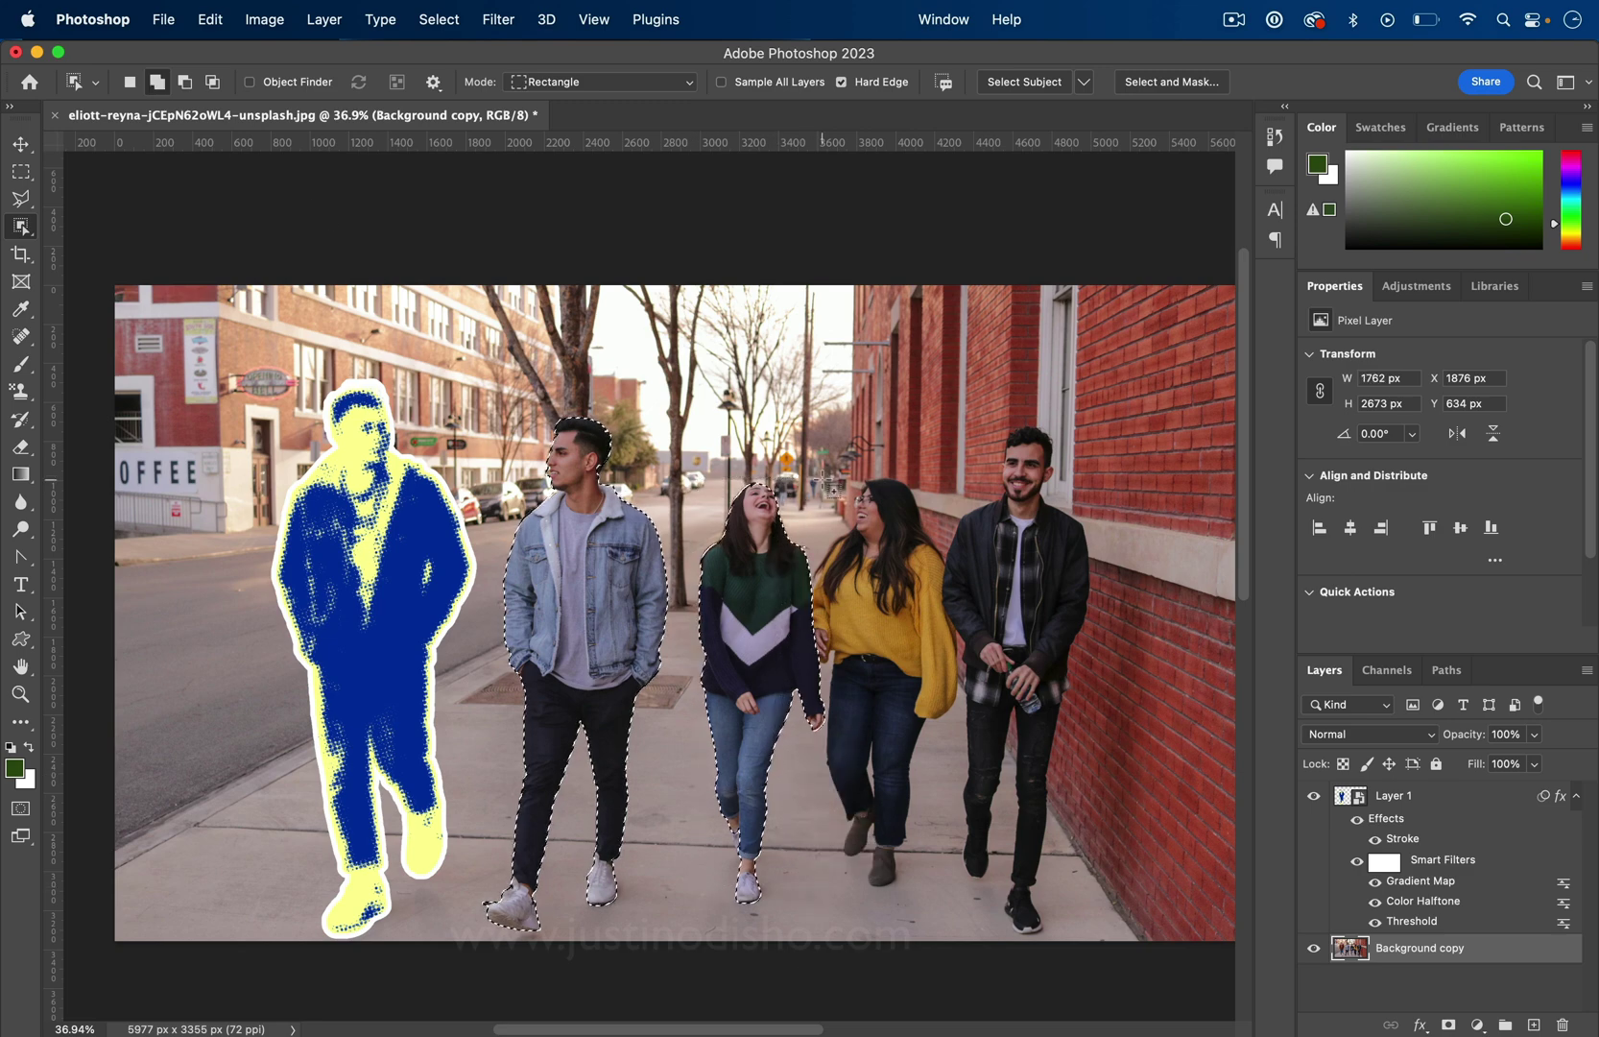
pyautogui.moveTo(822, 479); pyautogui.dragTo(942, 889)
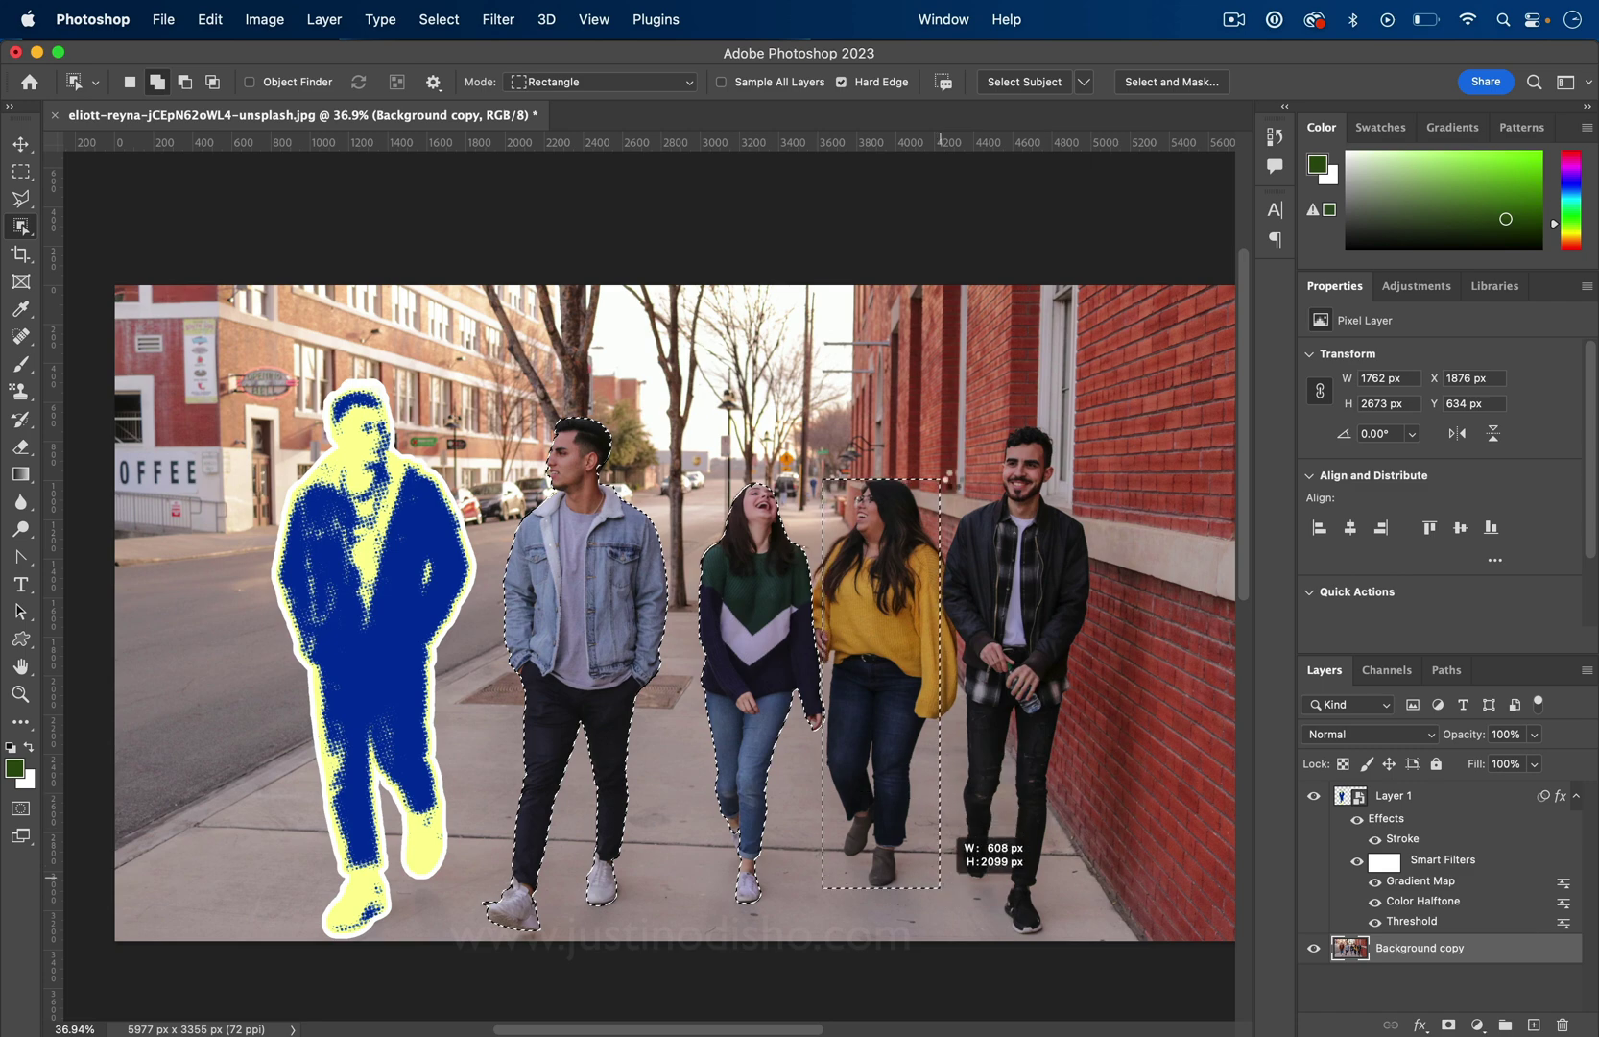
pyautogui.moveTo(957, 430); pyautogui.dragTo(1073, 939)
pyautogui.rightClick(1035, 638)
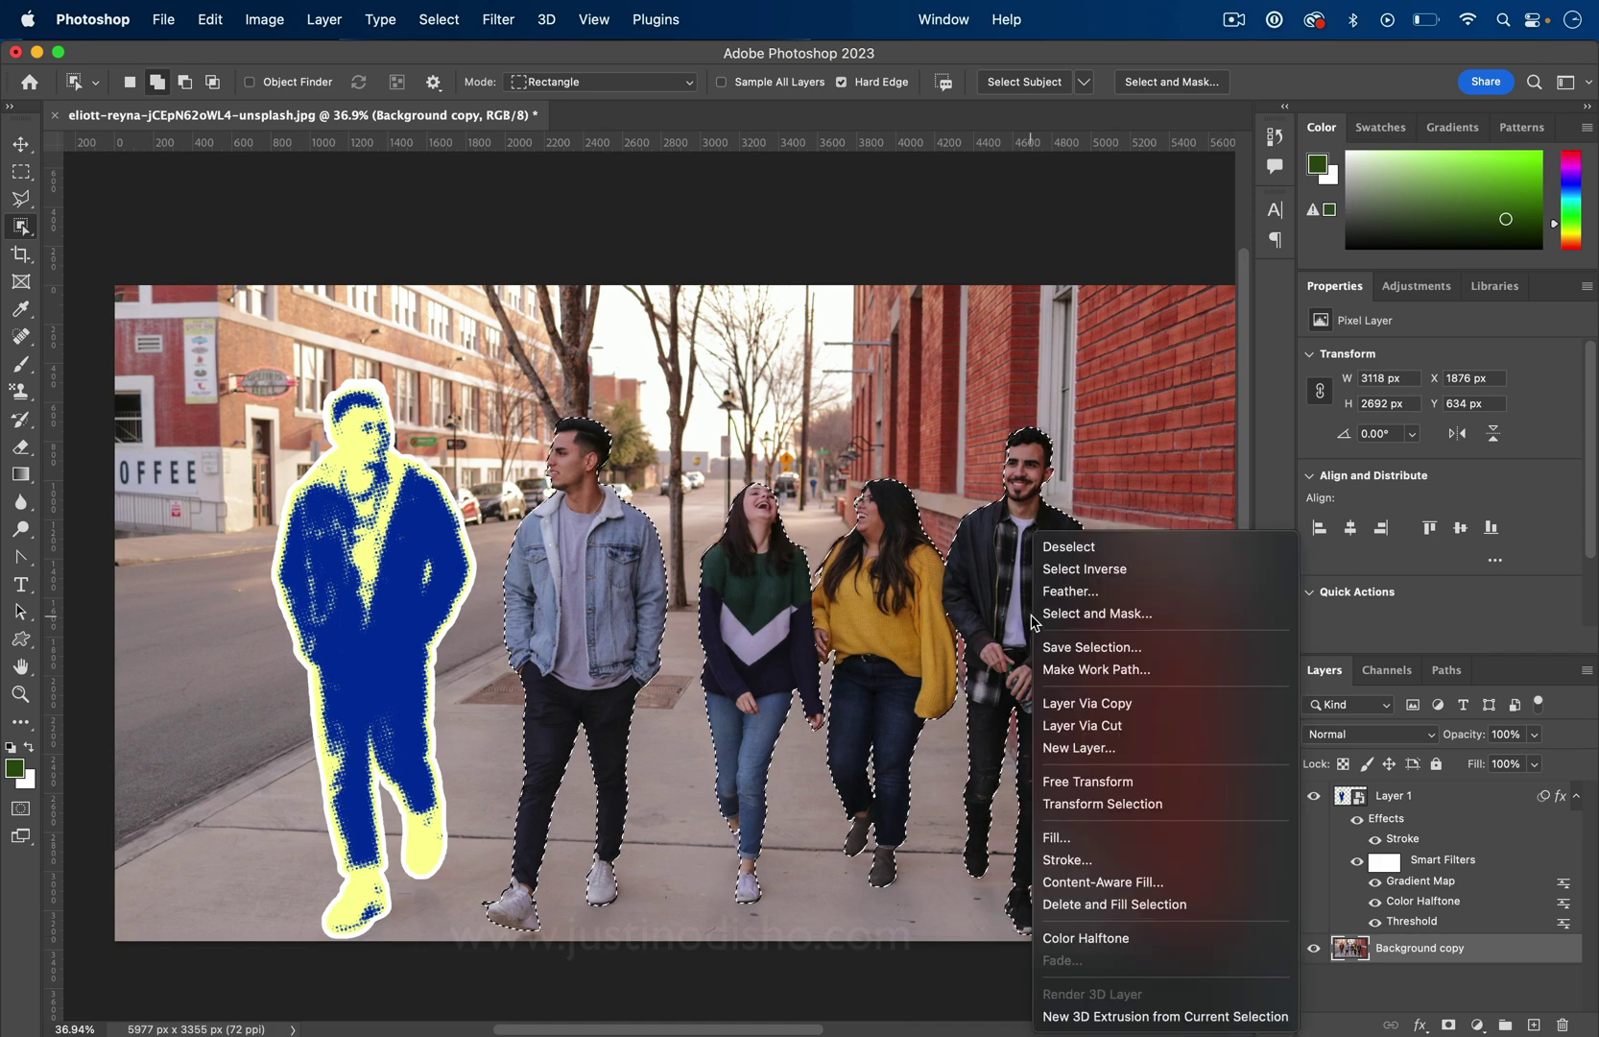
pyautogui.click(1114, 708)
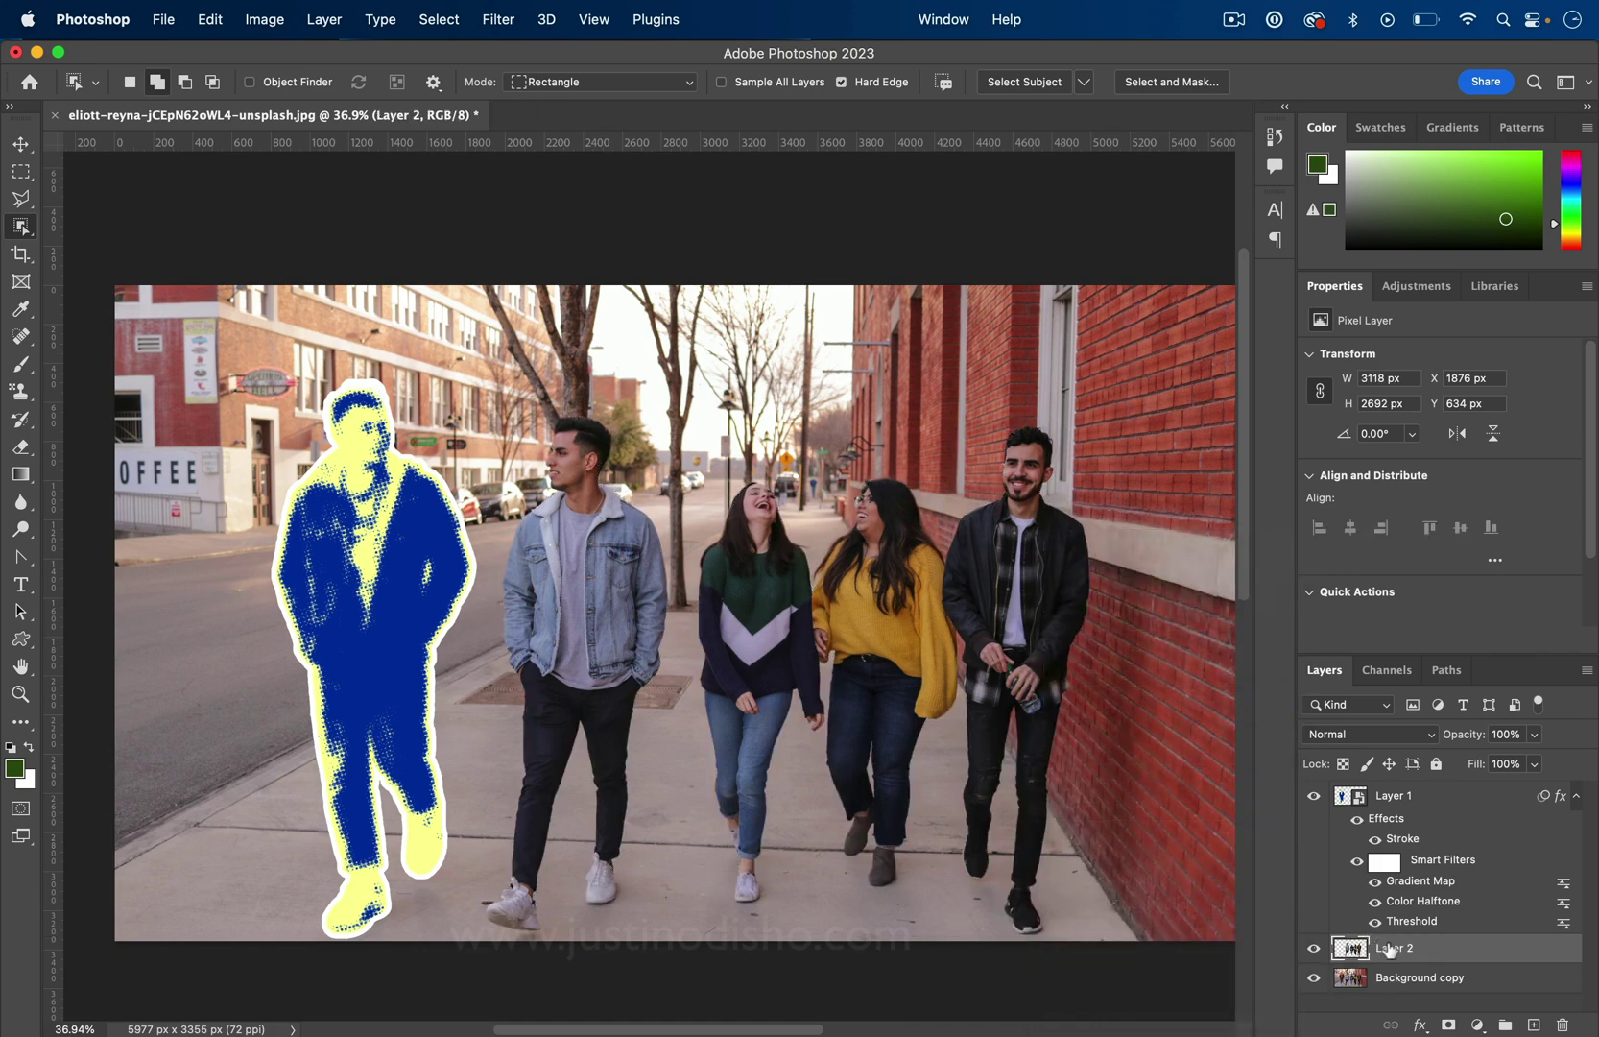
# - Apply a Threshold adjustment to Layer 2's four walkers
pyautogui.click(265, 19)
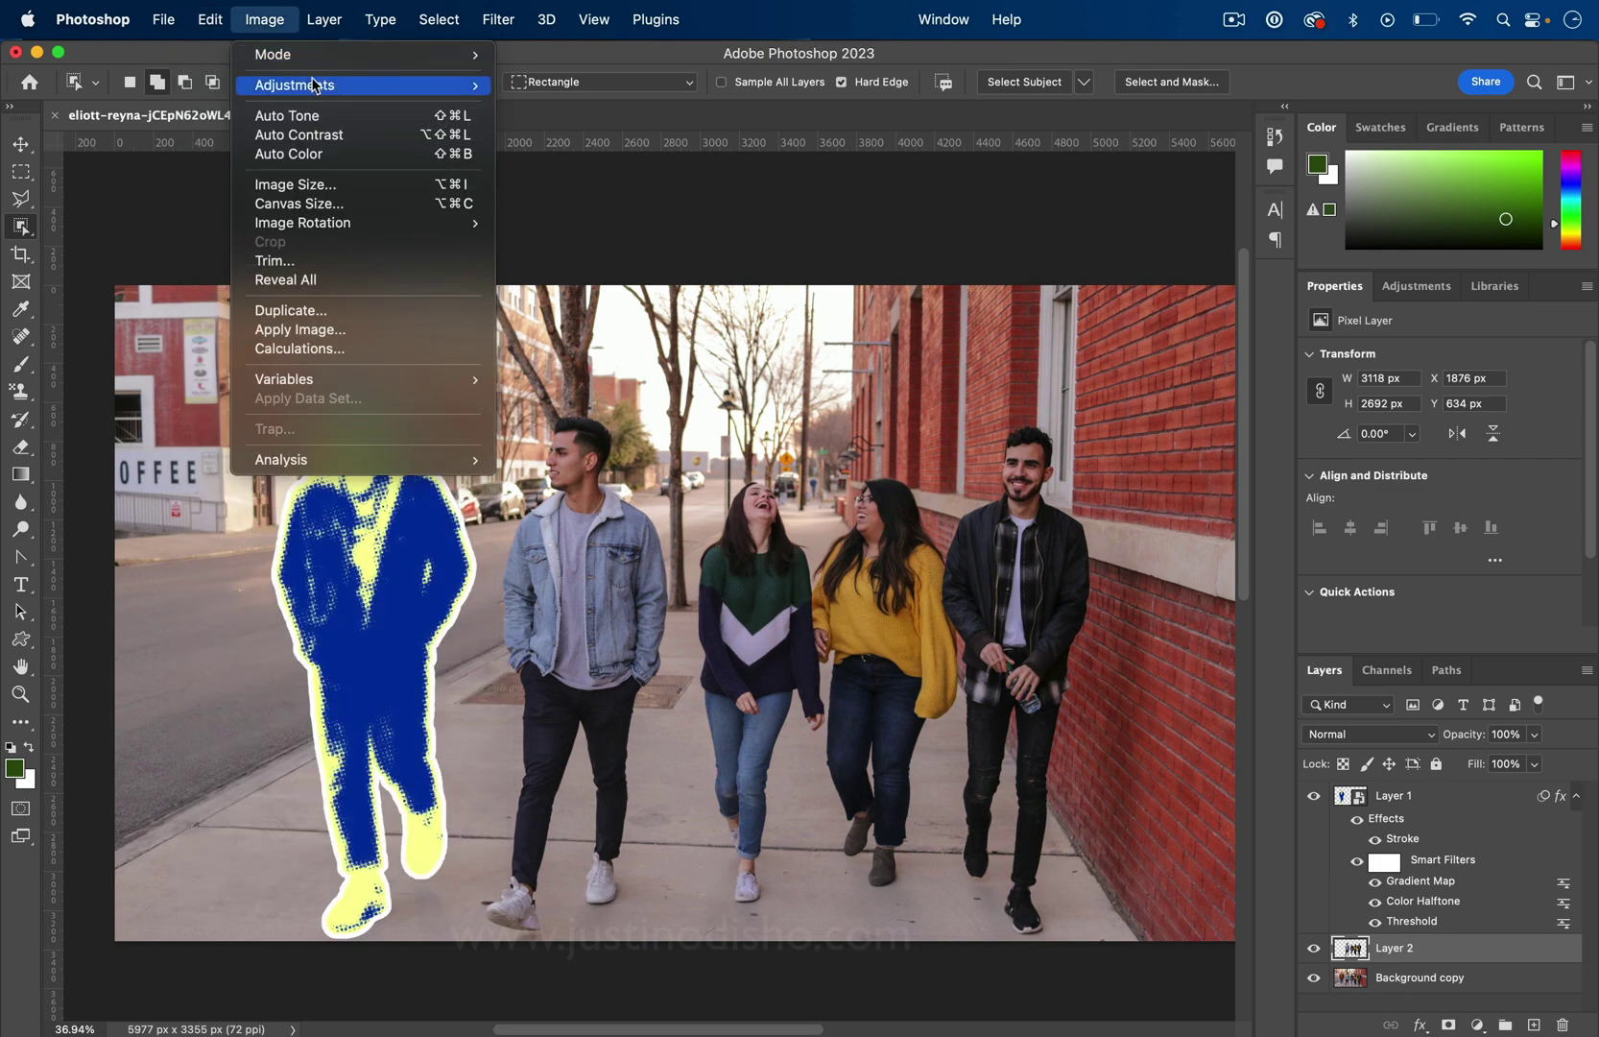
pyautogui.moveTo(322, 84)
pyautogui.click(585, 355)
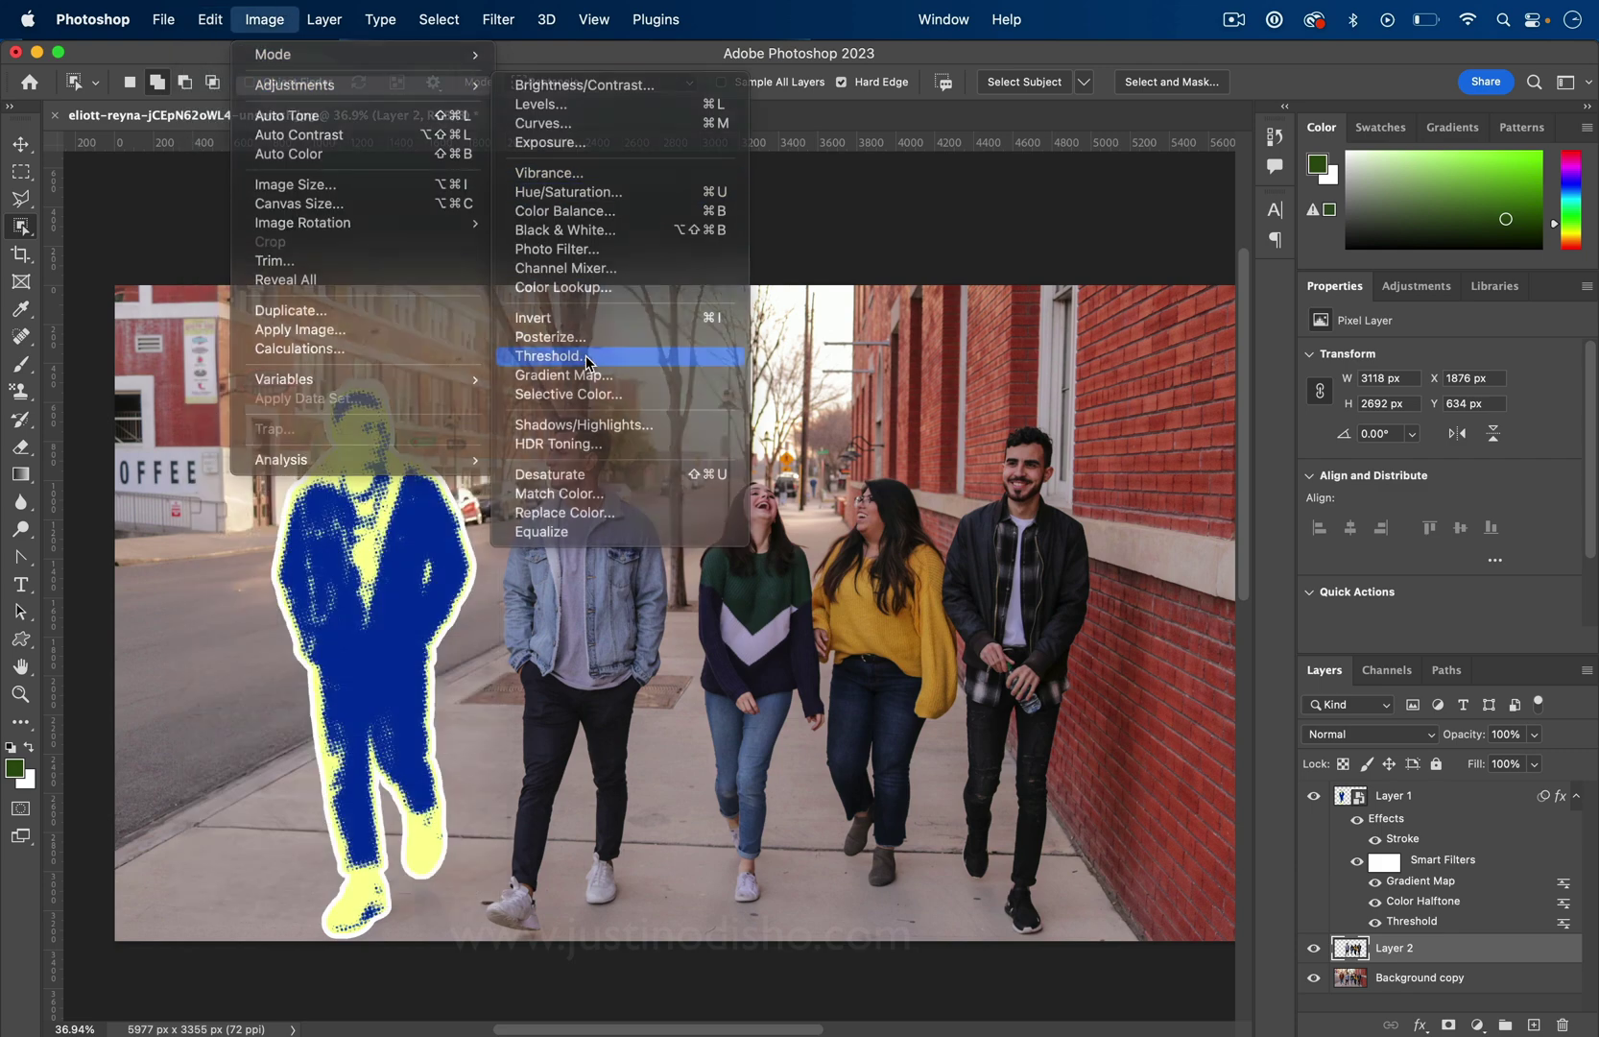
pyautogui.click(952, 341)
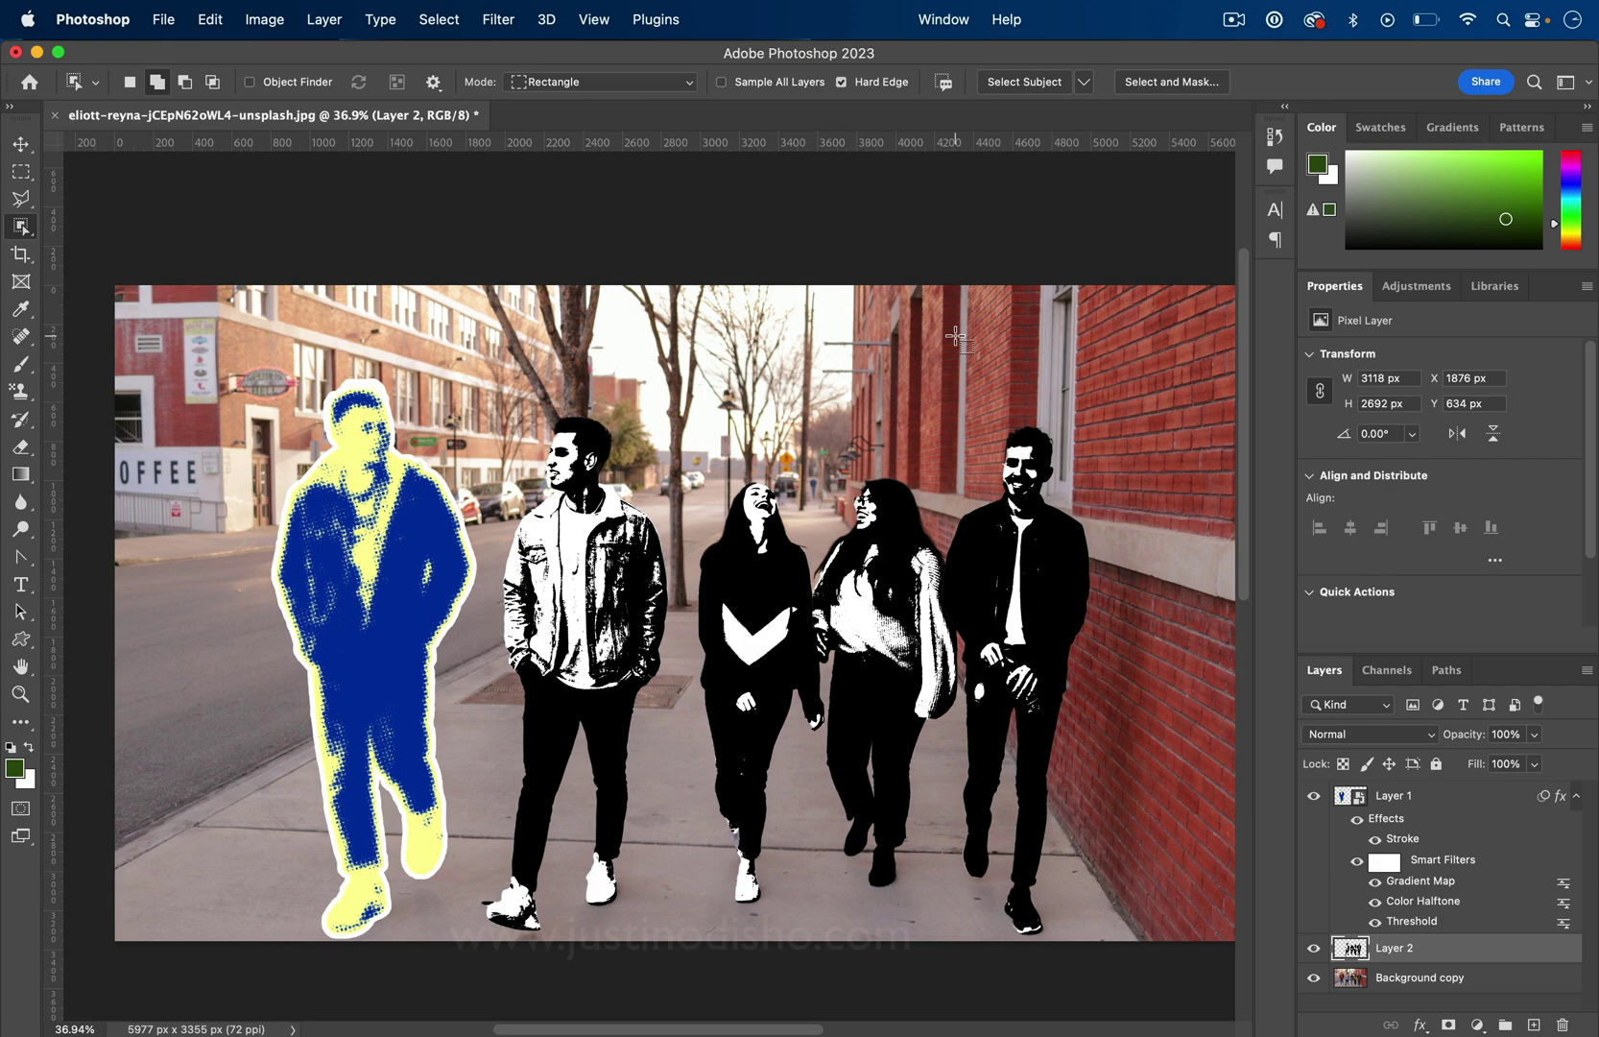
# - Undo the Threshold and reapply the last-used Color Halftone filter to Layer 2
pyautogui.press('super+z')
pyautogui.click(528, 16)
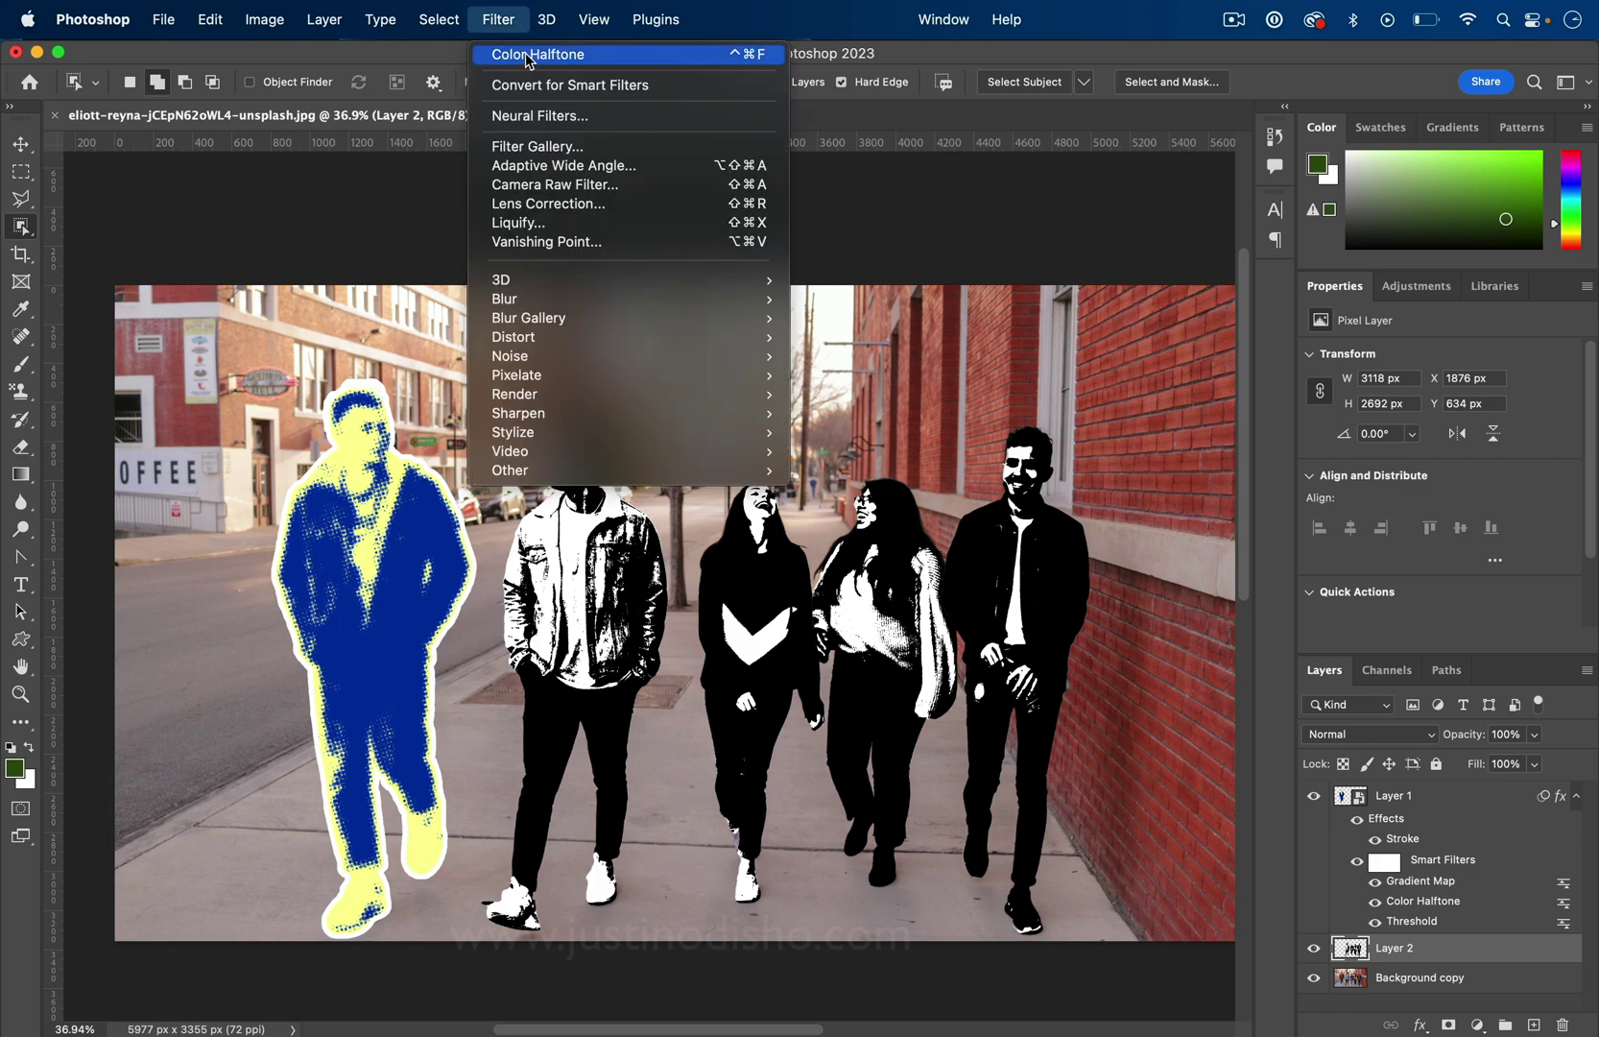
pyautogui.click(560, 58)
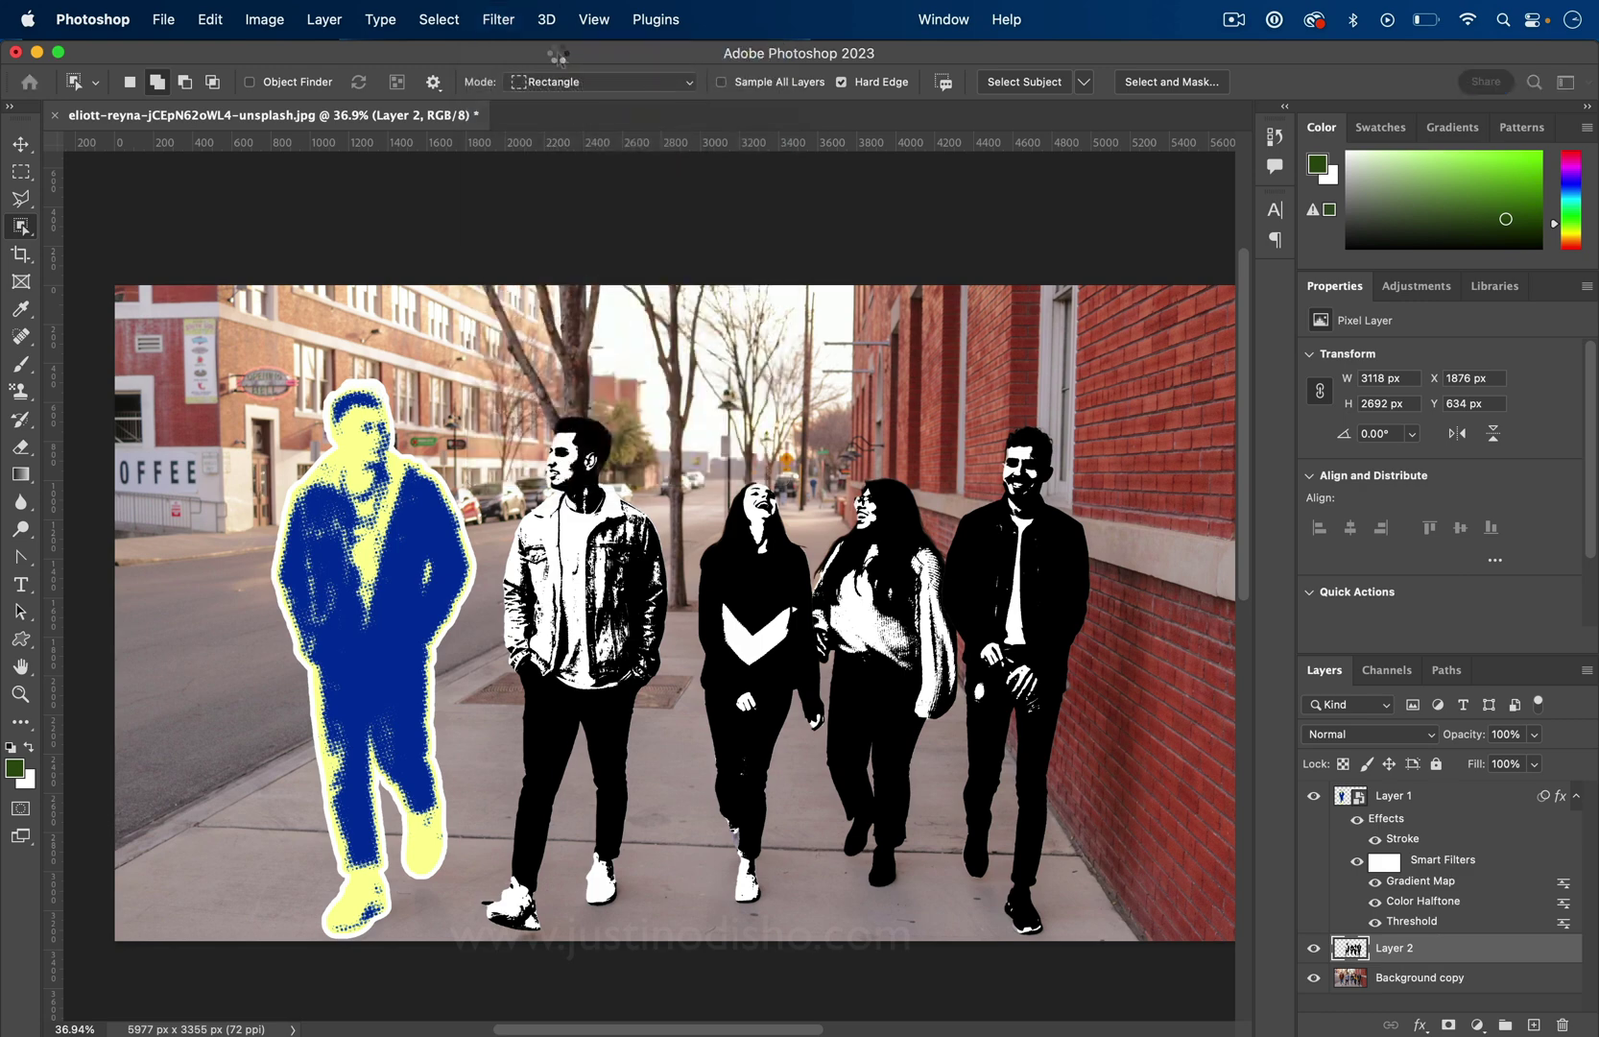
# - Apply a black-to-white Basics Gradient Map to Layer 2, then select Background copy
pyautogui.click(264, 19)
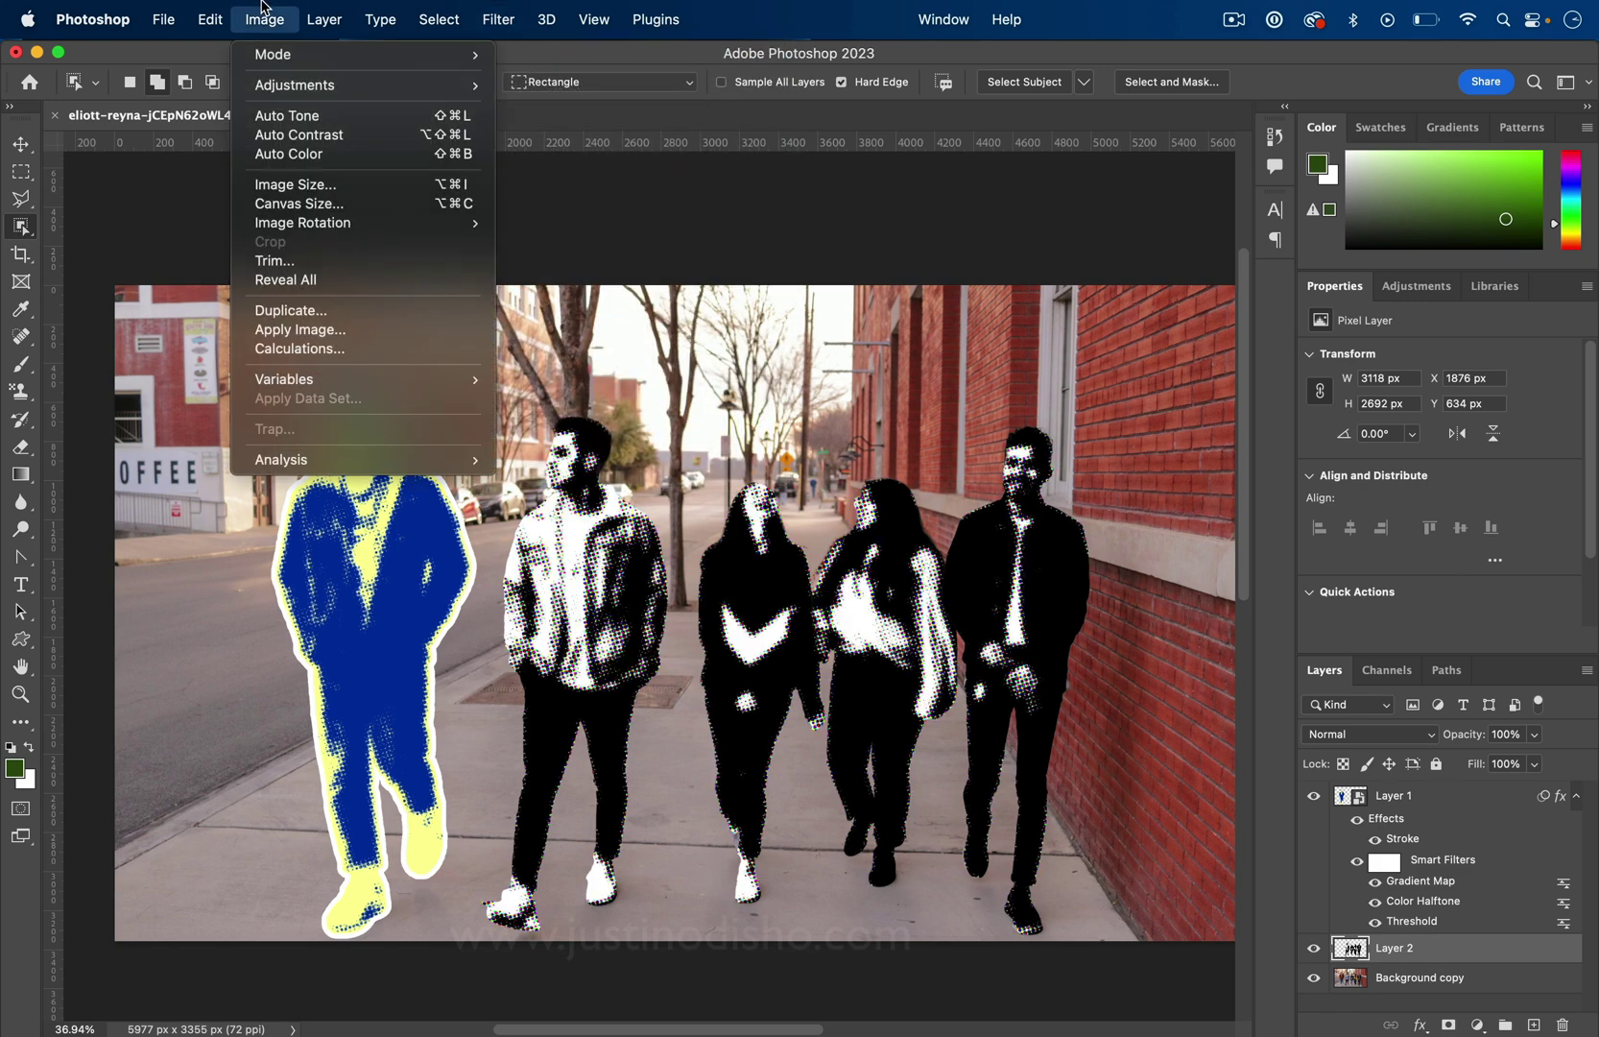
pyautogui.moveTo(286, 89)
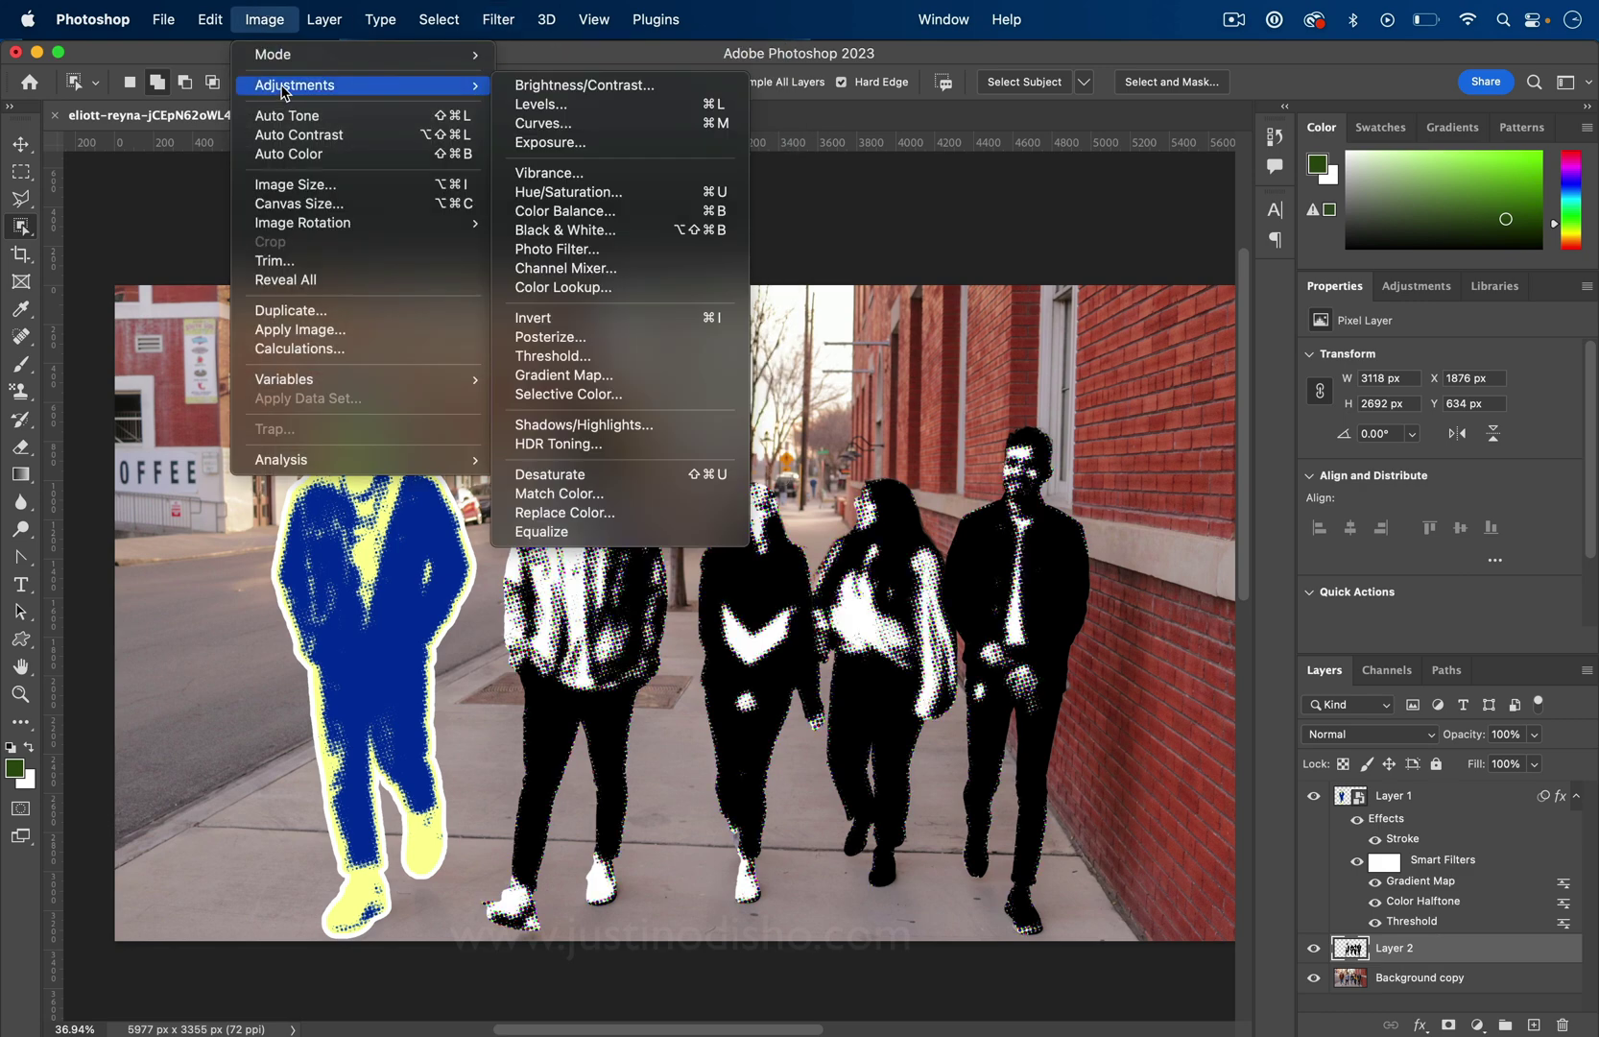
pyautogui.click(632, 375)
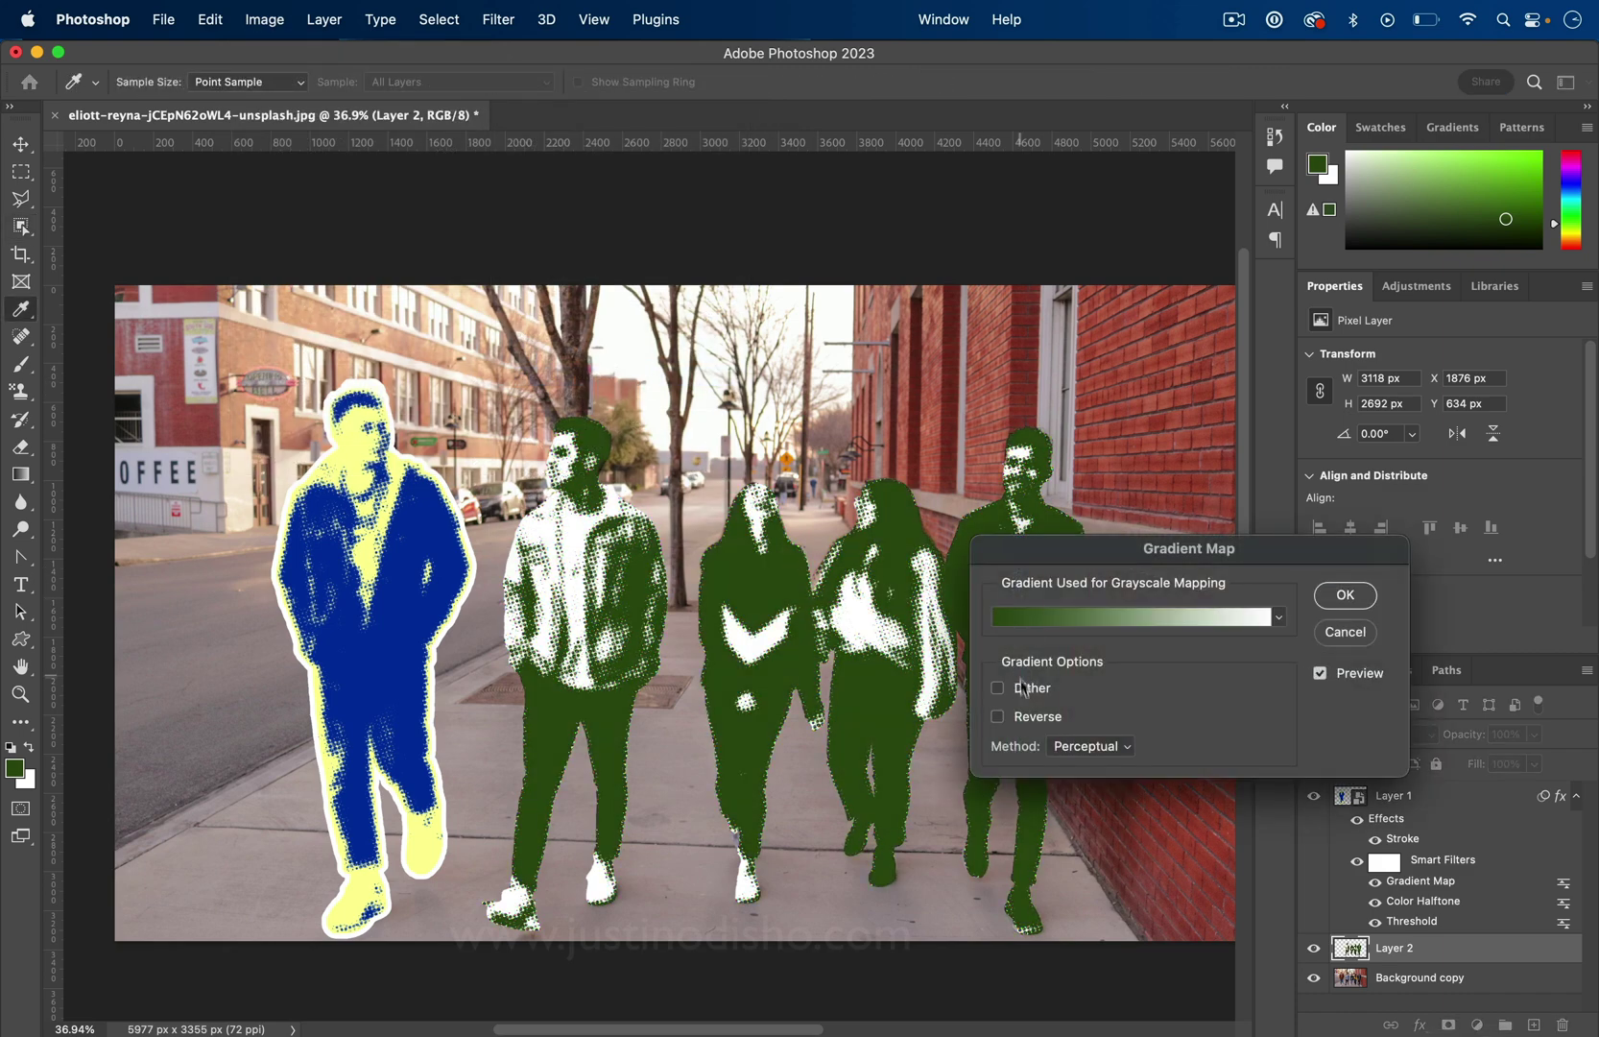
pyautogui.click(1010, 720)
pyautogui.click(1011, 722)
pyautogui.click(1276, 618)
pyautogui.click(1118, 687)
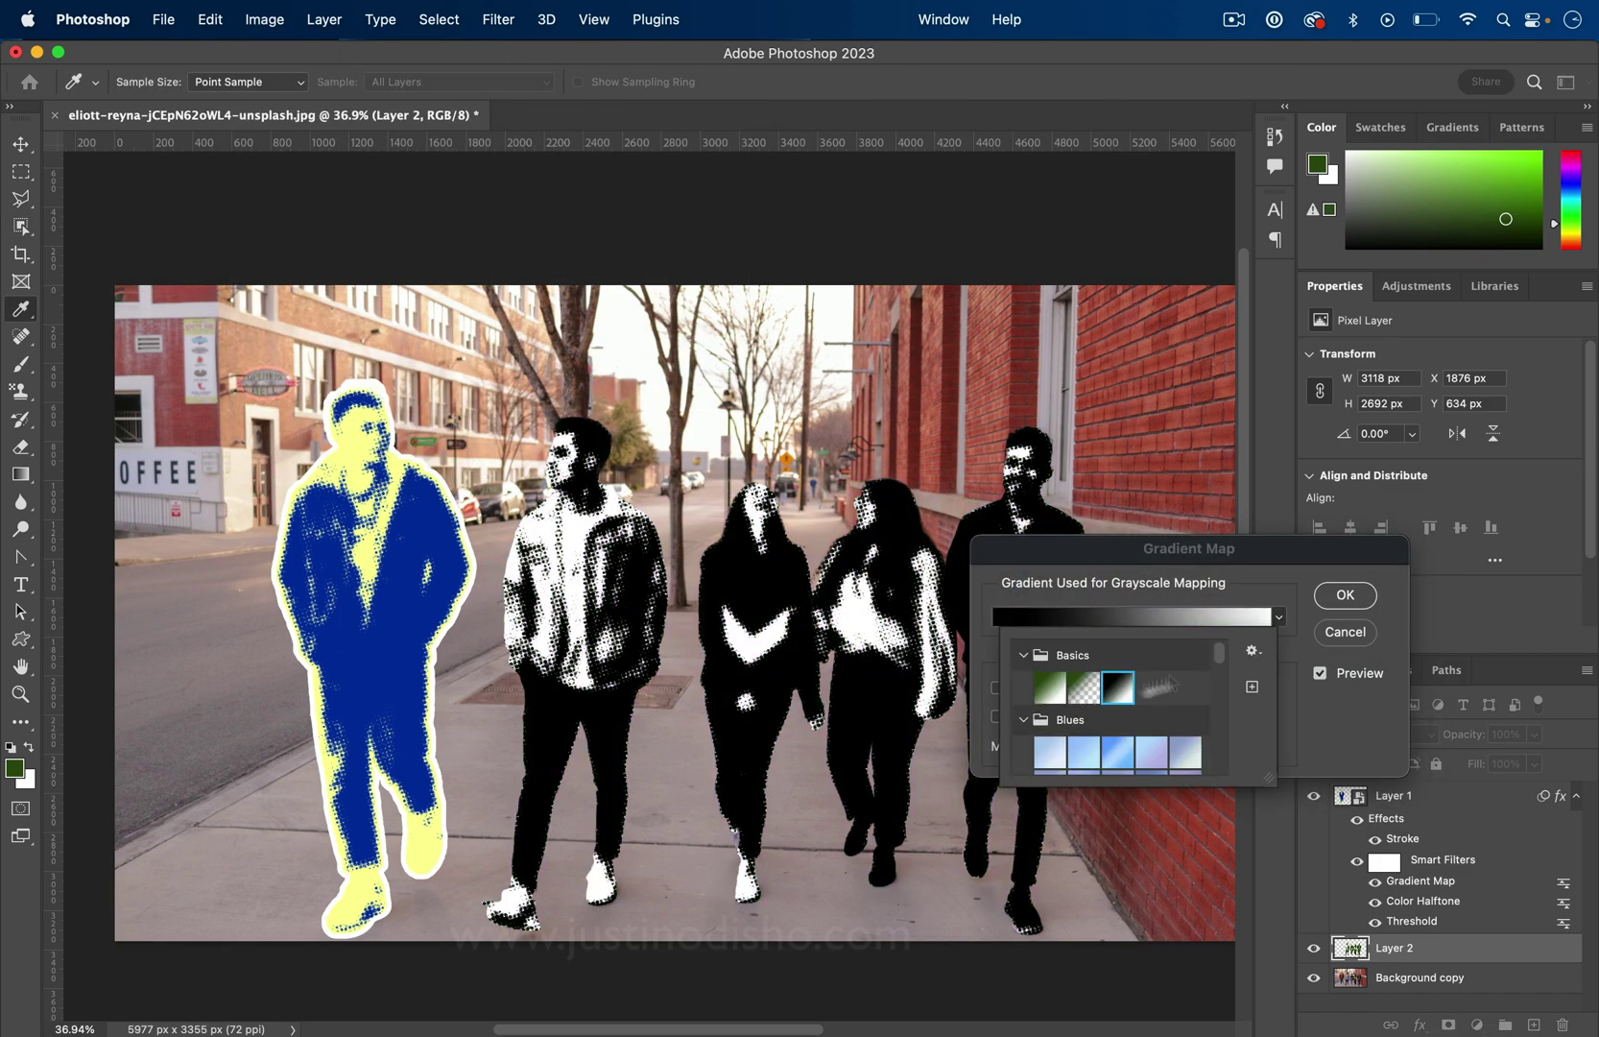
pyautogui.click(1349, 597)
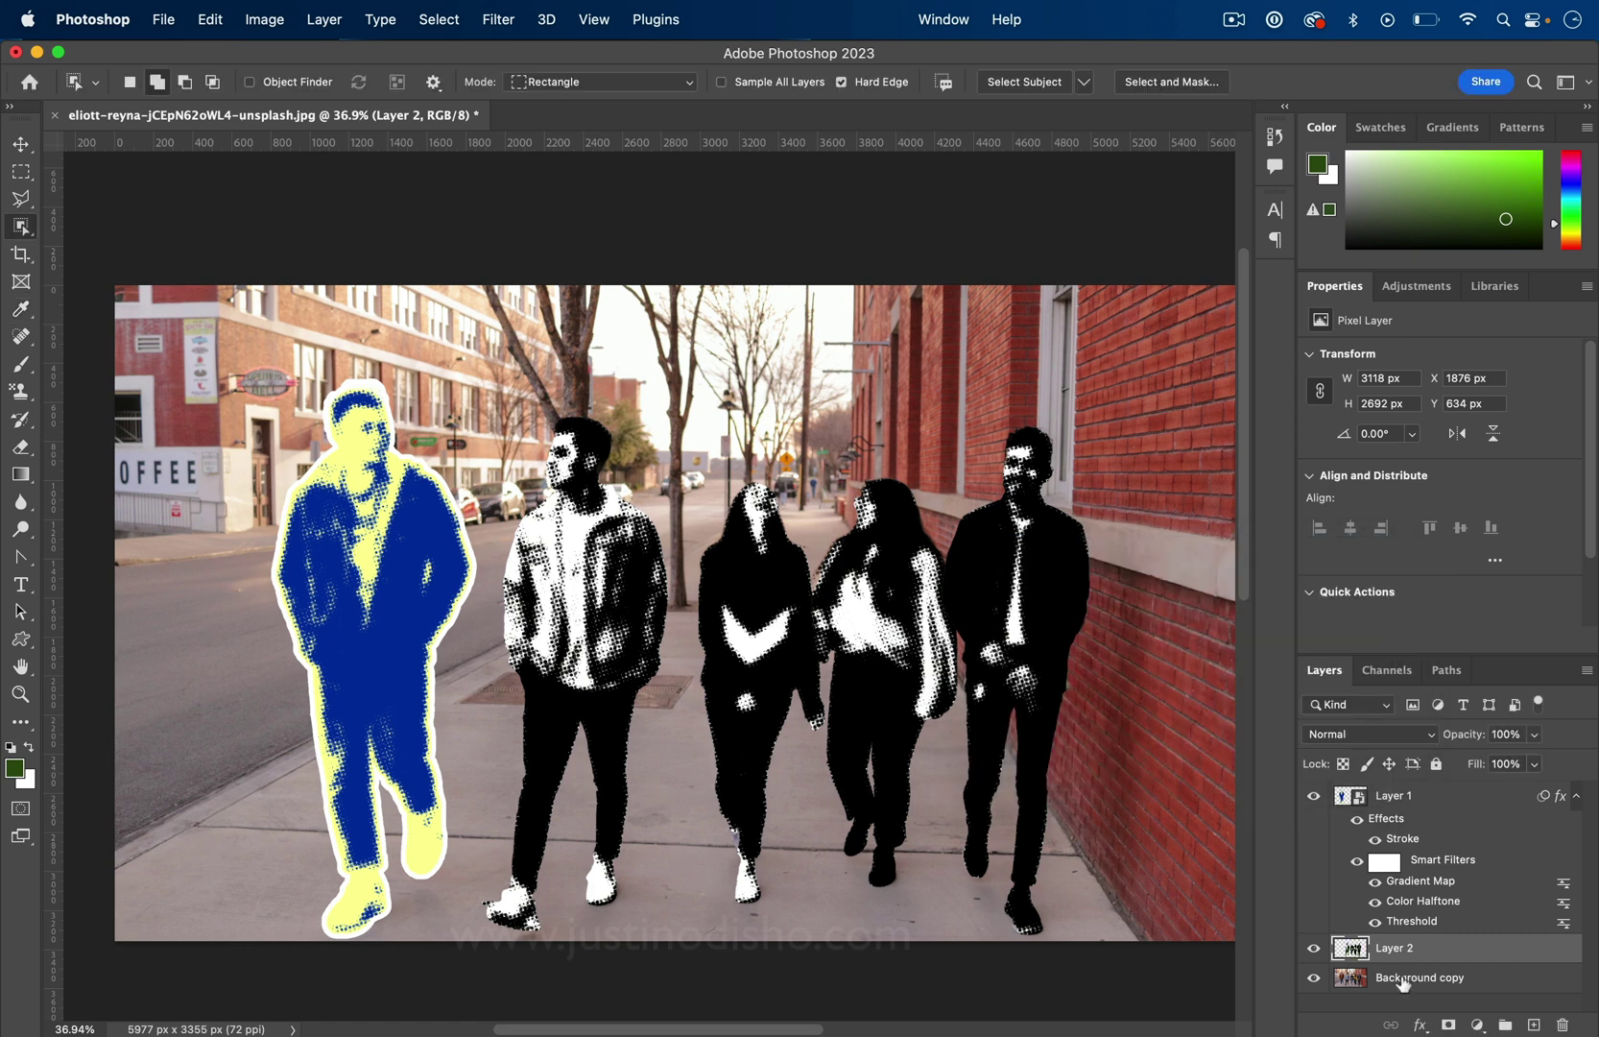
pyautogui.click(1404, 983)
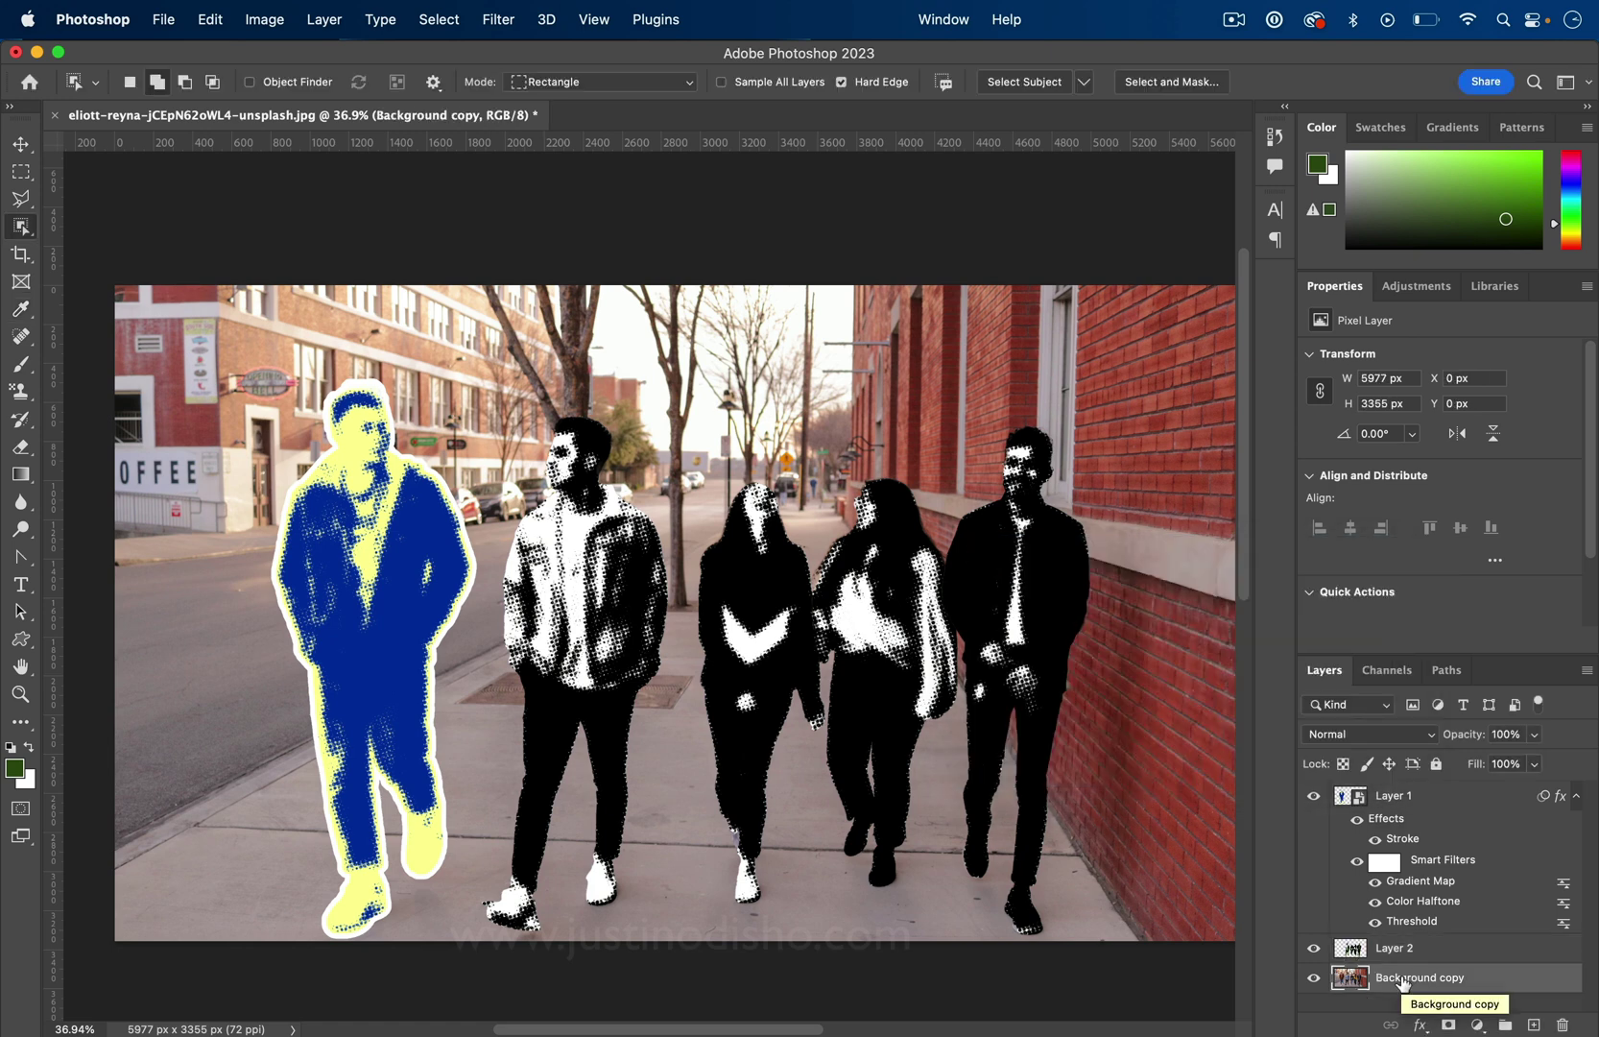
# - Apply Color Halftone to the background photo, then undo it
pyautogui.click(507, 12)
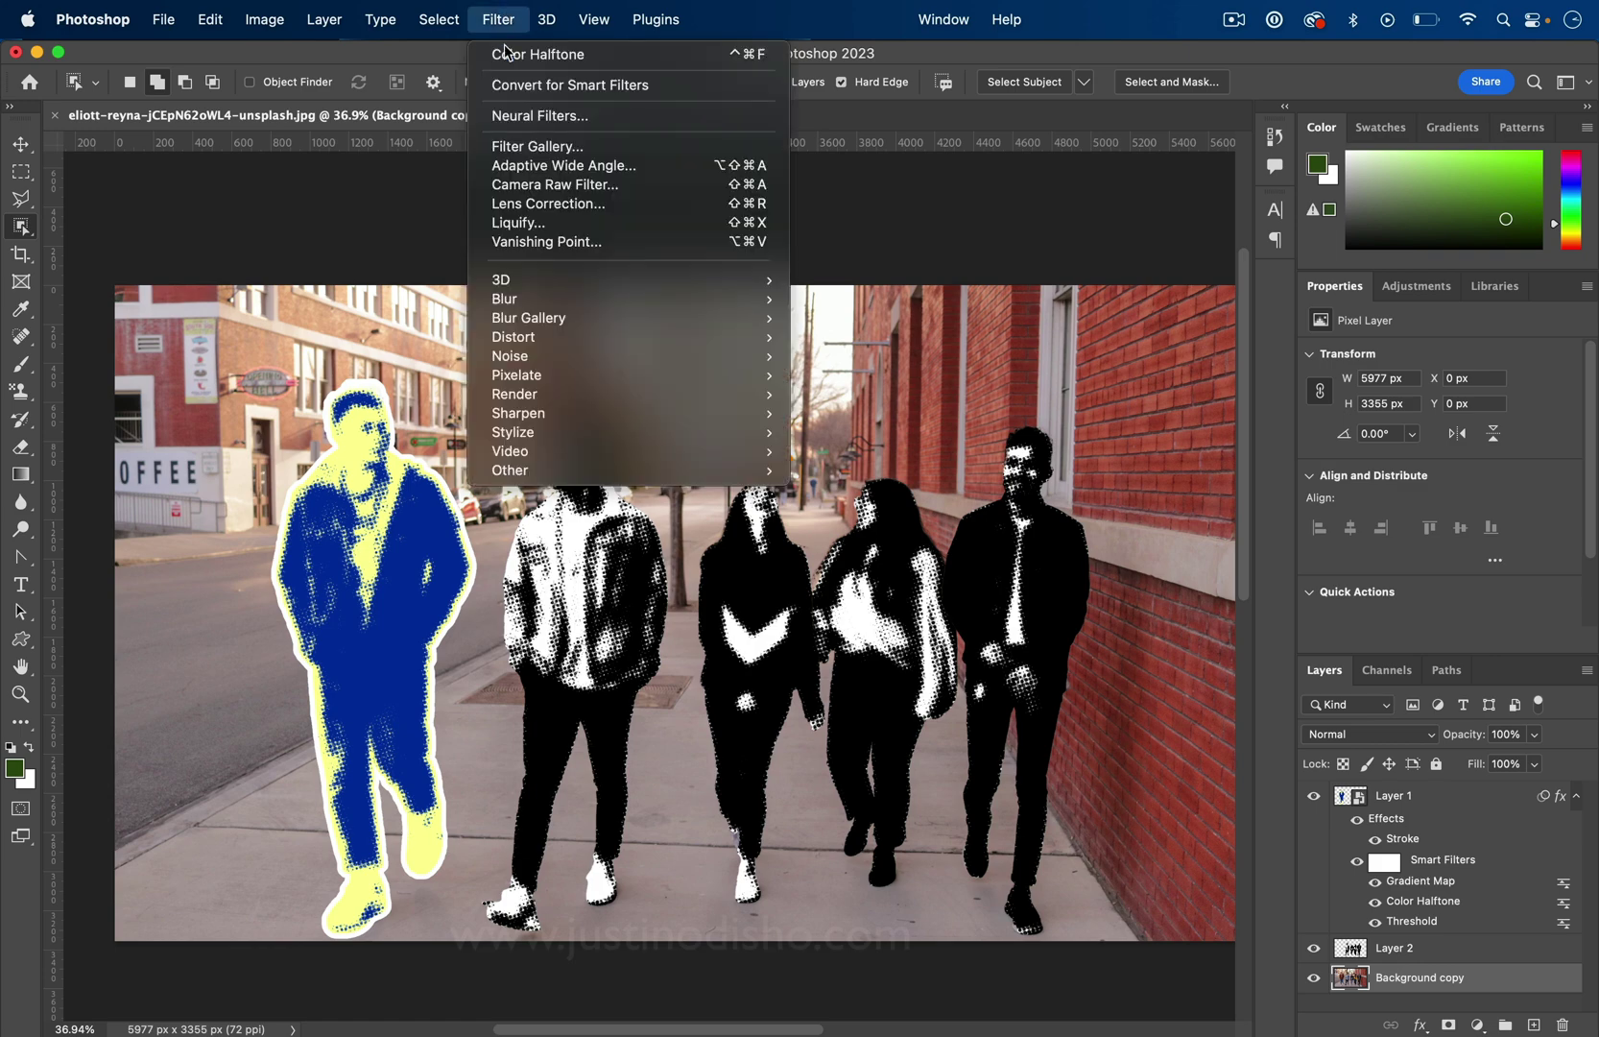
pyautogui.click(504, 46)
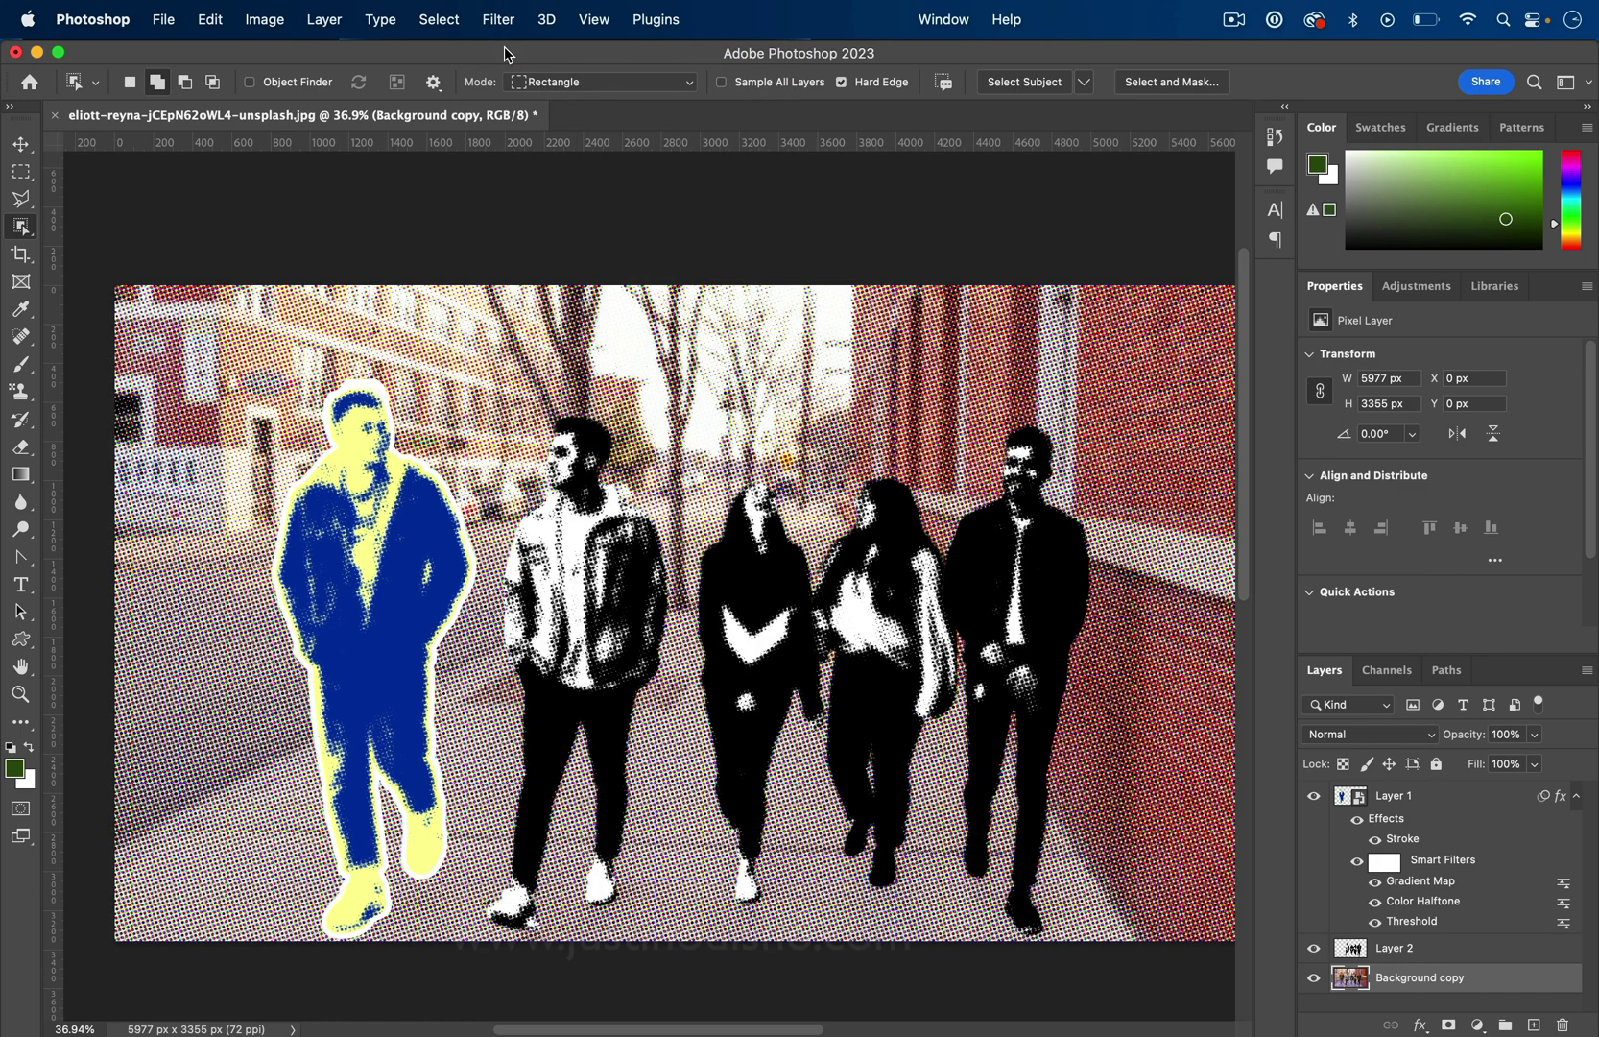
pyautogui.press('super+z')
# - Fill Background copy with a light-blue Blues gradient dragged across the canvas
pyautogui.click(21, 474)
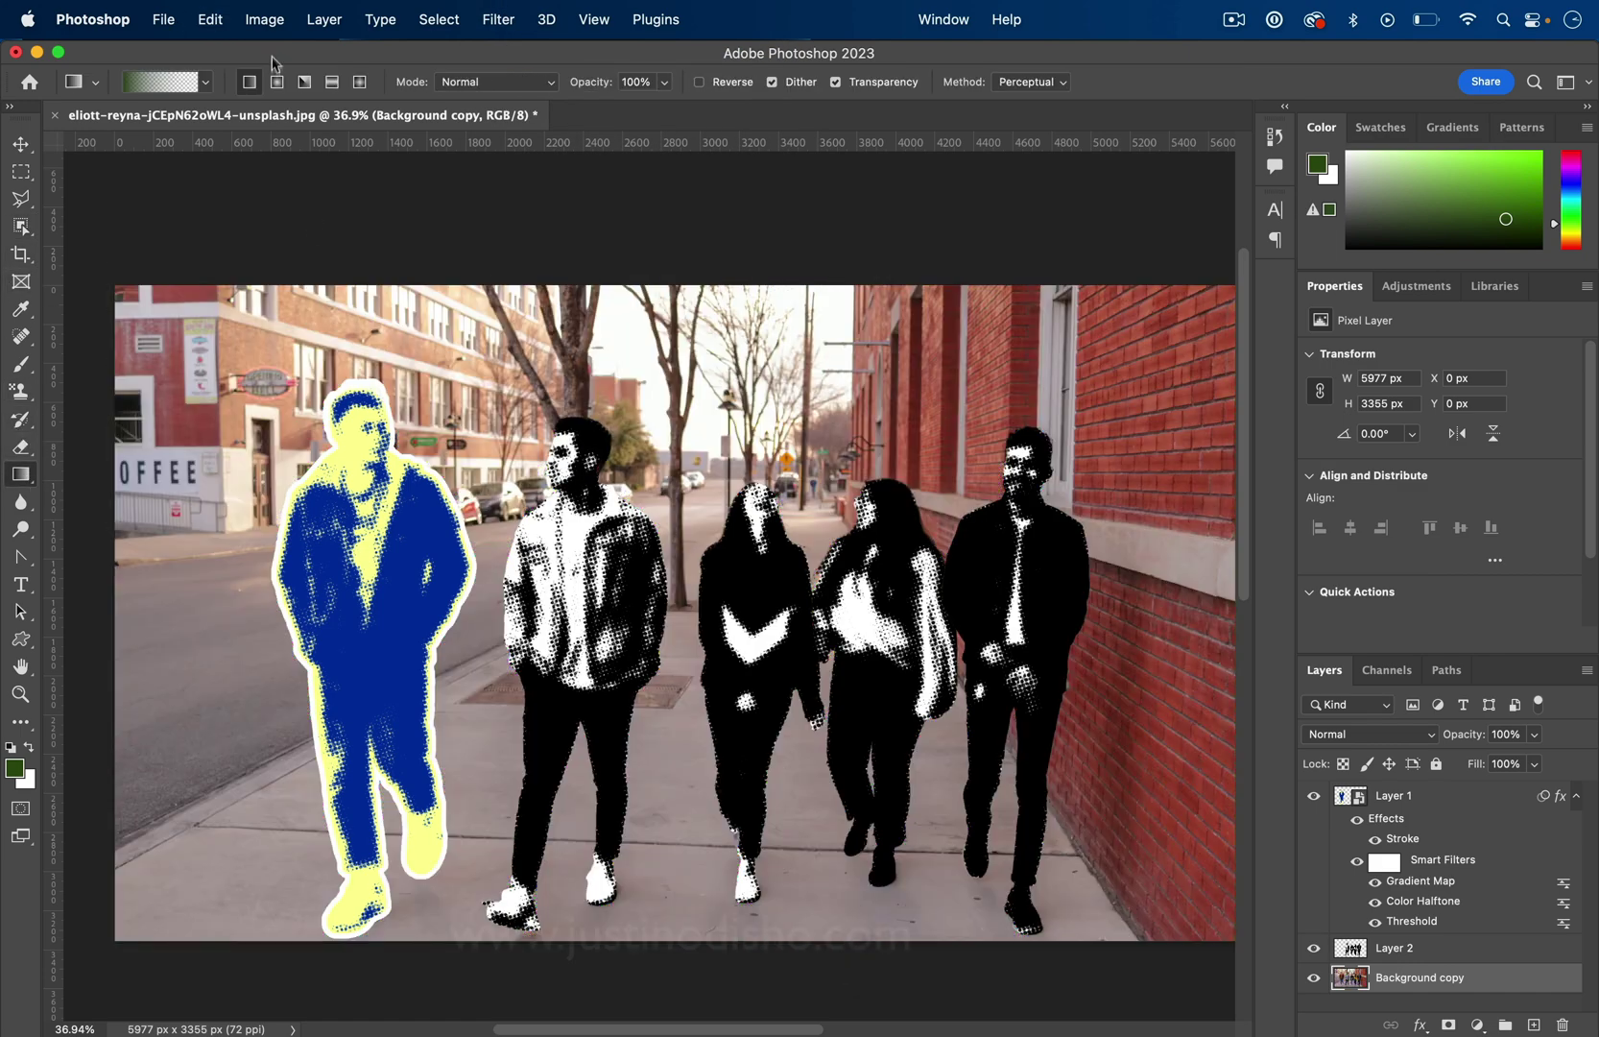
pyautogui.click(205, 83)
pyautogui.click(113, 220)
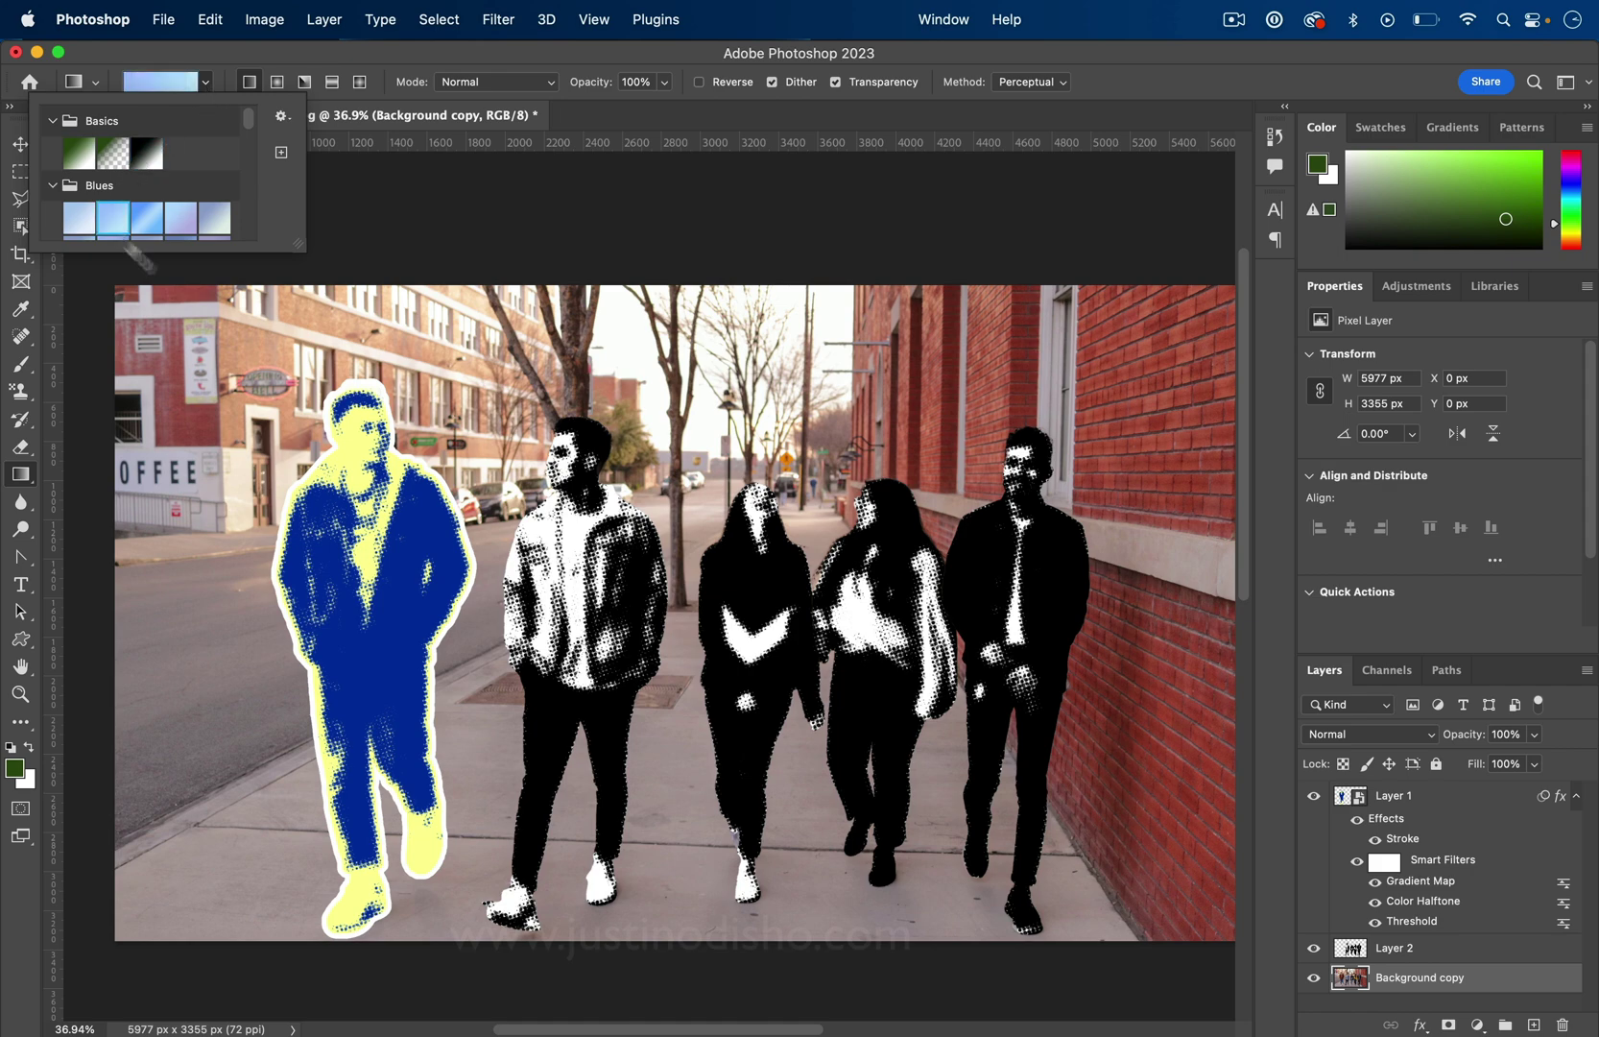
pyautogui.click(262, 471)
pyautogui.moveTo(262, 472); pyautogui.dragTo(1255, 490)
pyautogui.hscroll(-2, 987, 422)
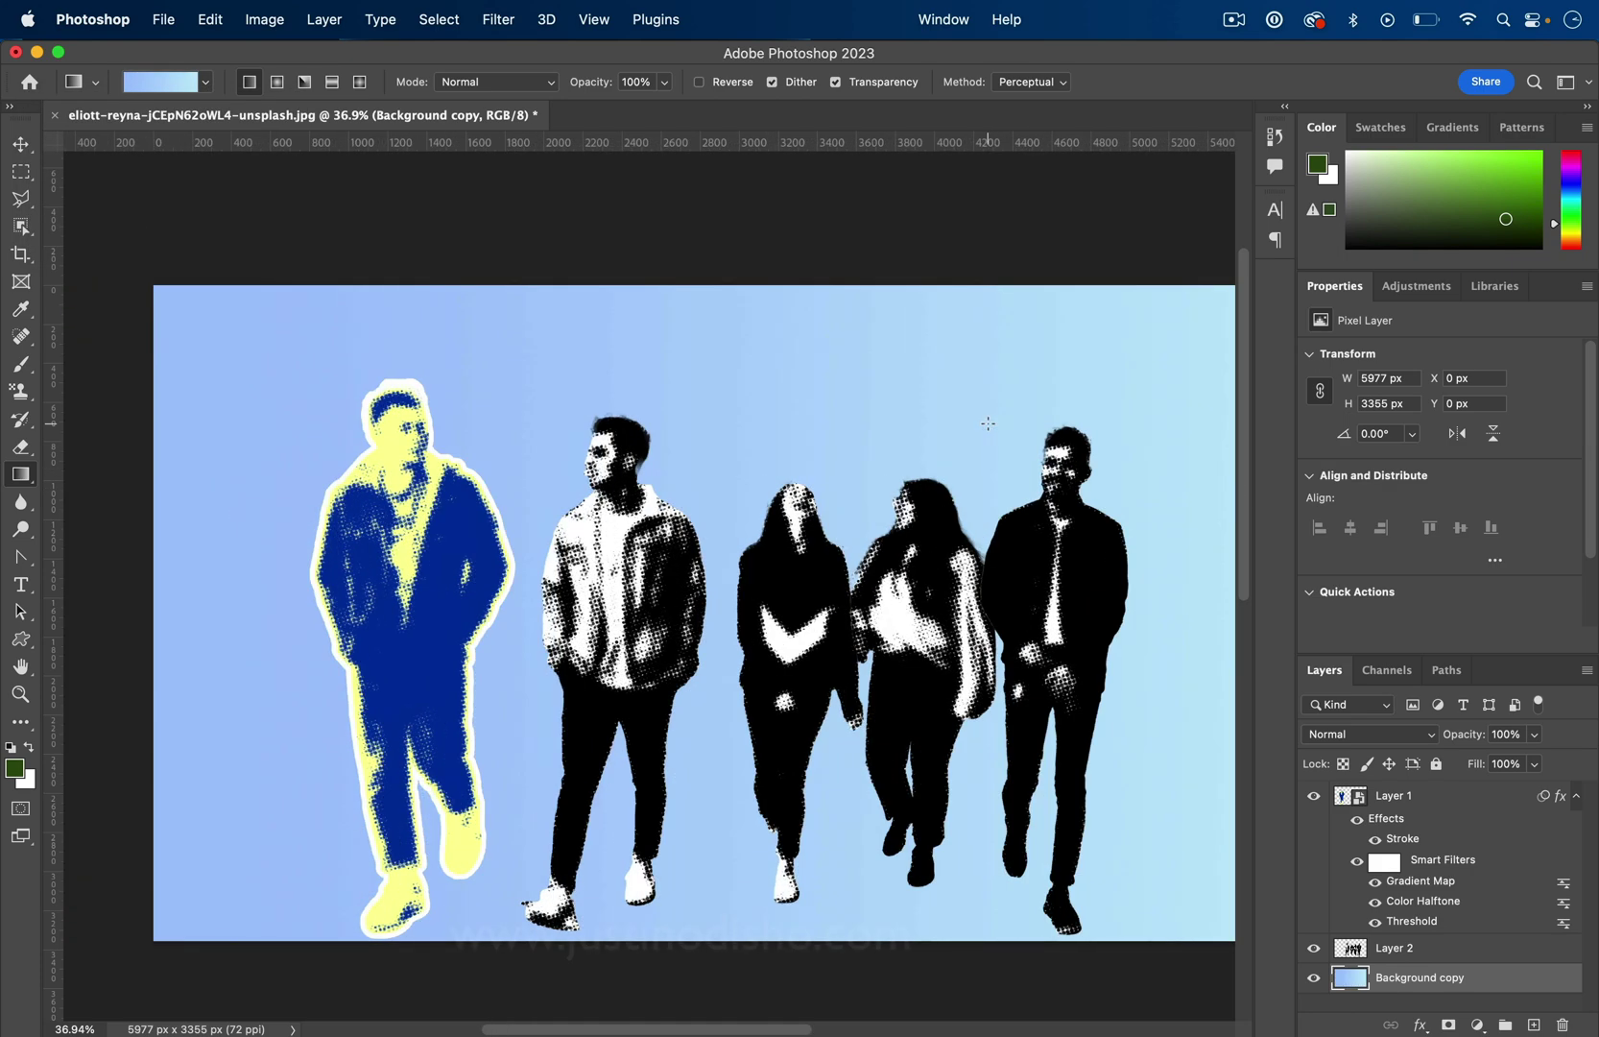
pyautogui.scroll(-1, 986, 425)
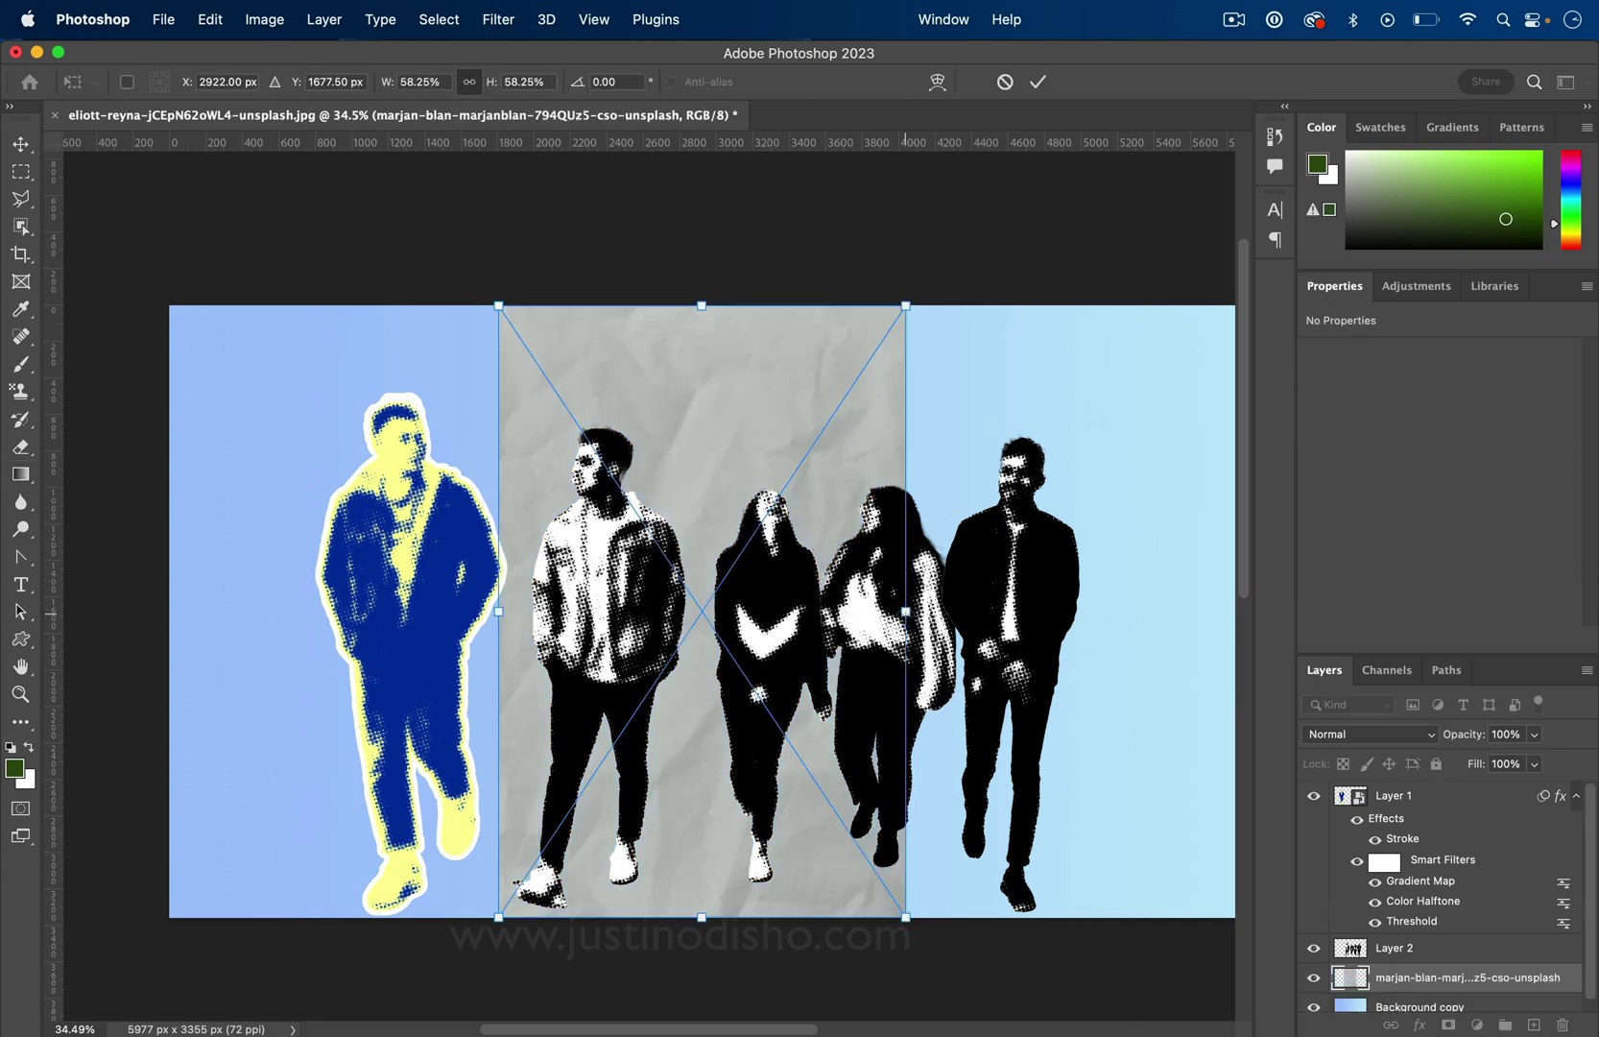
# - Scale the placed crumpled-paper texture to cover the whole canvas and commit it
pyautogui.moveTo(906, 610); pyautogui.dragTo(1288, 585)
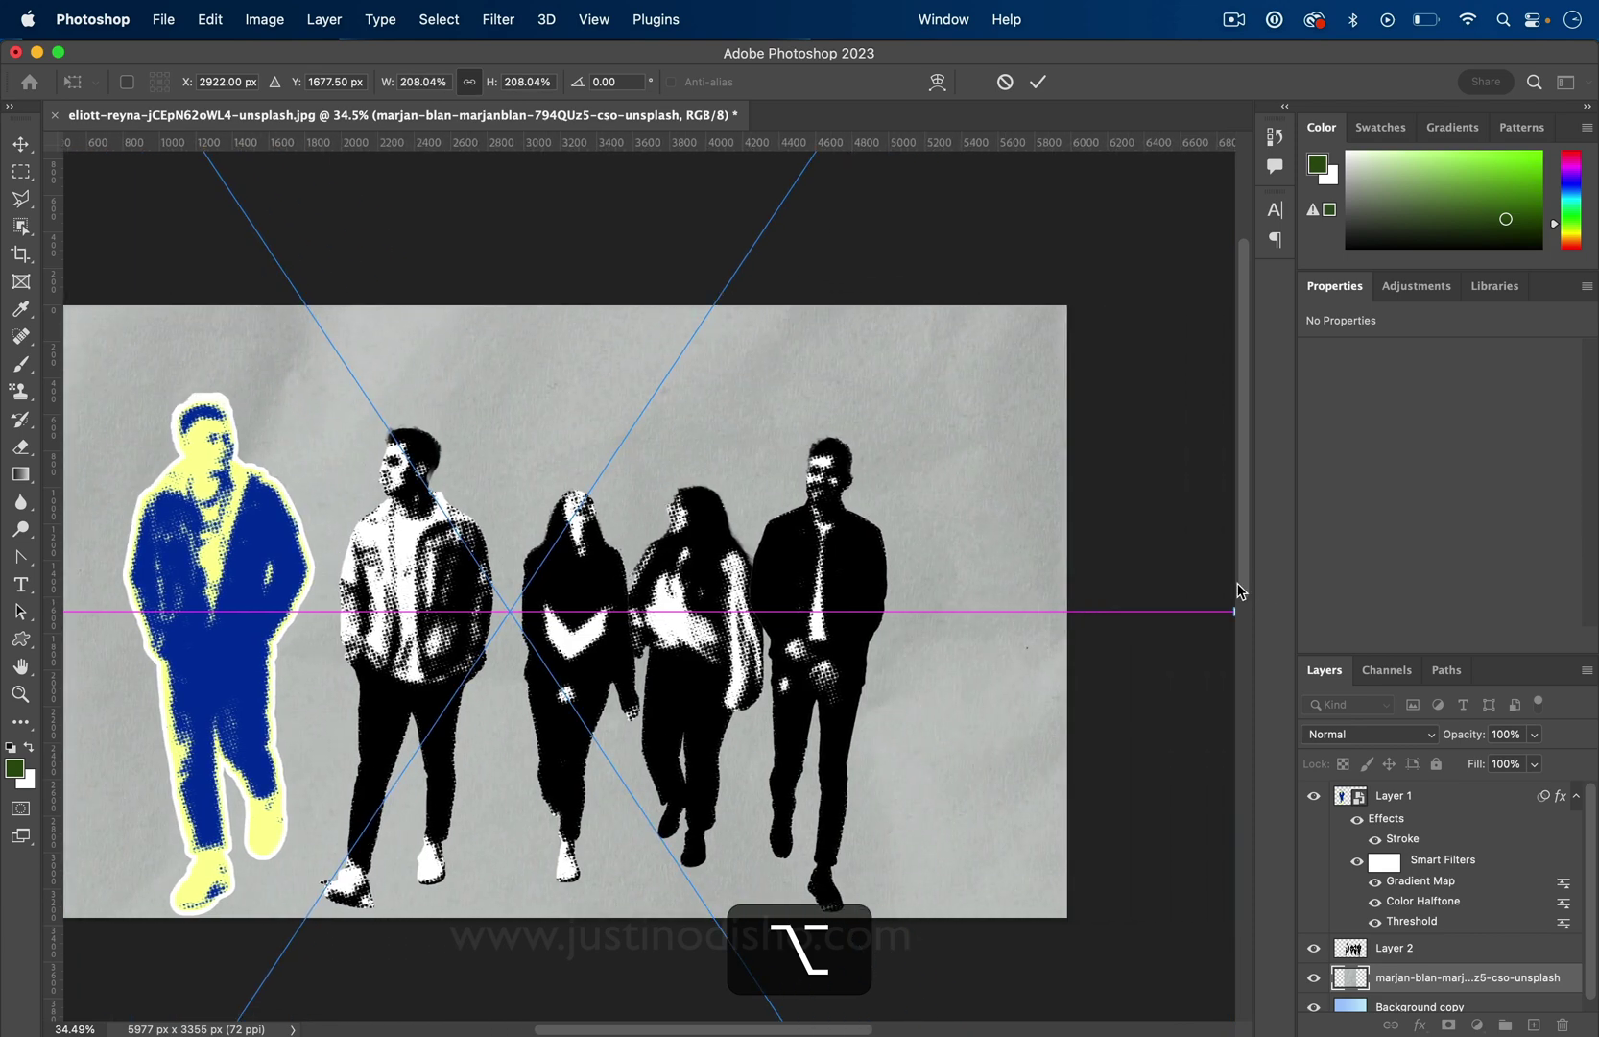
pyautogui.hotkey('alt', 'Return')
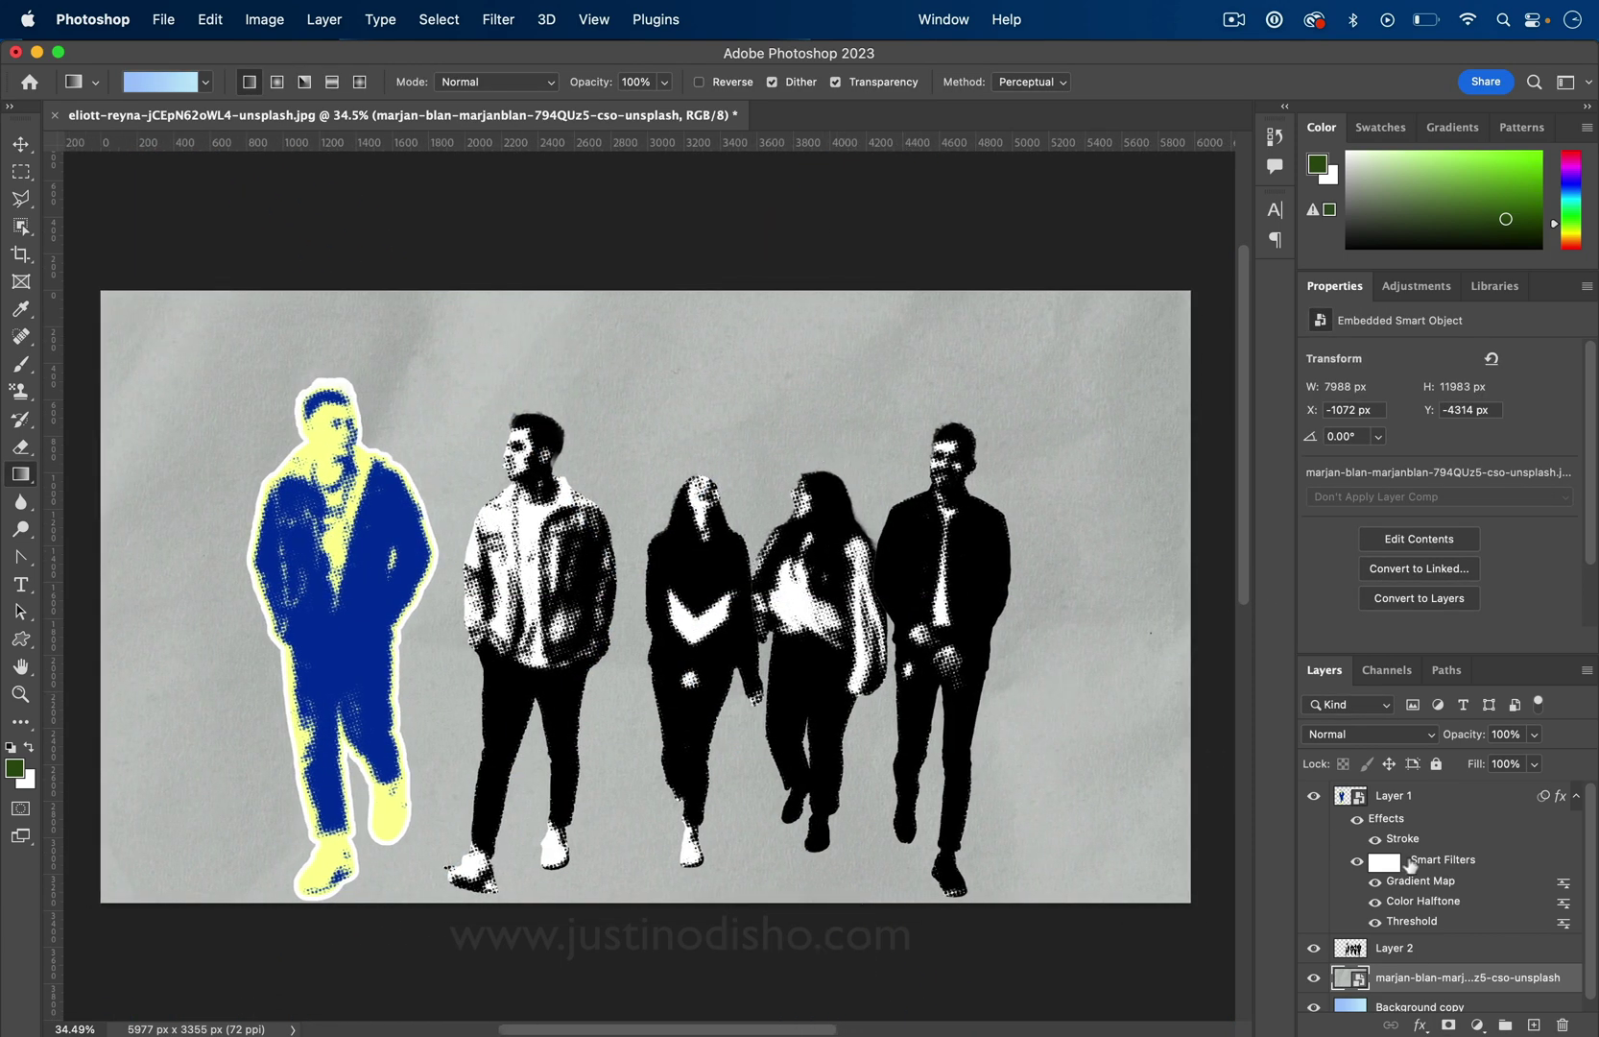
# - Shrink the blue-yellow figure, tilt it about 21°, and place it at upper left
pyautogui.click(1455, 800)
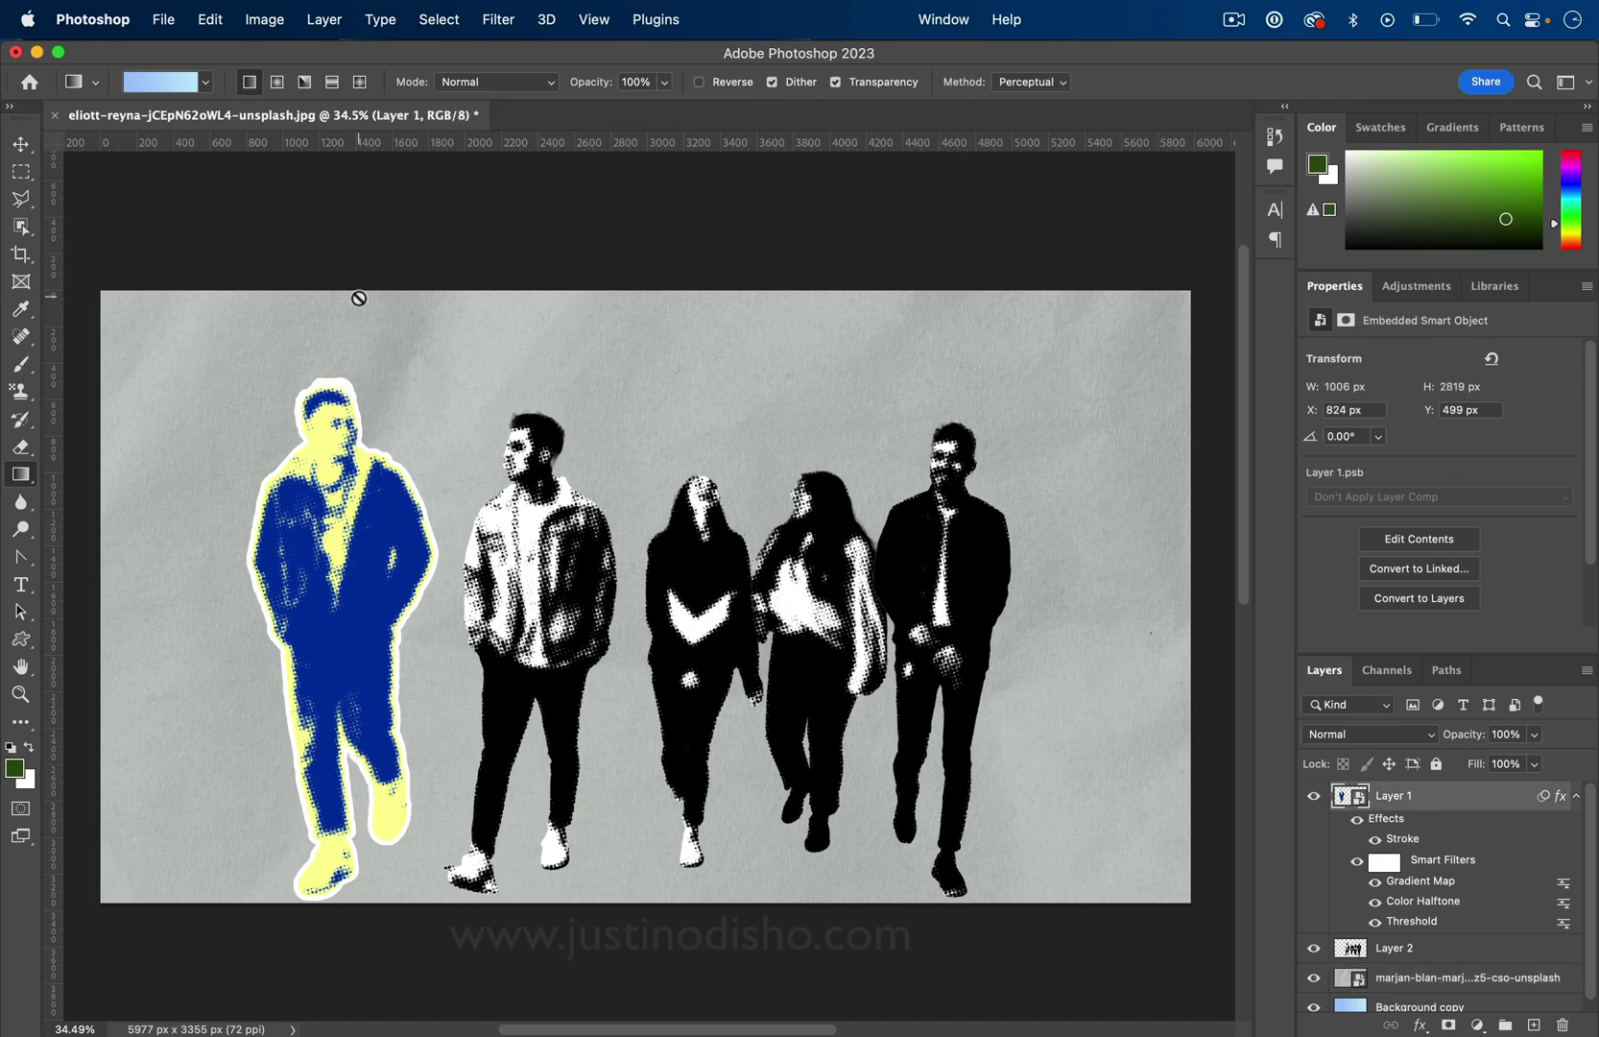
pyautogui.click(21, 144)
pyautogui.moveTo(315, 442); pyautogui.dragTo(244, 392)
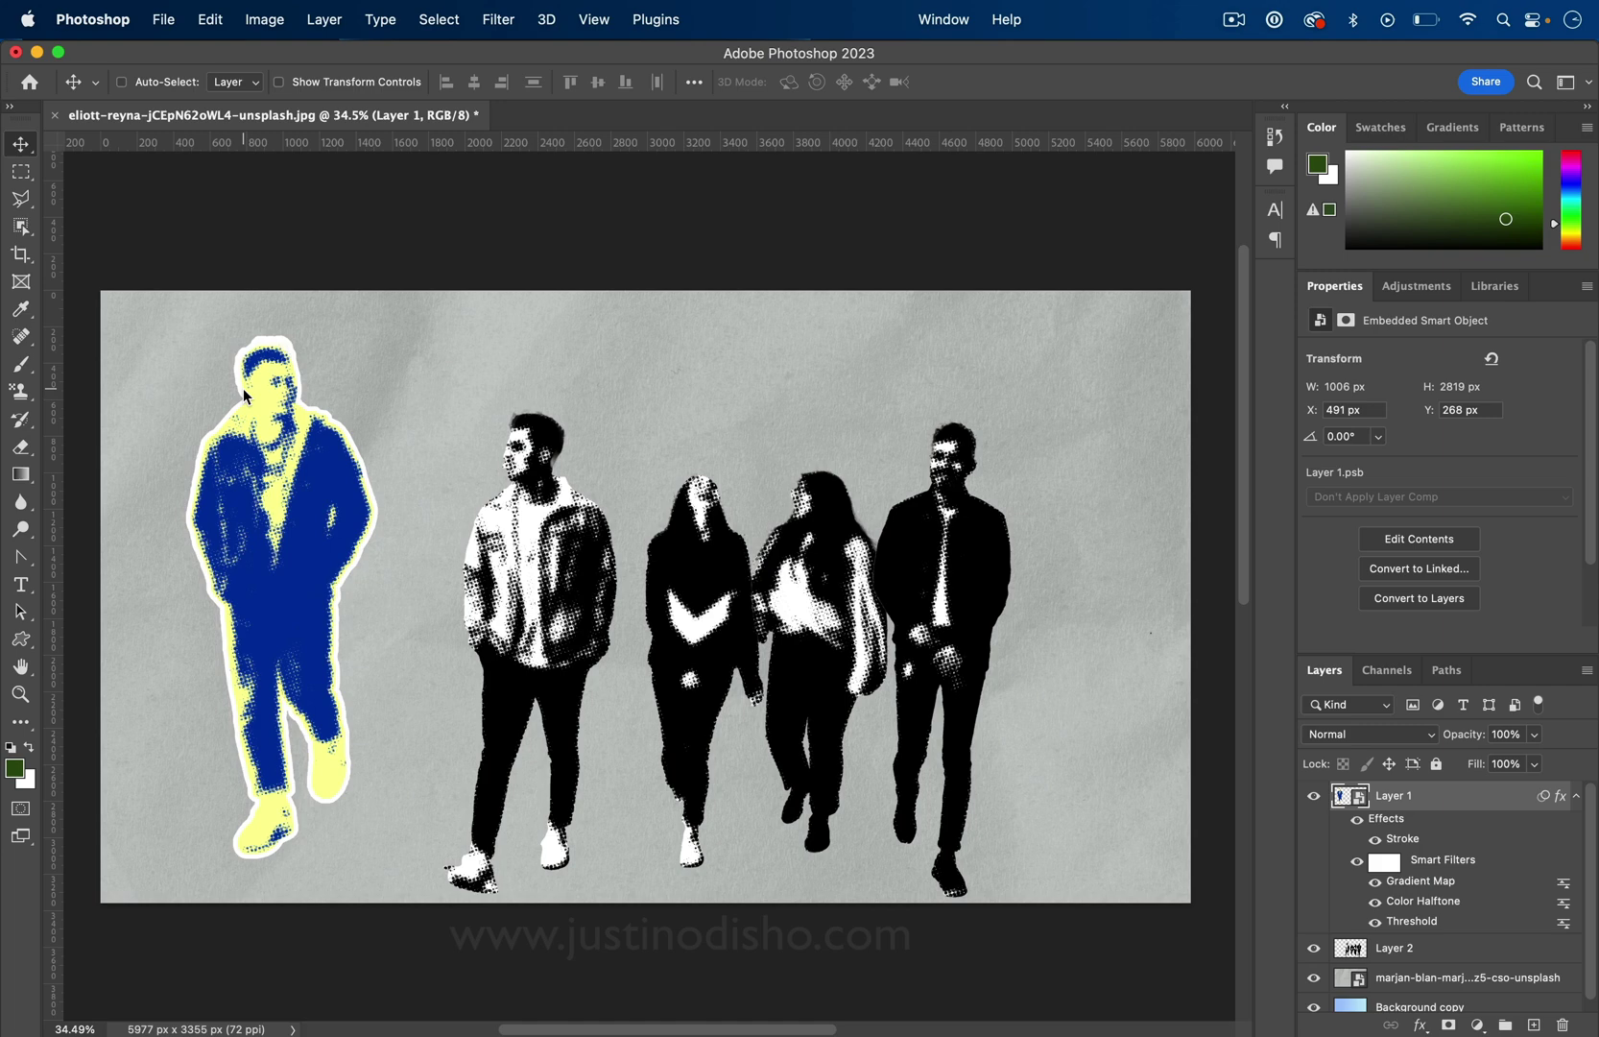
pyautogui.press('super+t')
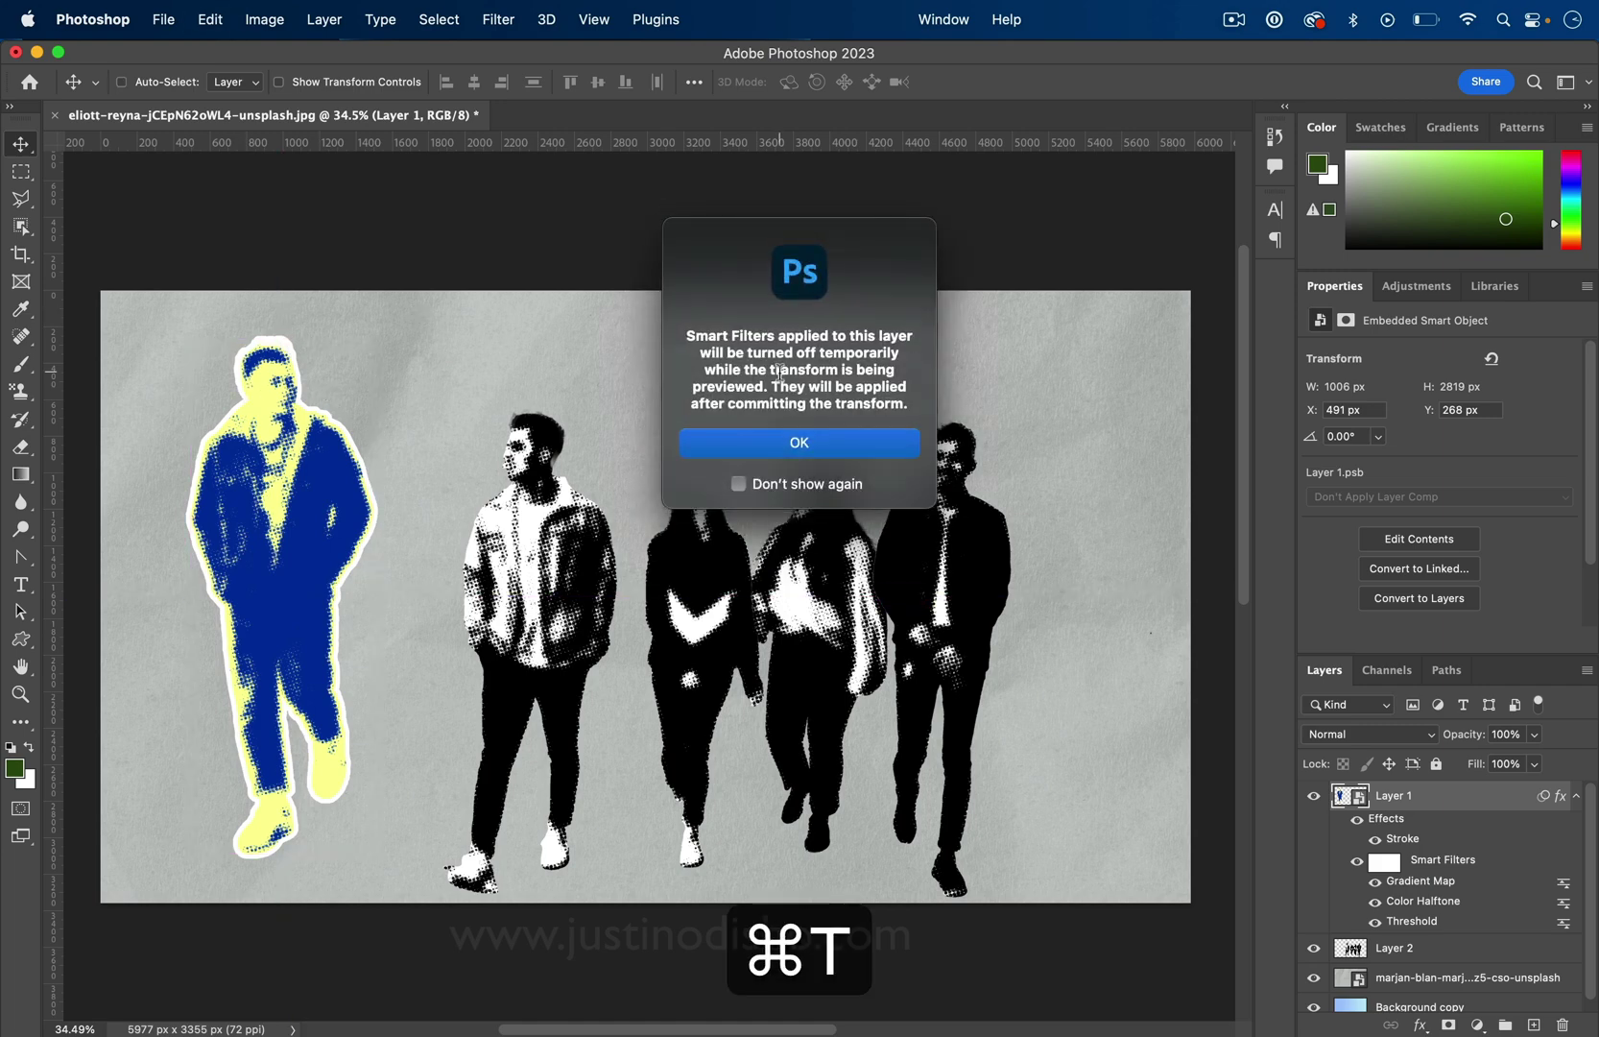
pyautogui.click(810, 446)
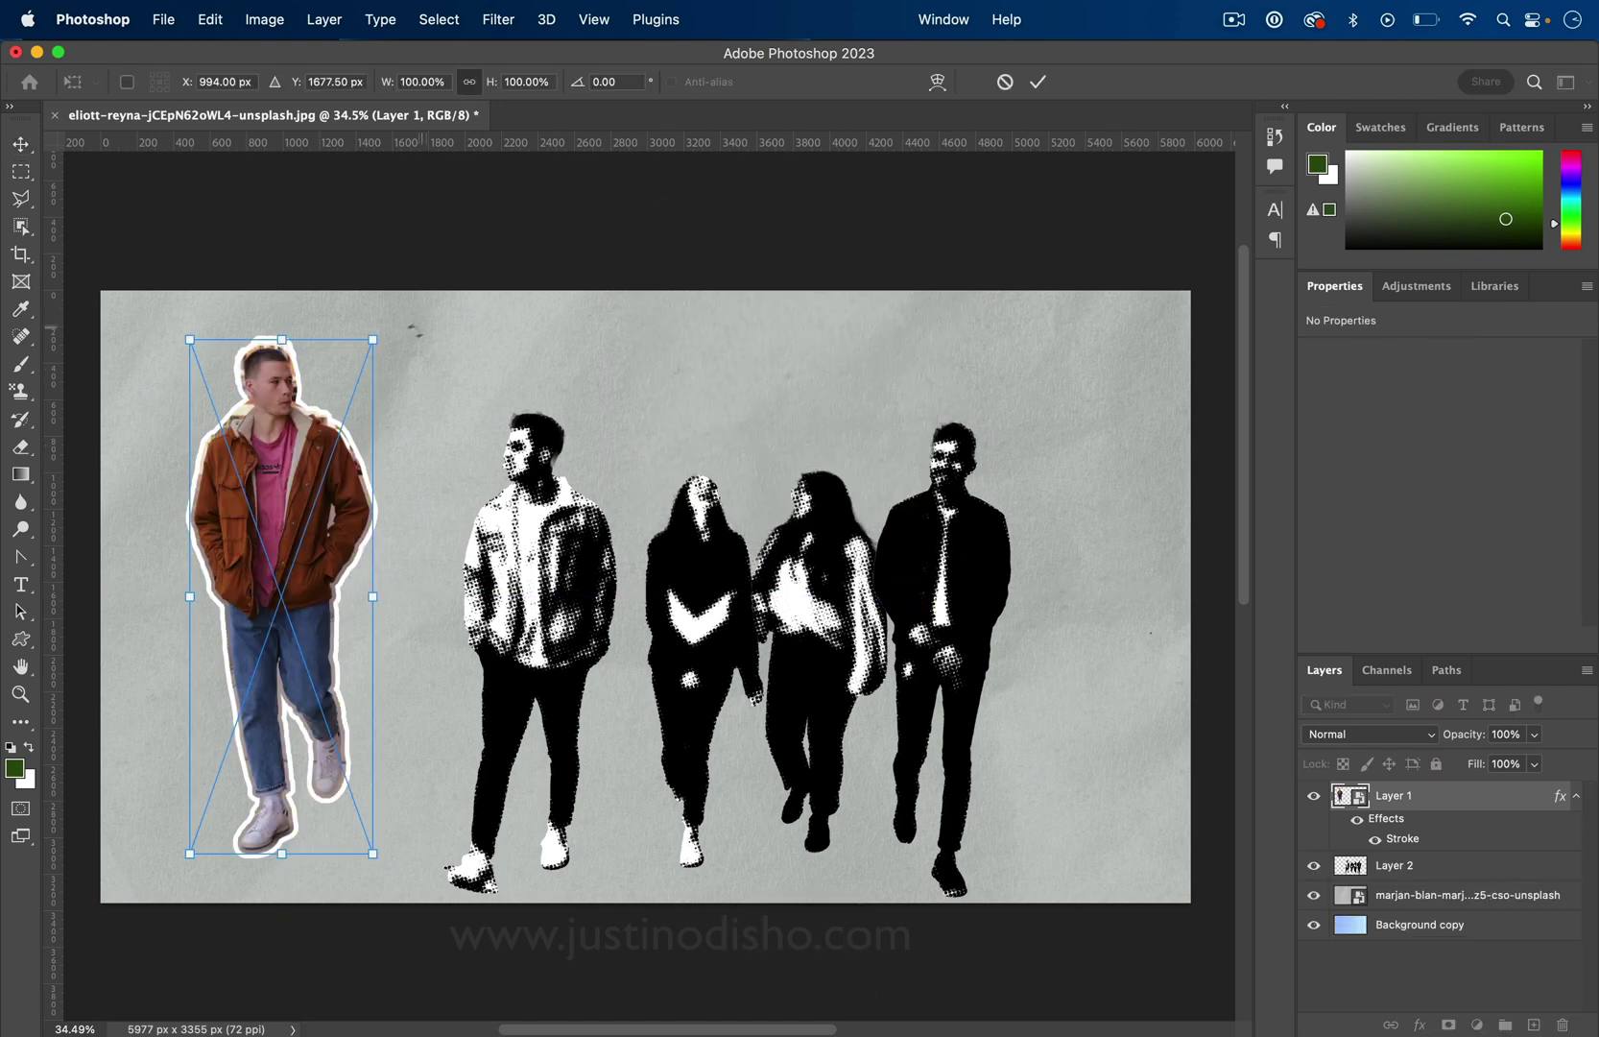
pyautogui.moveTo(382, 341); pyautogui.dragTo(332, 461)
pyautogui.moveTo(278, 378); pyautogui.dragTo(361, 447)
pyautogui.moveTo(309, 519); pyautogui.dragTo(355, 397)
pyautogui.press('Return')
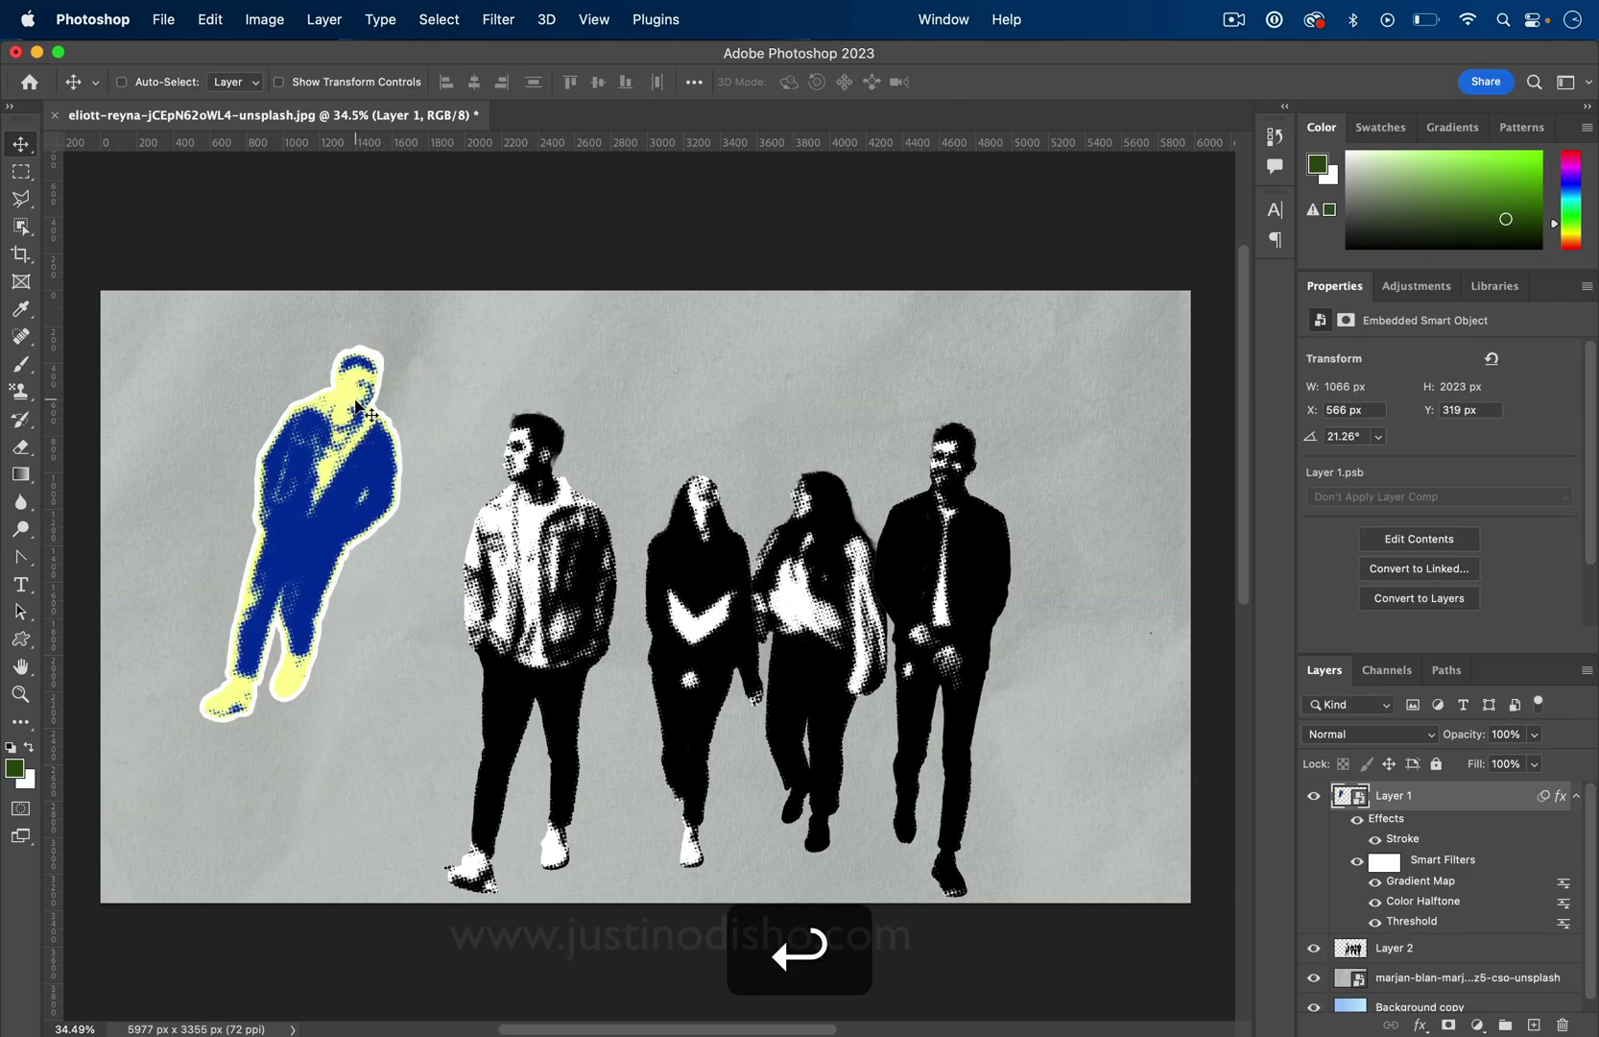
# - Shrink the black group of four and shift it rightward, then reselect Layer 1
pyautogui.click(1440, 950)
pyautogui.press('super+t')
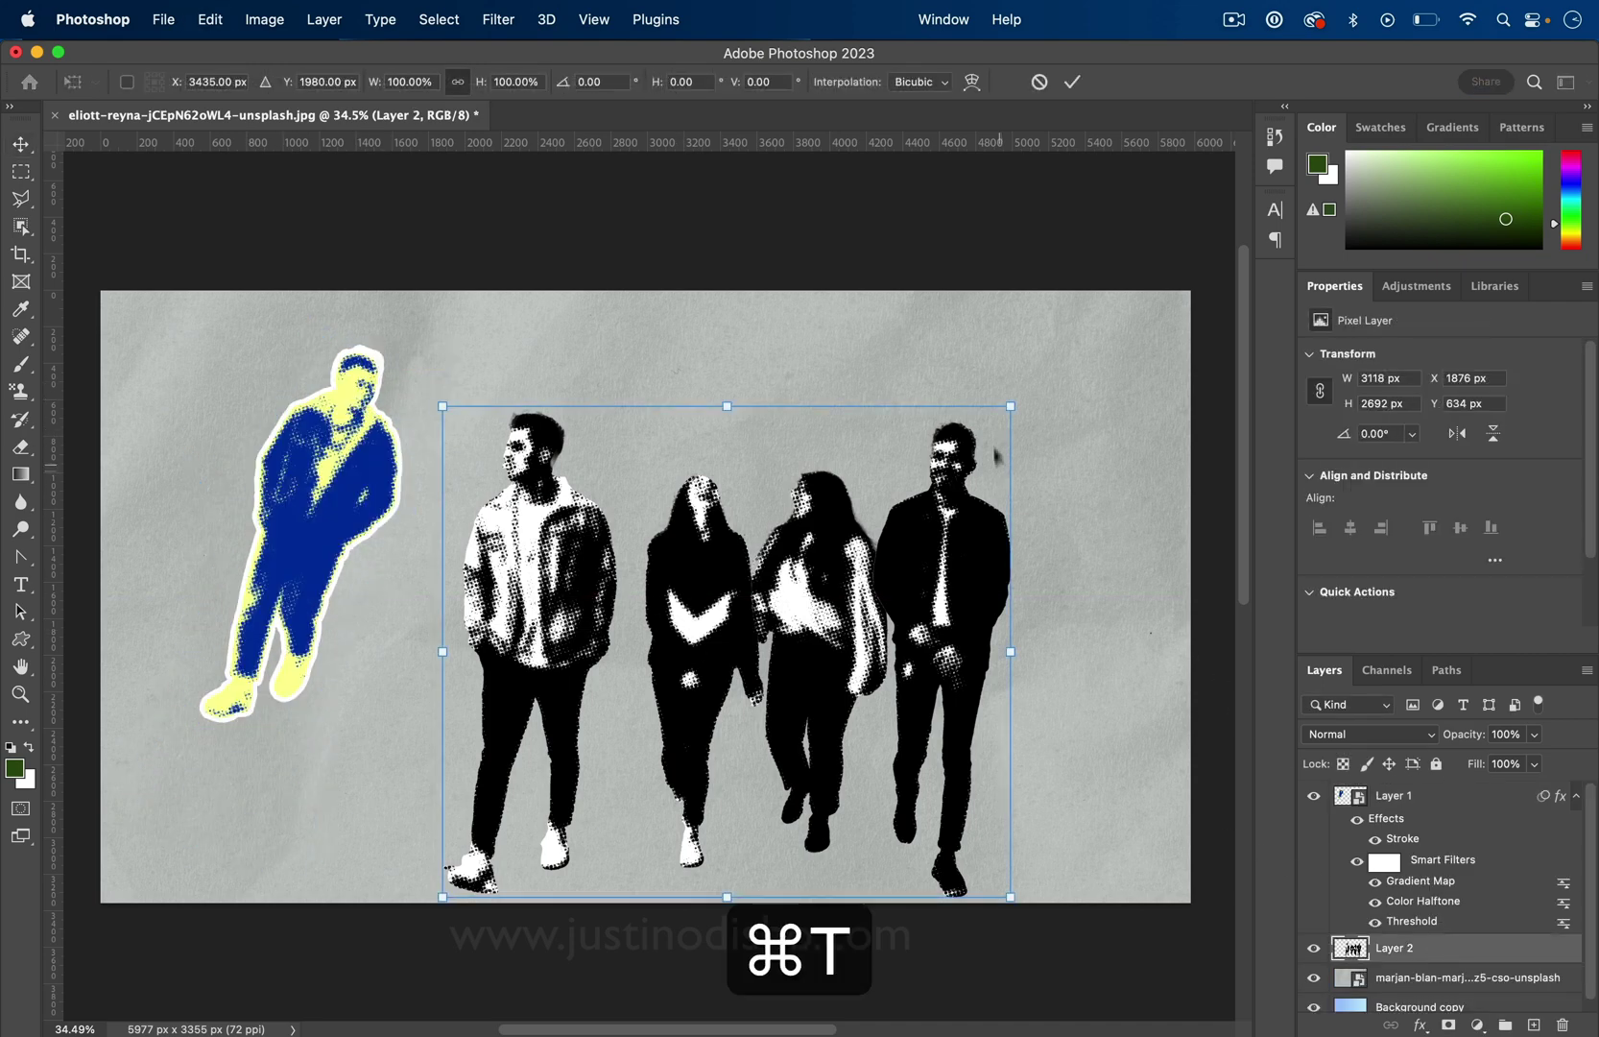
pyautogui.moveTo(1013, 400); pyautogui.dragTo(936, 428)
pyautogui.moveTo(811, 648); pyautogui.dragTo(929, 625)
pyautogui.press('Return')
pyautogui.click(1379, 907)
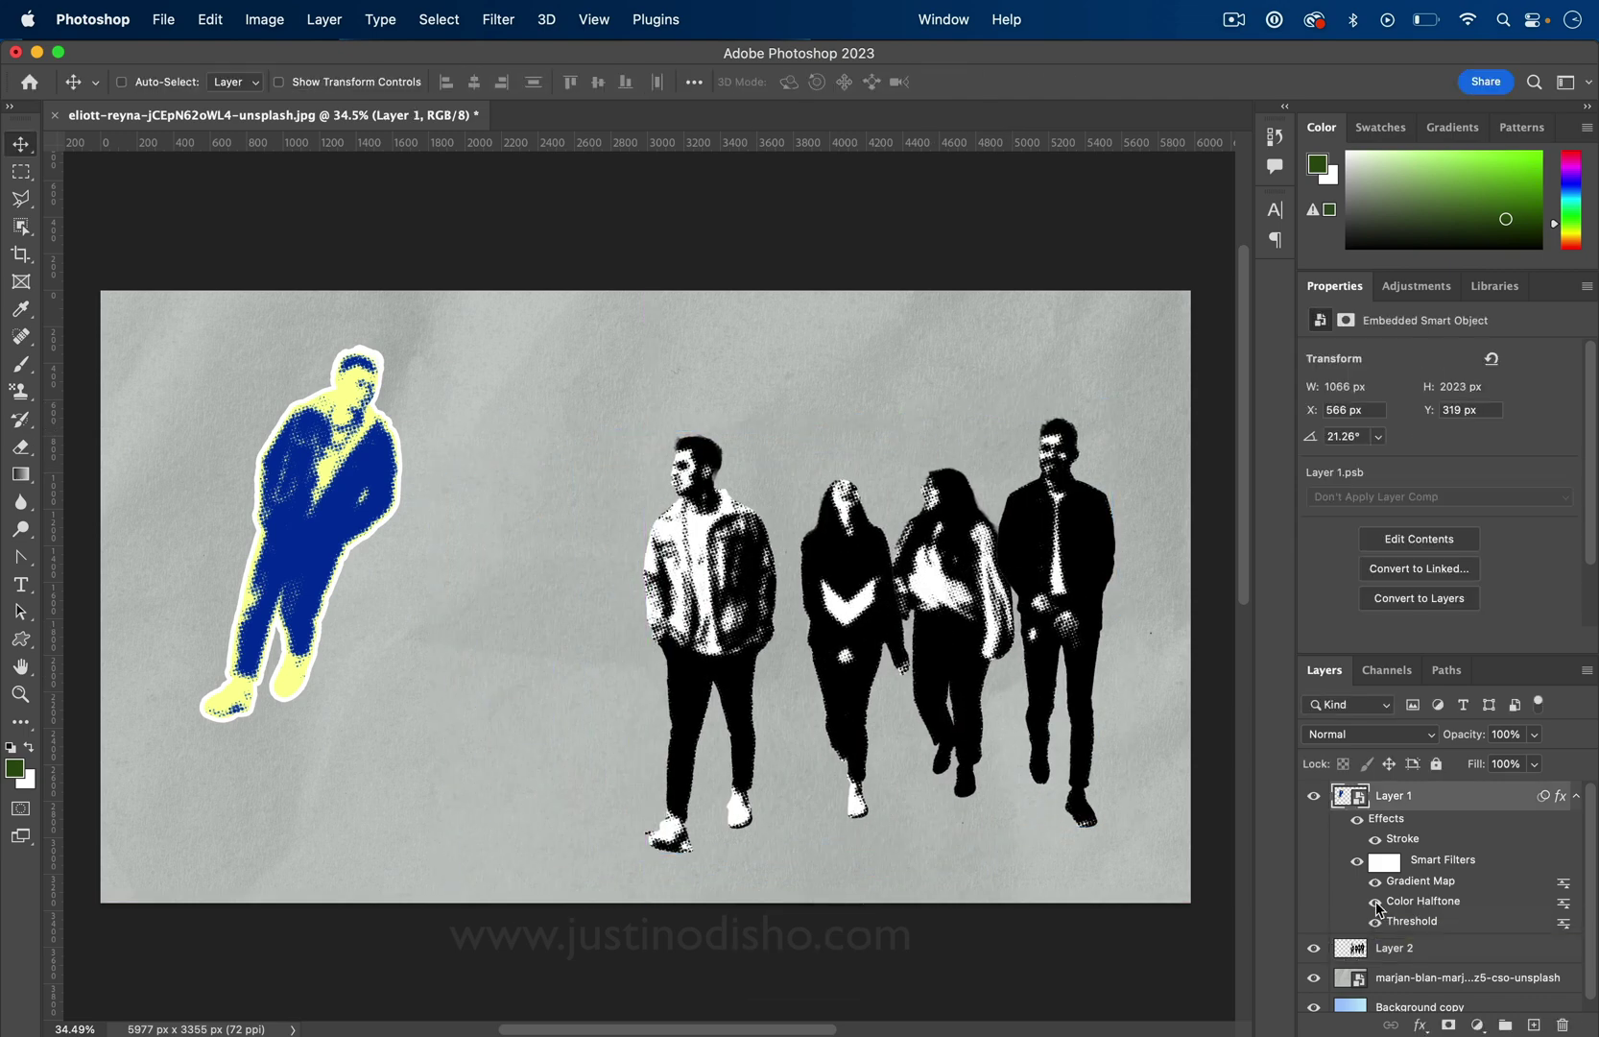
pyautogui.click(1376, 904)
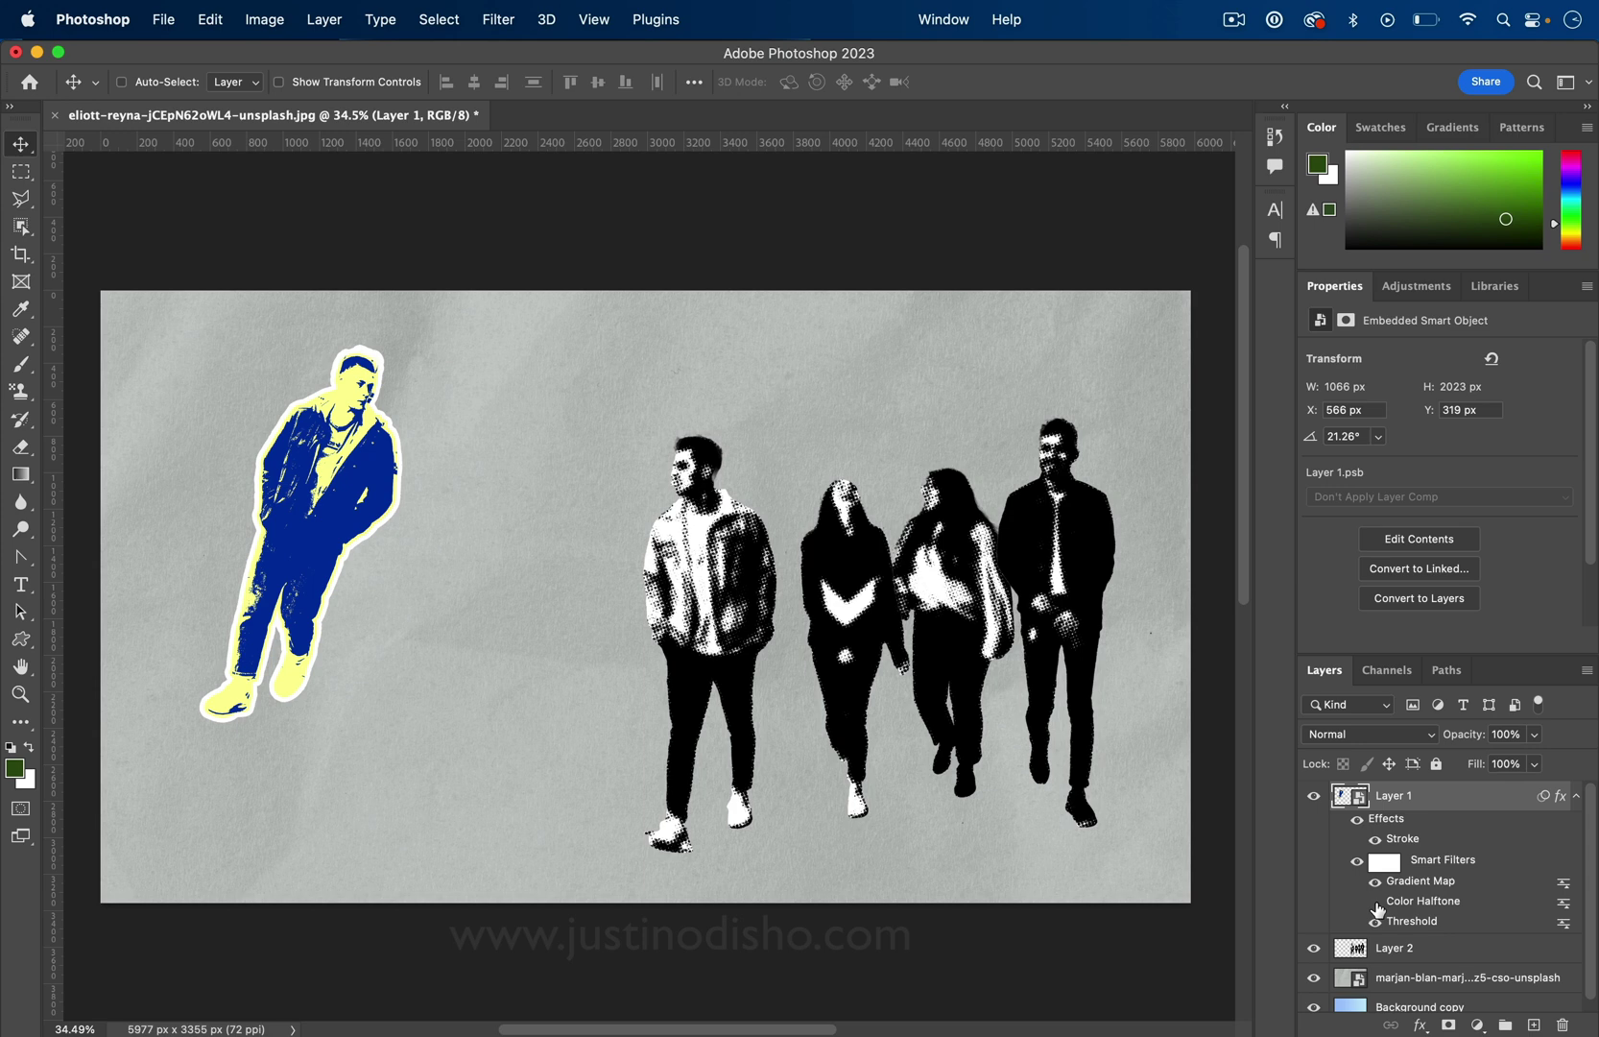
pyautogui.click(1376, 902)
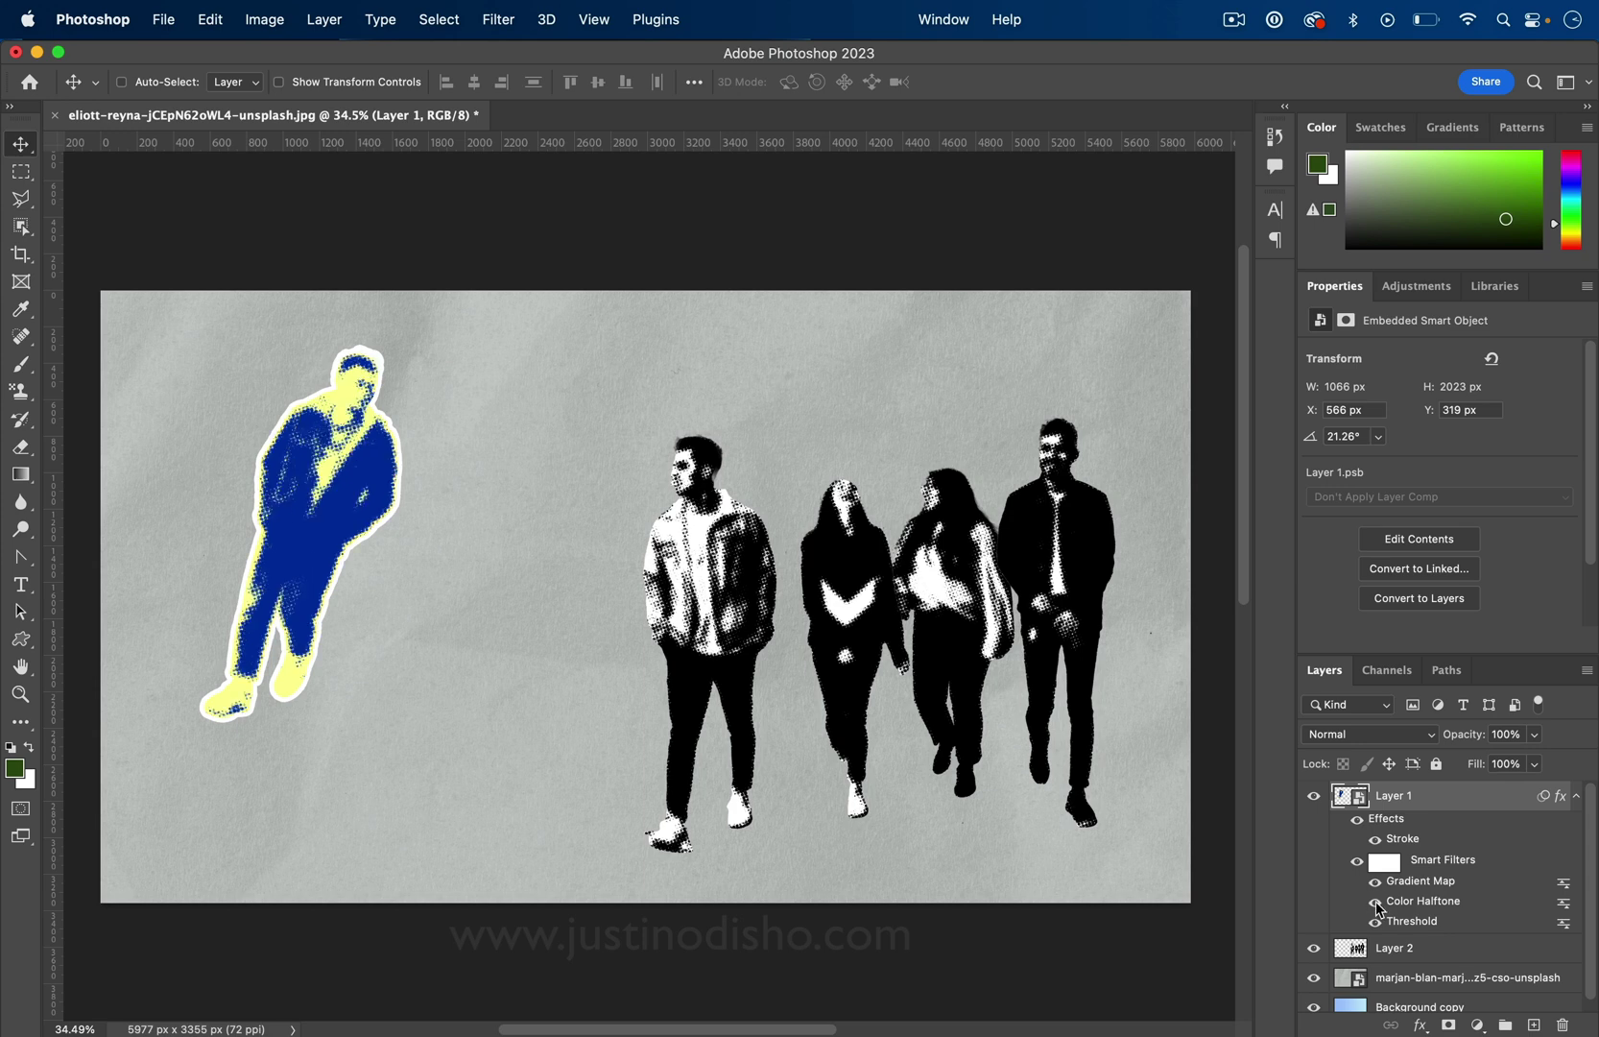
pyautogui.scroll(-1, 1343, 945)
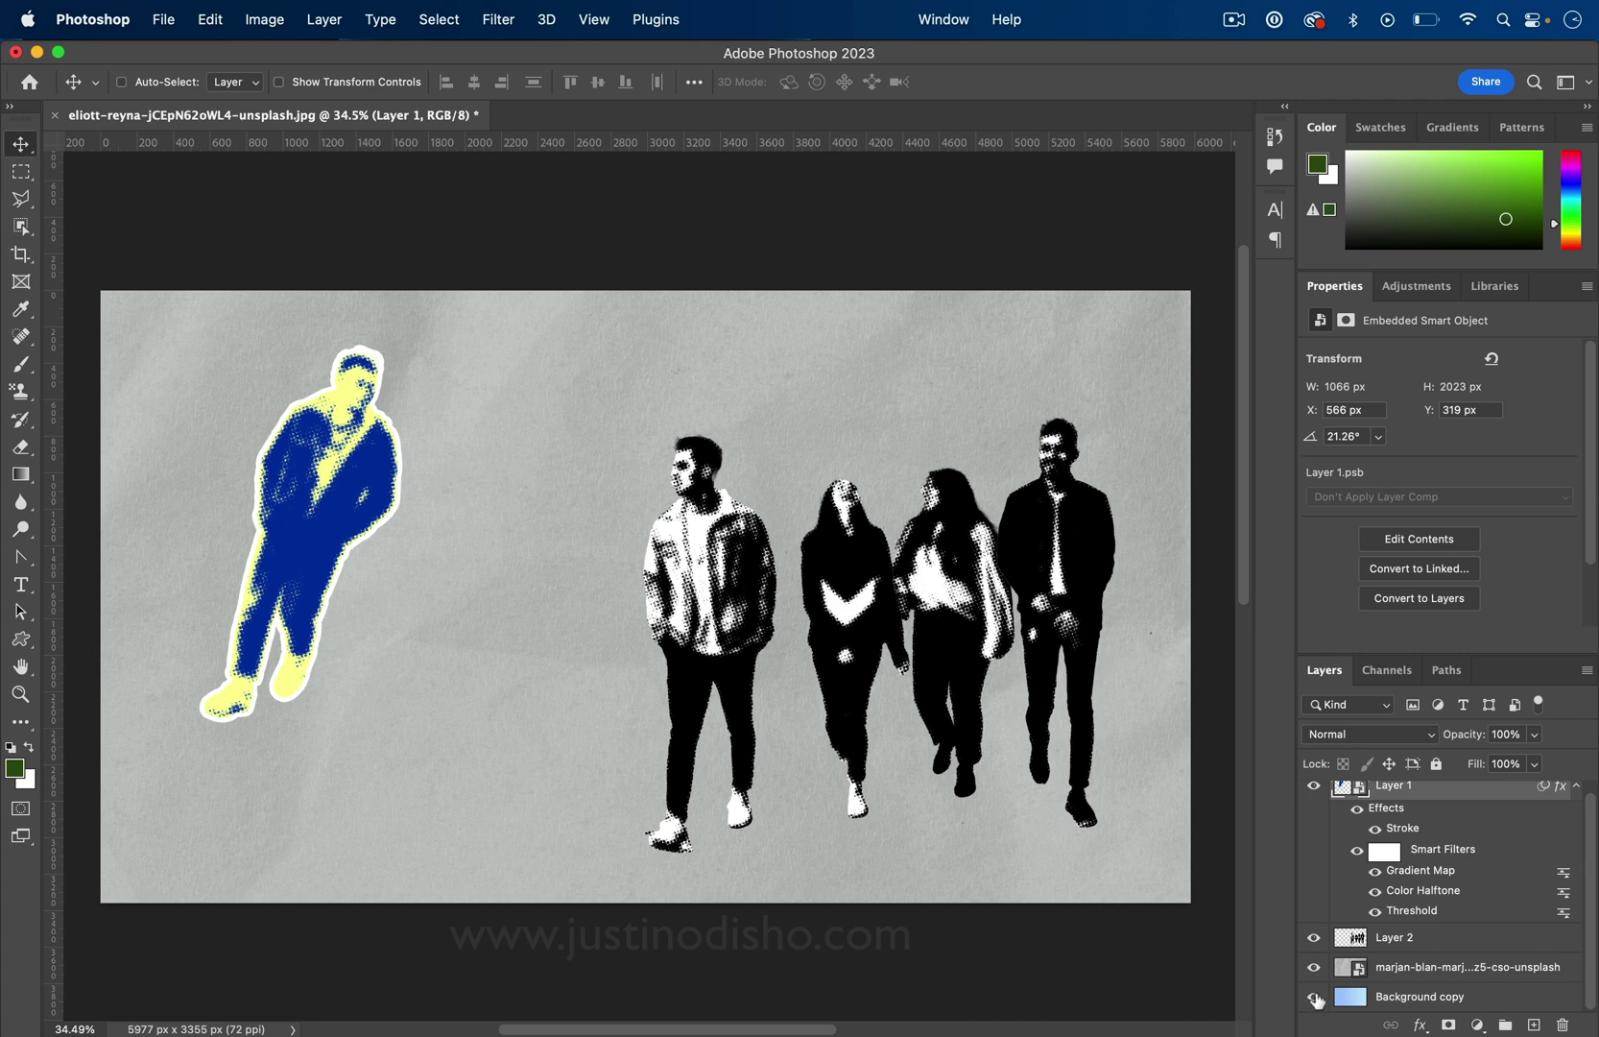
pyautogui.scroll(1, 1315, 800)
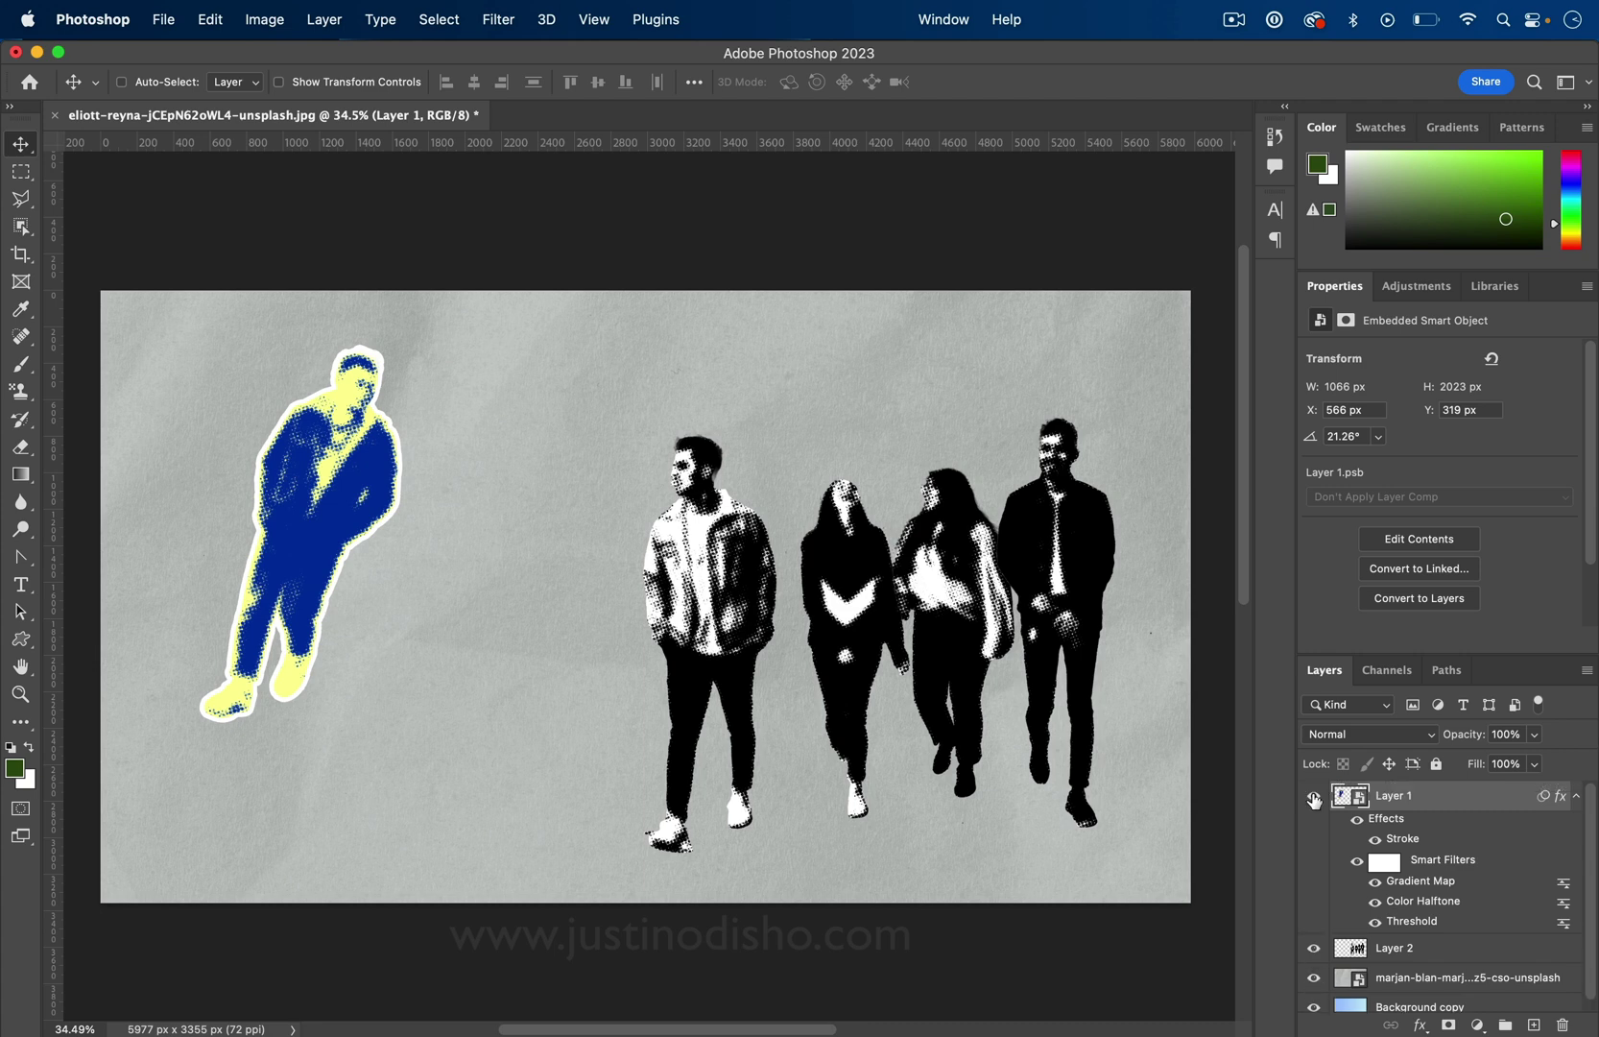